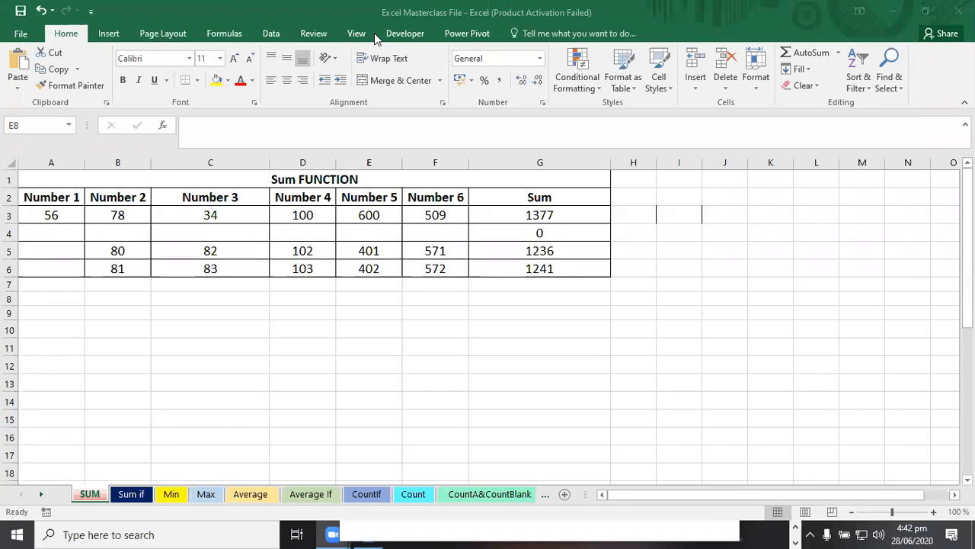
# Add a new blank worksheet to the workbook.
pyautogui.click(256, 314)
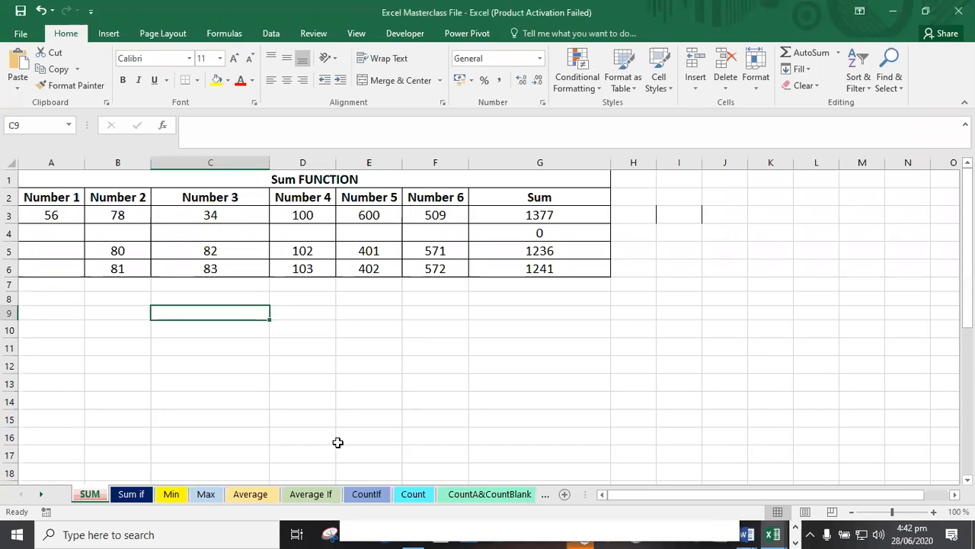
pyautogui.click(564, 497)
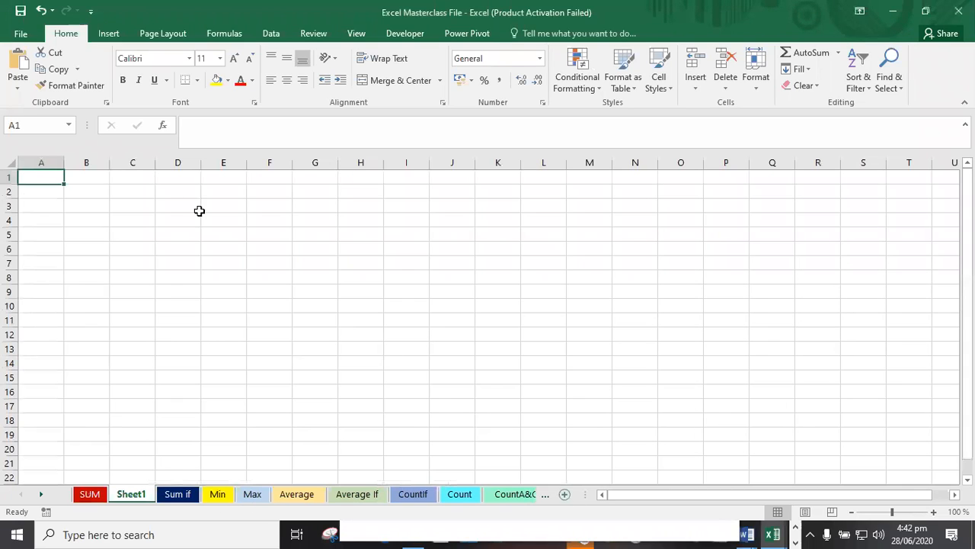
# Widen column G and enter the header "Name of Staff" in cell G1.
pyautogui.click(328, 204)
pyautogui.moveTo(337, 161); pyautogui.dragTo(452, 163)
pyautogui.click(361, 173)
pyautogui.write('Name of Staff')
pyautogui.click(405, 192)
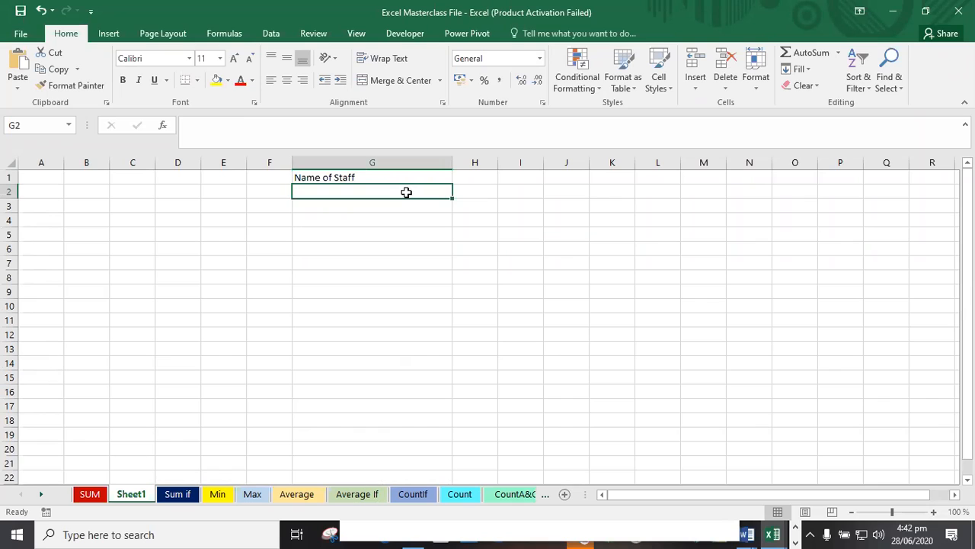
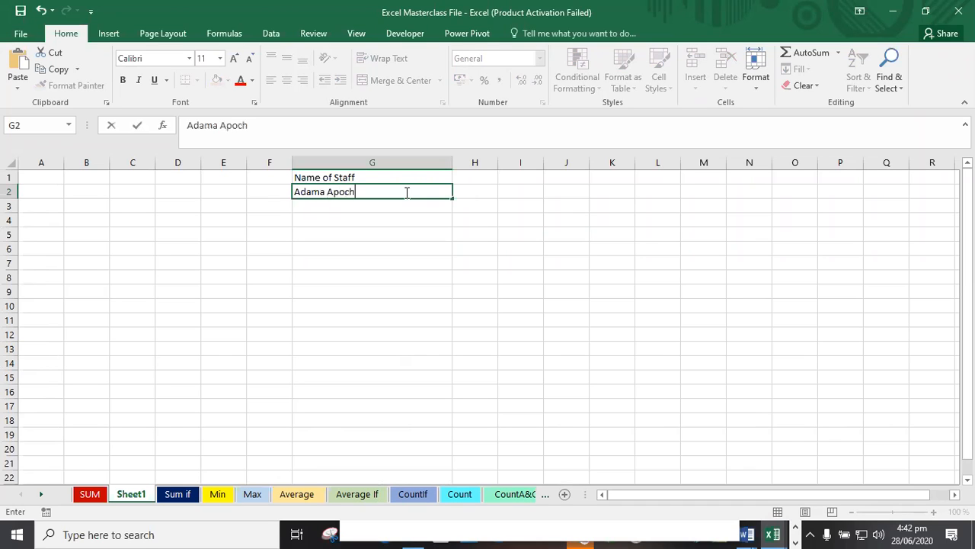
# Enter the first two staff members' full names in cells G2 and G3.
pyautogui.press('Return')
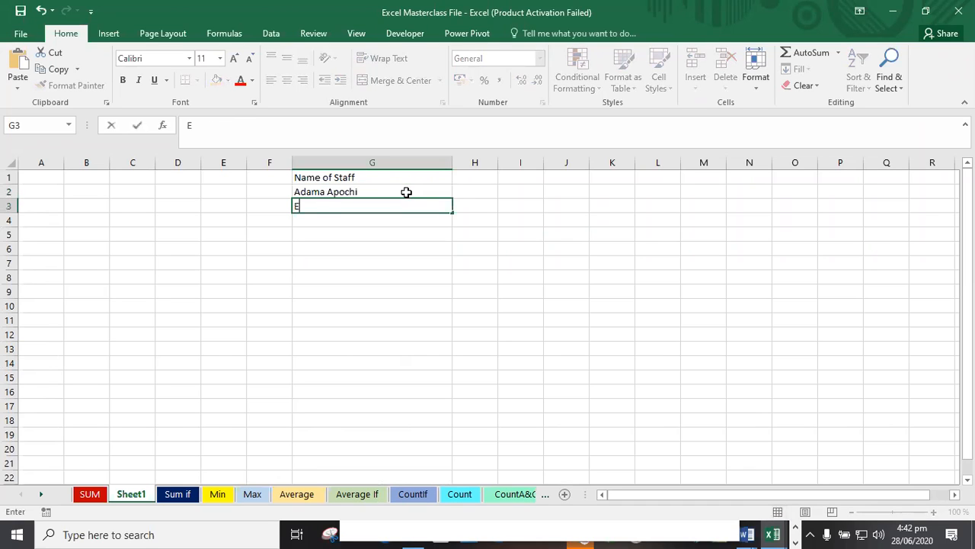
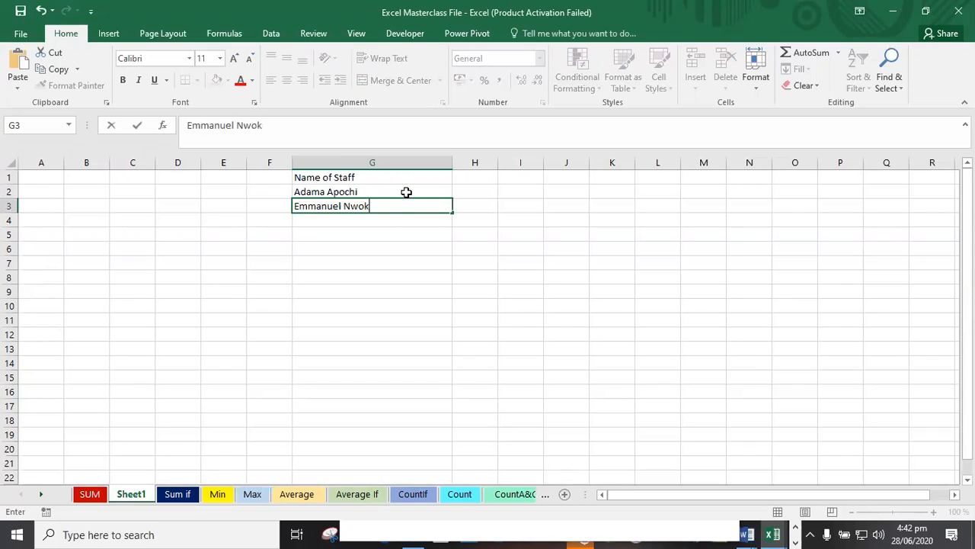
pyautogui.click(384, 217)
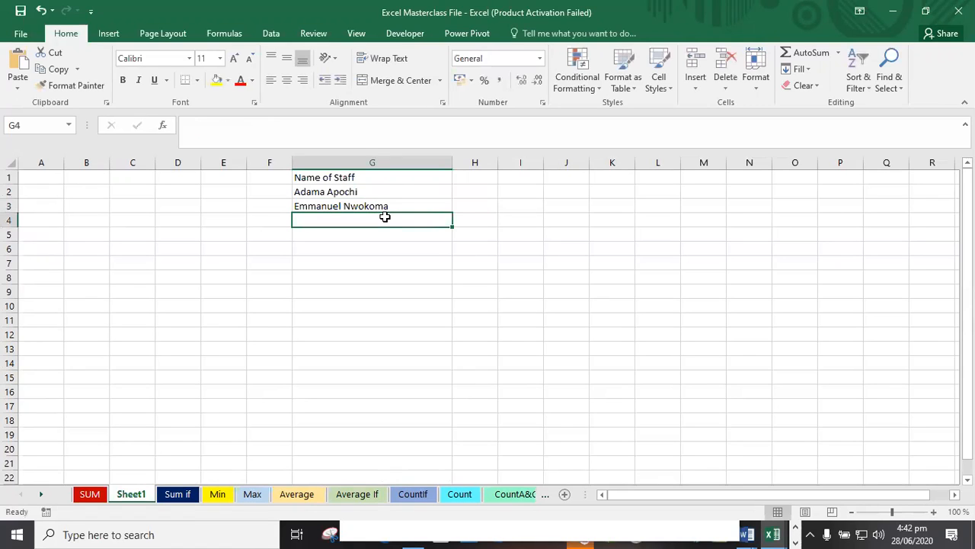
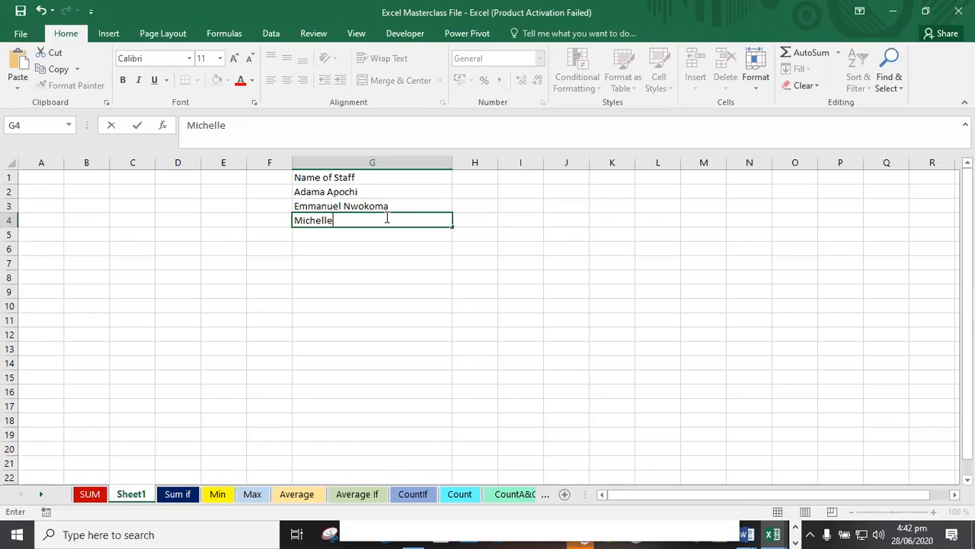
# Enter three more staff names in cells G4 to G6 below the existing ones.
pyautogui.press('Return')
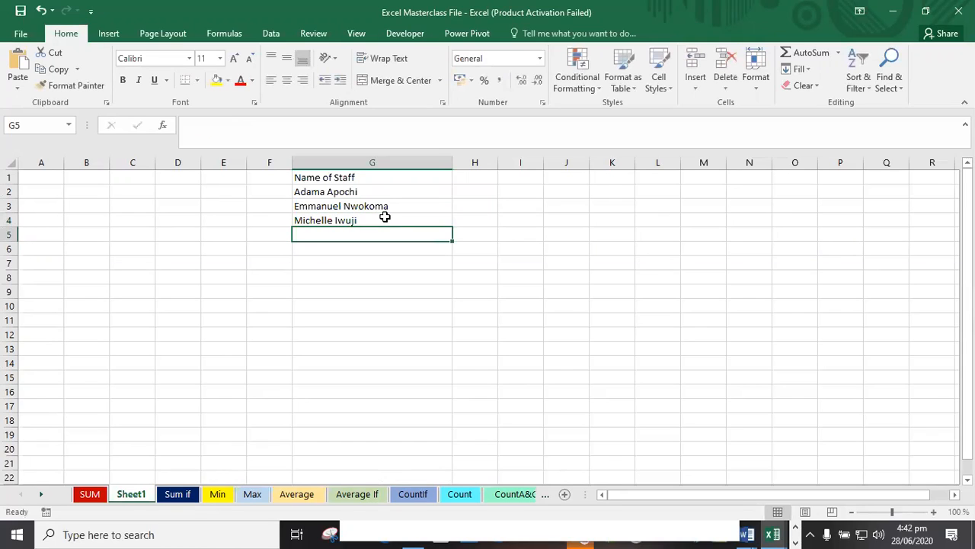
pyautogui.write('Precious')
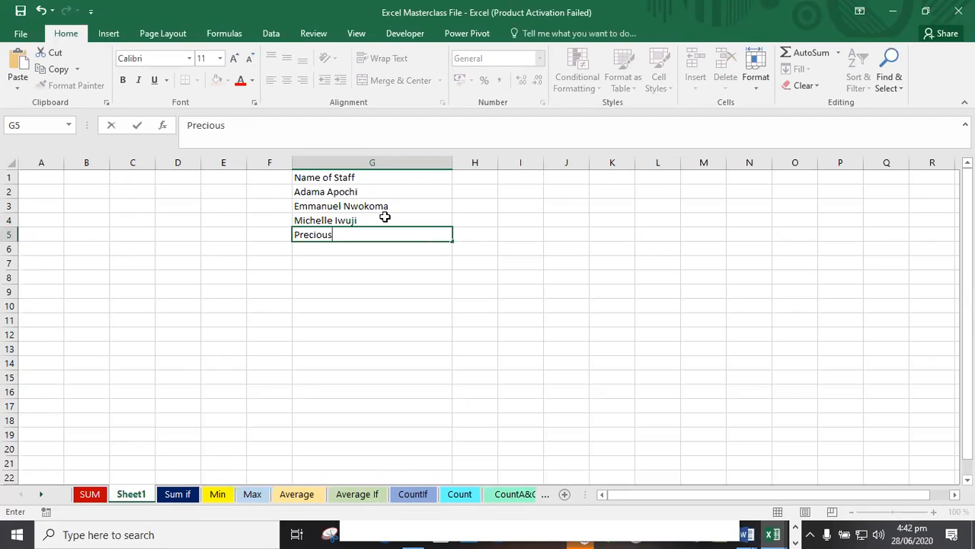
pyautogui.press('Return')
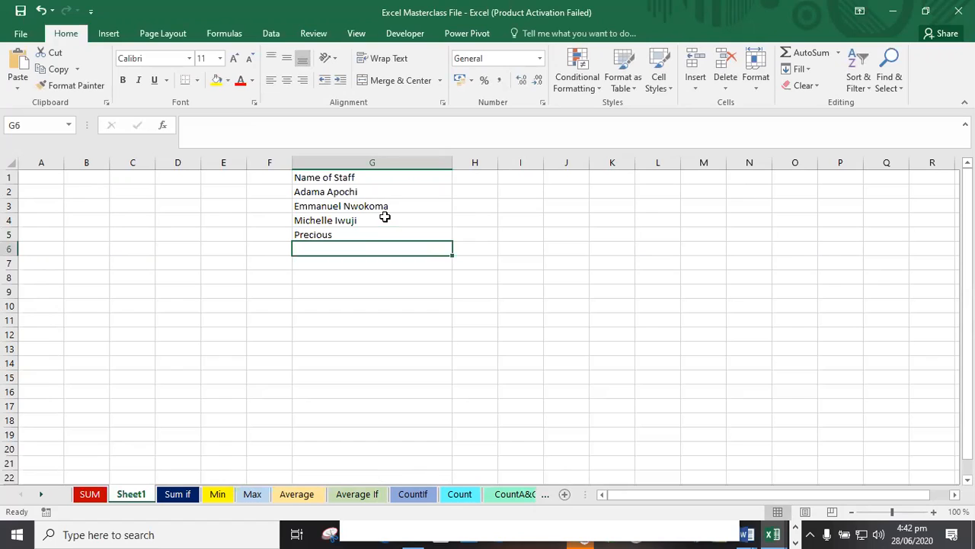
pyautogui.write('John Doe')
pyautogui.press('Return')
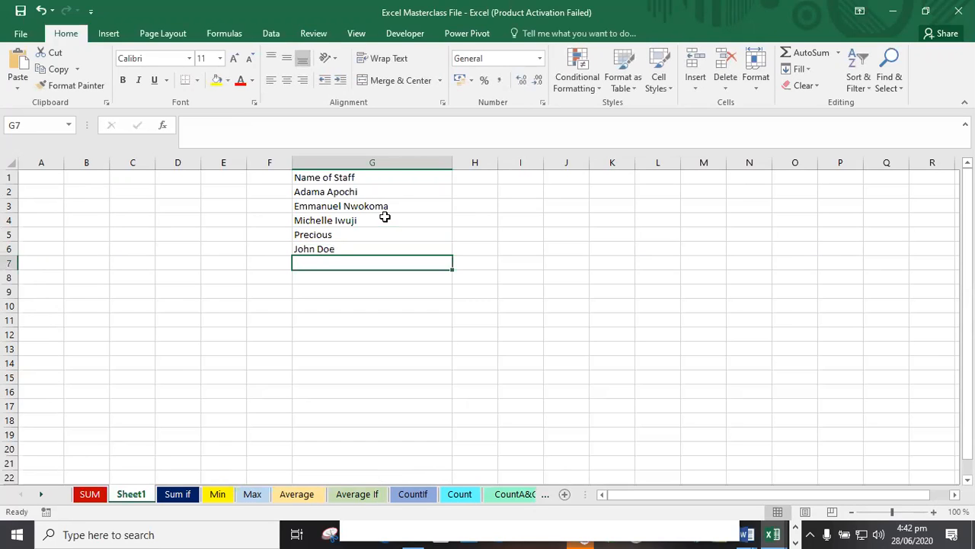
# Enter the last two staff members' full names in cells G7 and G8.
pyautogui.press('Return')
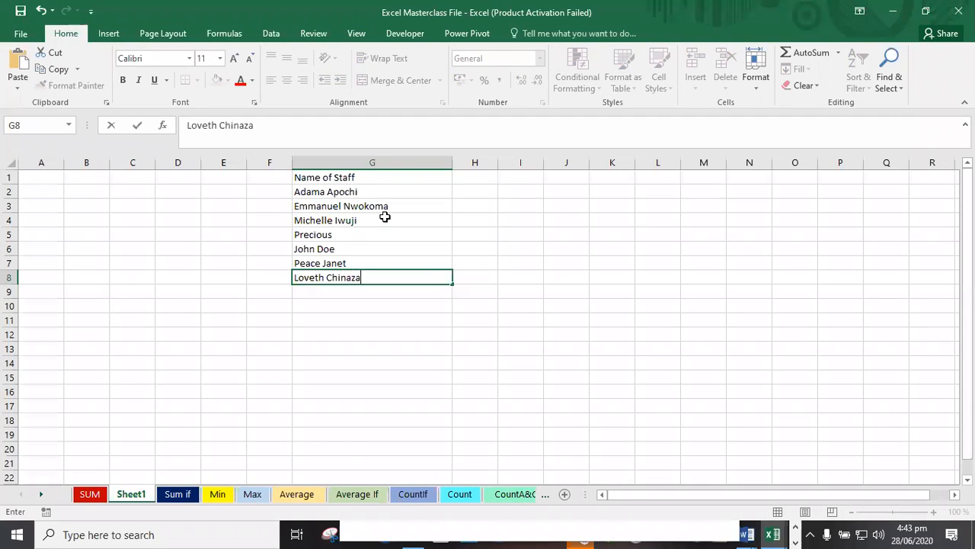
pyautogui.press('Return')
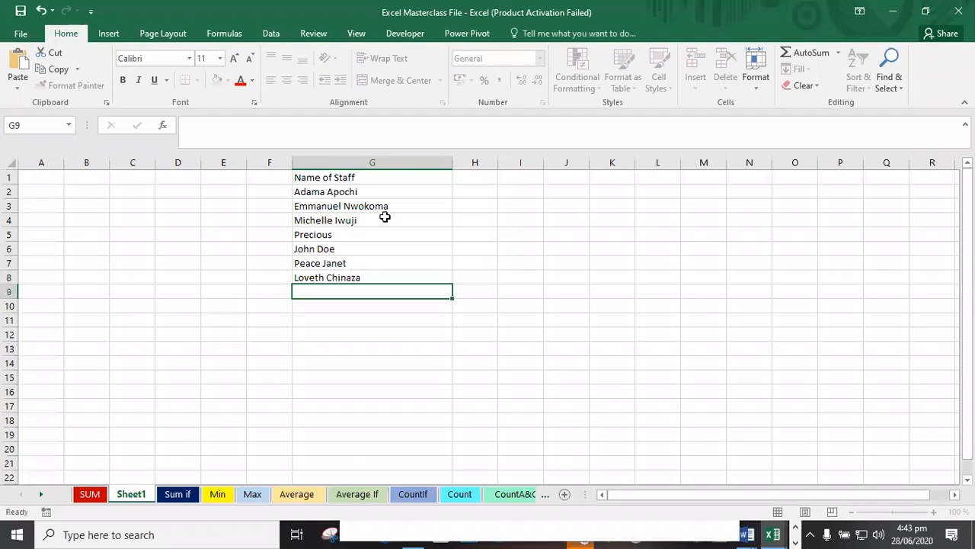
# Make the "Name of Staff" header in G1 bold.
pyautogui.click(368, 233)
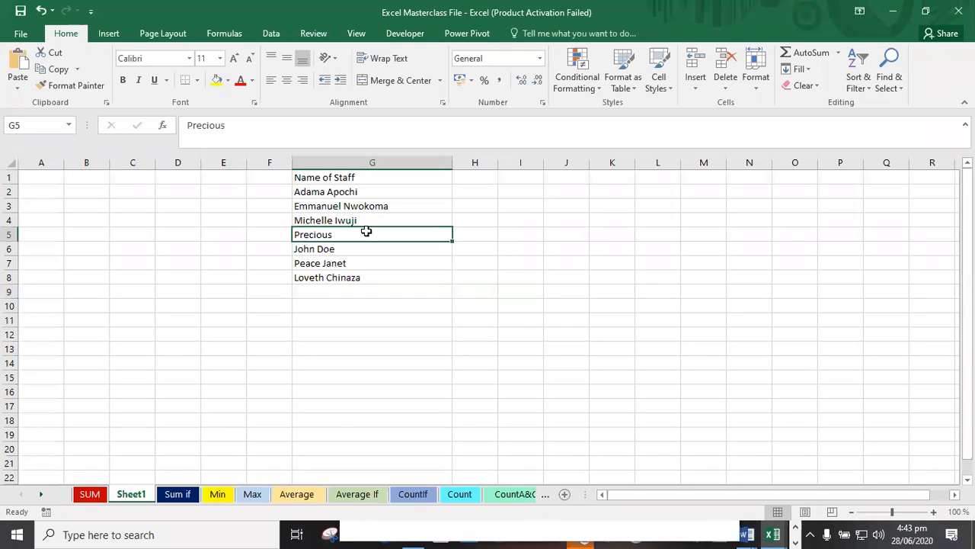
pyautogui.click(356, 179)
pyautogui.hotkey('ctrl', 'b')
# Select the staff names in G2 to G8.
pyautogui.click(320, 202)
pyautogui.moveTo(339, 192); pyautogui.dragTo(349, 278)
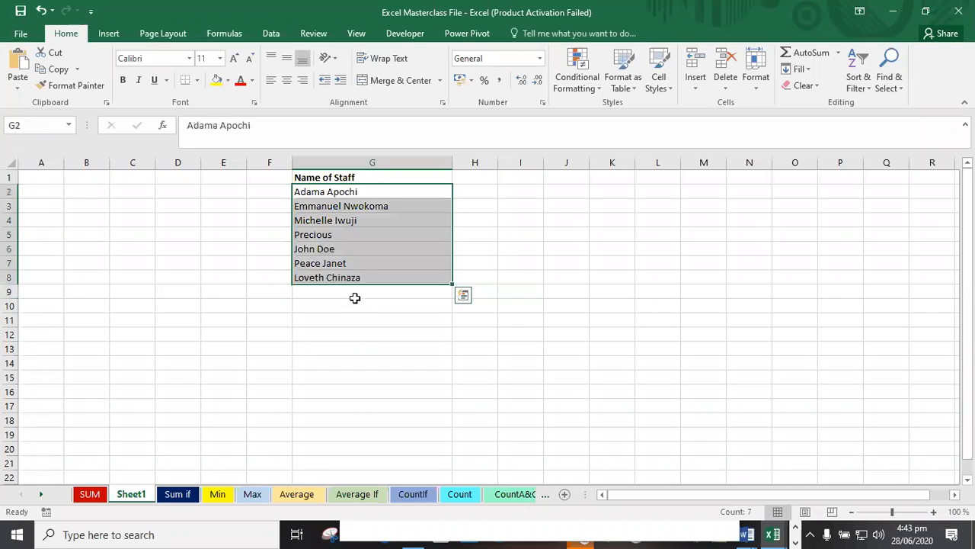
pyautogui.click(359, 294)
pyautogui.moveTo(356, 194); pyautogui.dragTo(360, 278)
pyautogui.click(361, 191)
pyautogui.moveTo(361, 192); pyautogui.dragTo(366, 278)
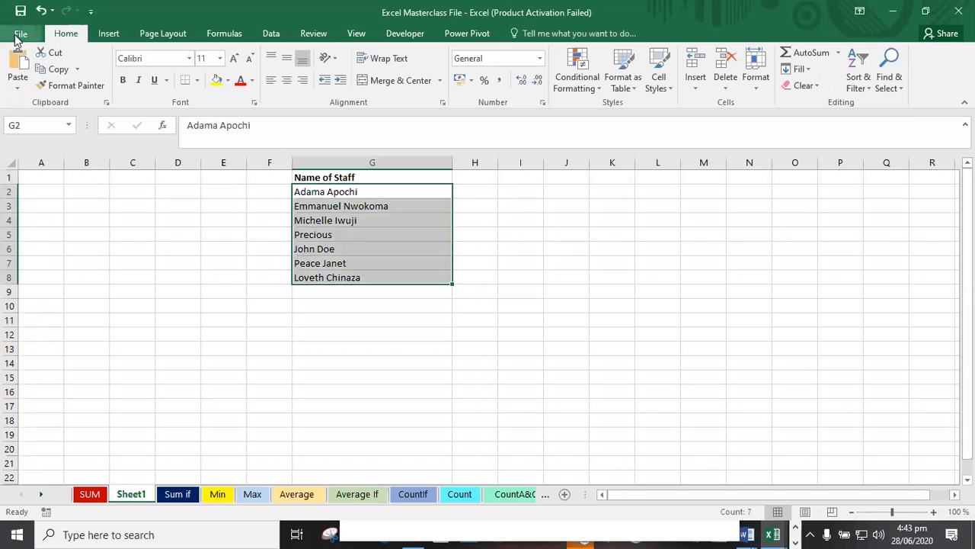
pyautogui.click(236, 247)
pyautogui.click(20, 34)
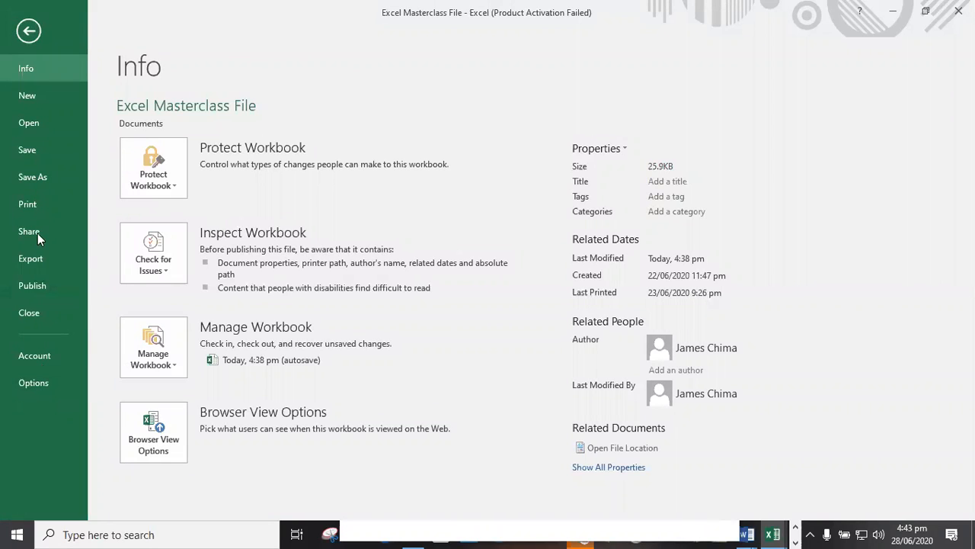
pyautogui.click(34, 383)
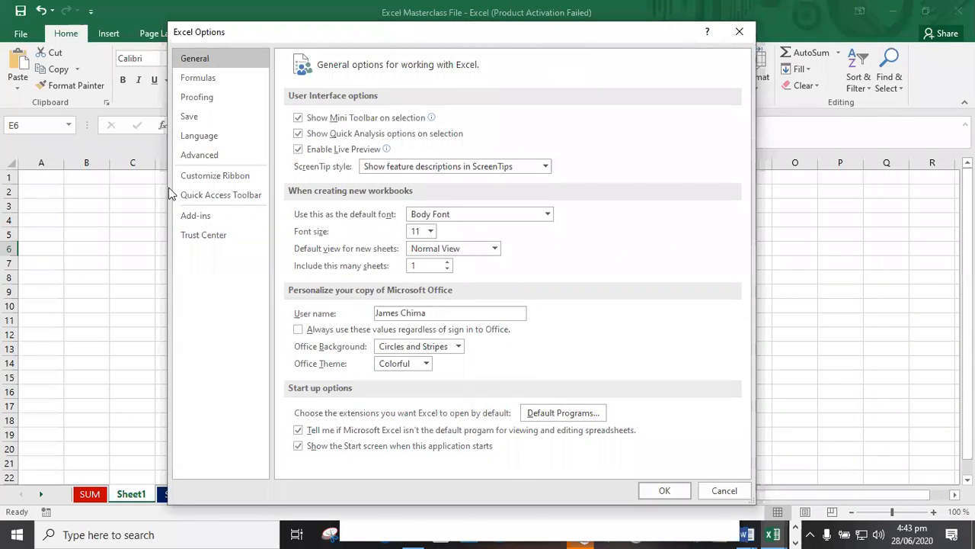
pyautogui.click(212, 156)
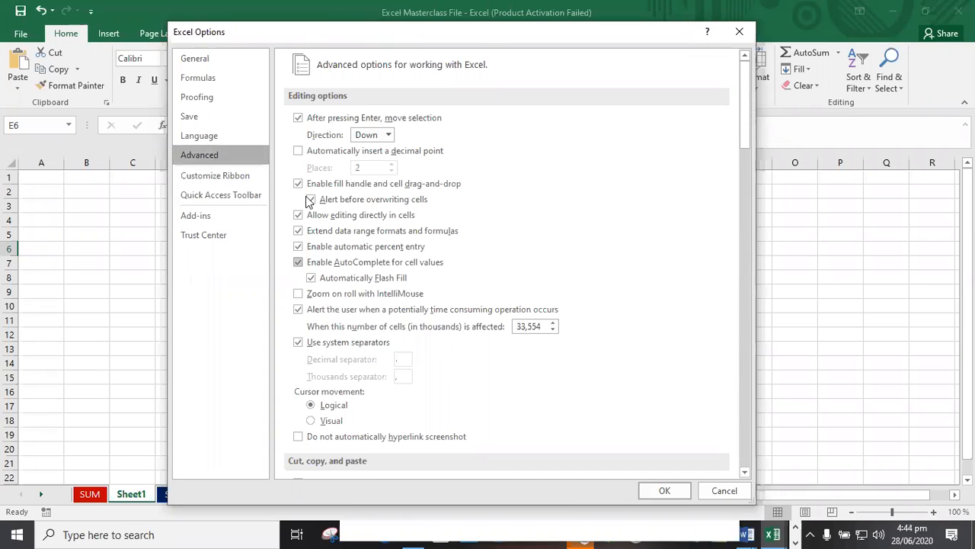
pyautogui.click(200, 77)
pyautogui.click(203, 60)
pyautogui.click(212, 137)
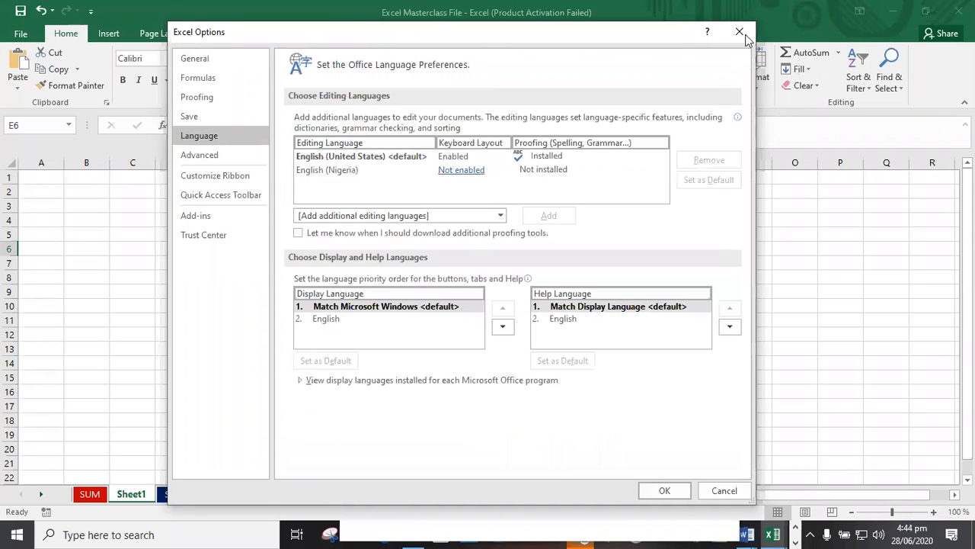
pyautogui.press('Escape')
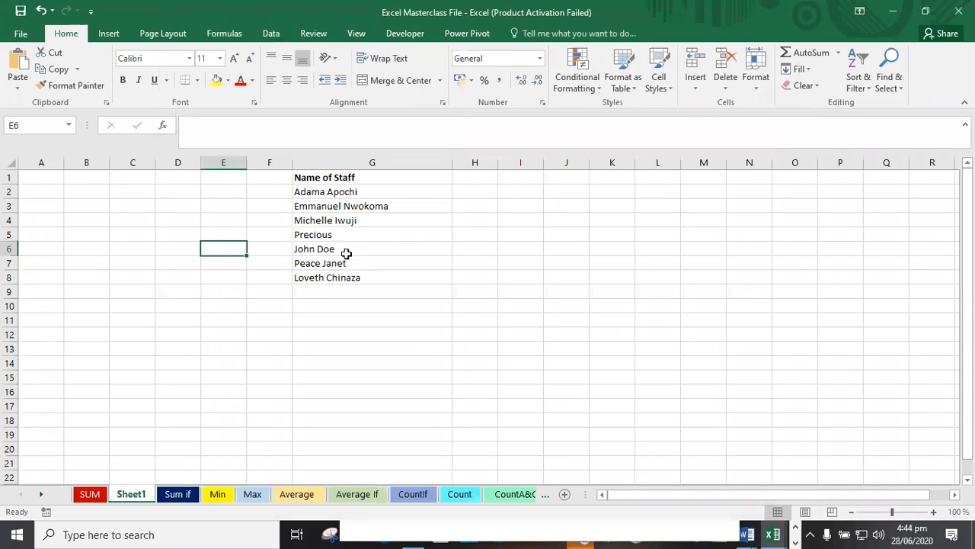
# Select the names in G2:G8 and open the Edit Custom Lists dialog from the advanced Excel options.
pyautogui.moveTo(344, 191); pyautogui.dragTo(347, 279)
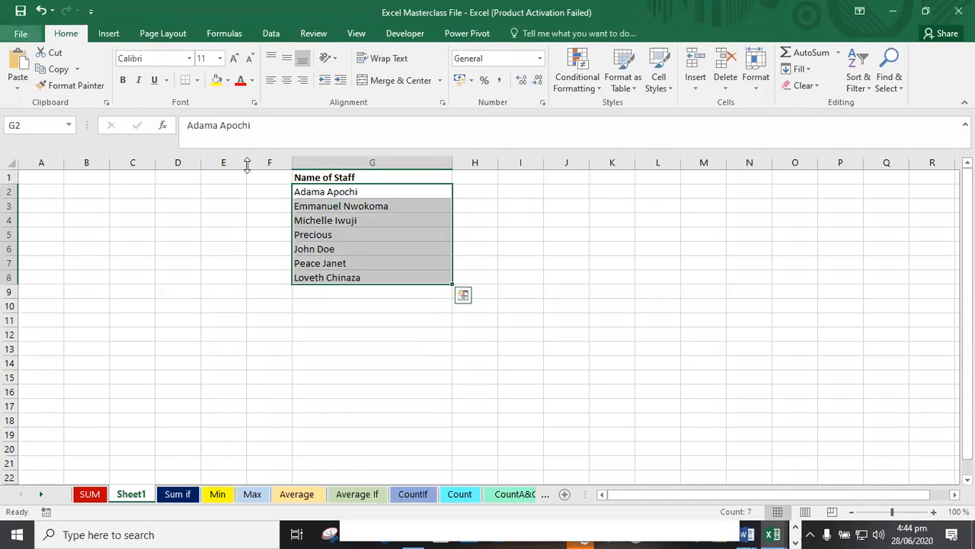
pyautogui.click(20, 33)
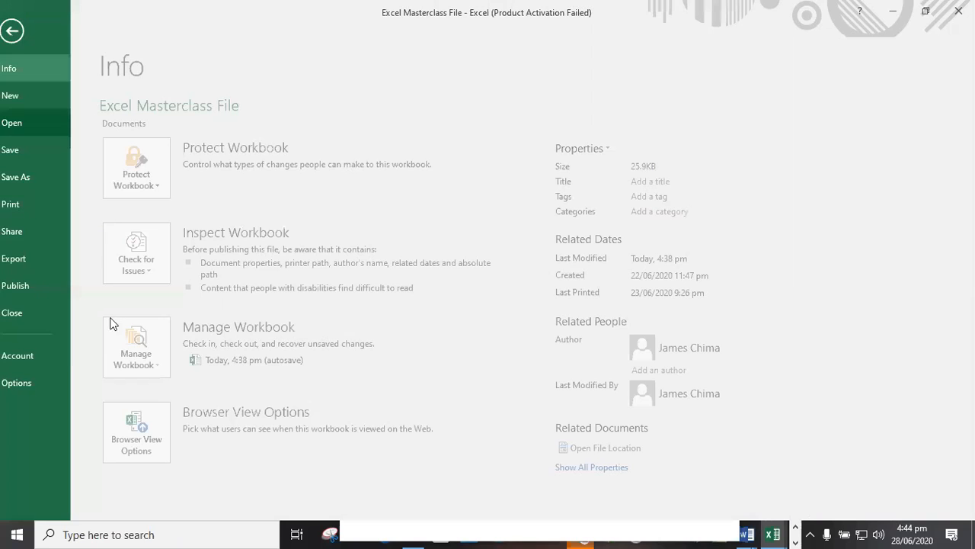
pyautogui.click(43, 376)
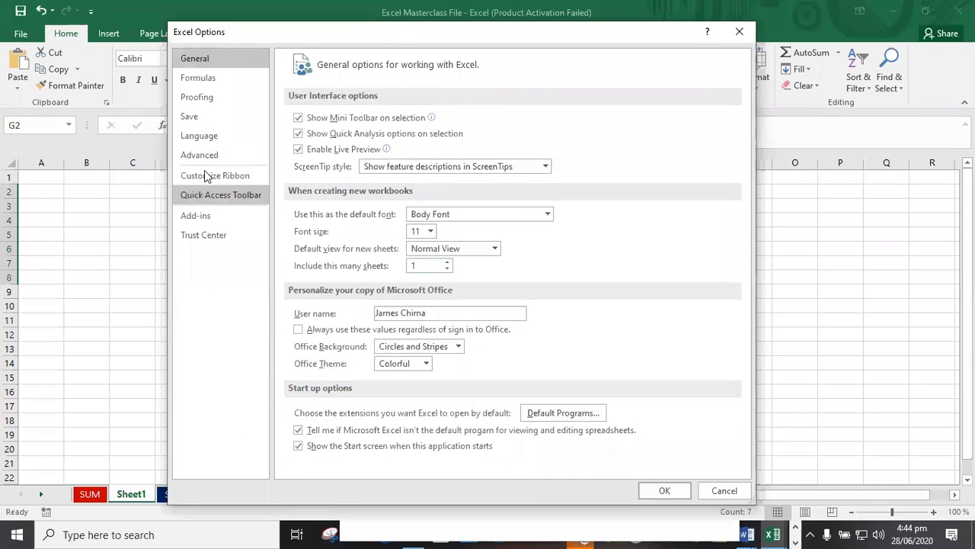
pyautogui.click(214, 157)
pyautogui.scroll(-10, 427, 312)
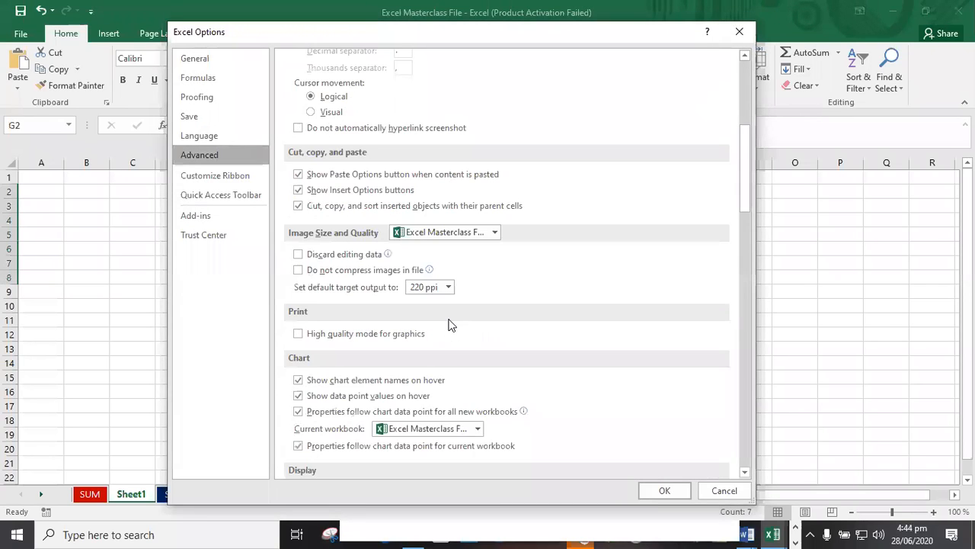
pyautogui.scroll(-10, 449, 333)
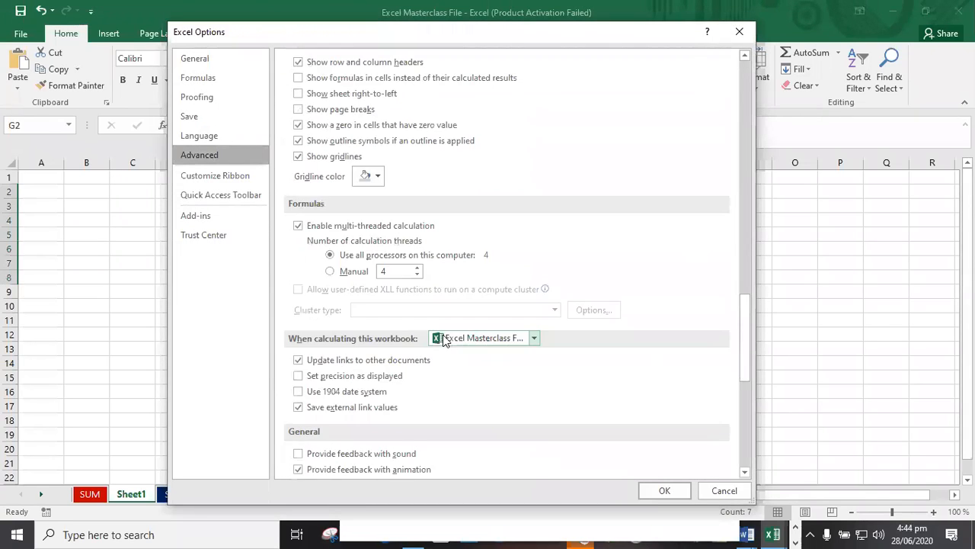
pyautogui.scroll(3, 442, 301)
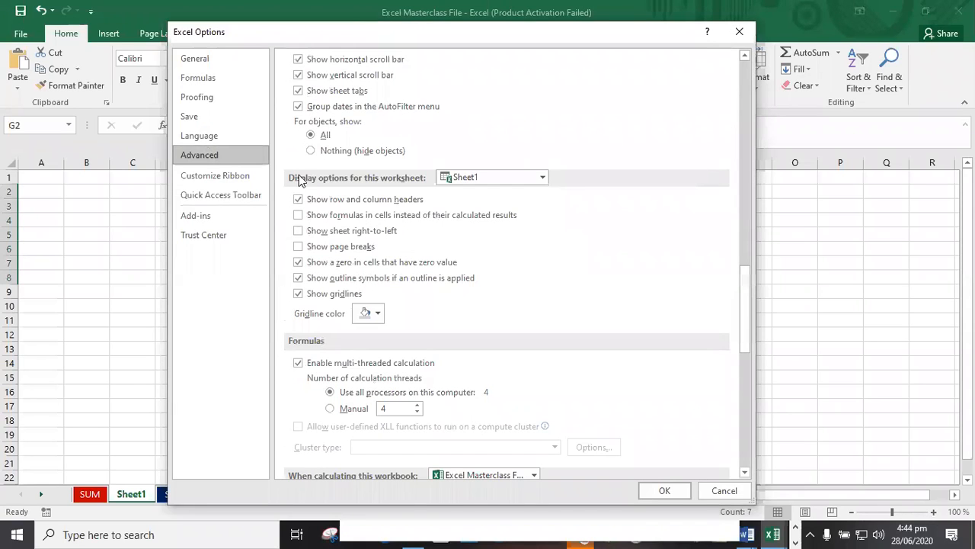
pyautogui.scroll(-4, 381, 305)
pyautogui.scroll(-4, 456, 327)
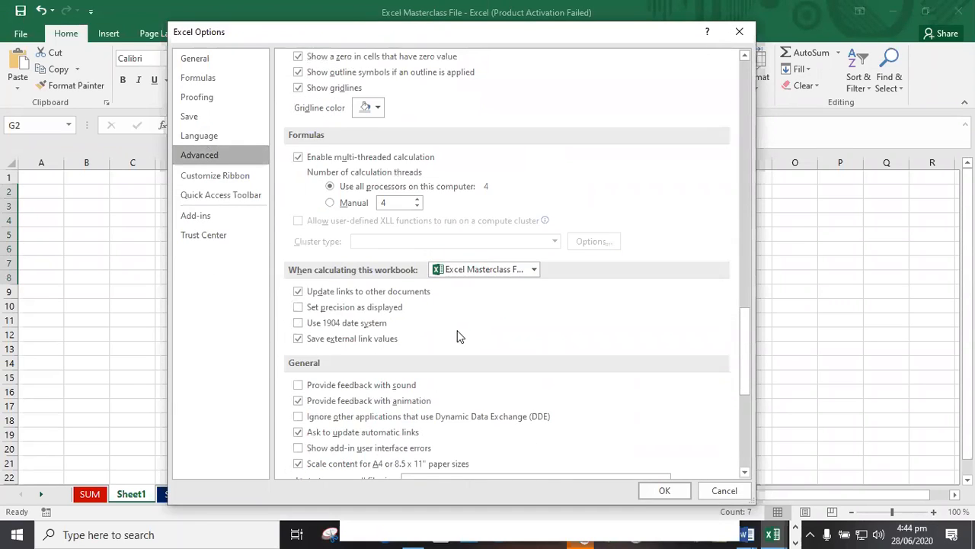
pyautogui.scroll(-3, 457, 334)
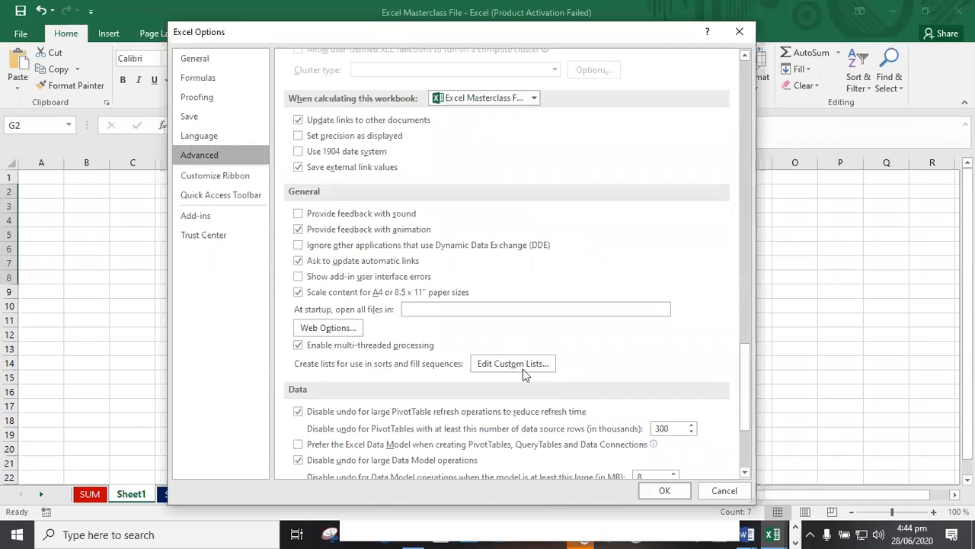
pyautogui.scroll(-3, 528, 349)
pyautogui.scroll(2, 463, 307)
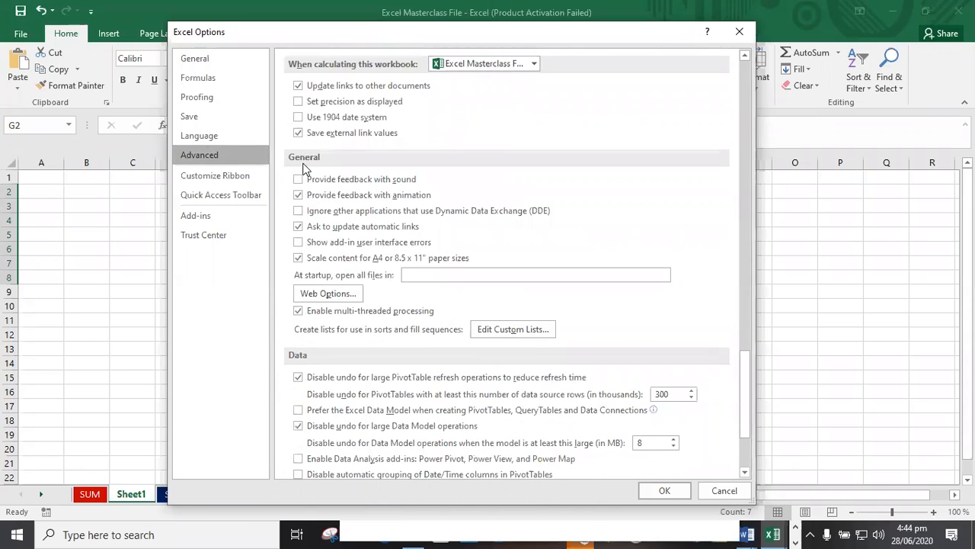
pyautogui.click(526, 329)
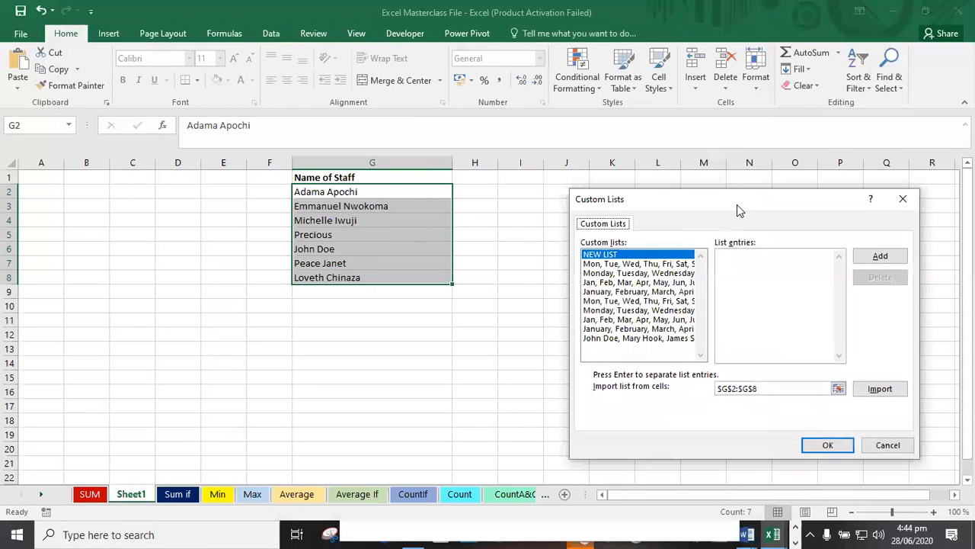
# Examine each of the existing custom lists in the Custom Lists dialog.
pyautogui.moveTo(737, 205); pyautogui.dragTo(668, 173)
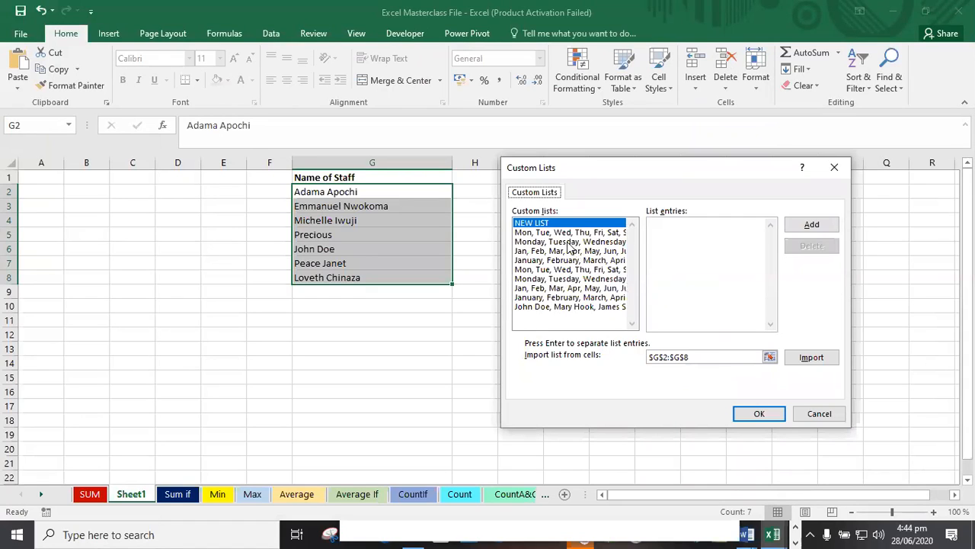
pyautogui.click(556, 233)
pyautogui.click(546, 241)
pyautogui.click(561, 251)
pyautogui.click(560, 260)
pyautogui.click(555, 270)
pyautogui.click(556, 279)
pyautogui.click(564, 288)
pyautogui.click(579, 297)
pyautogui.click(591, 307)
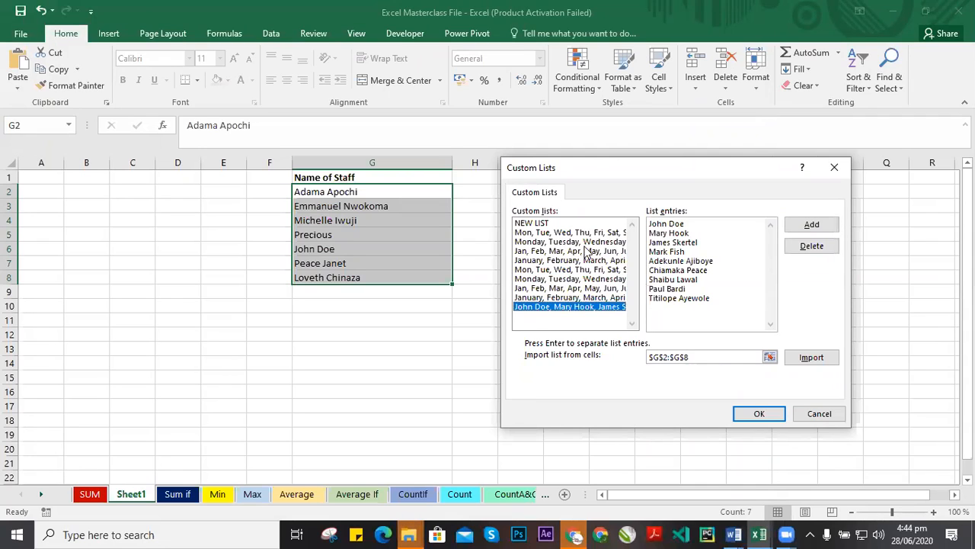
# Import the staff names from $G$2:$G$8 as a new custom list, then clear the import range field.
pyautogui.click(733, 357)
pyautogui.click(612, 262)
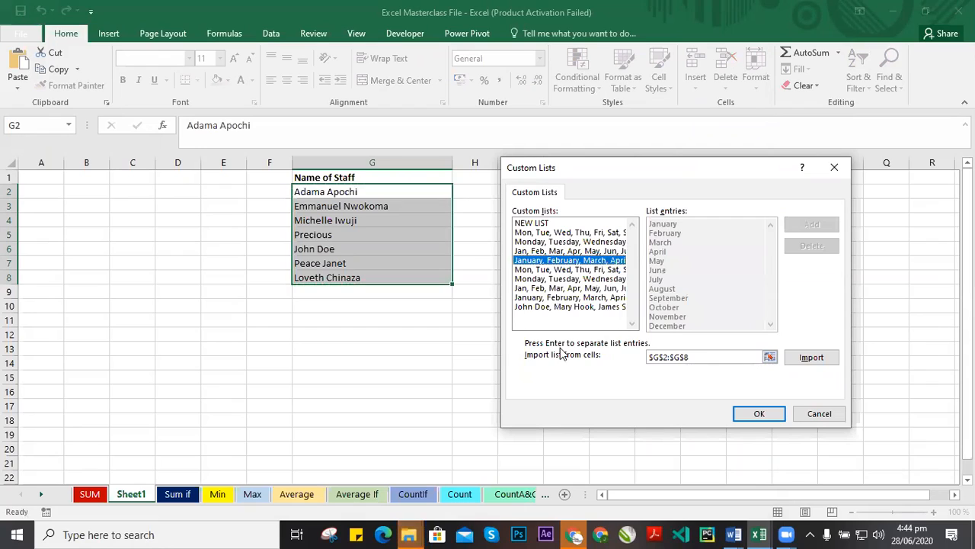
pyautogui.click(808, 359)
pyautogui.click(716, 356)
pyautogui.press('BackSpace')
pyautogui.press('BackSpace')
pyautogui.press('BackSpace')
pyautogui.press('BackSpace')
pyautogui.press('BackSpace')
pyautogui.press('BackSpace')
pyautogui.press('BackSpace')
pyautogui.press('BackSpace')
pyautogui.press('BackSpace')
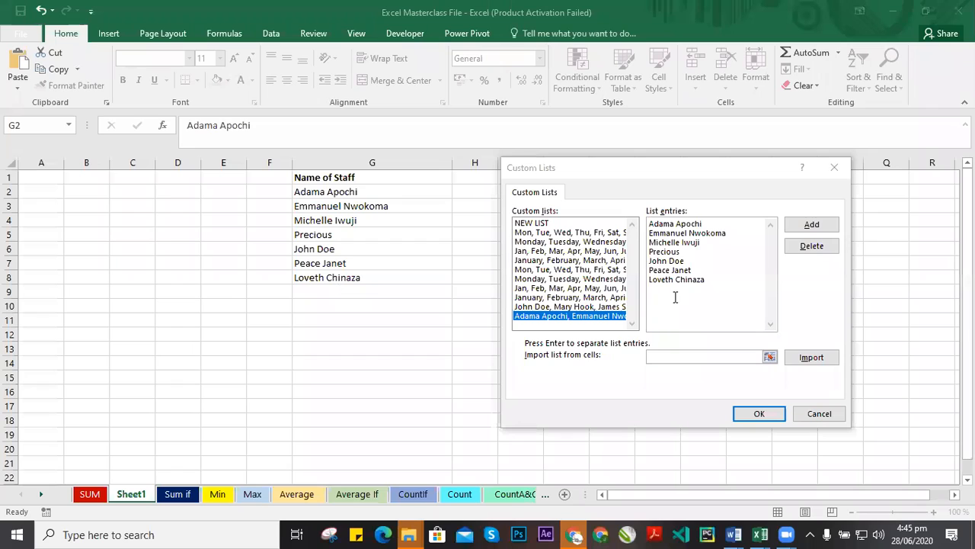
# Enter G2:G8 as the import range, import and add the list again, and close the dialog with OK.
pyautogui.click(661, 358)
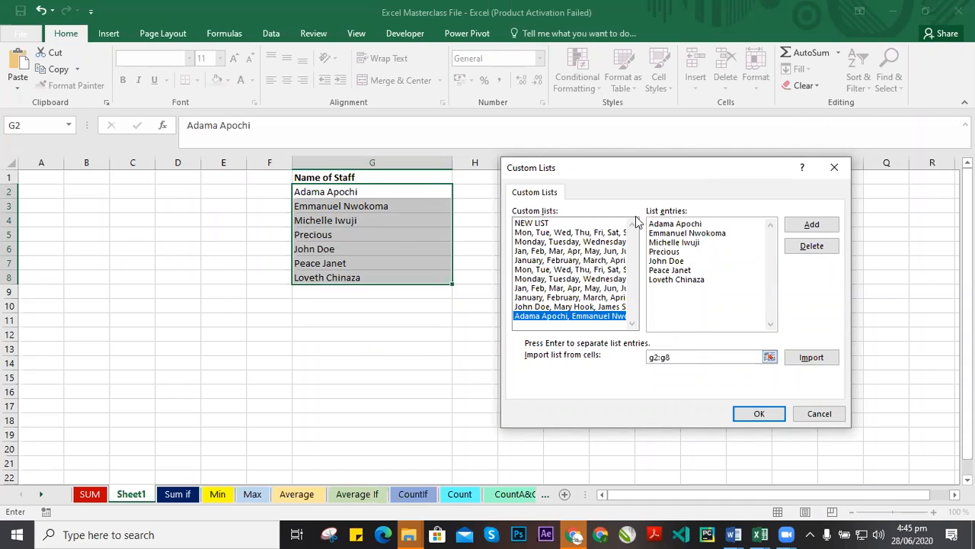
pyautogui.moveTo(710, 177); pyautogui.dragTo(635, 202)
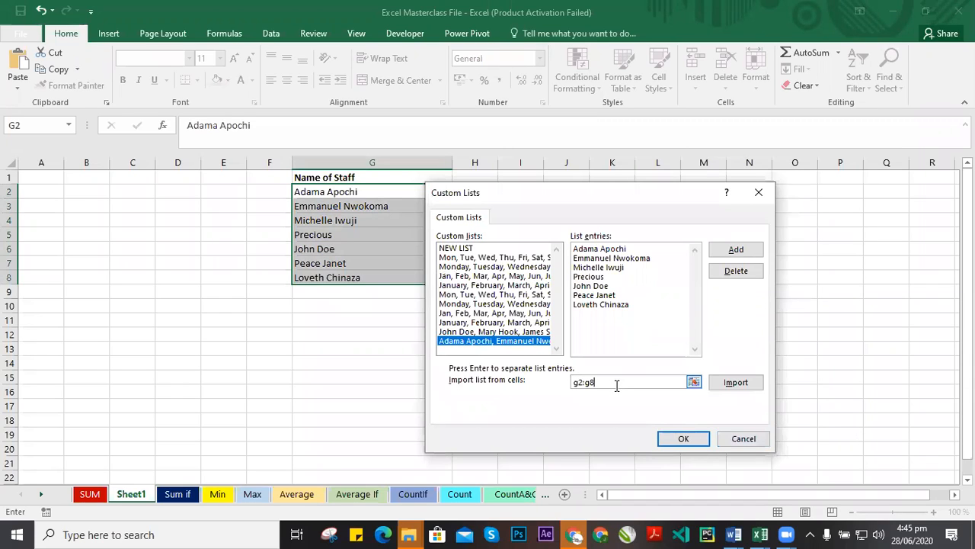
pyautogui.moveTo(646, 300); pyautogui.dragTo(568, 239)
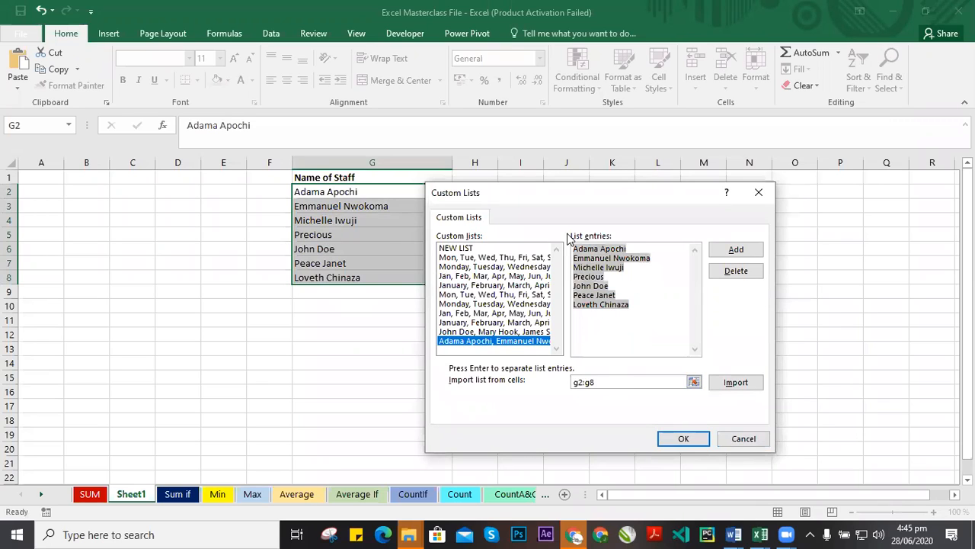
pyautogui.click(642, 309)
pyautogui.click(601, 381)
pyautogui.moveTo(574, 383); pyautogui.dragTo(594, 399)
pyautogui.press('BackSpace')
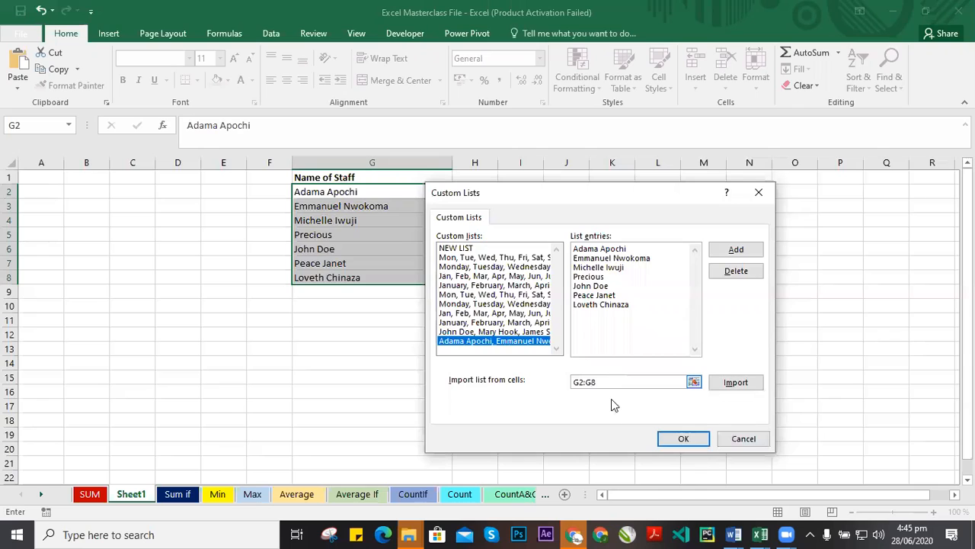
pyautogui.click(733, 383)
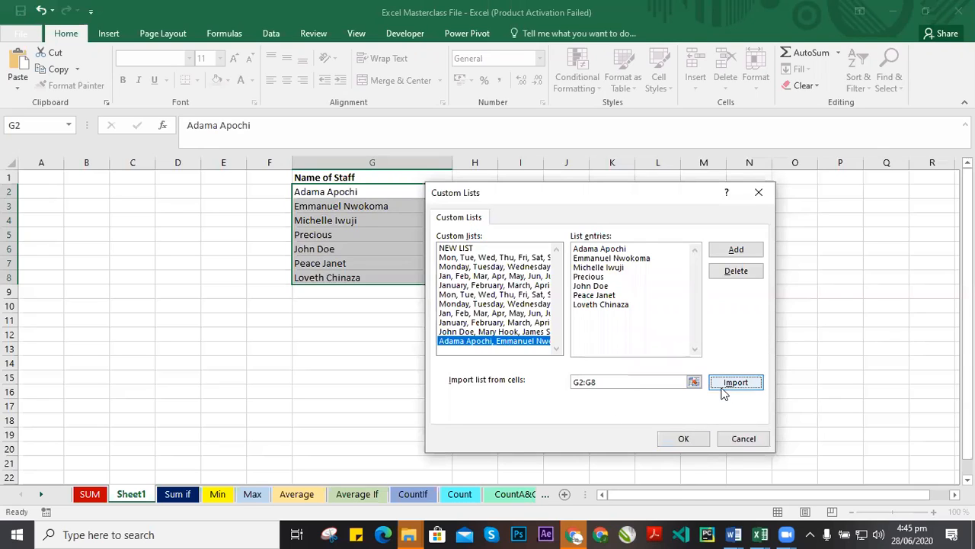
pyautogui.moveTo(631, 306); pyautogui.dragTo(570, 229)
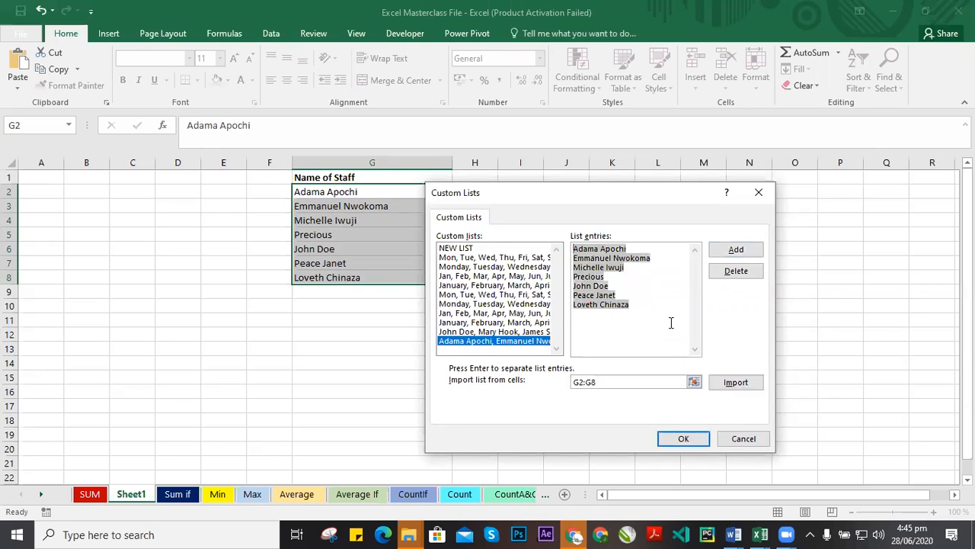
pyautogui.click(745, 252)
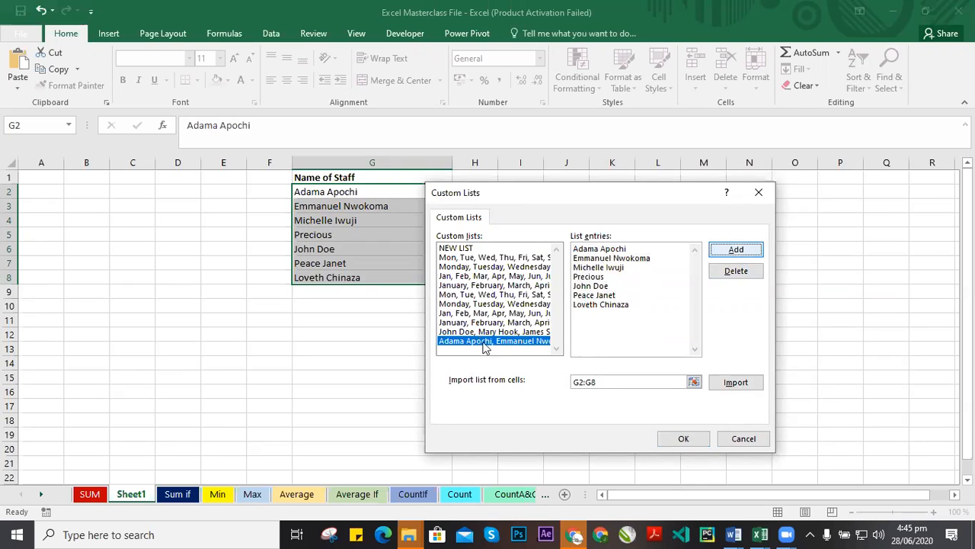
pyautogui.click(457, 342)
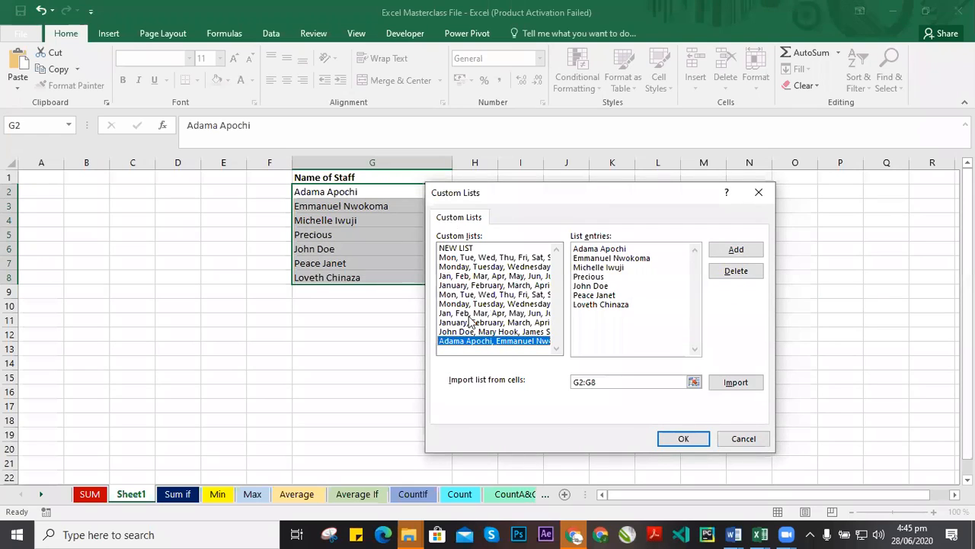
pyautogui.click(691, 441)
pyautogui.scroll(-5, 636, 336)
pyautogui.click(666, 489)
pyautogui.click(501, 208)
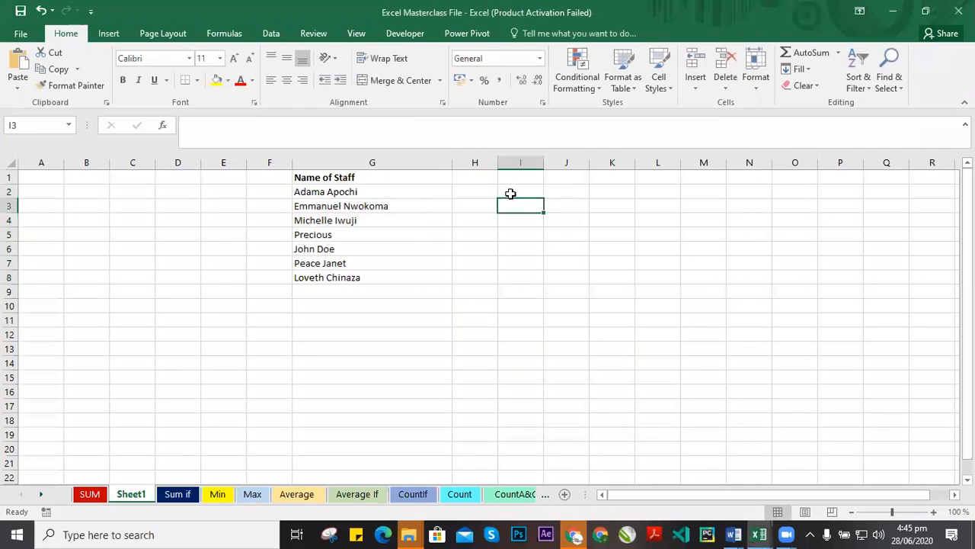
pyautogui.click(510, 194)
pyautogui.write('aDA')
pyautogui.press('BackSpace')
pyautogui.press('BackSpace')
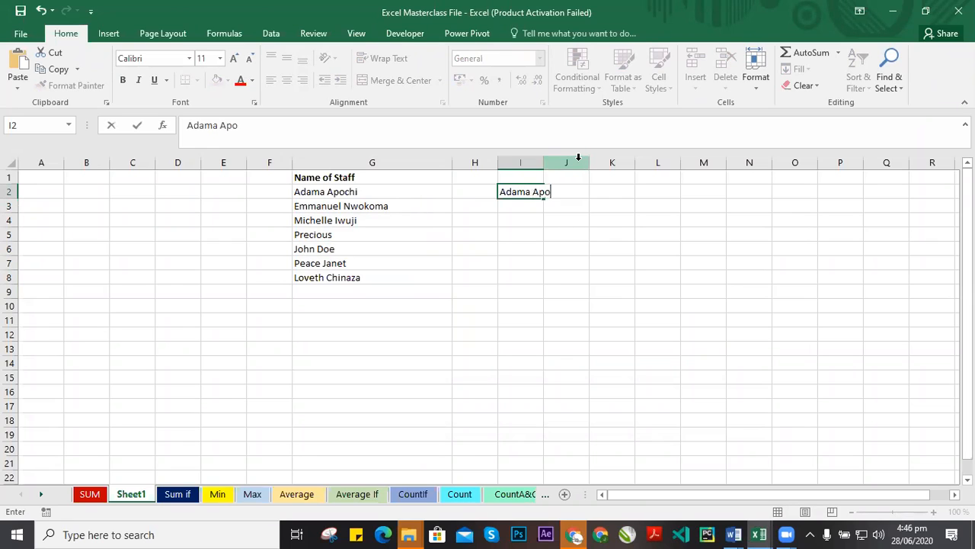
pyautogui.click(550, 250)
# Widen column I and autofill the staff names from I2 down to I8.
pyautogui.moveTo(543, 162); pyautogui.dragTo(591, 167)
pyautogui.click(568, 188)
pyautogui.moveTo(594, 202); pyautogui.dragTo(585, 279)
pyautogui.click(639, 239)
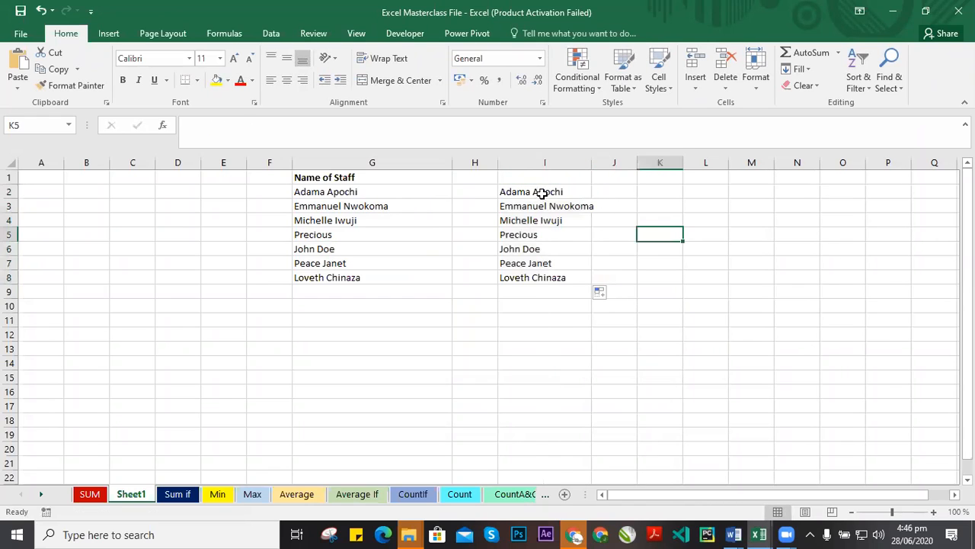
# Open Edit Custom Lists from the advanced Excel options, delete the staff name custom list, and close both dialogs.
pyautogui.moveTo(542, 193); pyautogui.dragTo(544, 292)
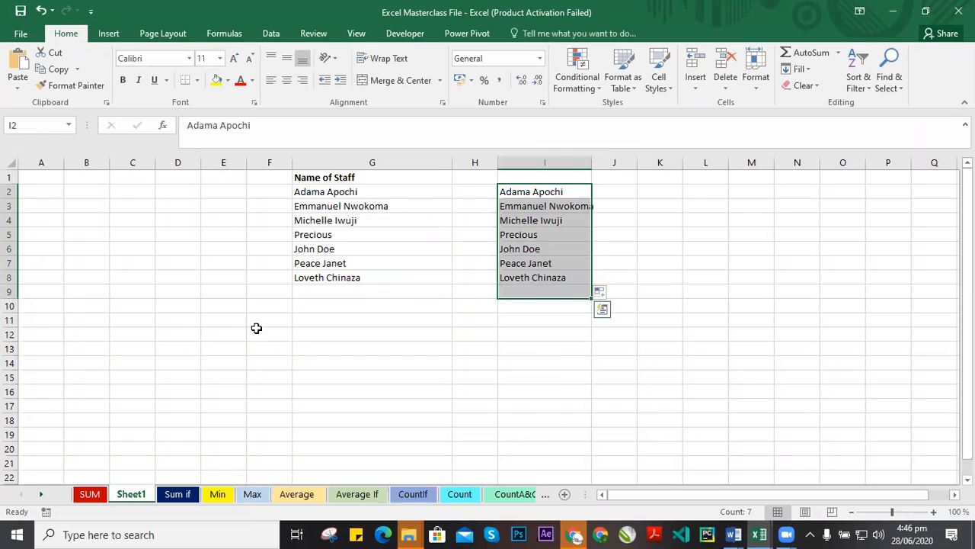
pyautogui.hotkey('alt', 'f')
pyautogui.click(34, 381)
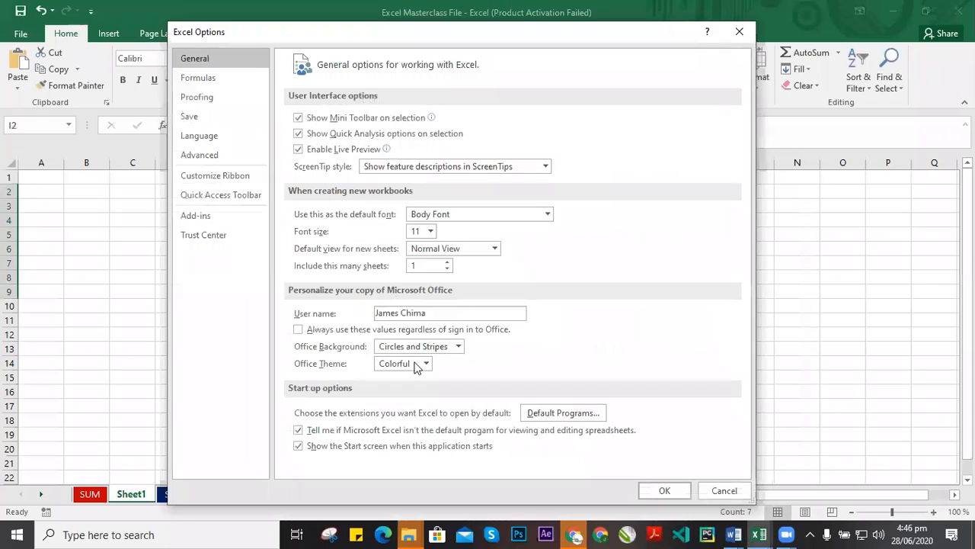
pyautogui.click(200, 155)
pyautogui.scroll(-4, 455, 353)
pyautogui.scroll(-2, 456, 353)
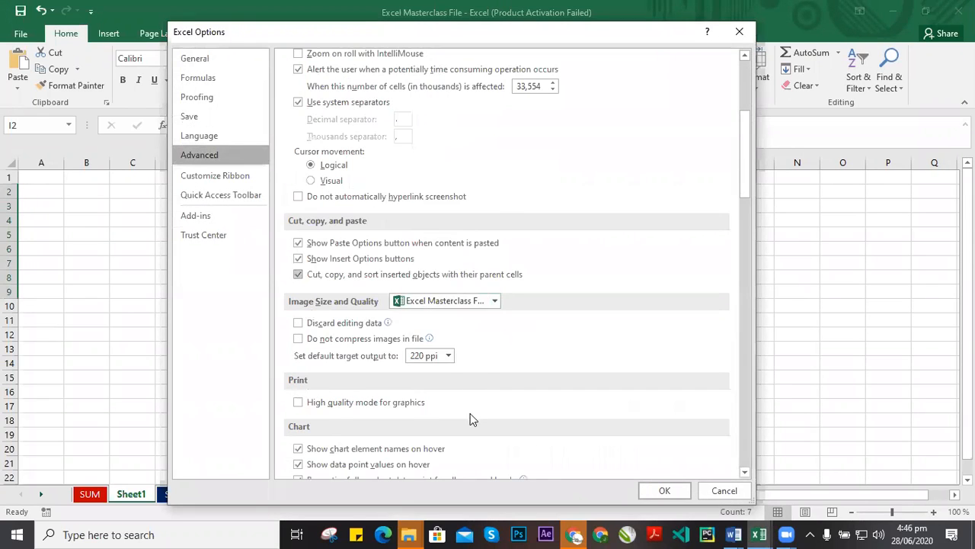
pyautogui.scroll(-8, 470, 411)
pyautogui.scroll(-12, 476, 397)
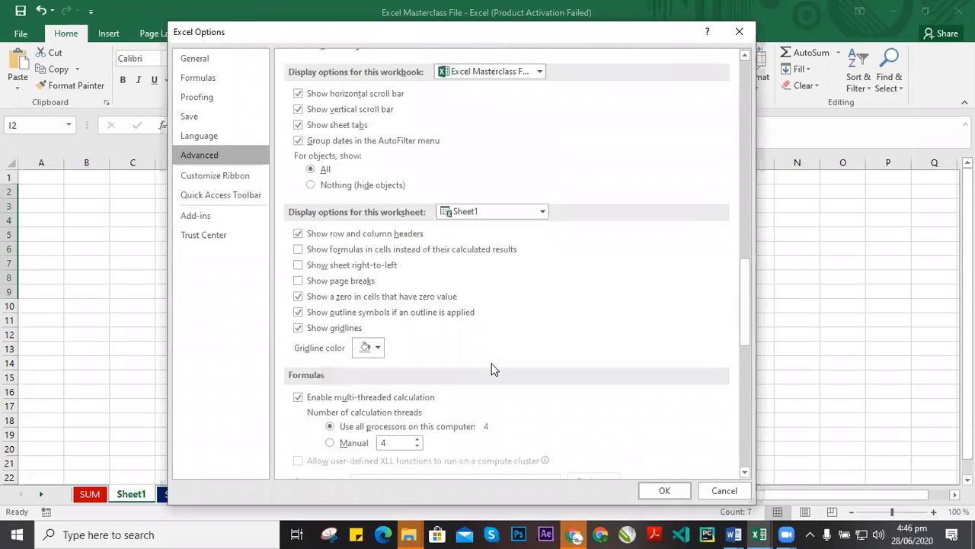
pyautogui.click(515, 295)
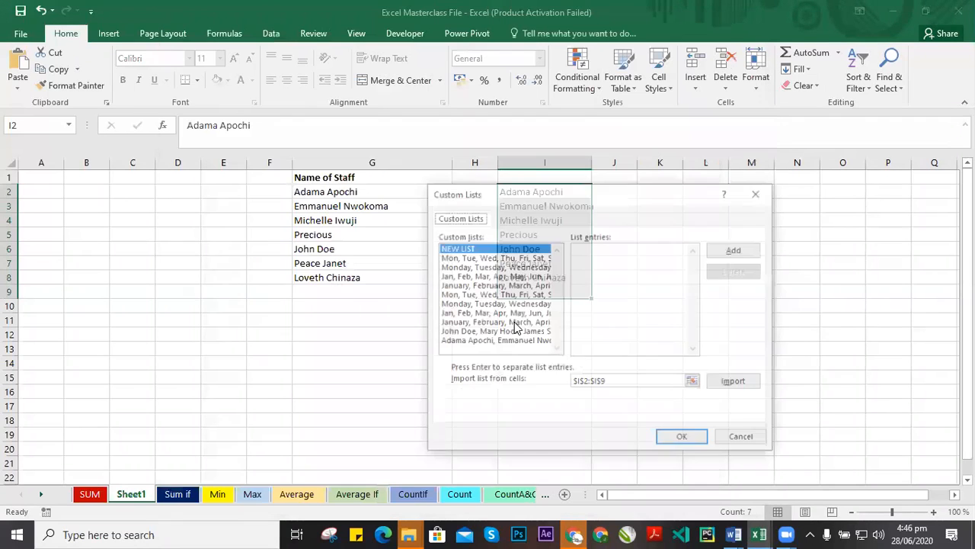
pyautogui.click(499, 341)
pyautogui.click(736, 271)
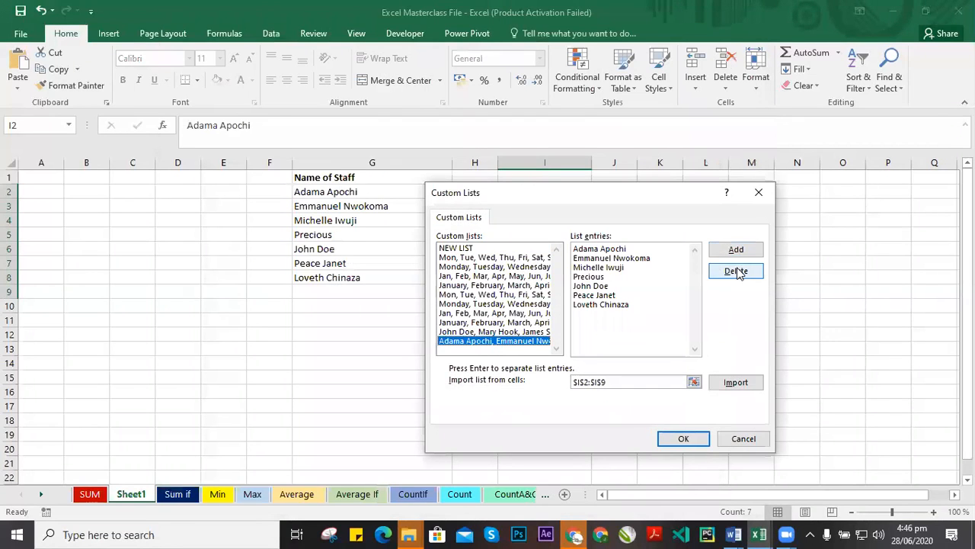
pyautogui.click(465, 307)
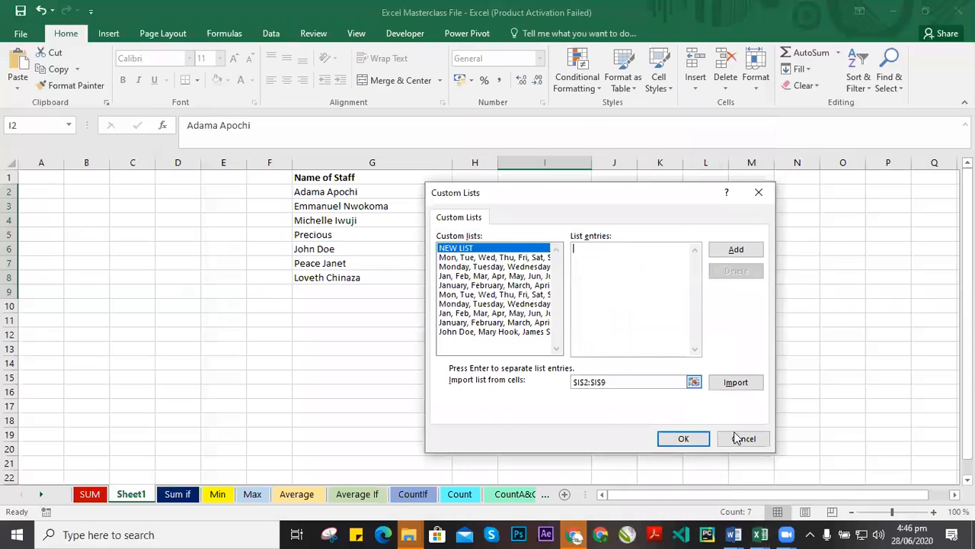
pyautogui.click(685, 440)
pyautogui.click(681, 490)
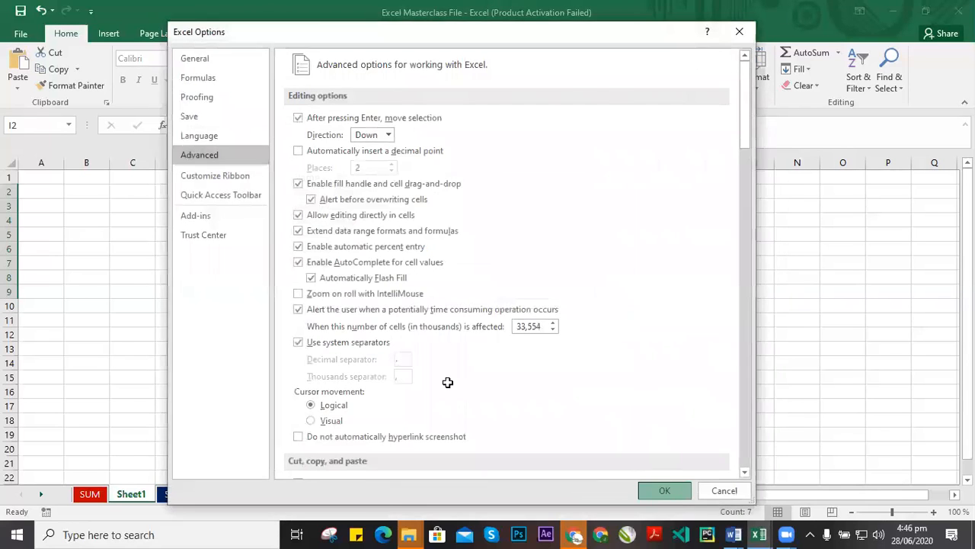
# Clear the autofilled names from I2:I8.
pyautogui.moveTo(549, 192); pyautogui.dragTo(544, 287)
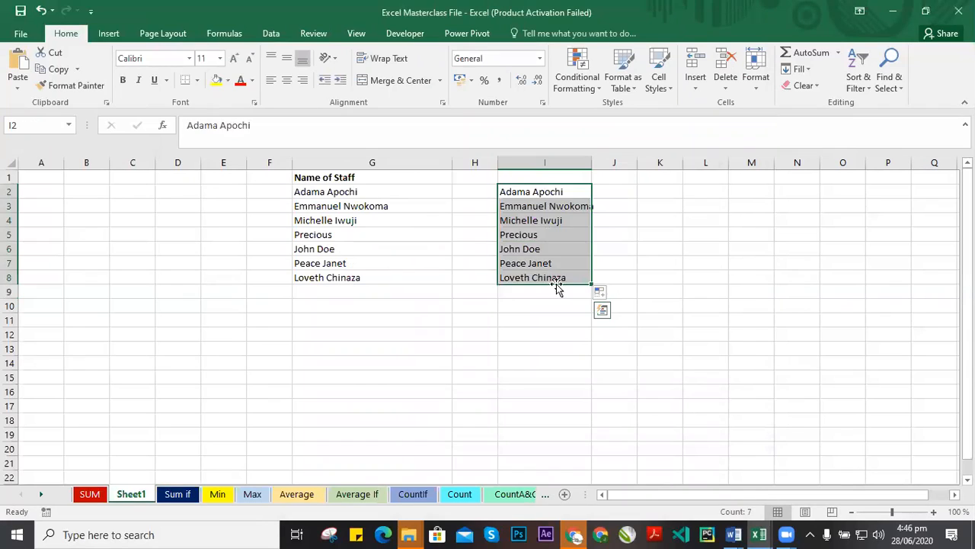
pyautogui.press('Delete')
pyautogui.moveTo(475, 248); pyautogui.dragTo(474, 234)
pyautogui.click(351, 235)
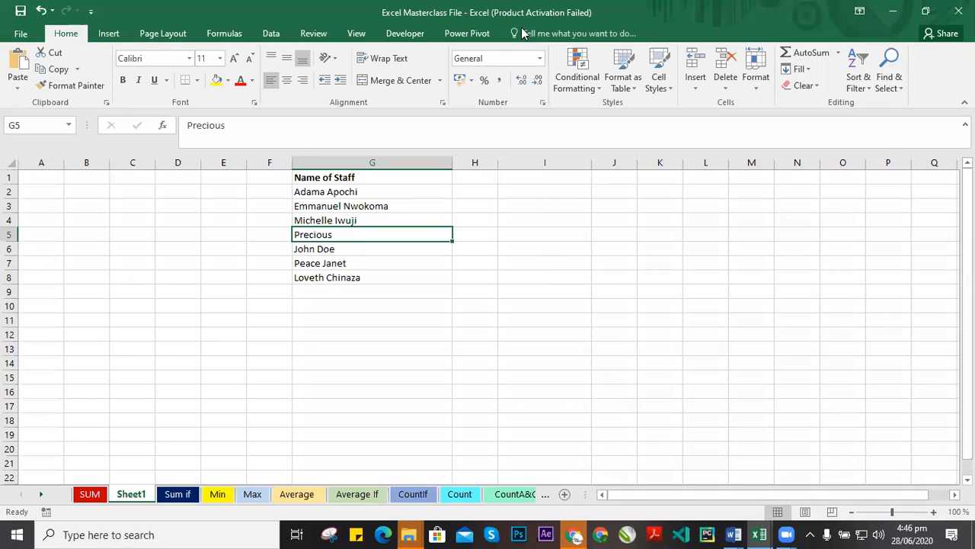
pyautogui.click(544, 216)
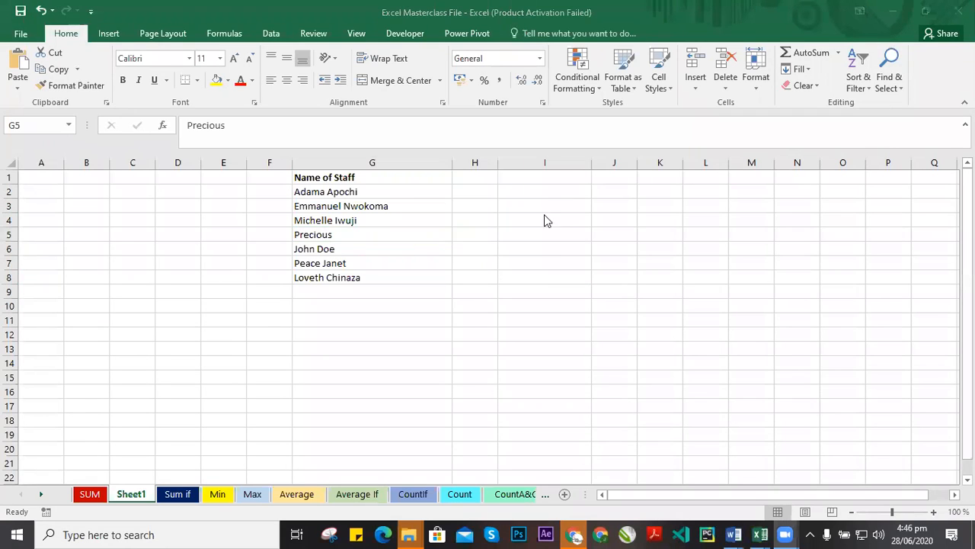
pyautogui.click(312, 236)
# Select the staff names in G2:G8.
pyautogui.moveTo(343, 191); pyautogui.dragTo(426, 258)
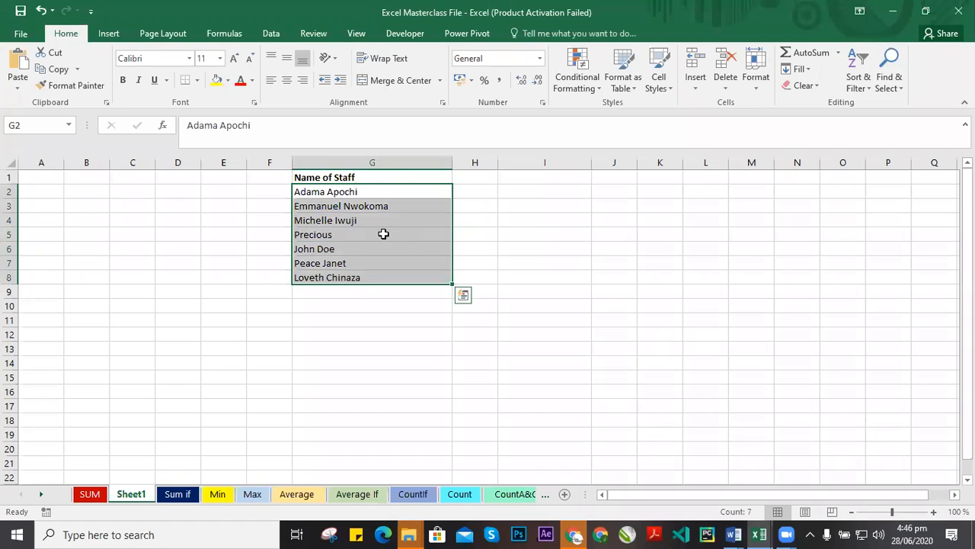
pyautogui.click(405, 201)
pyautogui.moveTo(371, 188); pyautogui.dragTo(371, 276)
pyautogui.click(360, 188)
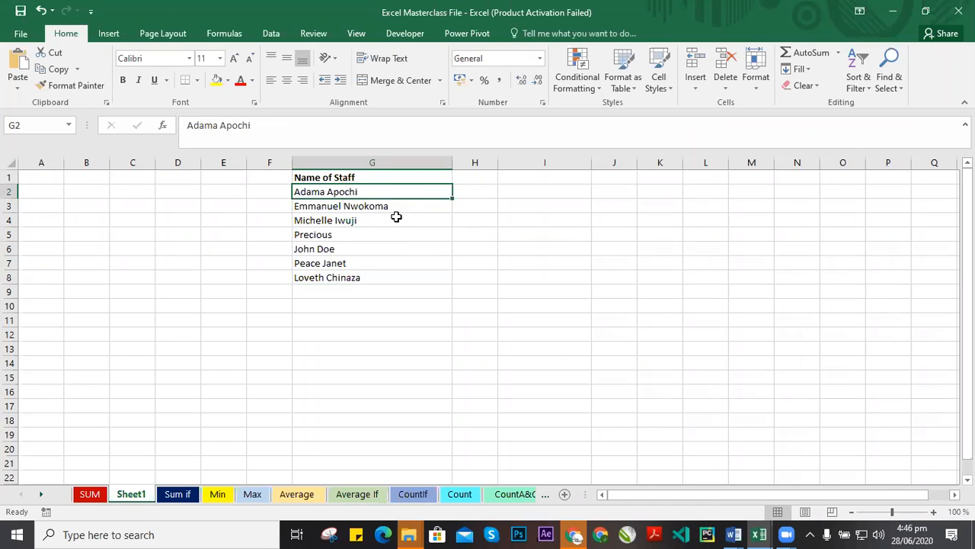
pyautogui.press('Down')
pyautogui.press('Down')
pyautogui.press('Down')
pyautogui.moveTo(358, 196); pyautogui.dragTo(361, 280)
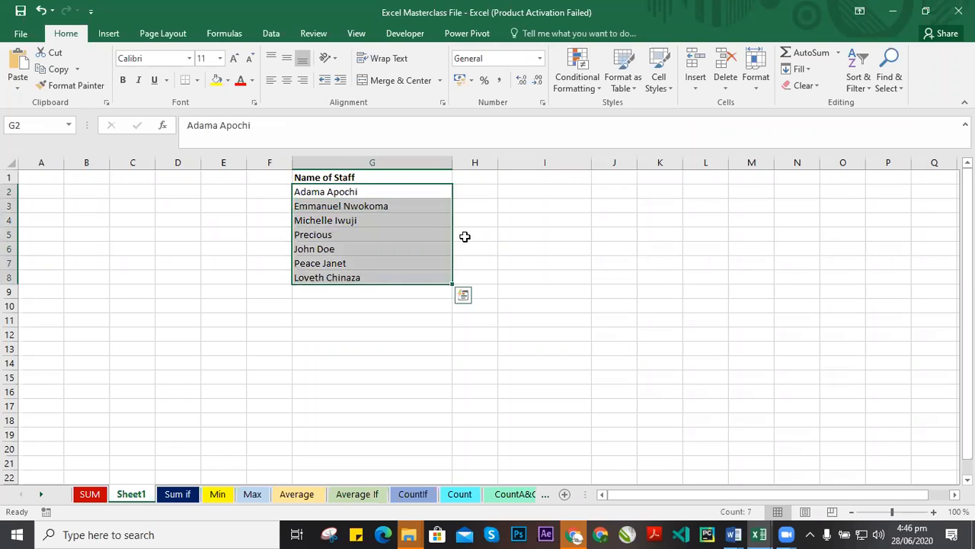
pyautogui.moveTo(372, 193); pyautogui.dragTo(377, 279)
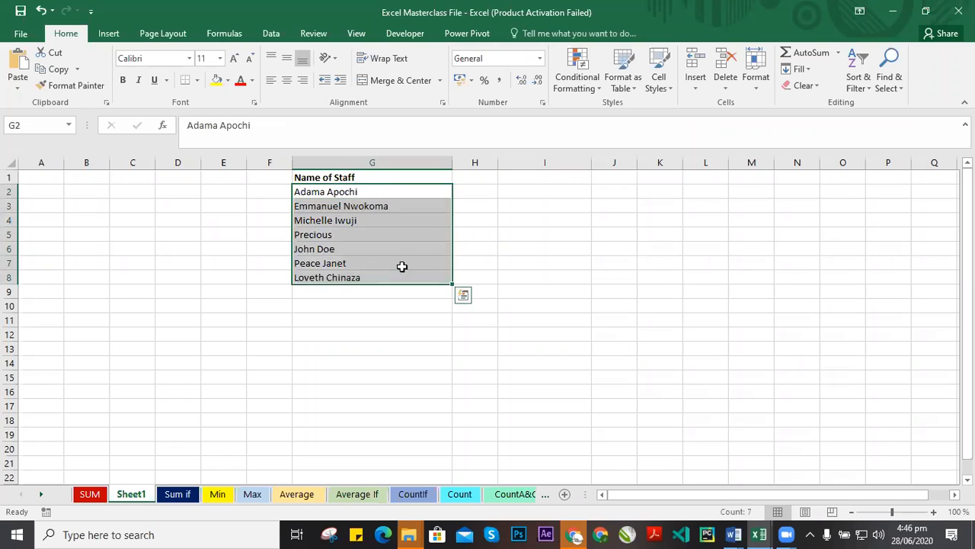
pyautogui.click(372, 193)
pyautogui.moveTo(371, 191); pyautogui.dragTo(368, 280)
pyautogui.click(479, 195)
pyautogui.moveTo(360, 192); pyautogui.dragTo(369, 223)
pyautogui.click(386, 251)
pyautogui.moveTo(405, 192); pyautogui.dragTo(384, 276)
# Import the staff names from $G$2:$G$8 as a new custom list through the advanced Excel options, then close both dialogs.
pyautogui.click(20, 33)
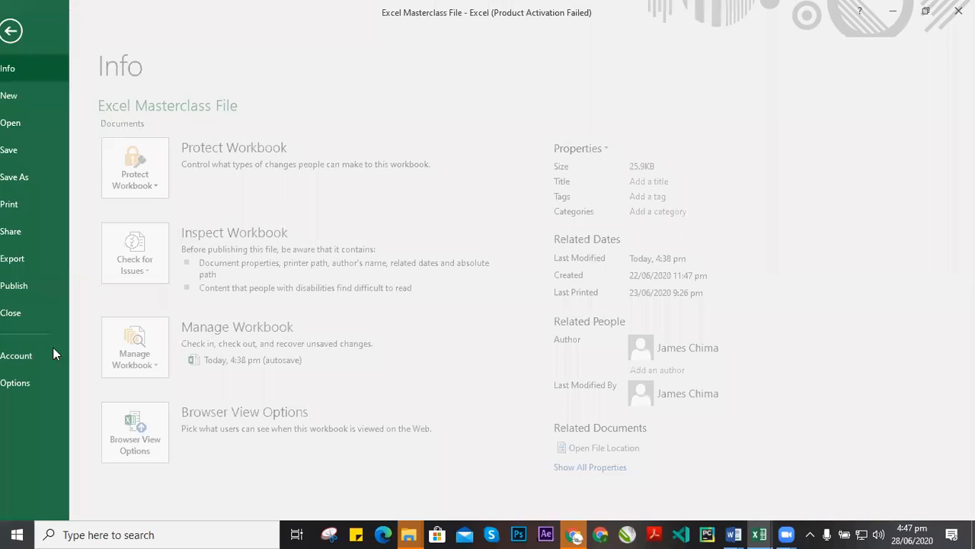
pyautogui.click(29, 378)
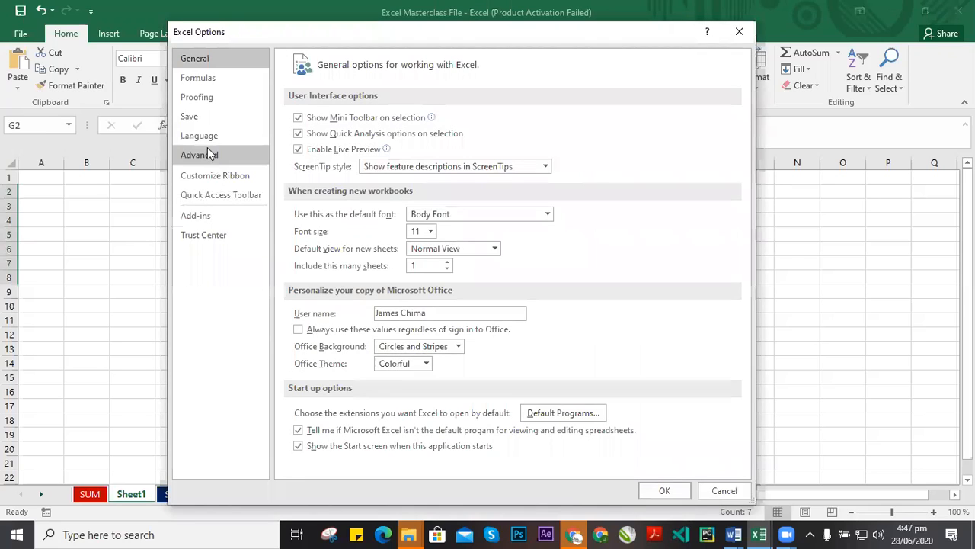
pyautogui.click(200, 154)
pyautogui.scroll(-10, 438, 385)
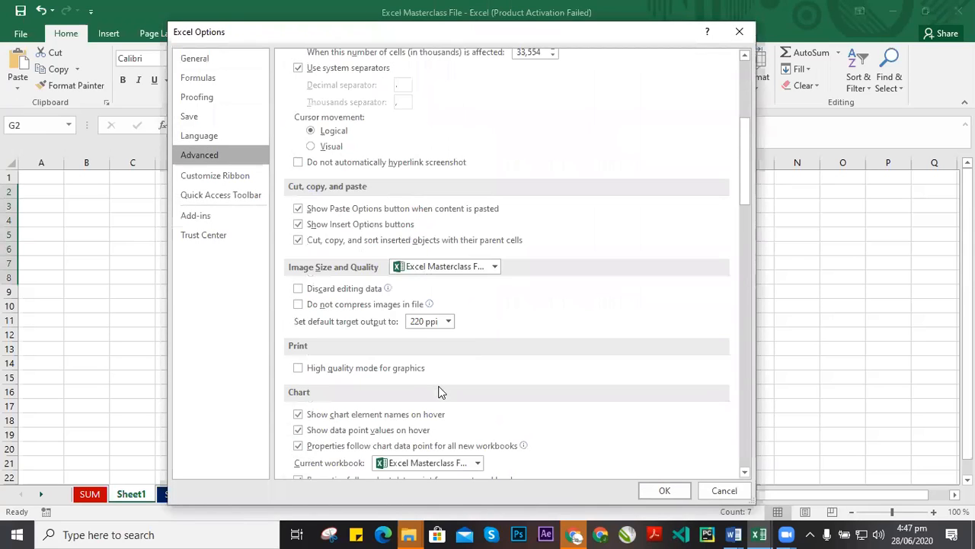
pyautogui.scroll(-15, 429, 358)
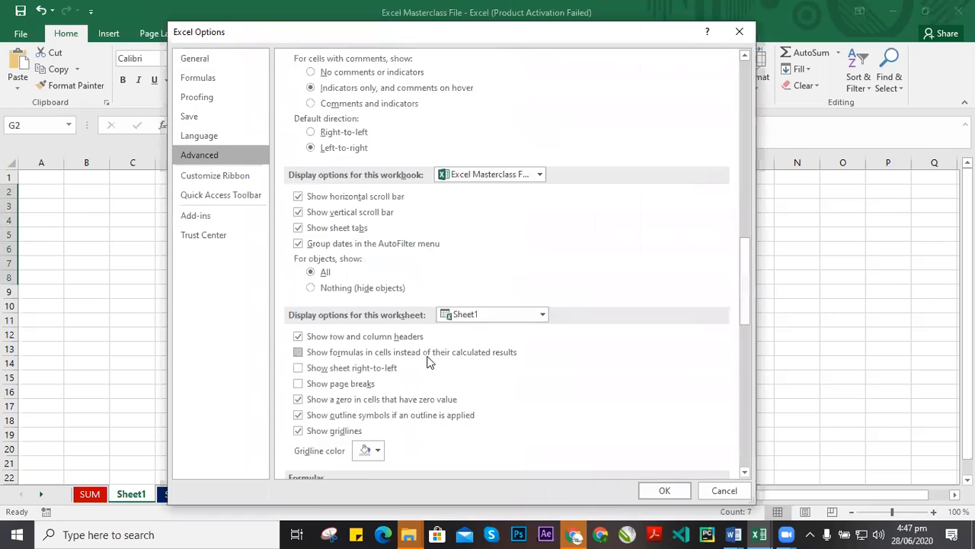
pyautogui.scroll(-10, 426, 358)
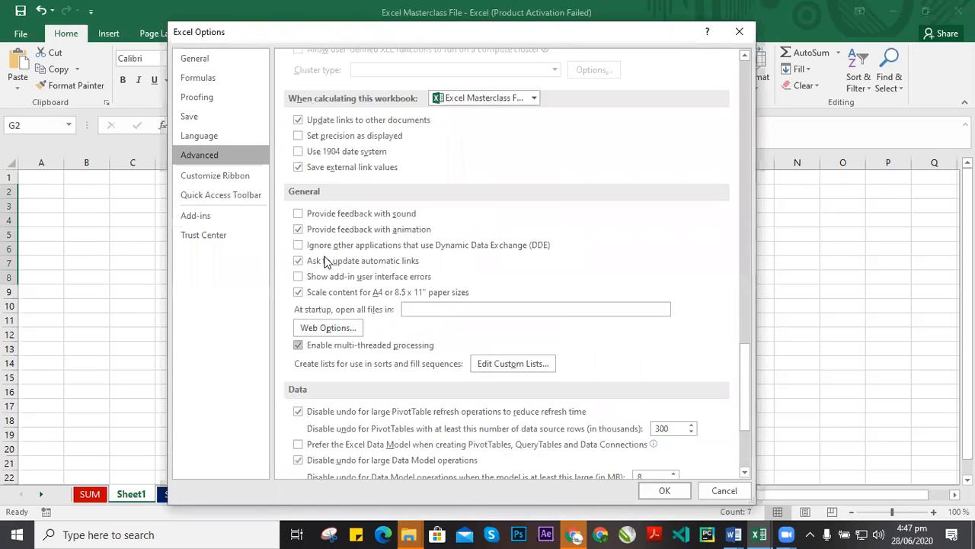
pyautogui.click(510, 365)
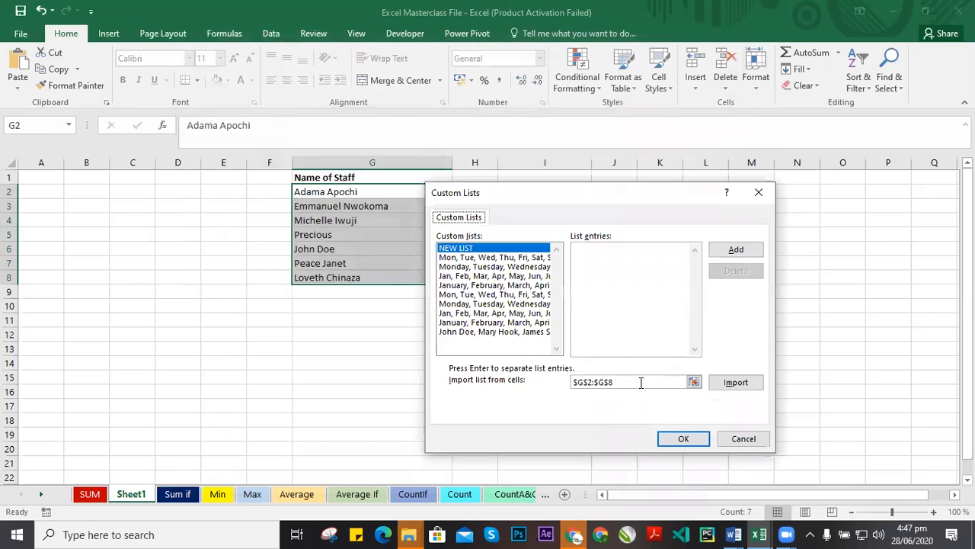
pyautogui.click(634, 381)
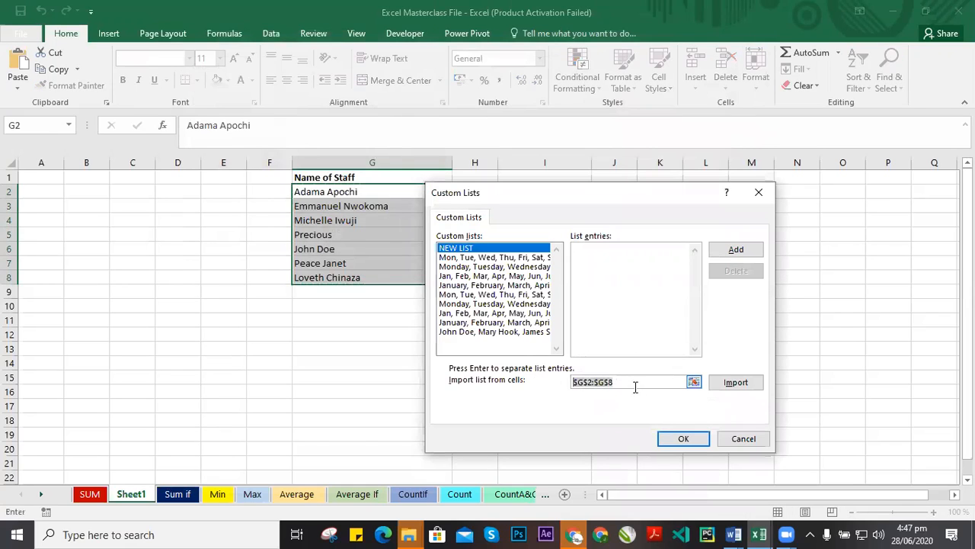
pyautogui.moveTo(640, 382); pyautogui.dragTo(545, 381)
pyautogui.click(633, 383)
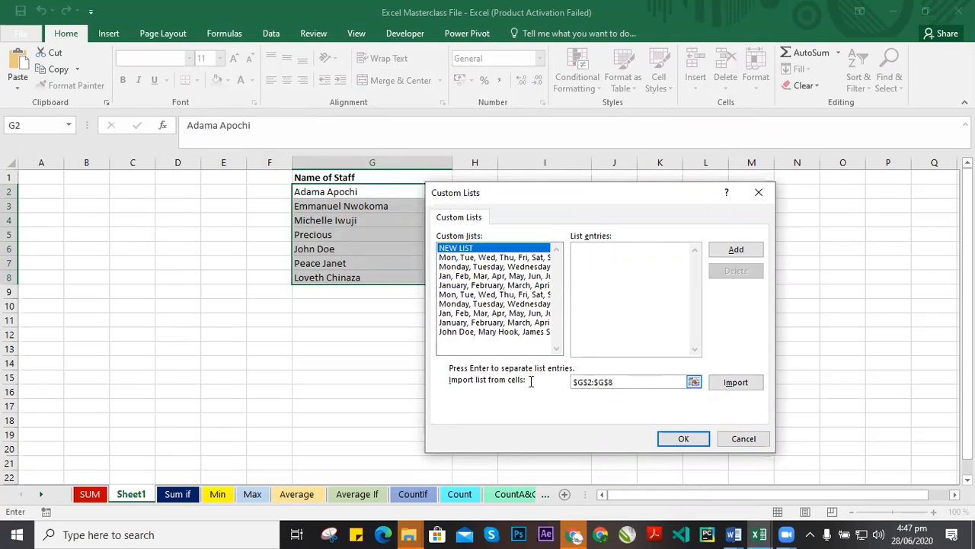
pyautogui.click(743, 388)
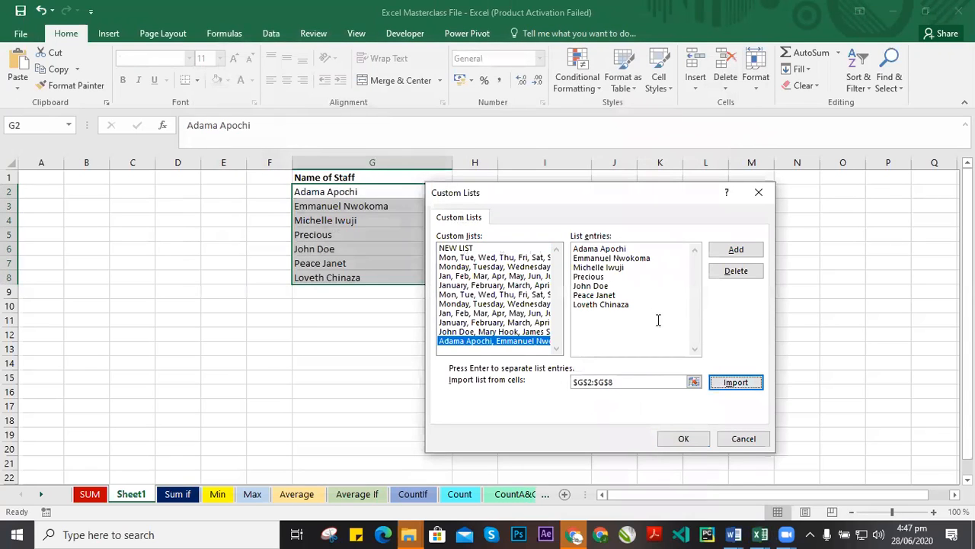
pyautogui.click(472, 343)
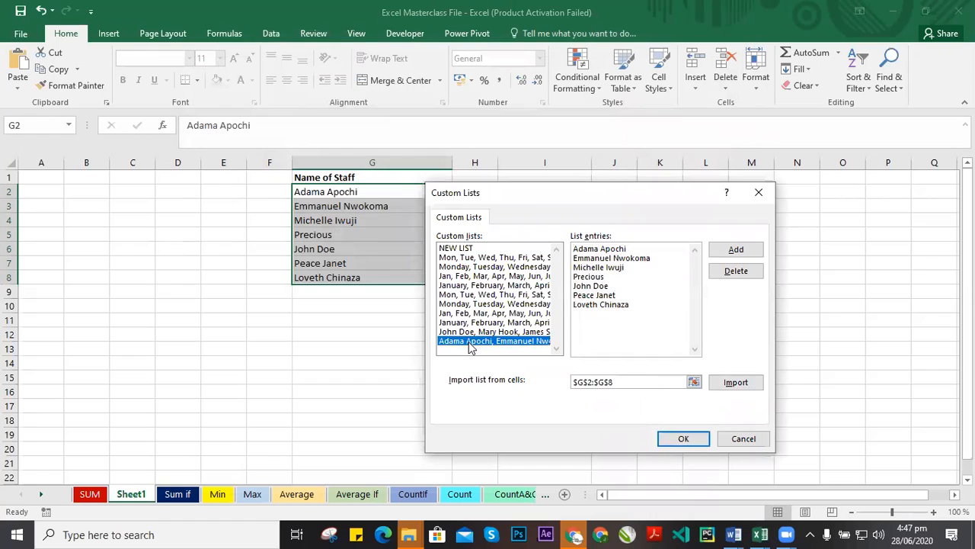
pyautogui.click(589, 340)
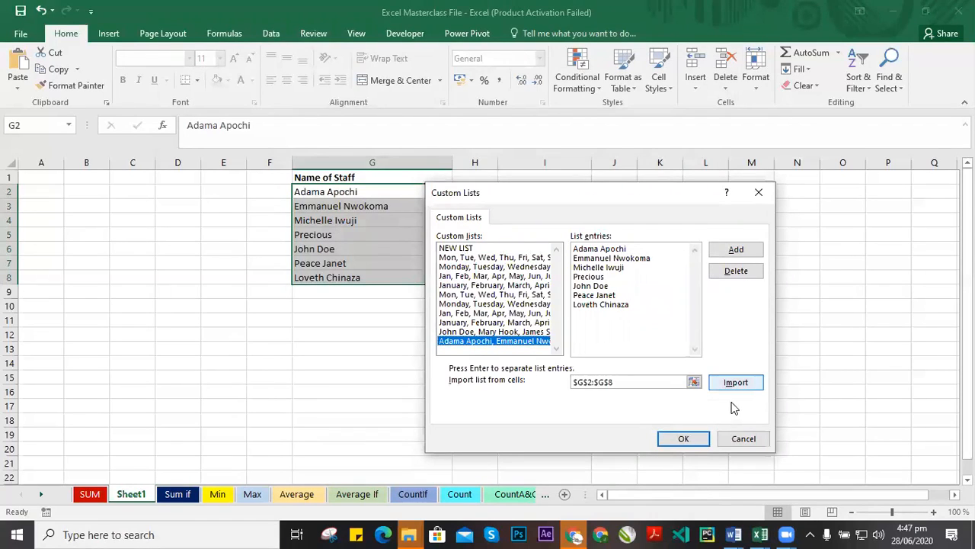
pyautogui.click(684, 440)
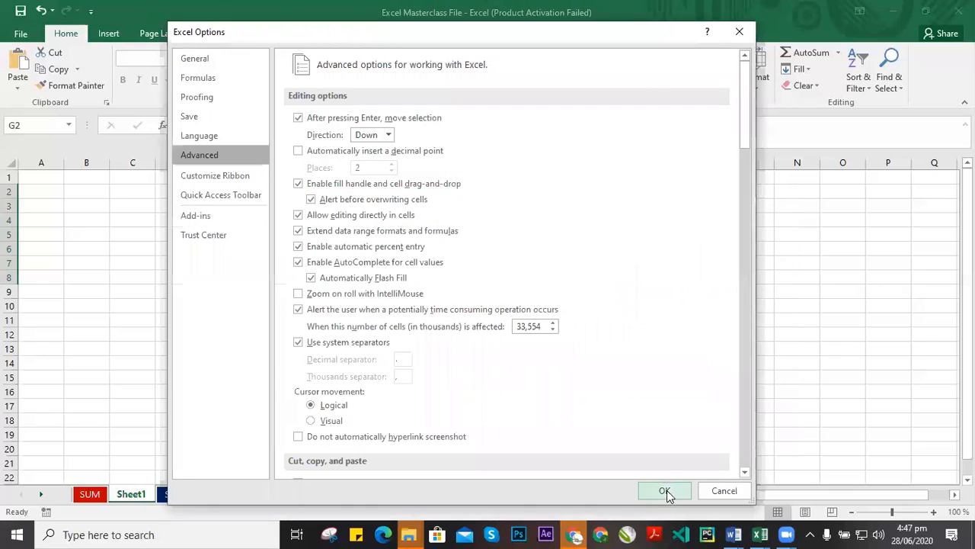
pyautogui.click(665, 490)
pyautogui.click(524, 192)
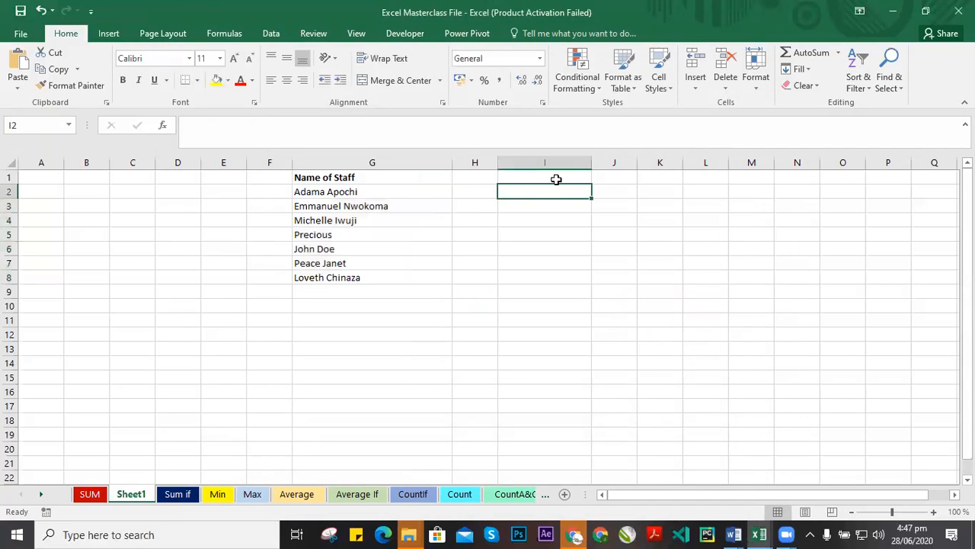
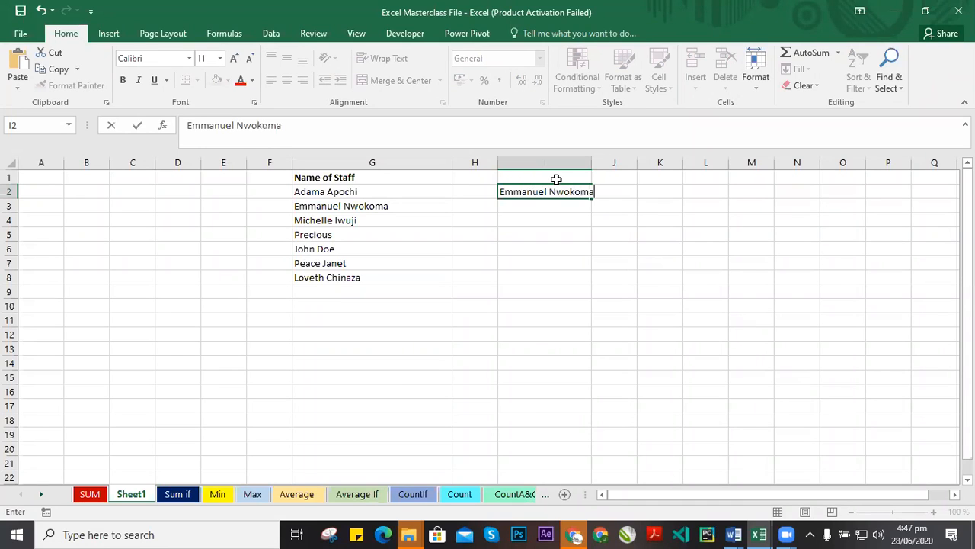
pyautogui.click(547, 228)
pyautogui.click(546, 191)
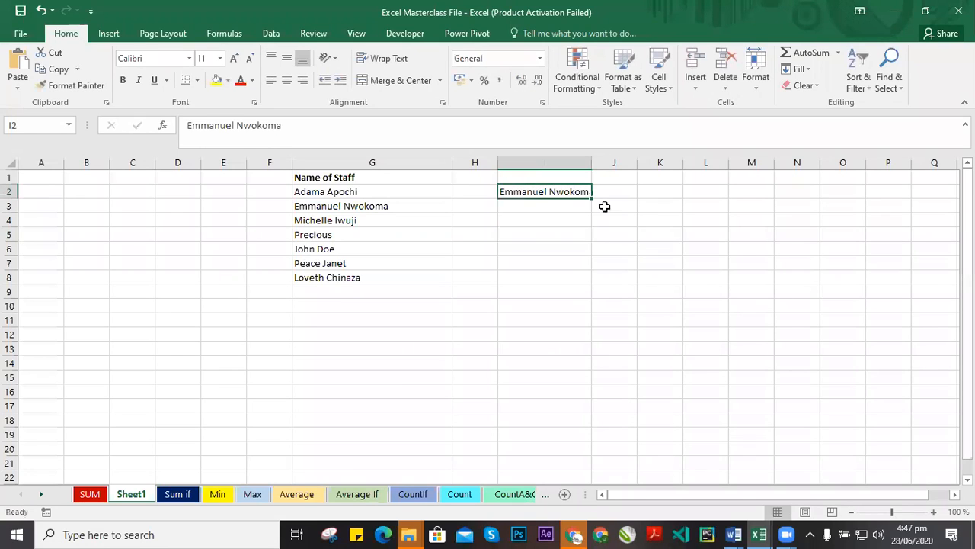
pyautogui.moveTo(593, 201); pyautogui.dragTo(586, 283)
pyautogui.click(603, 205)
pyautogui.click(560, 191)
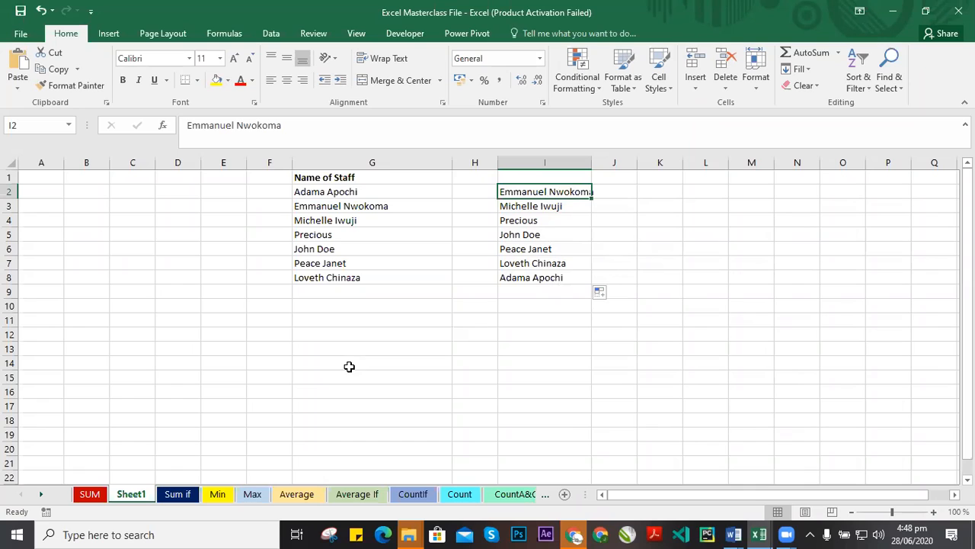
# Switch to the SUM sheet and select the Sum FUNCTION table.
pyautogui.click(372, 304)
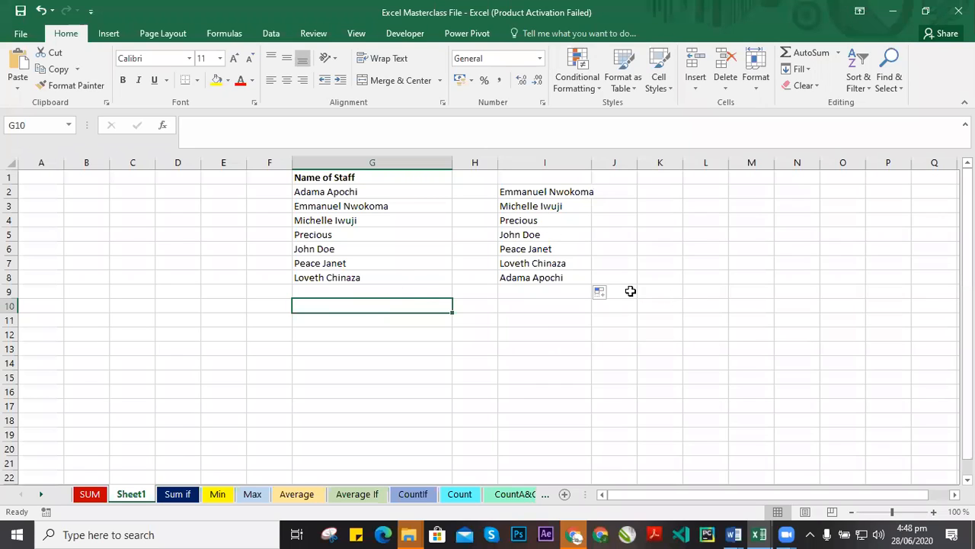
pyautogui.click(97, 495)
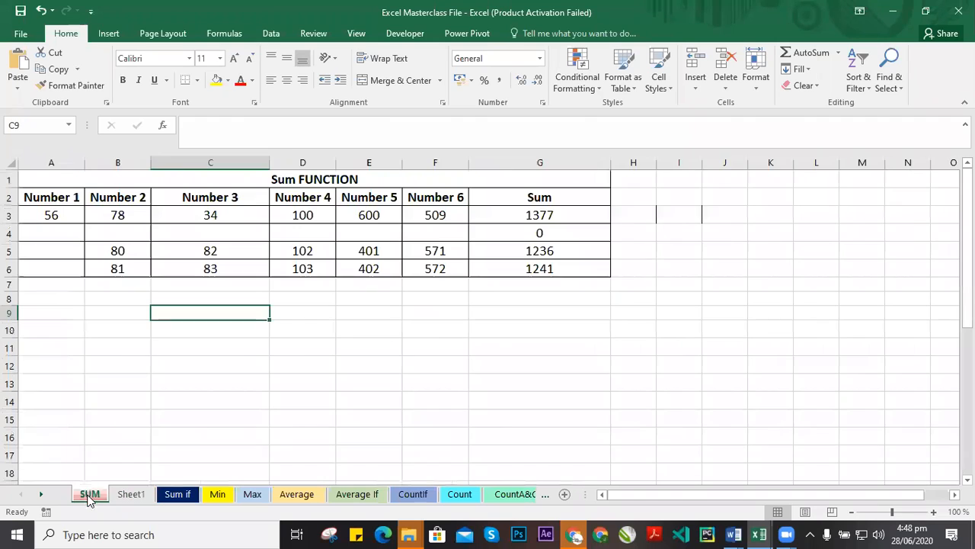
pyautogui.click(98, 211)
pyautogui.moveTo(56, 194); pyautogui.dragTo(548, 268)
pyautogui.click(492, 324)
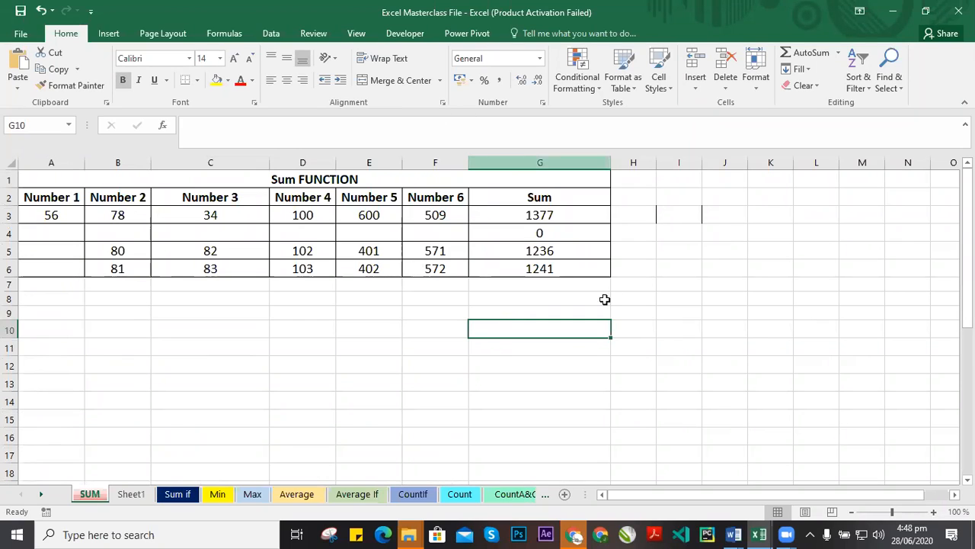
pyautogui.click(623, 255)
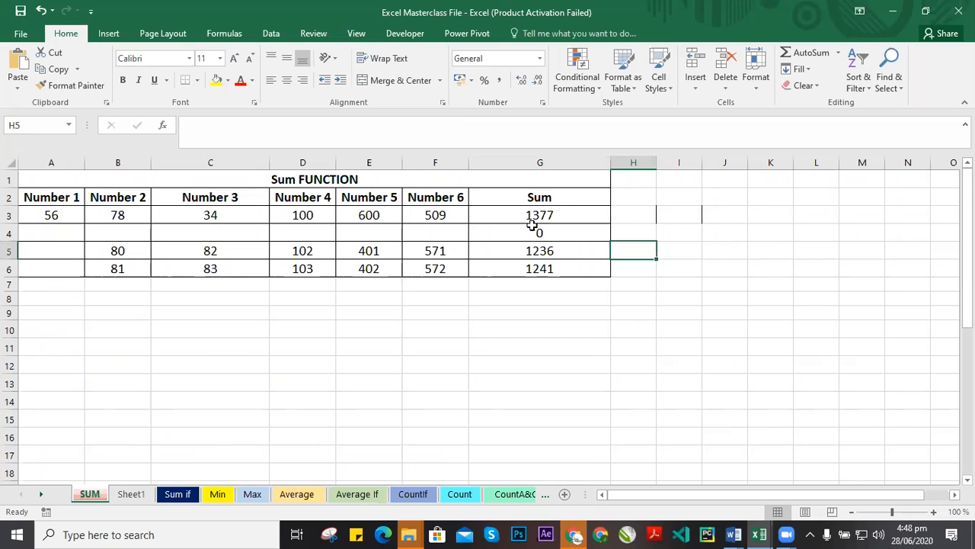
pyautogui.click(657, 200)
pyautogui.moveTo(647, 216); pyautogui.dragTo(709, 220)
pyautogui.click(681, 252)
pyautogui.moveTo(640, 220); pyautogui.dragTo(684, 217)
pyautogui.click(196, 81)
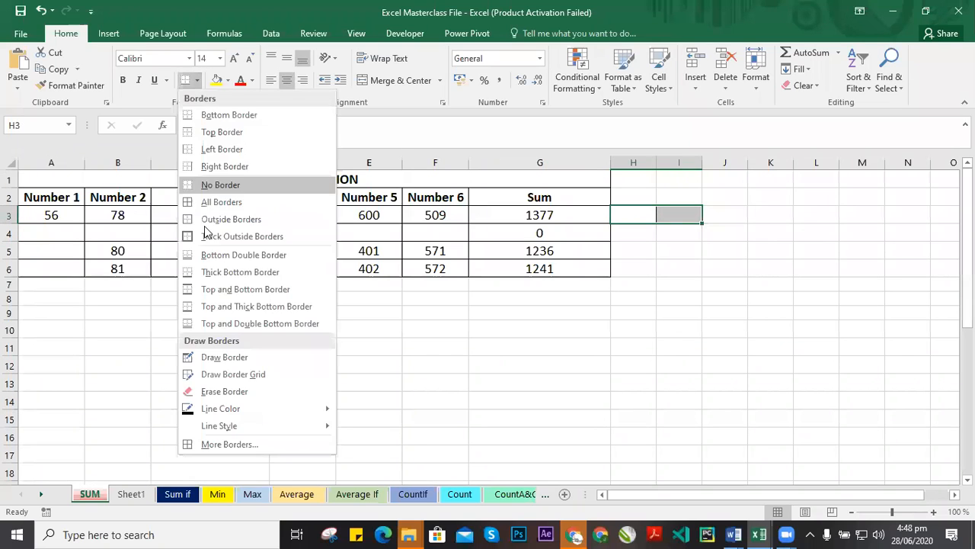
pyautogui.click(658, 298)
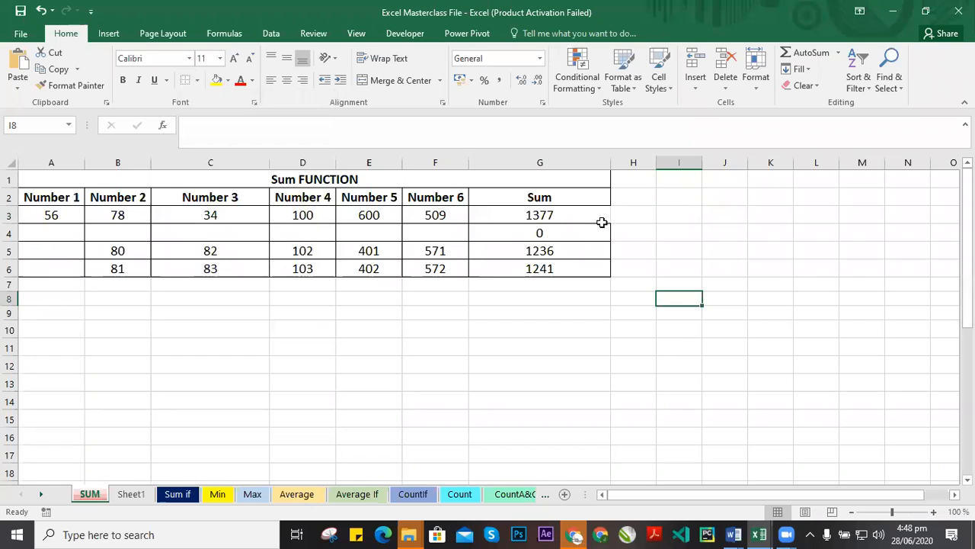
pyautogui.click(591, 218)
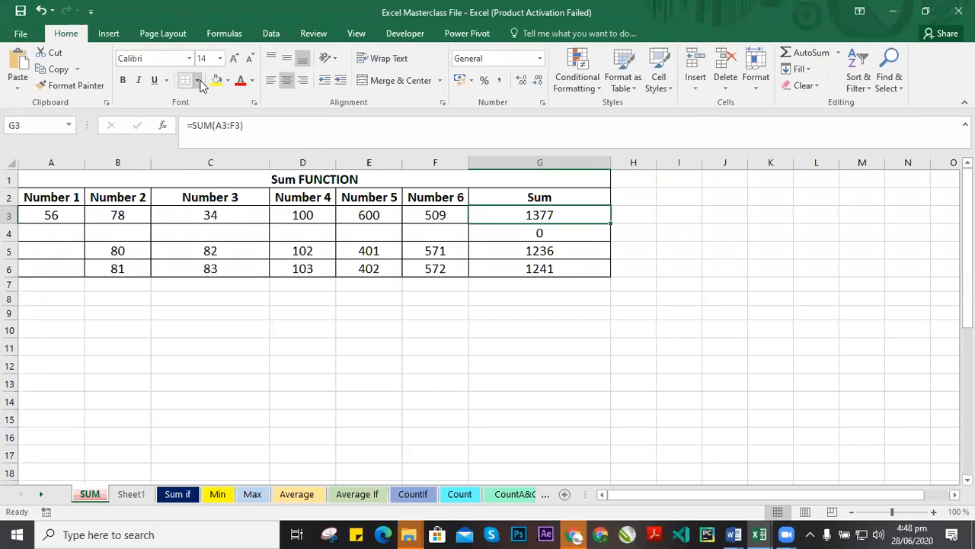
pyautogui.click(195, 80)
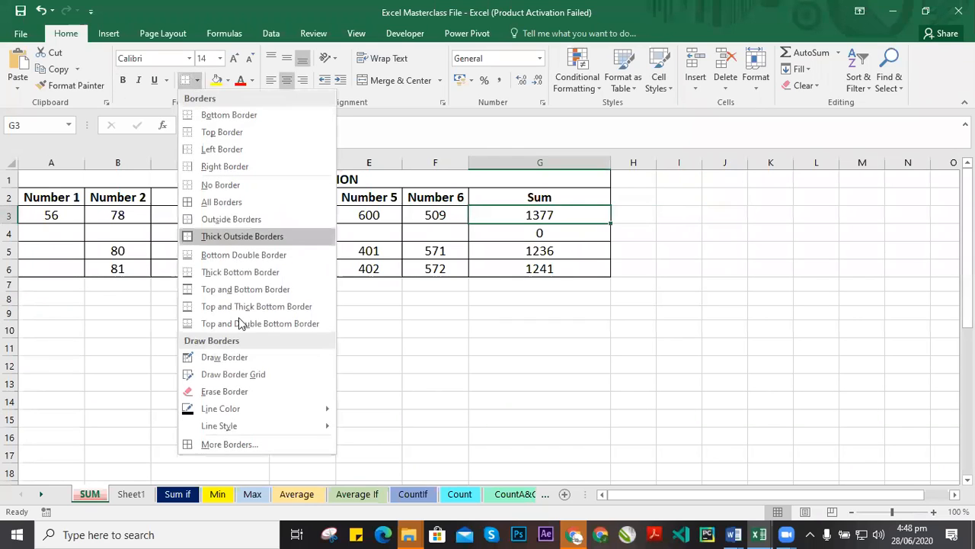
pyautogui.click(579, 313)
# Apply outside borders to the Sum column range of the table.
pyautogui.click(500, 218)
pyautogui.moveTo(462, 189); pyautogui.dragTo(564, 273)
pyautogui.click(196, 80)
pyautogui.click(231, 218)
# Examine different ranges of the Sum table and the available number format options.
pyautogui.click(537, 284)
pyautogui.moveTo(303, 228); pyautogui.dragTo(557, 285)
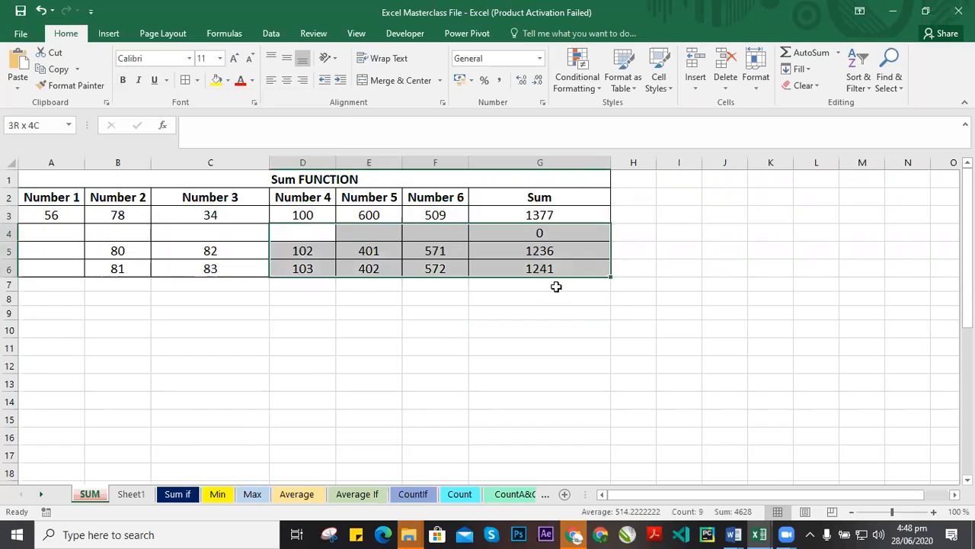
pyautogui.click(545, 250)
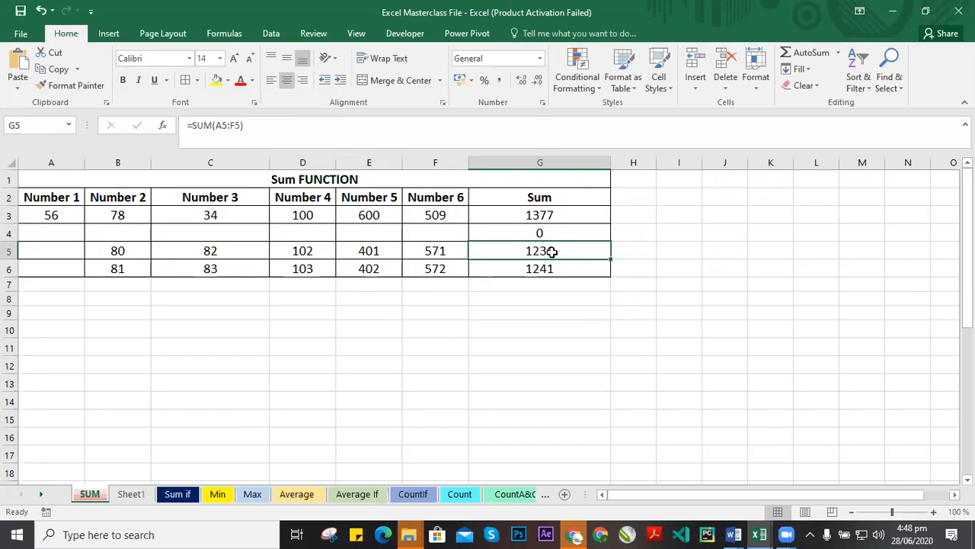
pyautogui.click(490, 301)
pyautogui.click(557, 252)
pyautogui.click(444, 216)
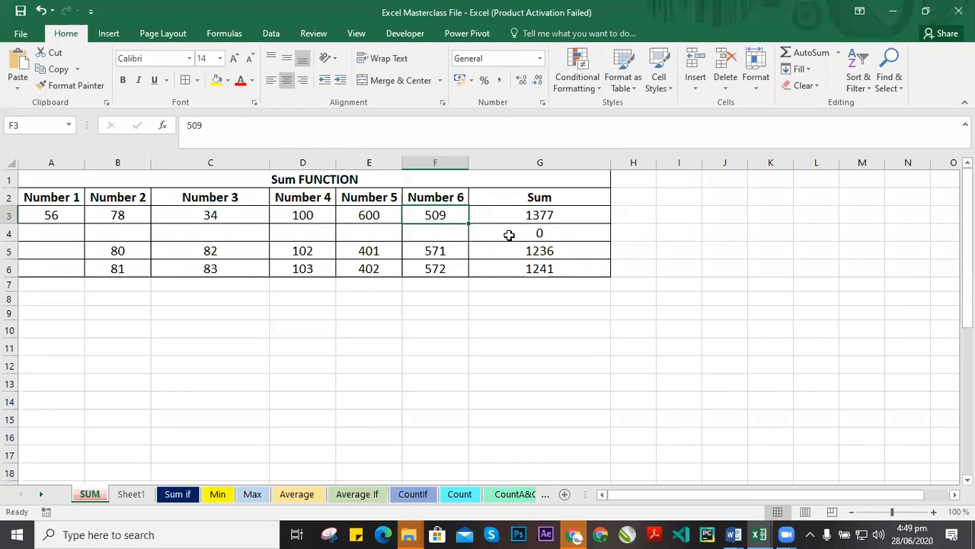
pyautogui.click(437, 253)
pyautogui.click(443, 270)
pyautogui.moveTo(448, 218); pyautogui.dragTo(449, 235)
pyautogui.moveTo(304, 209); pyautogui.dragTo(373, 217)
pyautogui.click(492, 296)
pyautogui.click(423, 270)
pyautogui.moveTo(50, 213); pyautogui.dragTo(577, 274)
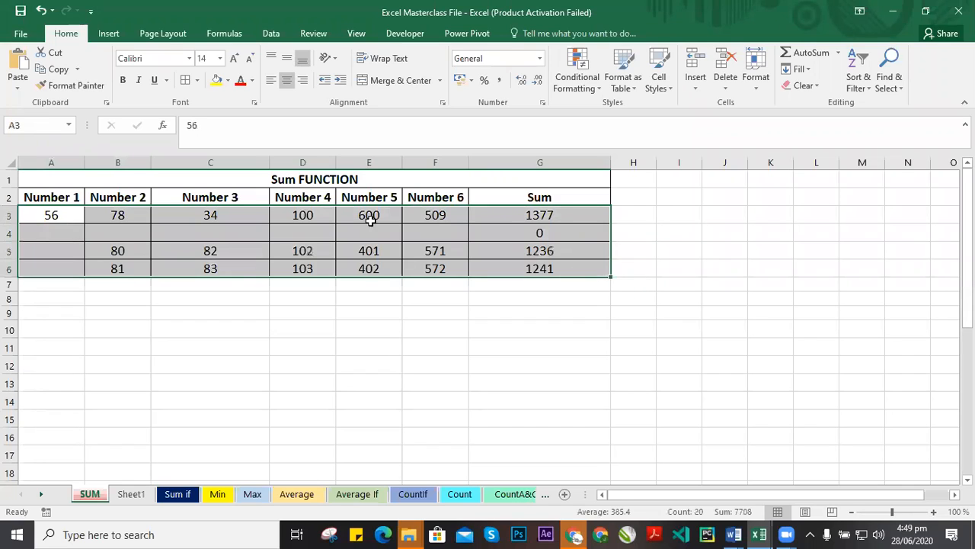
pyautogui.click(370, 216)
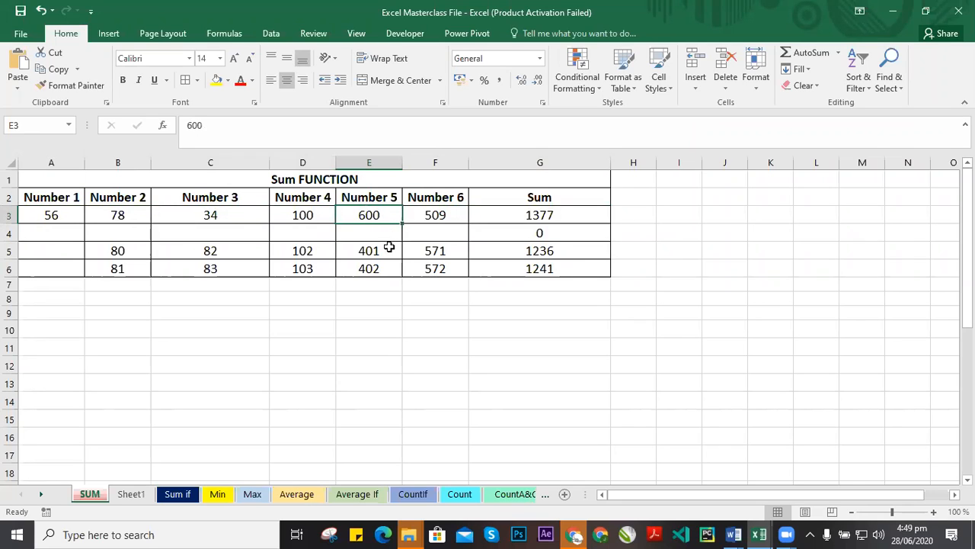
pyautogui.click(381, 271)
pyautogui.moveTo(376, 217); pyautogui.dragTo(385, 271)
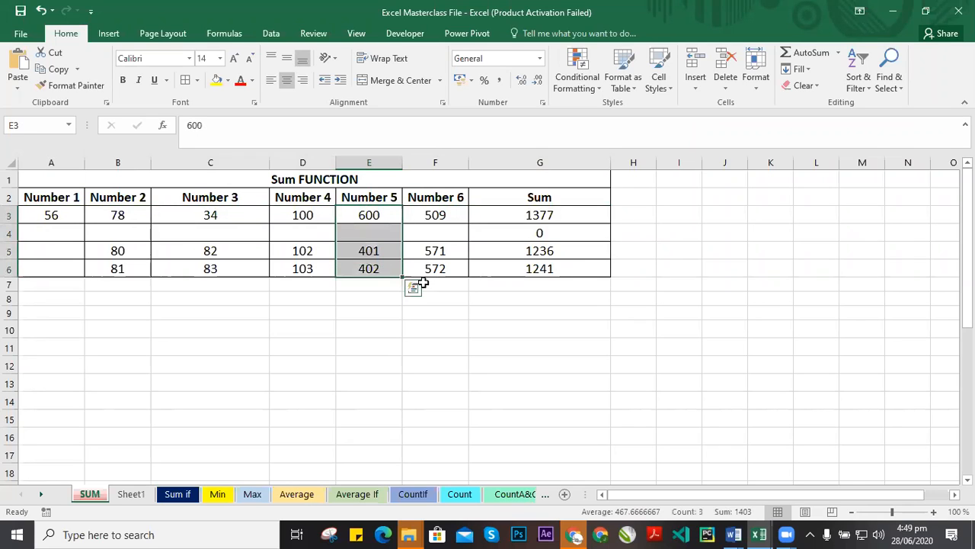
pyautogui.moveTo(445, 220); pyautogui.dragTo(459, 272)
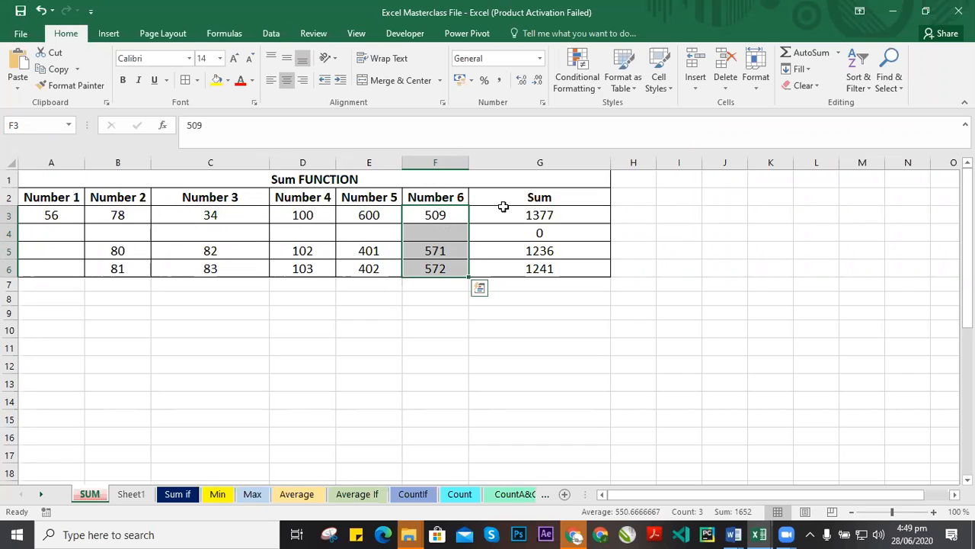
pyautogui.click(443, 215)
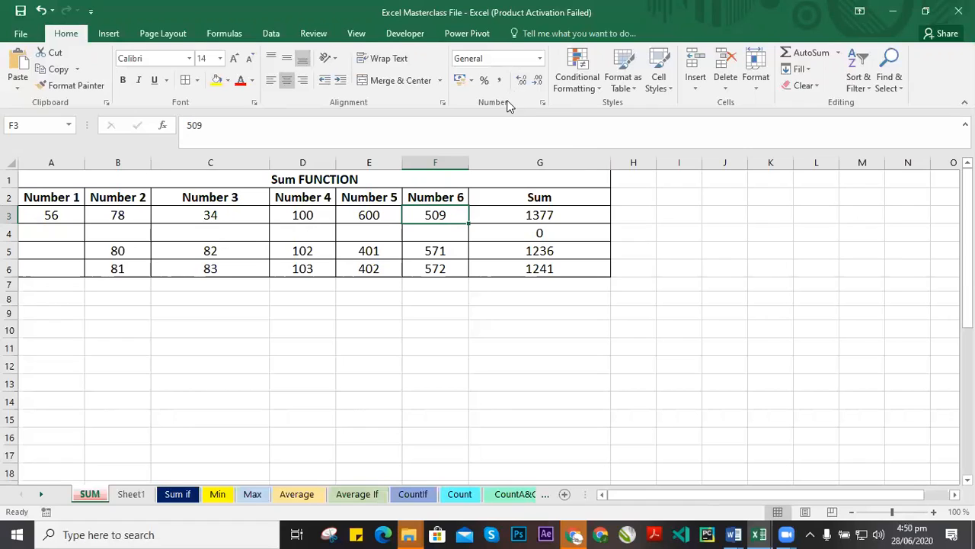
pyautogui.click(540, 59)
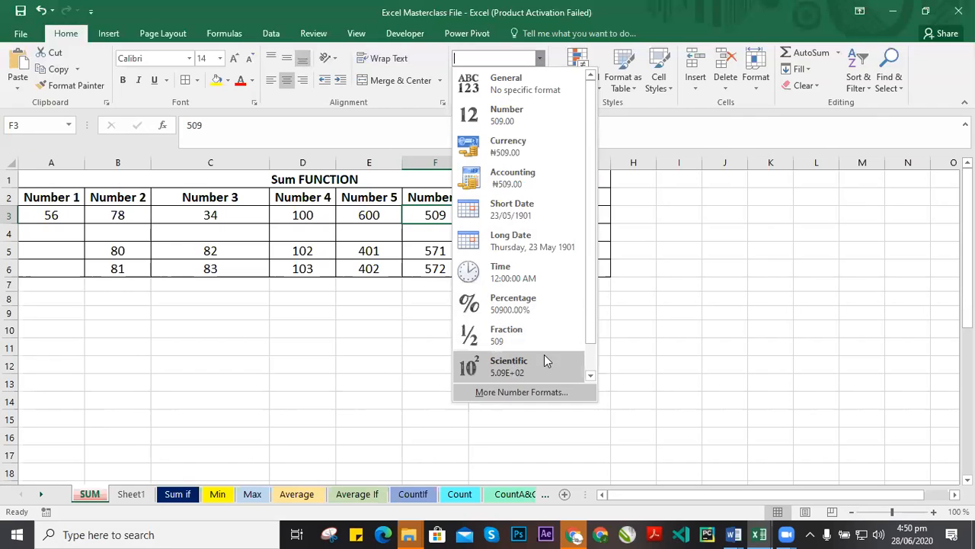
pyautogui.click(711, 294)
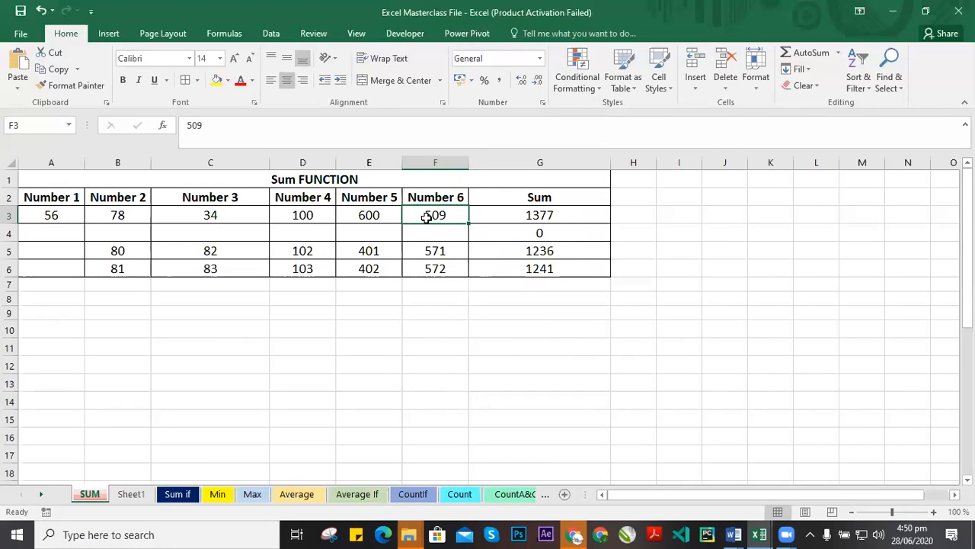
# Apply the Currency number format to the Number 5 value in E3.
pyautogui.click(373, 221)
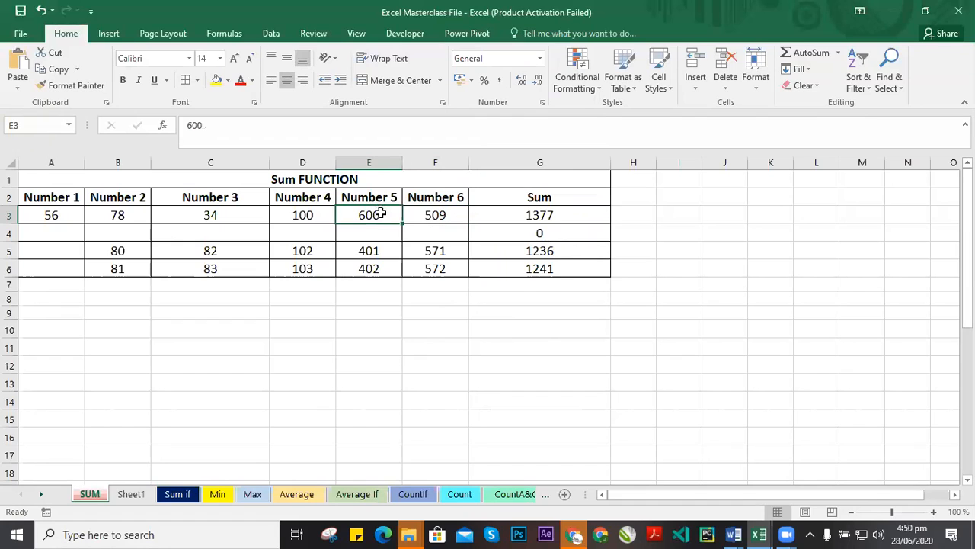
pyautogui.click(539, 59)
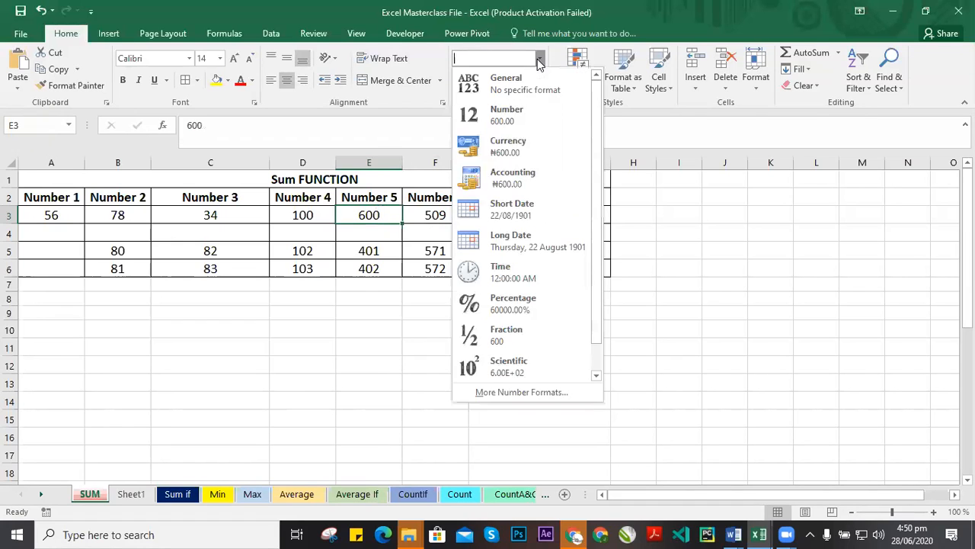
pyautogui.click(518, 146)
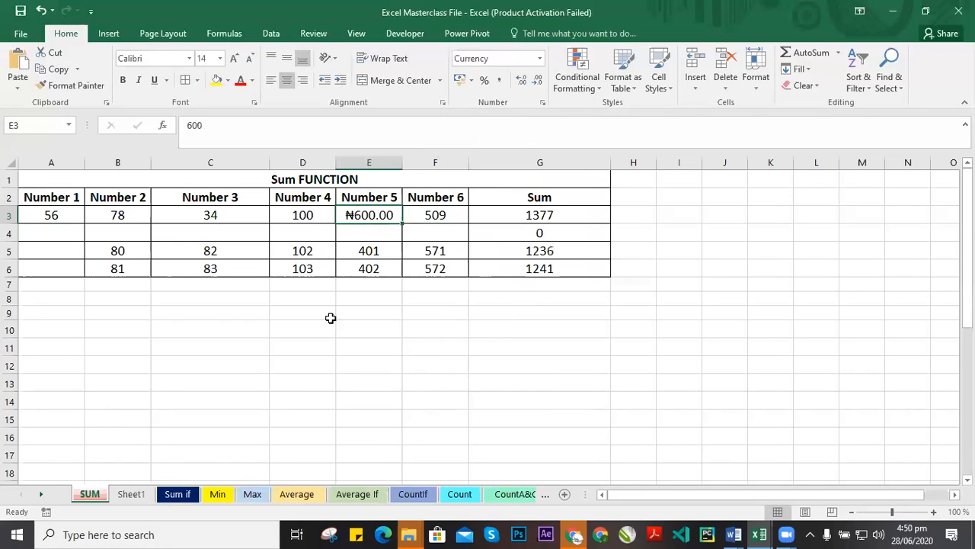
pyautogui.click(381, 245)
pyautogui.click(367, 216)
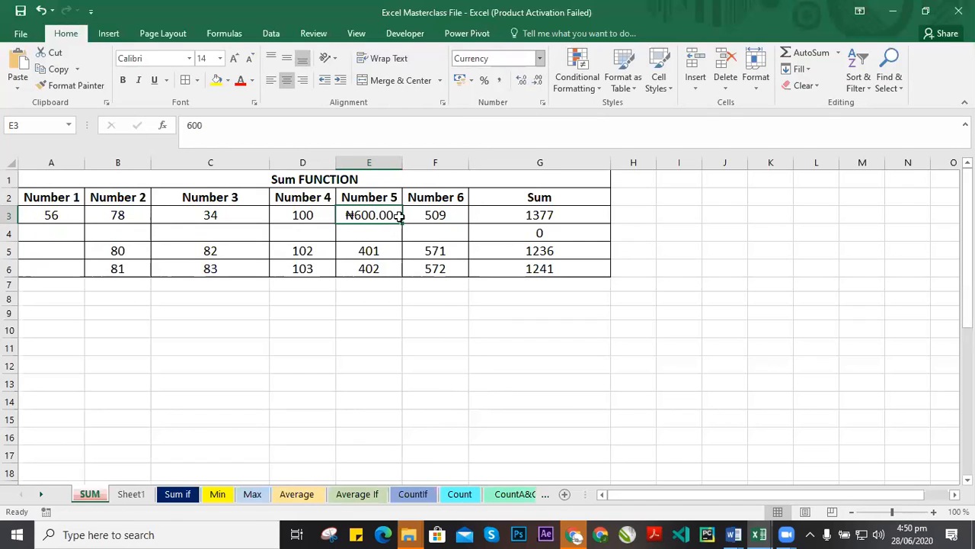
# Format F3 as Percentage, widen column F to fit, and reduce the decimal places.
pyautogui.click(442, 215)
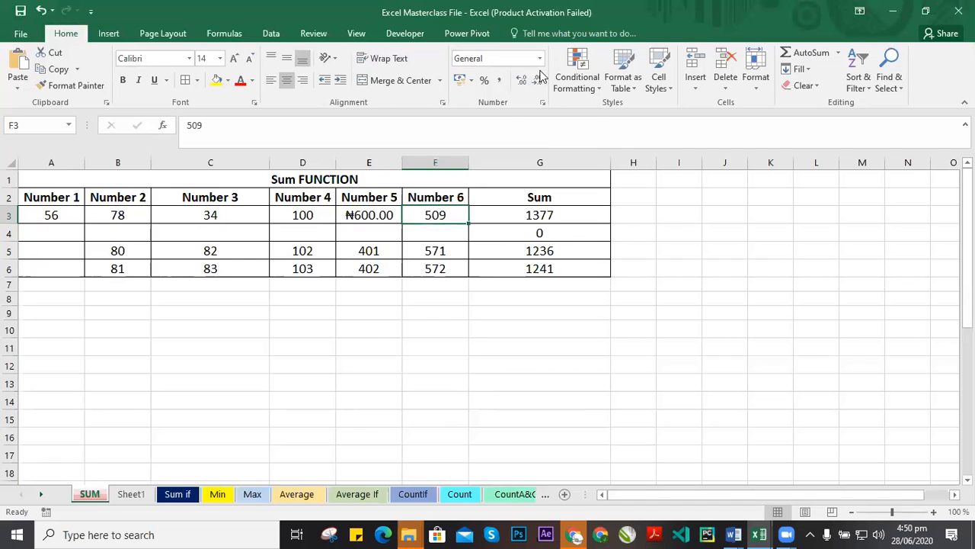
pyautogui.click(539, 58)
pyautogui.click(534, 307)
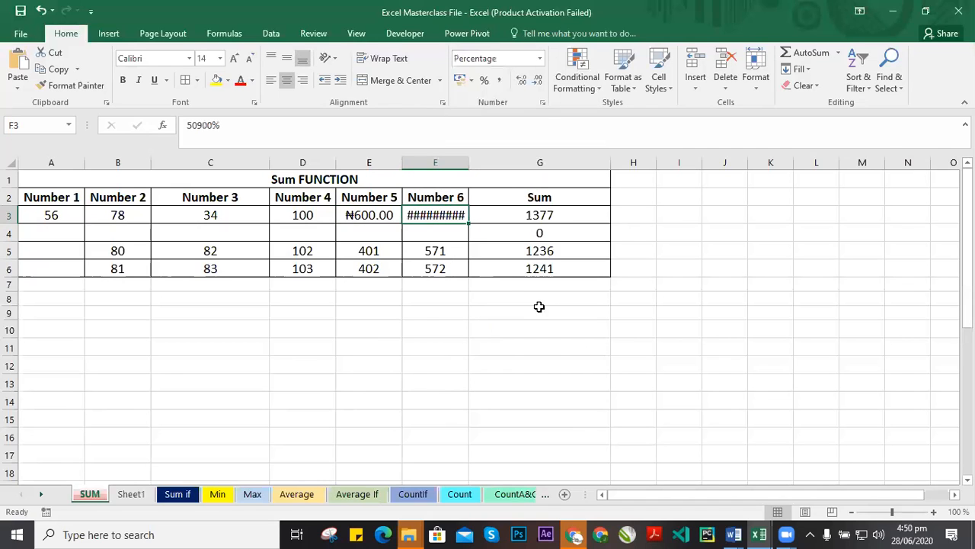
pyautogui.doubleClick(497, 171)
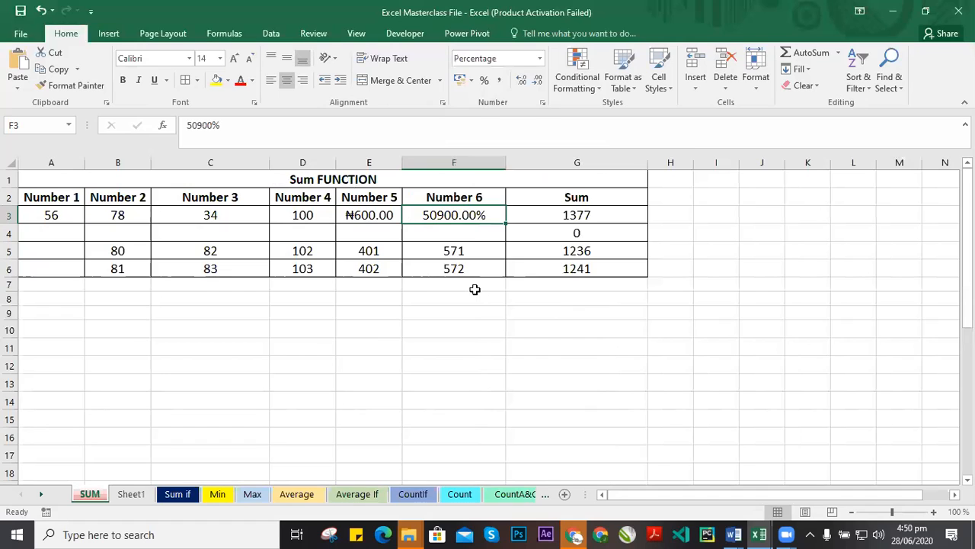
pyautogui.doubleClick(523, 80)
pyautogui.doubleClick(538, 80)
pyautogui.click(538, 80)
pyautogui.click(538, 80)
pyautogui.click(478, 267)
pyautogui.click(457, 215)
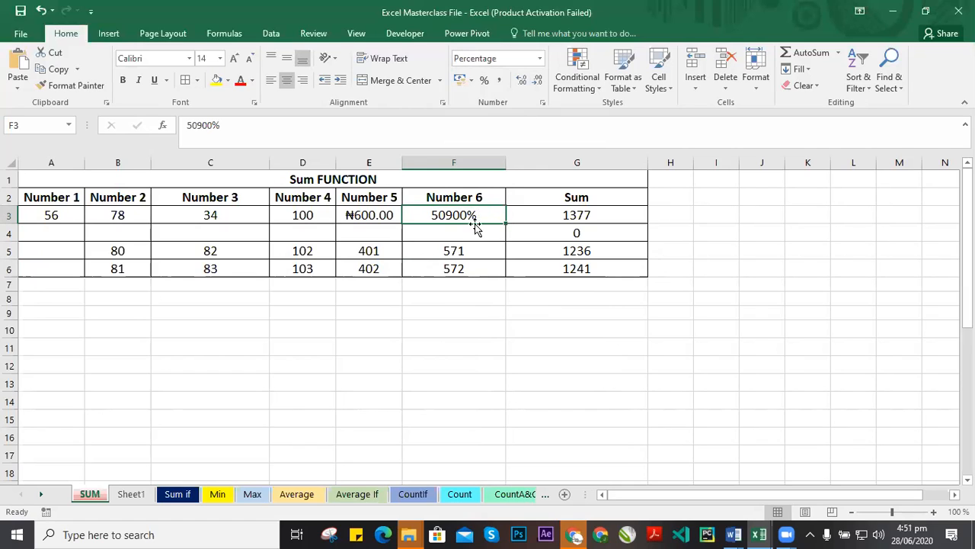
# Undo the percentage, column width and decimal changes on F3.
pyautogui.moveTo(483, 219); pyautogui.dragTo(463, 215)
pyautogui.click(480, 227)
pyautogui.click(480, 216)
pyautogui.hotkey('ctrl', 'z')
pyautogui.hotkey('ctrl', 'z')
pyautogui.hotkey('ctrl', 'z')
pyautogui.hotkey('ctrl', 'z')
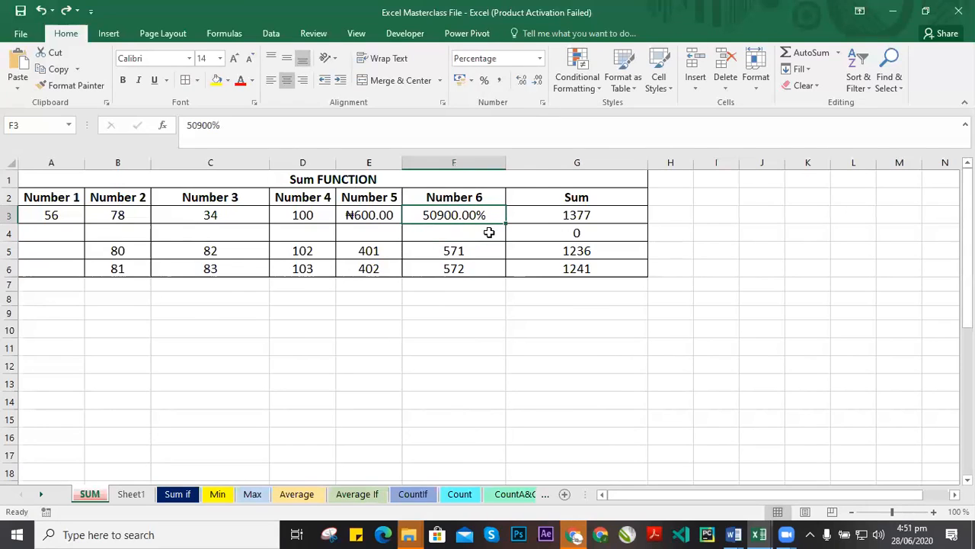
pyautogui.hotkey('ctrl', 'z')
pyautogui.hotkey('ctrl', 'z')
pyautogui.hotkey('ctrl', 'z')
pyautogui.hotkey('ctrl', 'z')
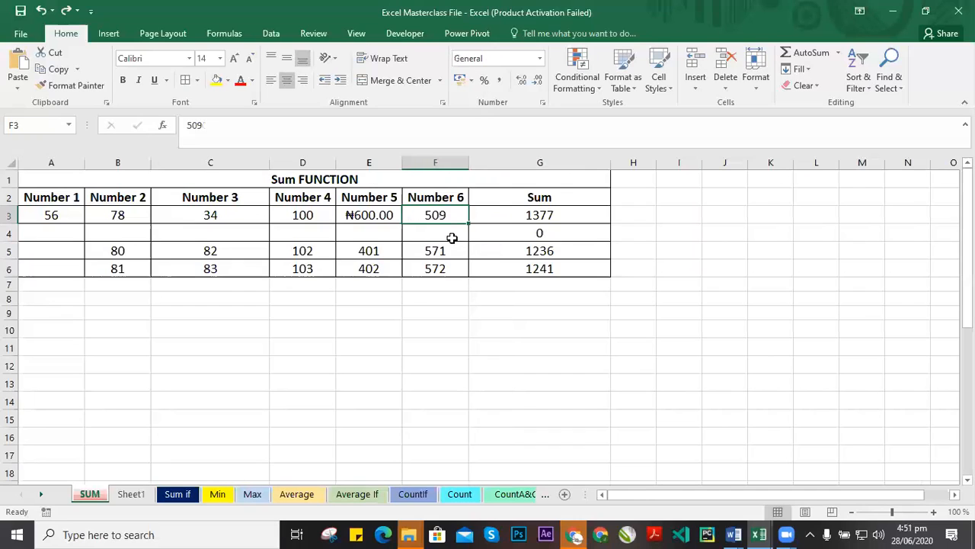
# Try to apply the Fraction number format to F3.
pyautogui.click(440, 217)
pyautogui.click(539, 57)
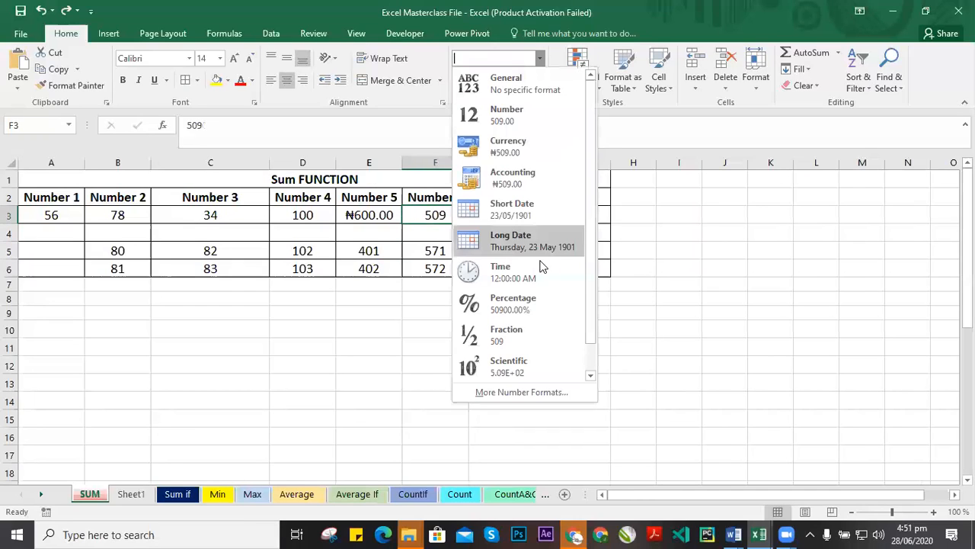
pyautogui.click(511, 335)
pyautogui.click(571, 331)
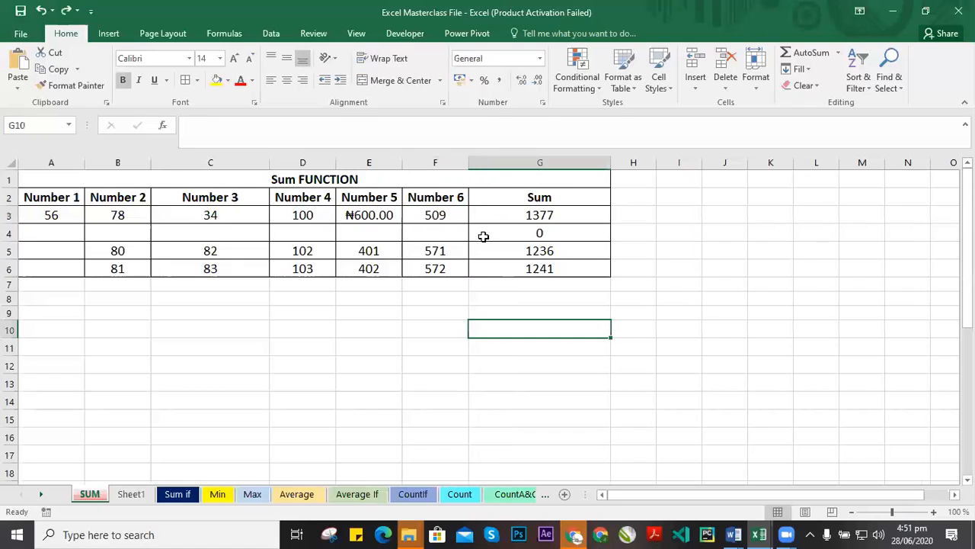
pyautogui.click(449, 217)
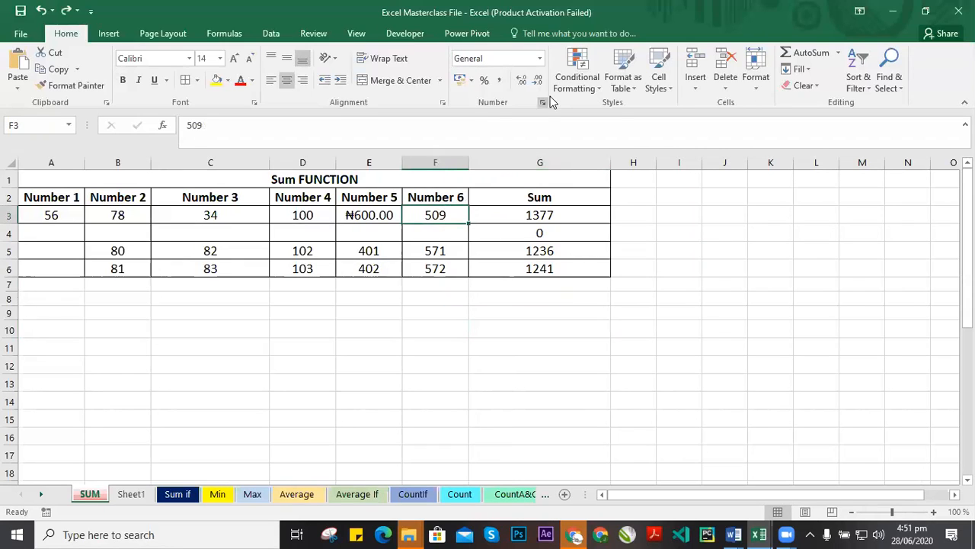
# Open the Format Cells number settings for E3 and browse the available number categories.
pyautogui.click(387, 221)
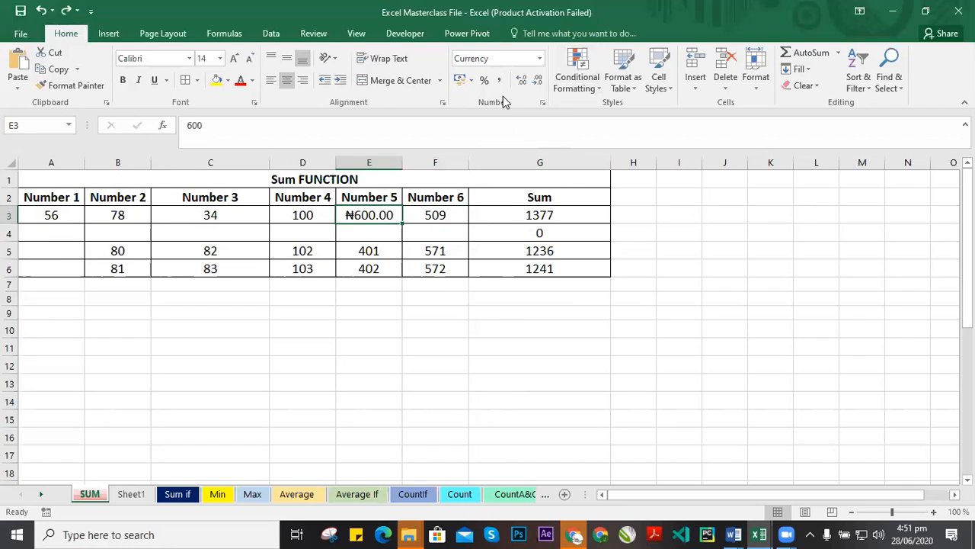
pyautogui.click(542, 103)
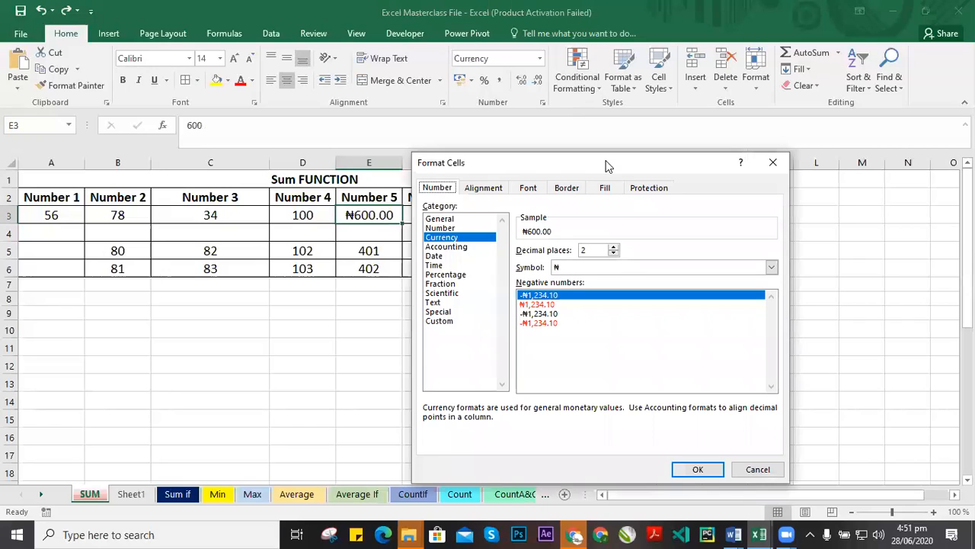
pyautogui.moveTo(607, 166); pyautogui.dragTo(631, 157)
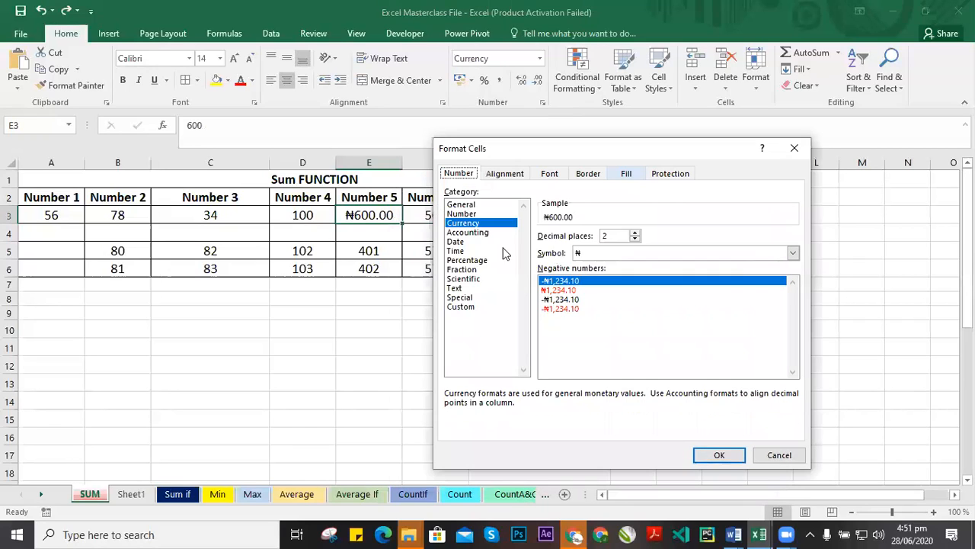
pyautogui.click(464, 205)
pyautogui.click(462, 223)
pyautogui.click(464, 232)
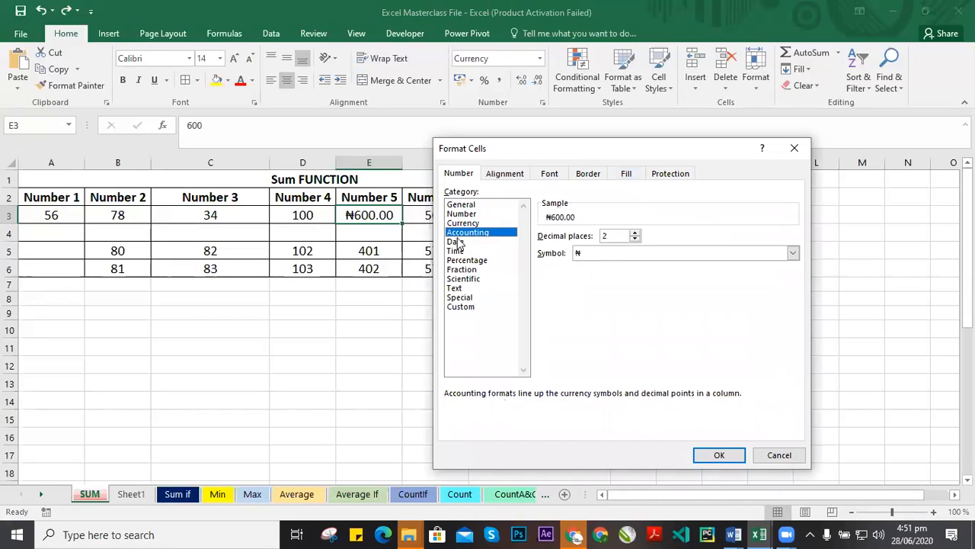
pyautogui.click(457, 240)
pyautogui.click(457, 251)
pyautogui.click(461, 279)
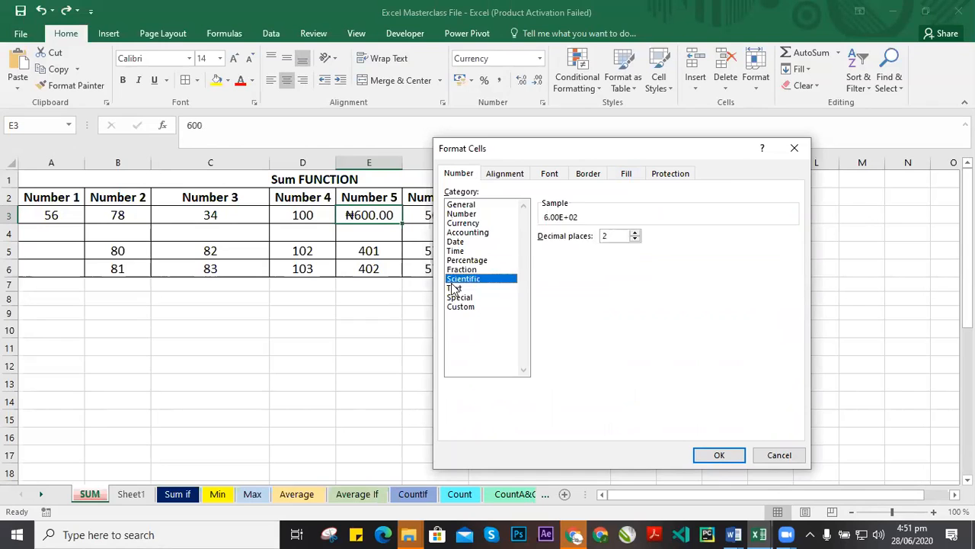
pyautogui.click(457, 288)
pyautogui.click(460, 297)
pyautogui.click(467, 205)
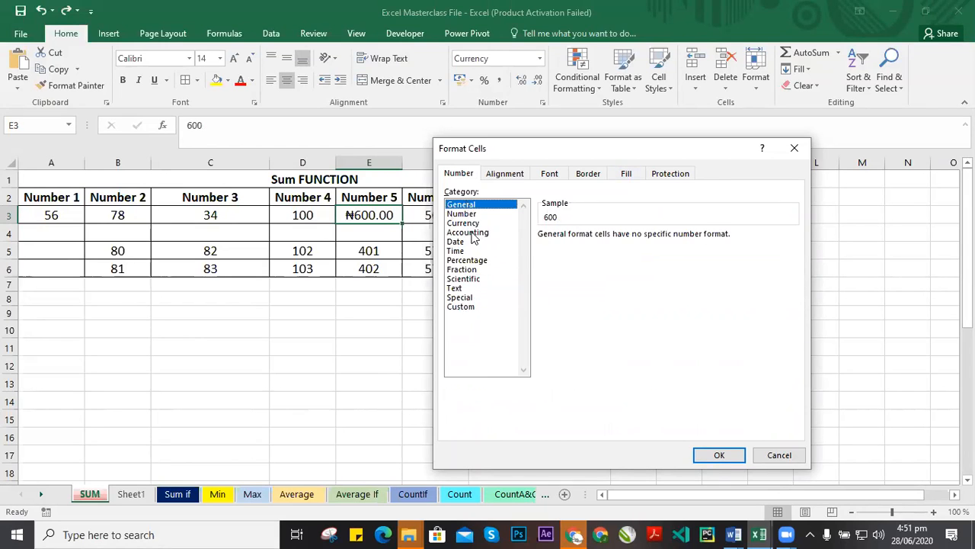
pyautogui.click(462, 214)
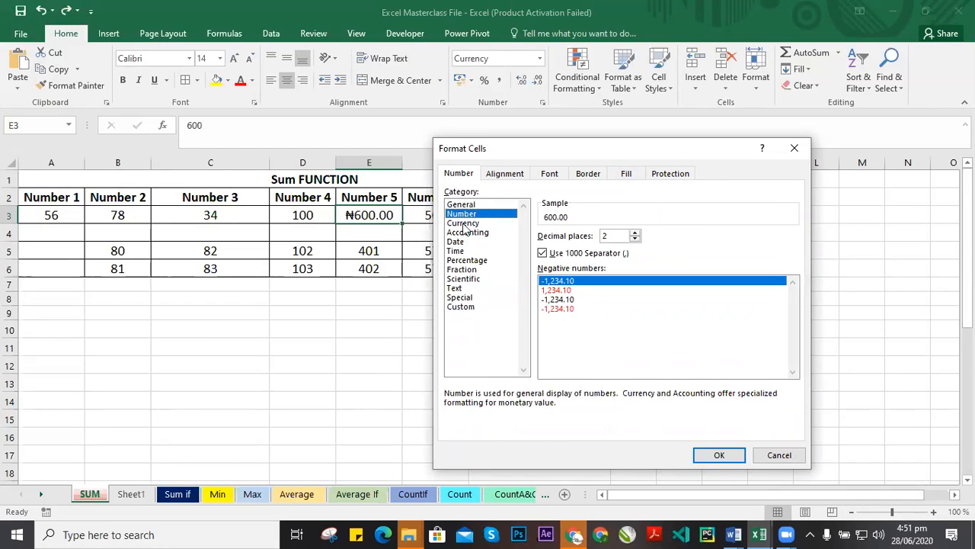
pyautogui.click(464, 223)
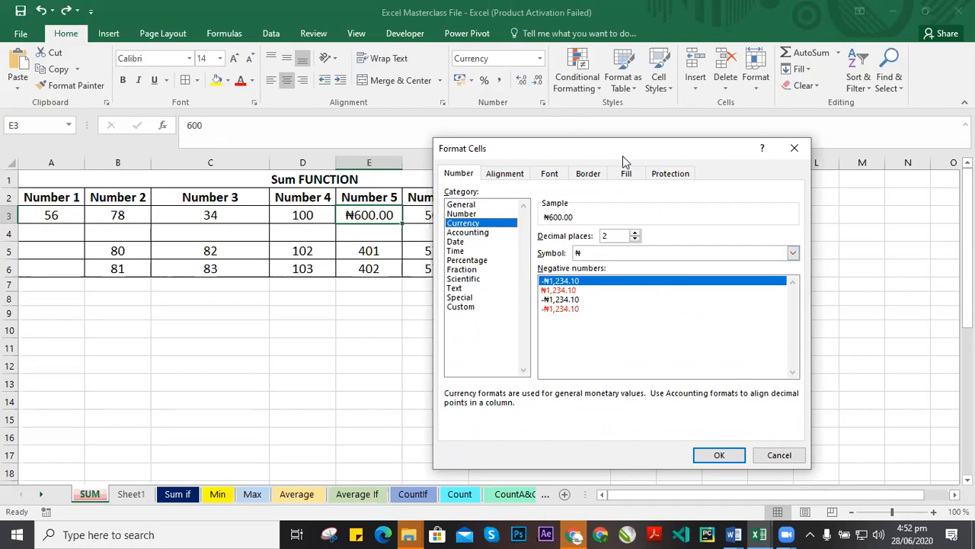
# Set E3's currency symbol to ¥ Japanese in the Currency format settings.
pyautogui.moveTo(622, 155); pyautogui.dragTo(590, 154)
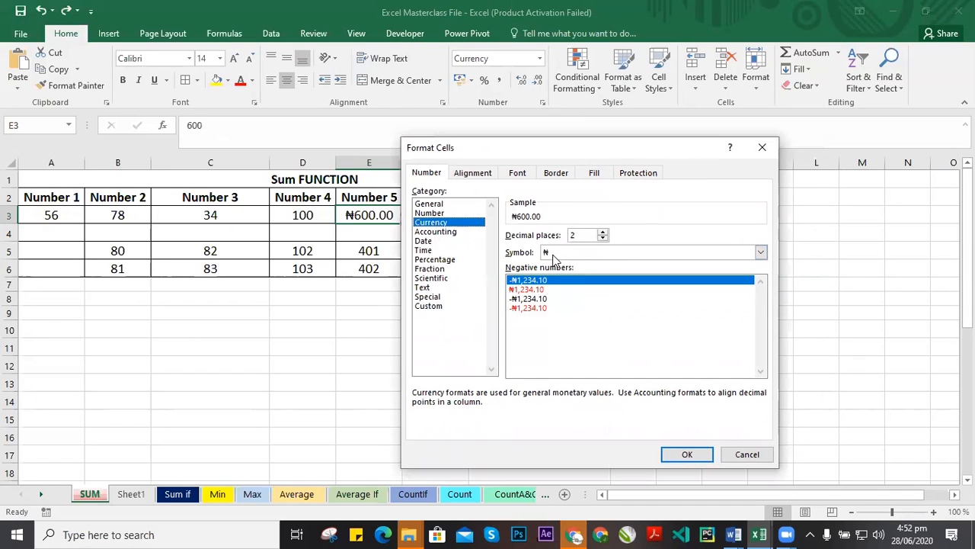
pyautogui.click(621, 253)
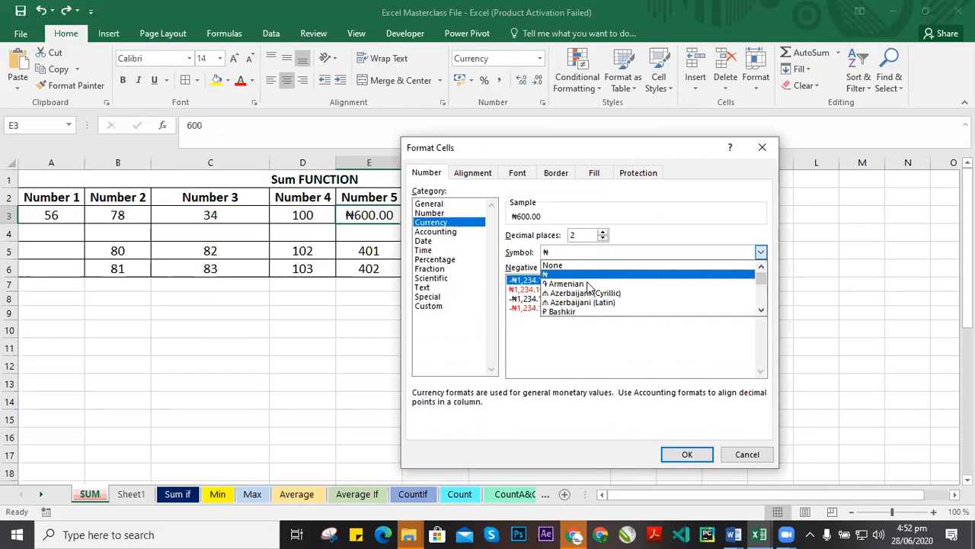
pyautogui.press('Down')
pyautogui.press('Down')
pyautogui.press('Down')
pyautogui.press('Down')
pyautogui.press('Down')
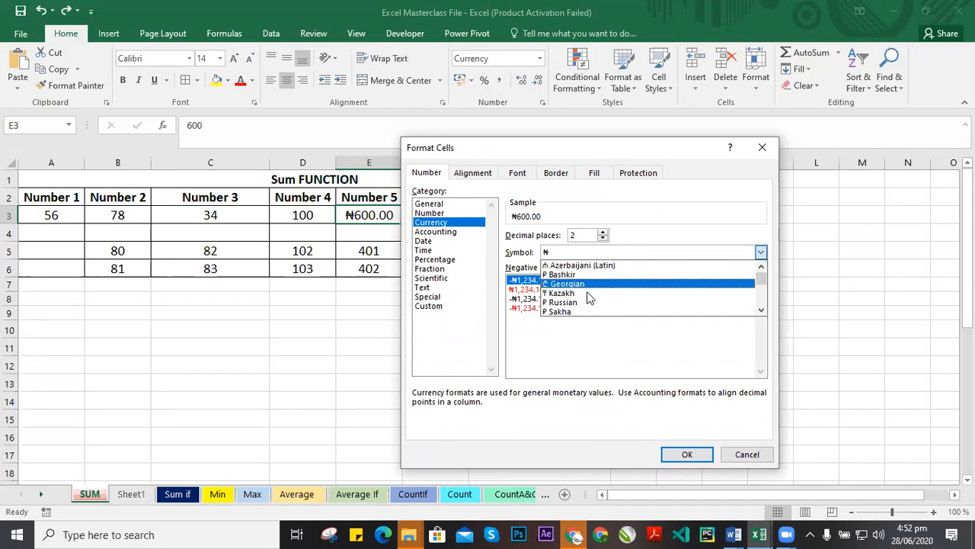
pyautogui.scroll(-2, 591, 297)
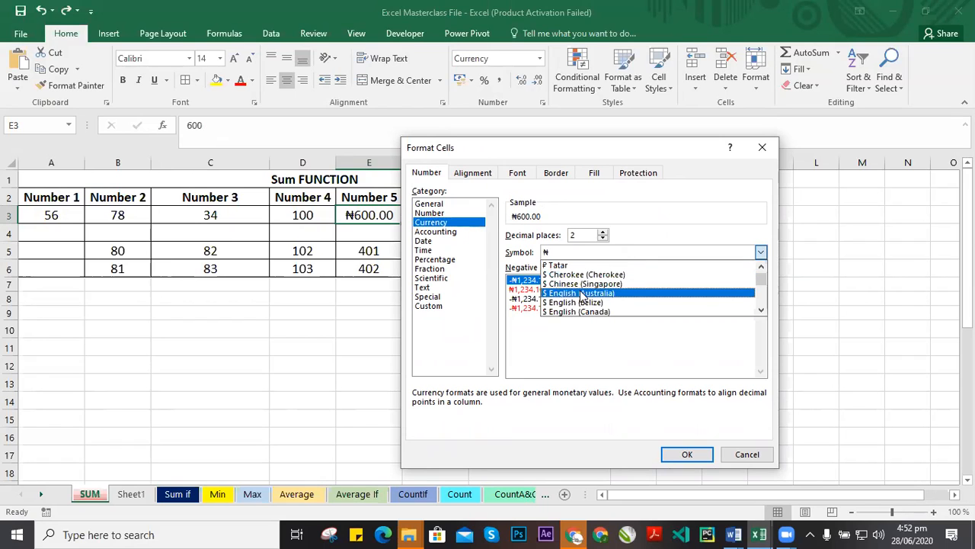
pyautogui.scroll(-1, 593, 304)
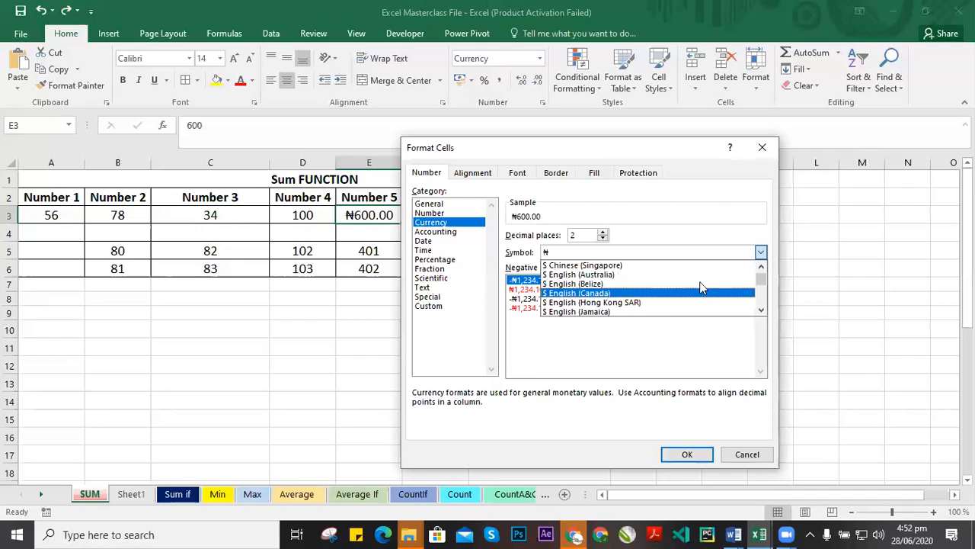
pyautogui.scroll(-1, 649, 295)
pyautogui.scroll(-8, 649, 296)
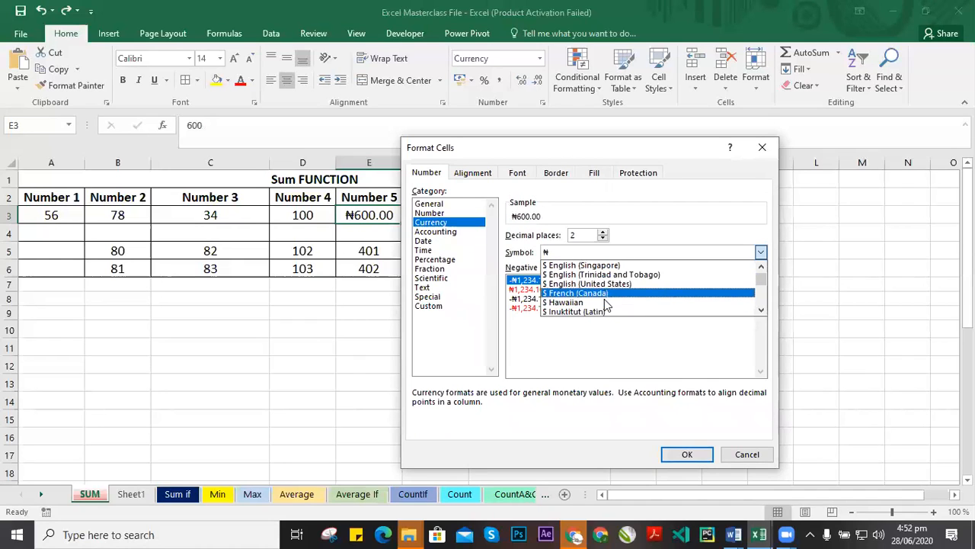
pyautogui.scroll(-10, 587, 298)
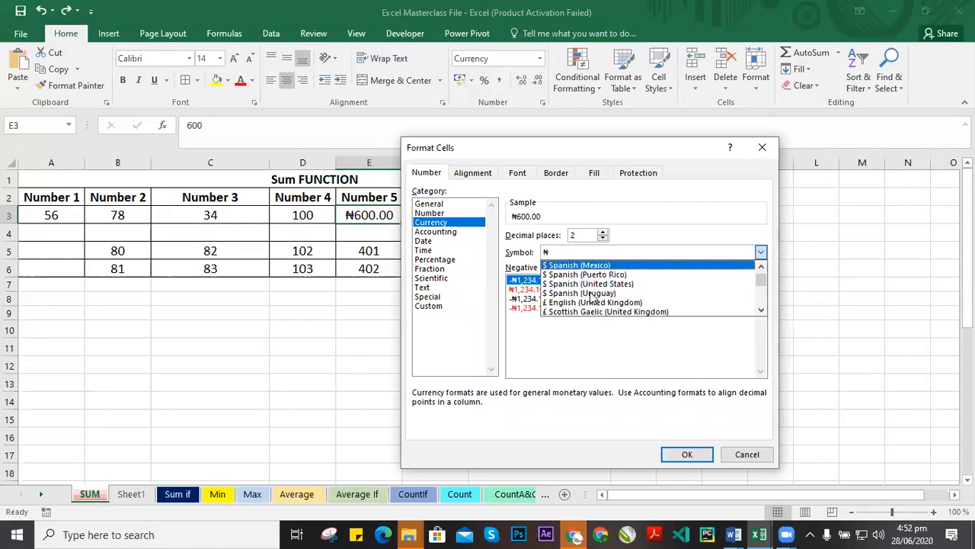
pyautogui.scroll(-1, 587, 298)
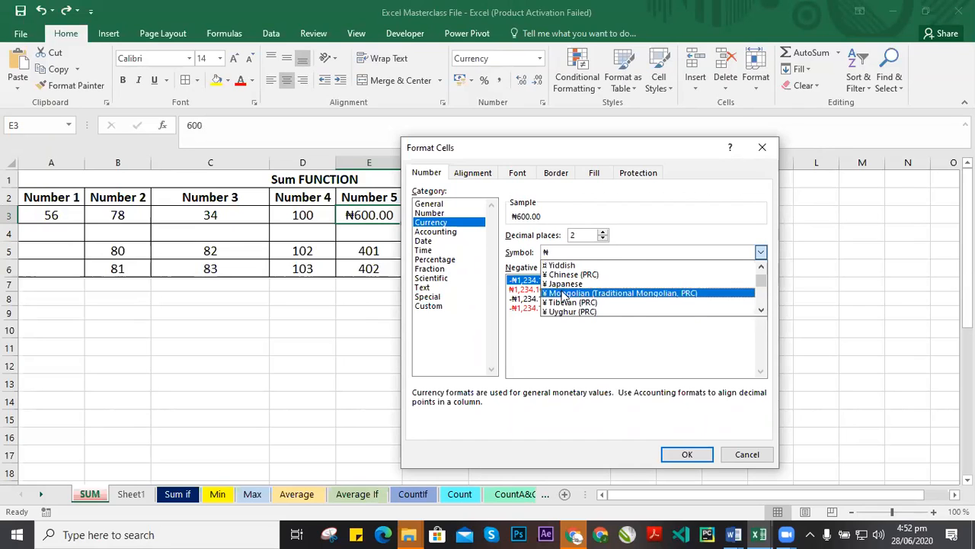
pyautogui.click(572, 287)
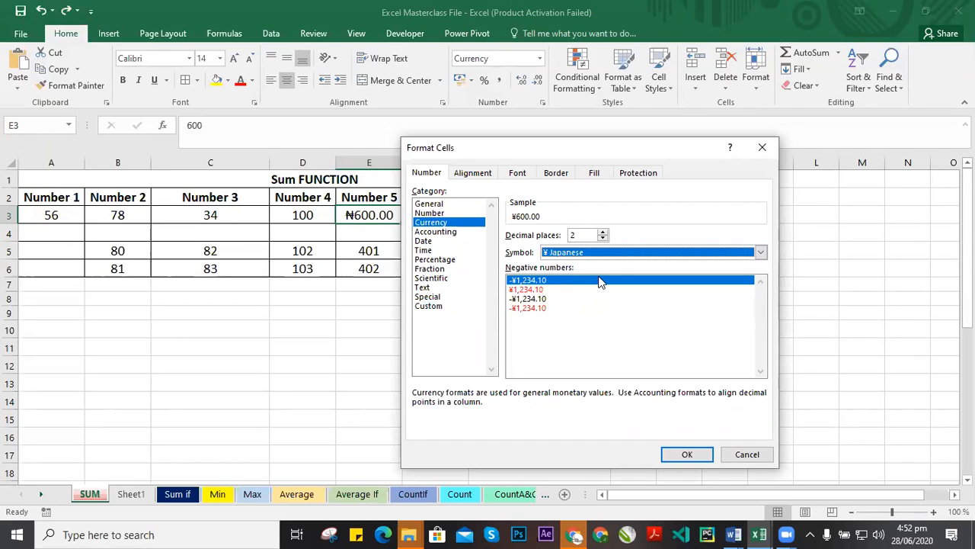
pyautogui.click(687, 454)
pyautogui.click(374, 264)
pyautogui.click(379, 215)
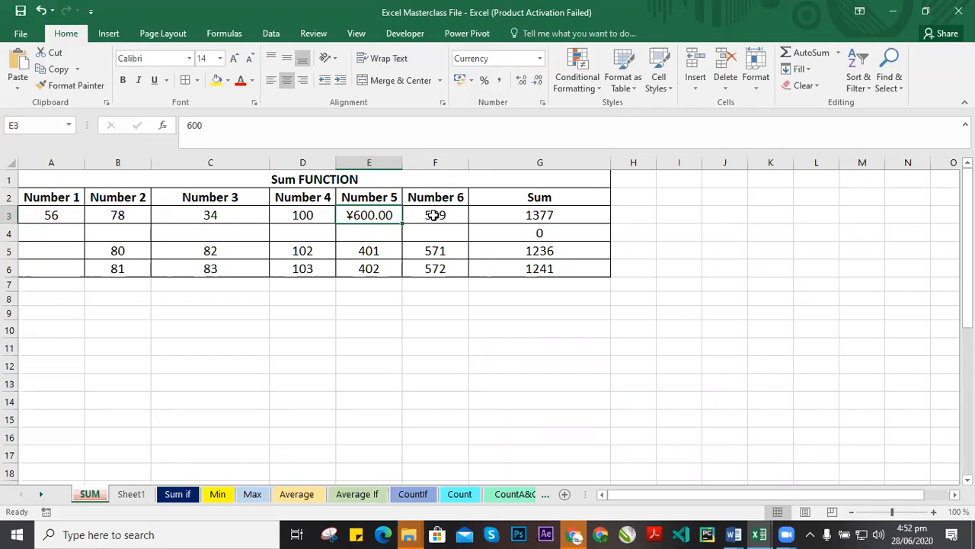
# Change E3's currency symbol to € Euro (€ 123).
pyautogui.click(543, 102)
pyautogui.click(588, 252)
pyautogui.scroll(-3, 602, 293)
pyautogui.scroll(-1, 599, 297)
pyautogui.scroll(2, 595, 299)
pyautogui.scroll(2, 591, 301)
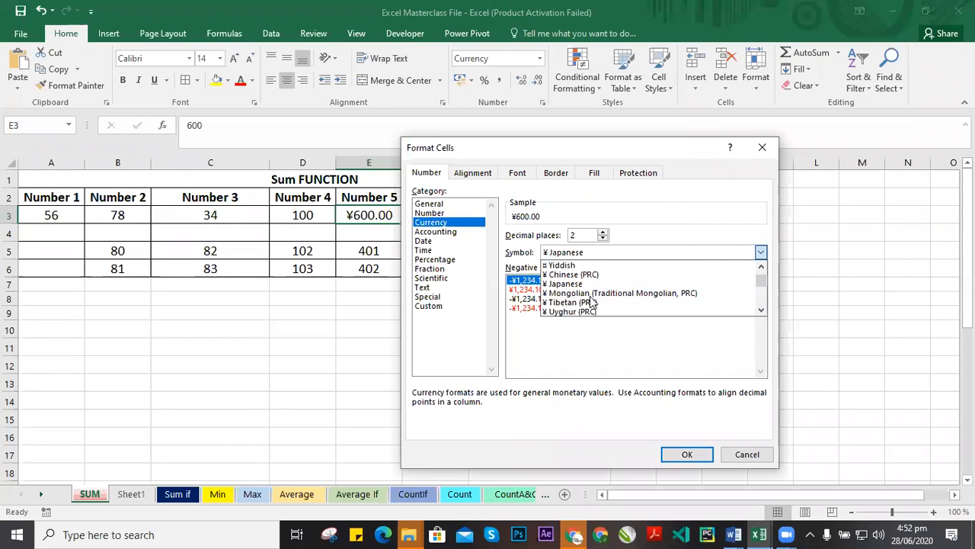
pyautogui.scroll(-4, 588, 302)
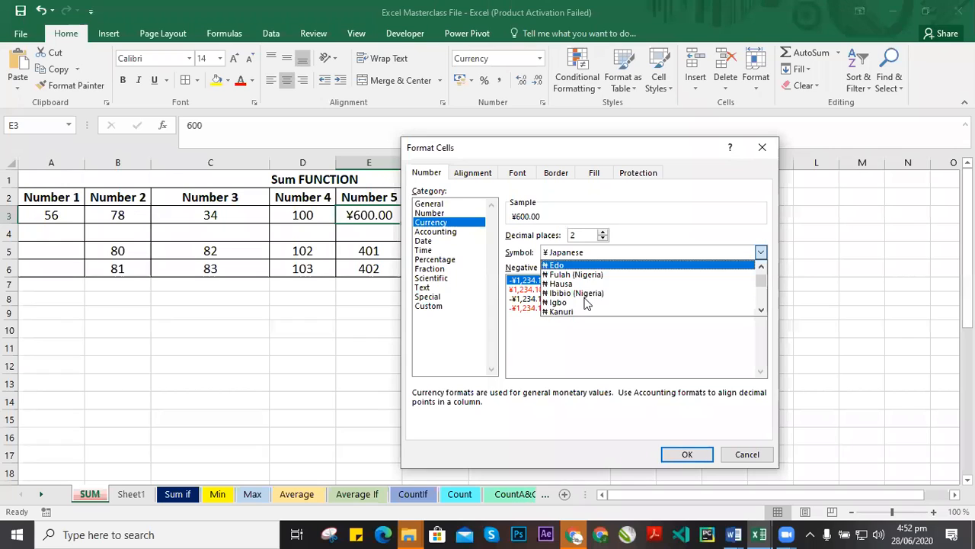
pyautogui.scroll(6, 587, 303)
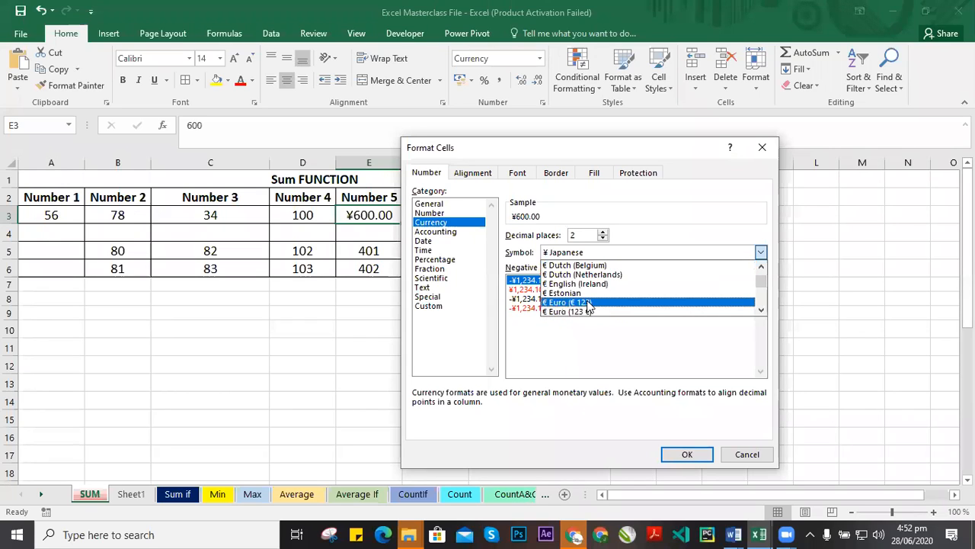
pyautogui.click(583, 303)
pyautogui.click(700, 455)
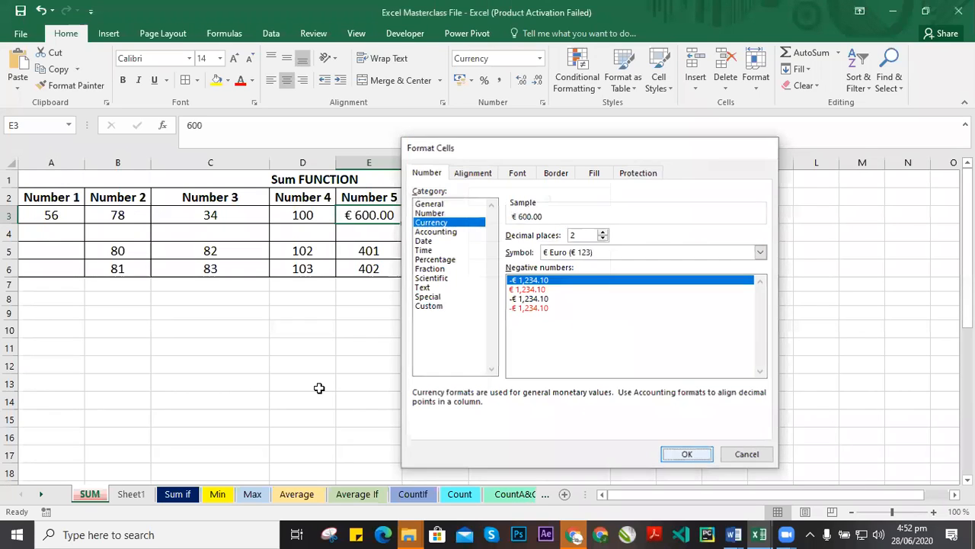
# Confirm the Euro currency format for E3 and close the Format Cells dialog.
pyautogui.click(502, 265)
pyautogui.click(385, 220)
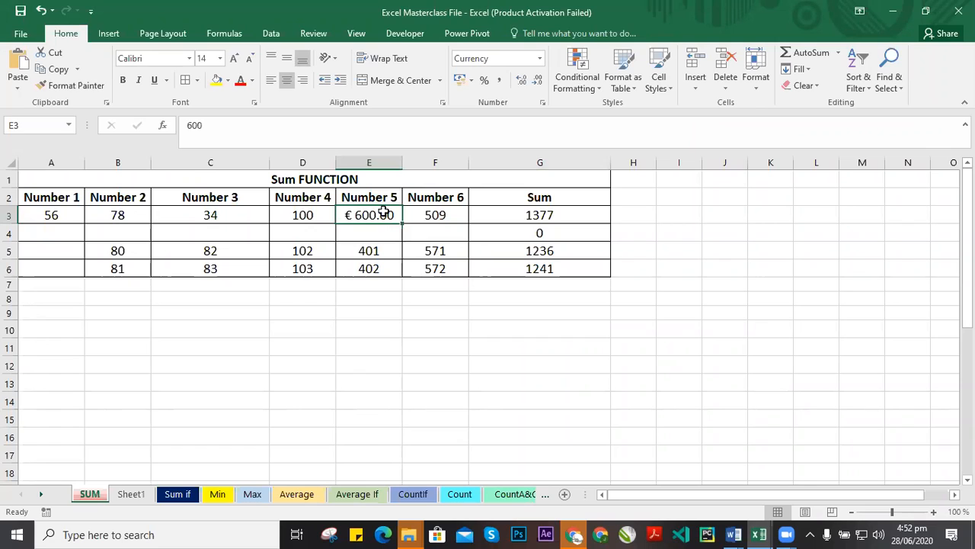
# Try applying comma style to the Sum cell G5, undoing it each time.
pyautogui.click(435, 203)
pyautogui.click(435, 216)
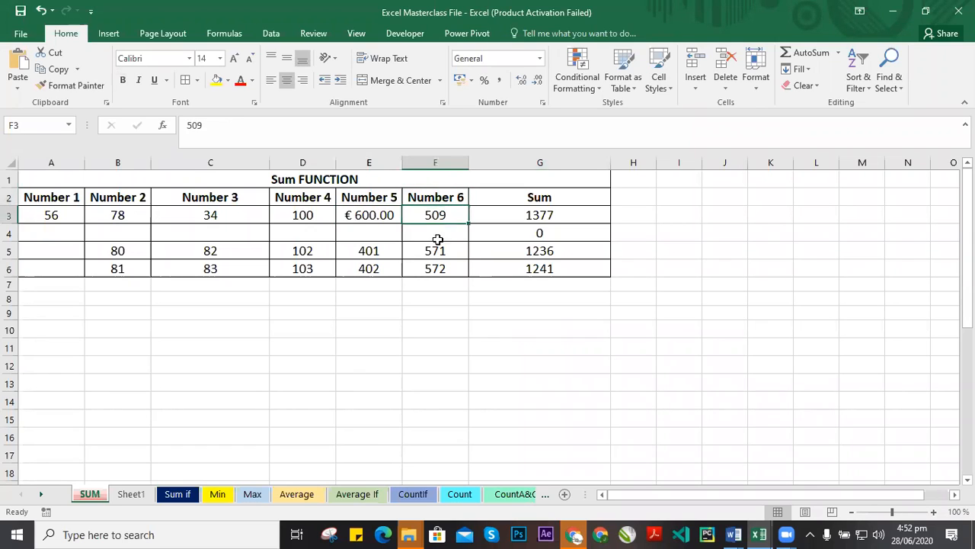
pyautogui.click(383, 253)
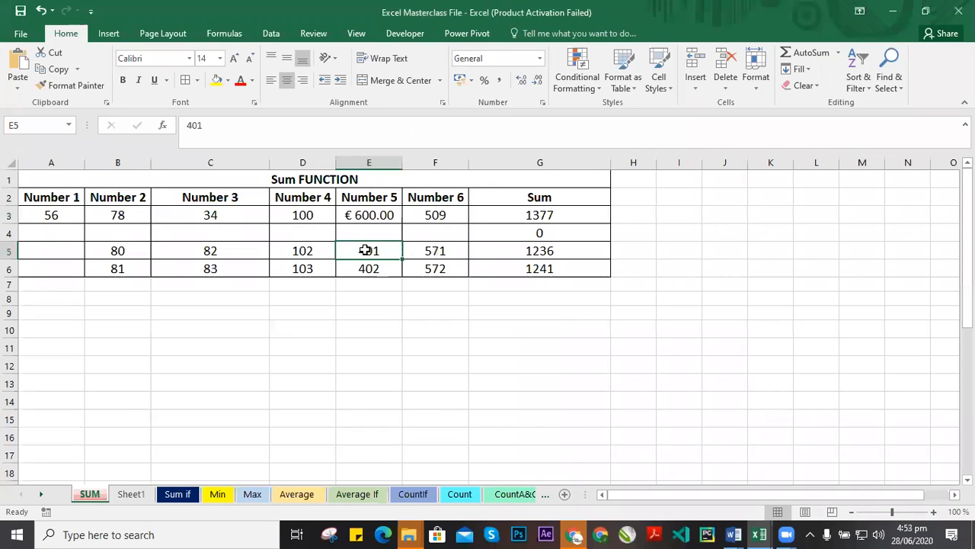
pyautogui.click(541, 252)
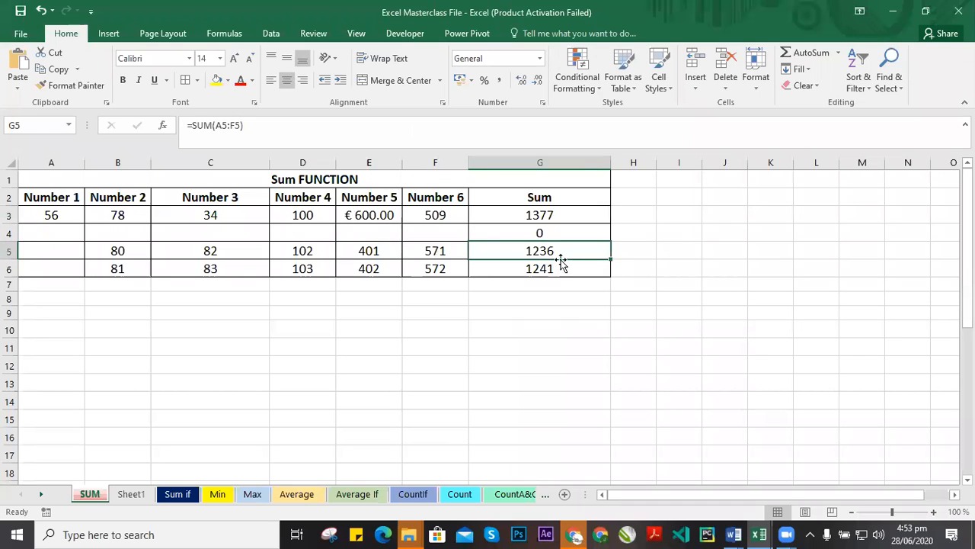
pyautogui.doubleClick(561, 252)
pyautogui.click(544, 286)
pyautogui.click(556, 235)
pyautogui.click(537, 254)
pyautogui.click(499, 82)
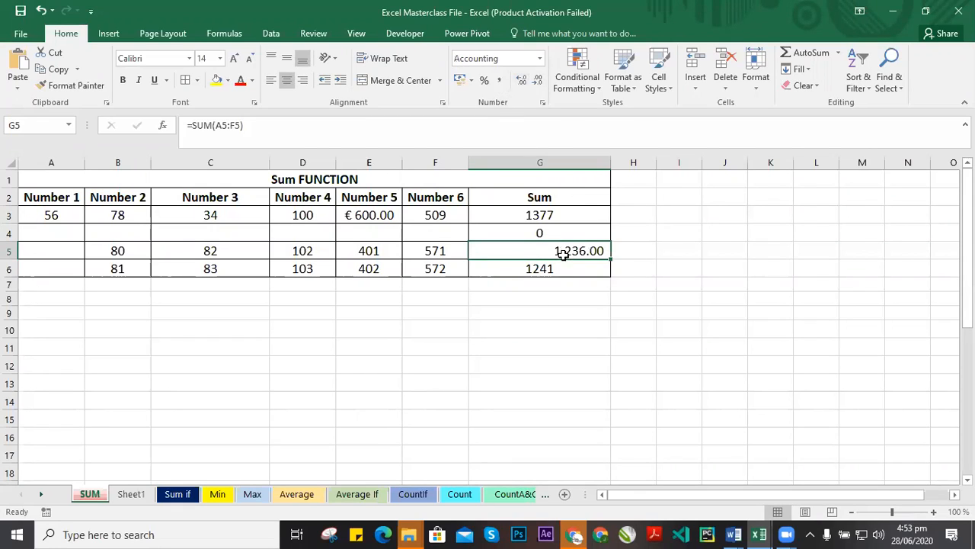
pyautogui.hotkey('ctrl', 'z')
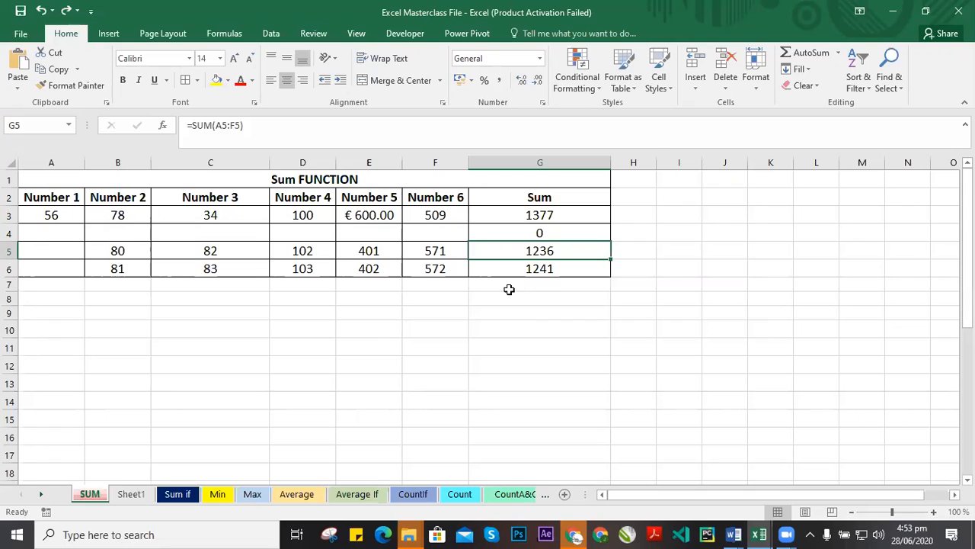
pyautogui.click(503, 80)
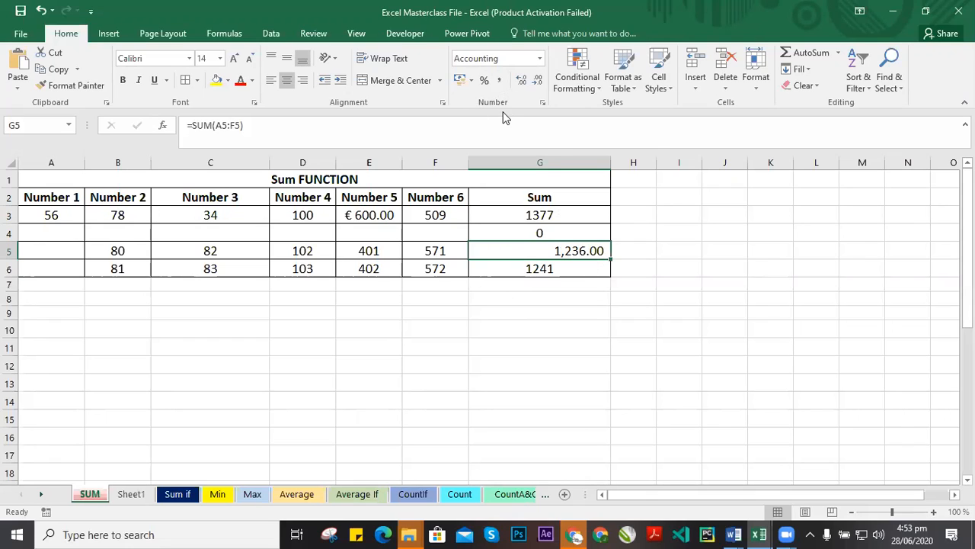
pyautogui.hotkey('ctrl', 'z')
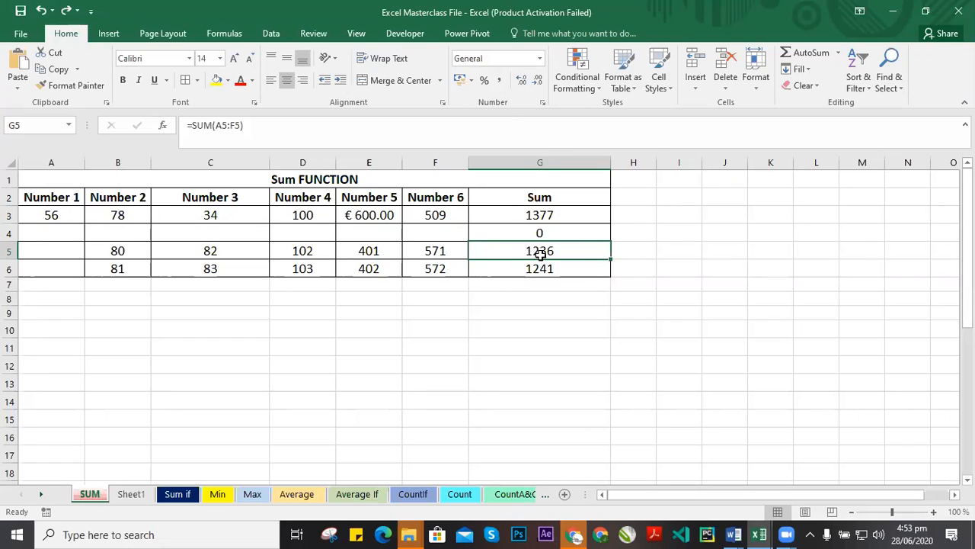
# Browse the number format list and Format Cells categories for G5.
pyautogui.click(539, 61)
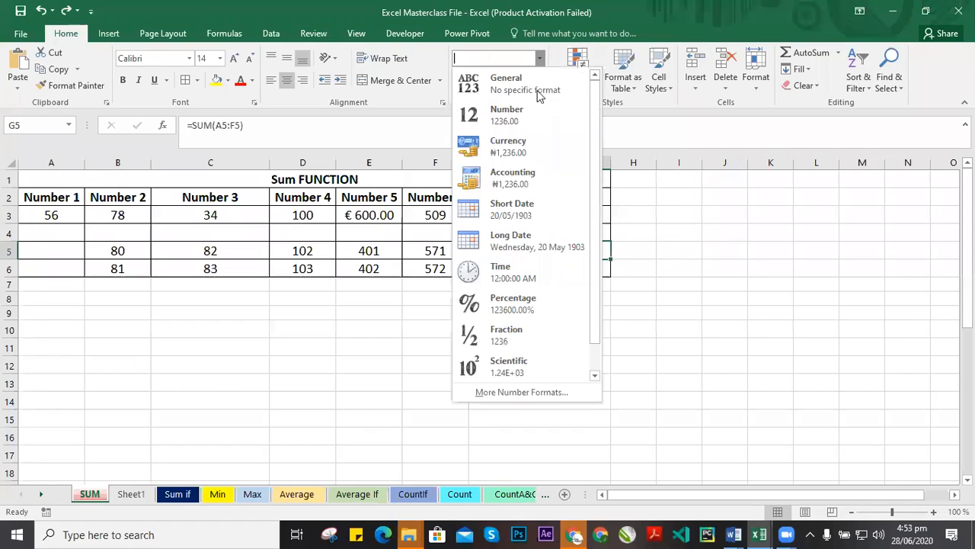
pyautogui.click(662, 253)
pyautogui.click(444, 229)
pyautogui.click(554, 255)
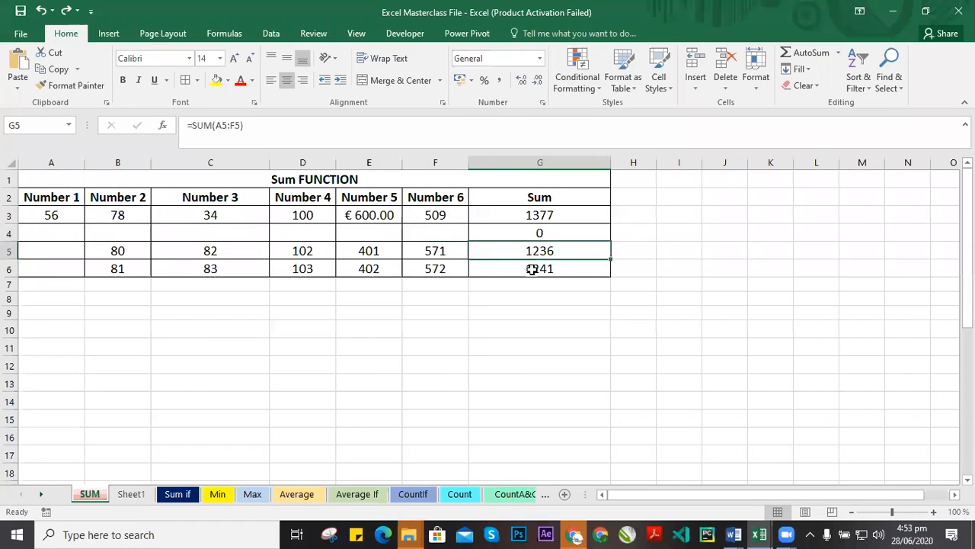
pyautogui.click(543, 103)
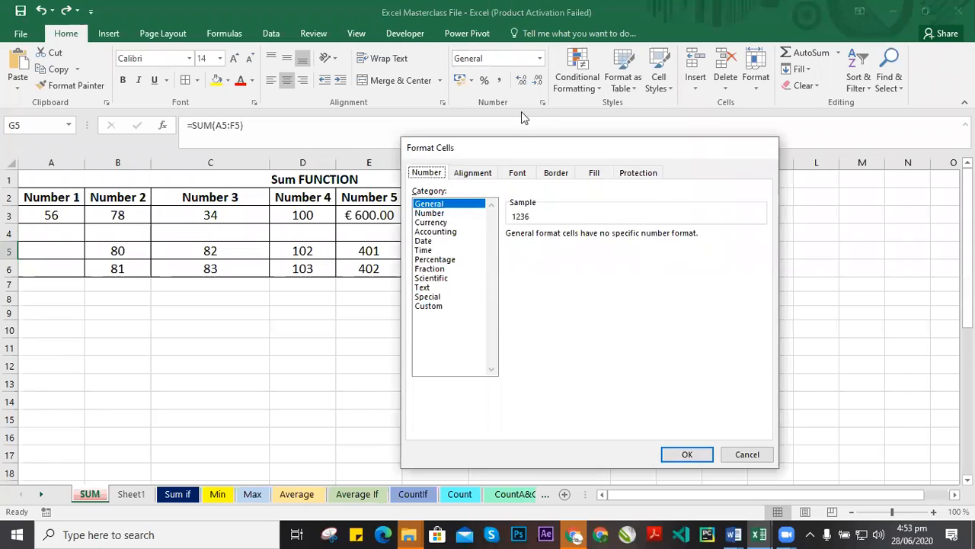
pyautogui.press('Escape')
pyautogui.click(543, 104)
pyautogui.click(439, 213)
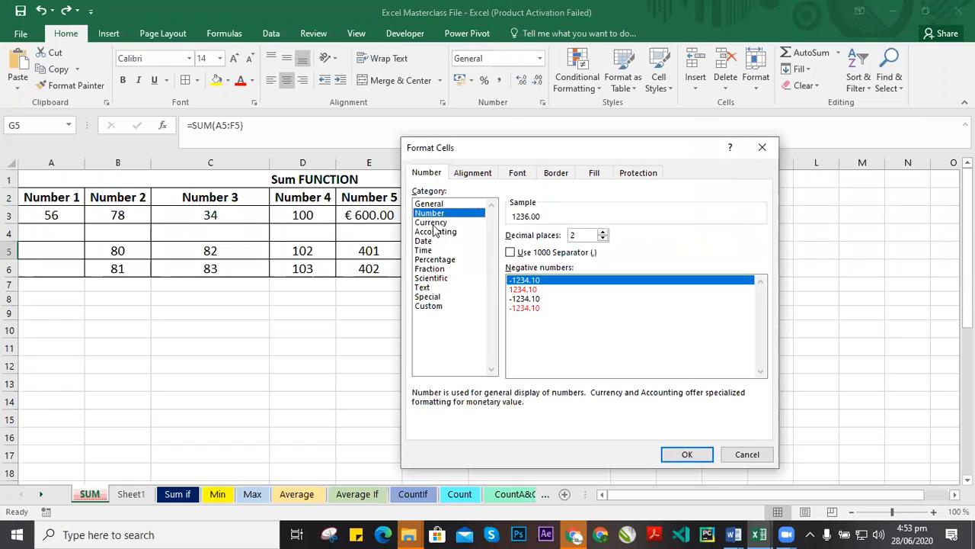
pyautogui.click(438, 221)
pyautogui.click(440, 232)
pyautogui.click(436, 241)
pyautogui.press('Up')
pyautogui.click(428, 250)
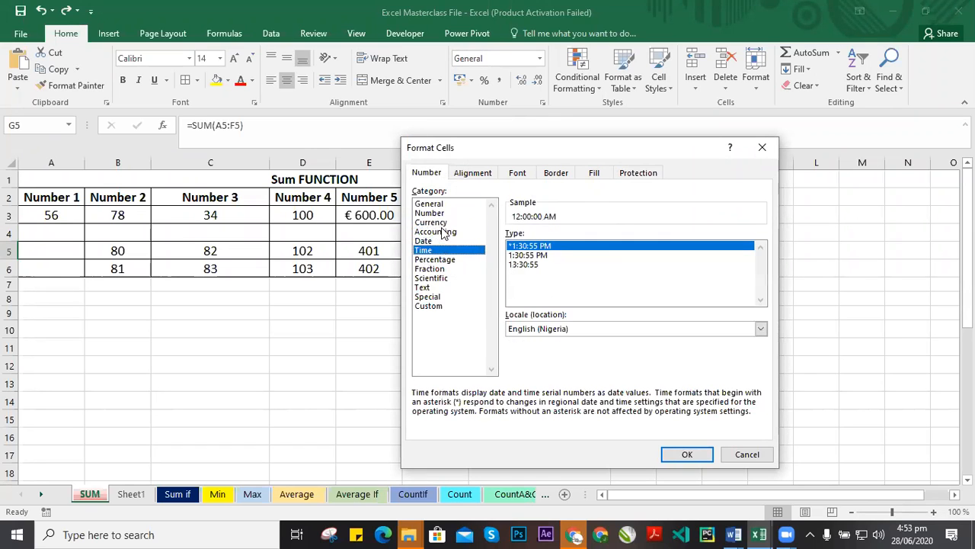
pyautogui.click(444, 233)
pyautogui.press('Up')
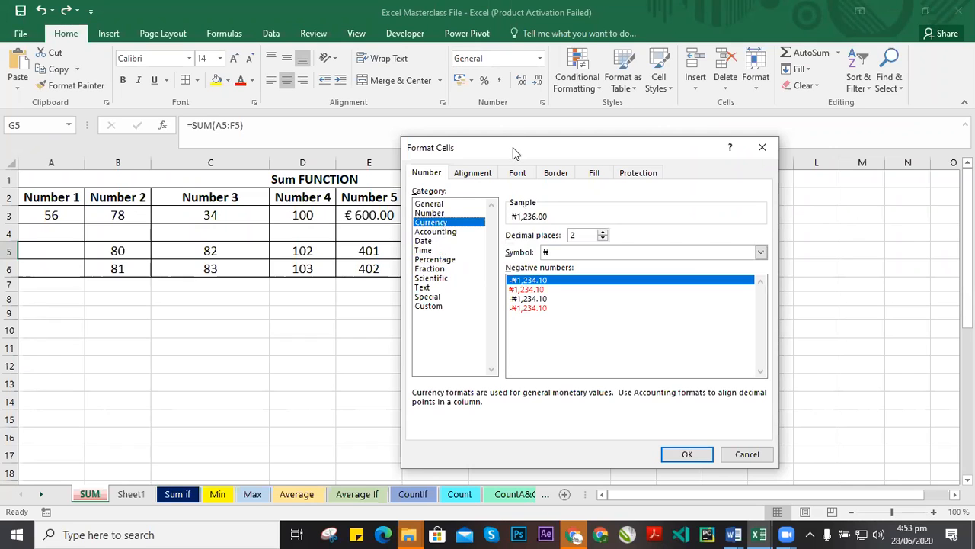
# Examine the currency symbol options under Currency and Accounting for G5, then cancel the dialog.
pyautogui.moveTo(513, 147); pyautogui.dragTo(632, 146)
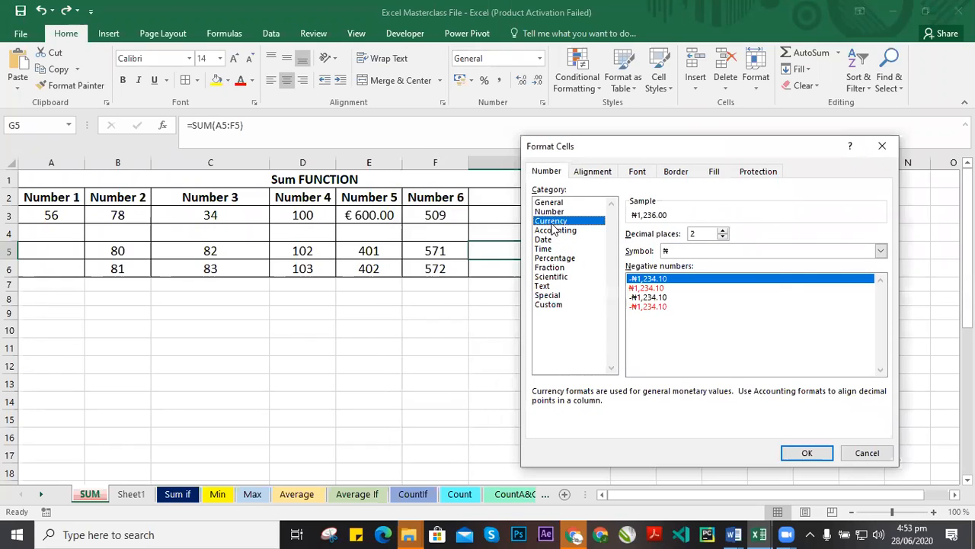
pyautogui.click(700, 252)
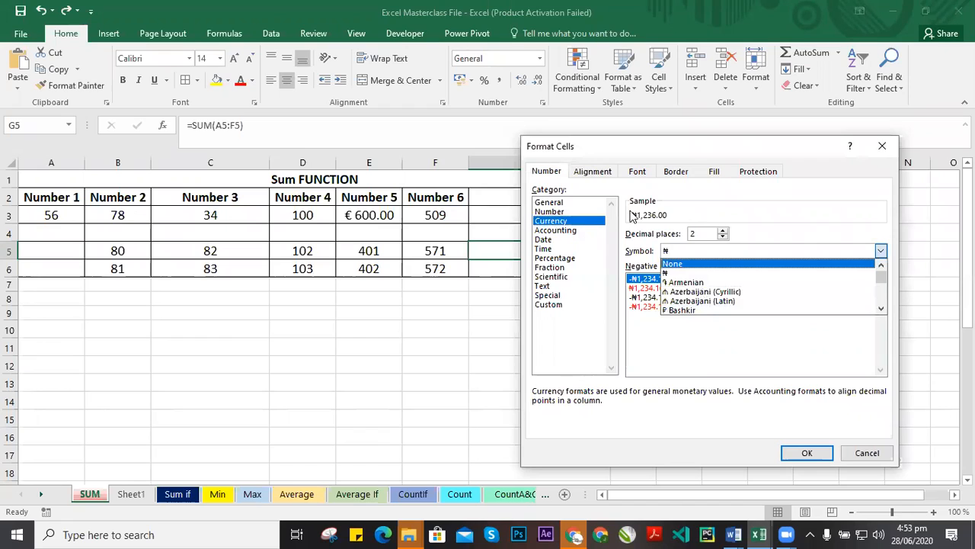
pyautogui.click(708, 237)
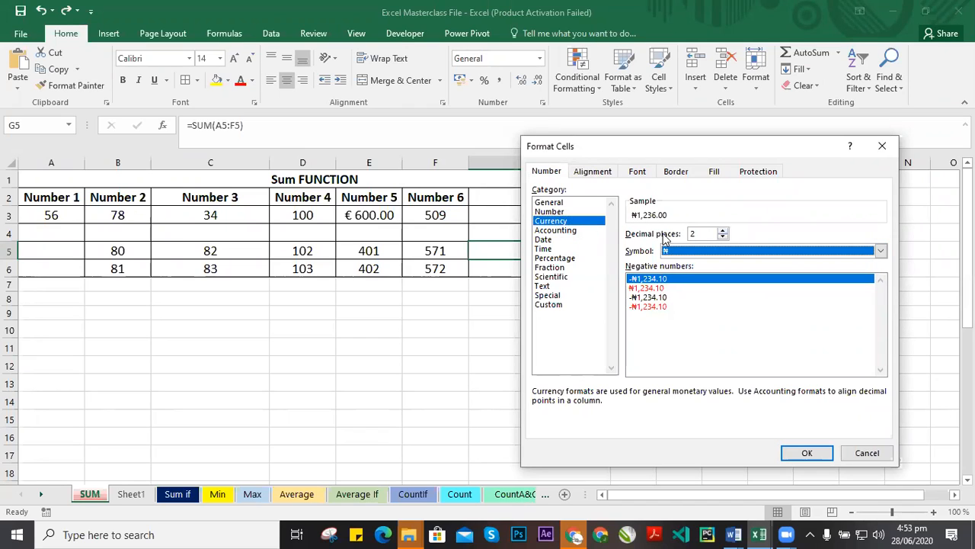
pyautogui.click(557, 230)
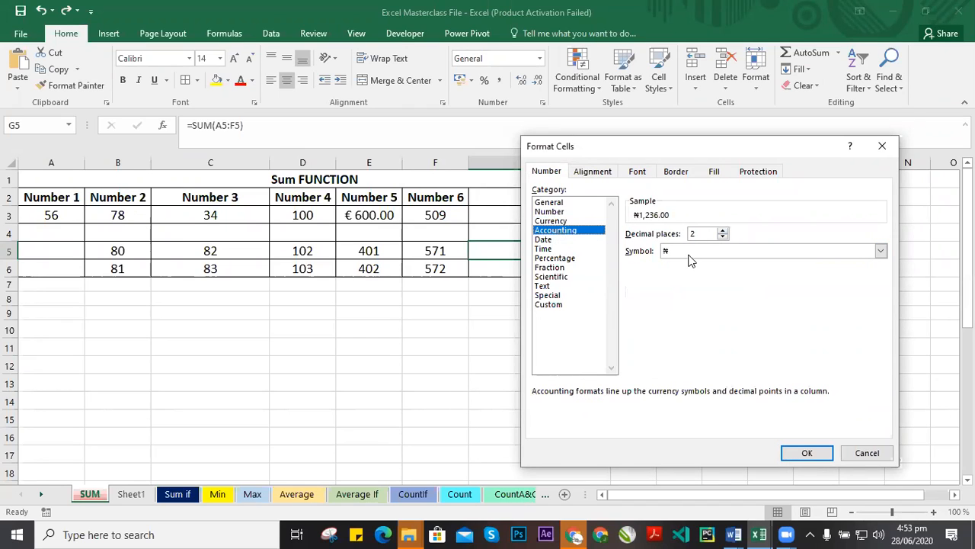
pyautogui.moveTo(654, 149); pyautogui.dragTo(608, 151)
pyautogui.click(654, 253)
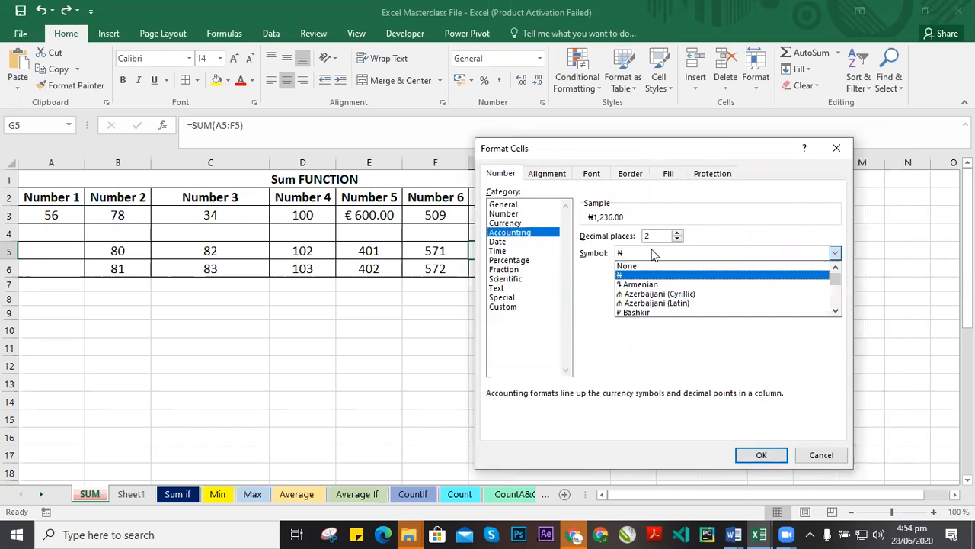
pyautogui.click(668, 211)
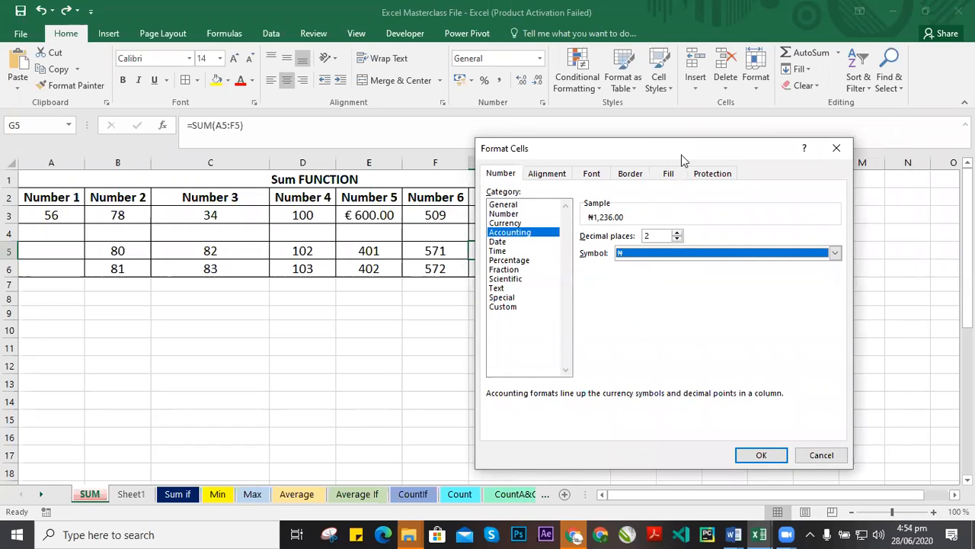
pyautogui.moveTo(712, 147); pyautogui.dragTo(671, 156)
pyautogui.click(732, 149)
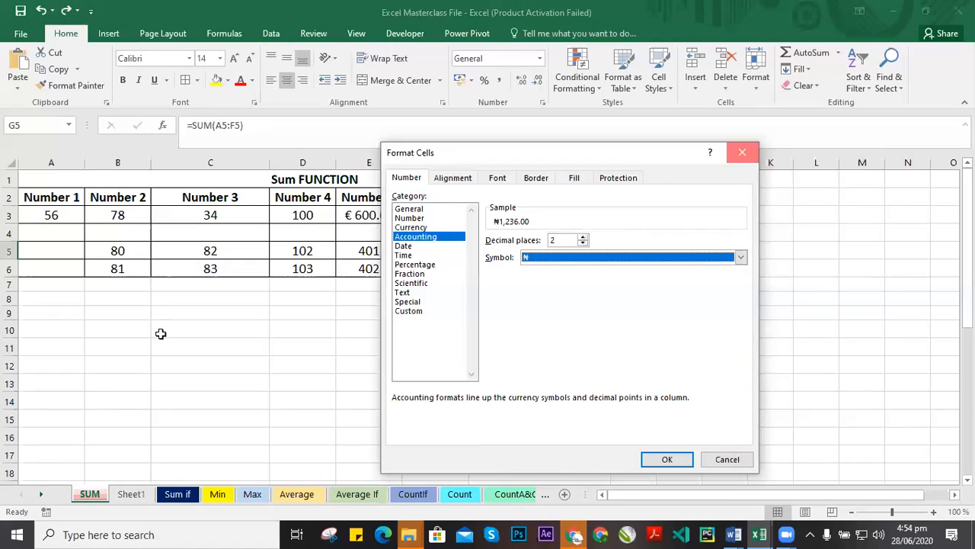
# Format E5 as Accounting with the ₦ currency symbol.
pyautogui.click(368, 256)
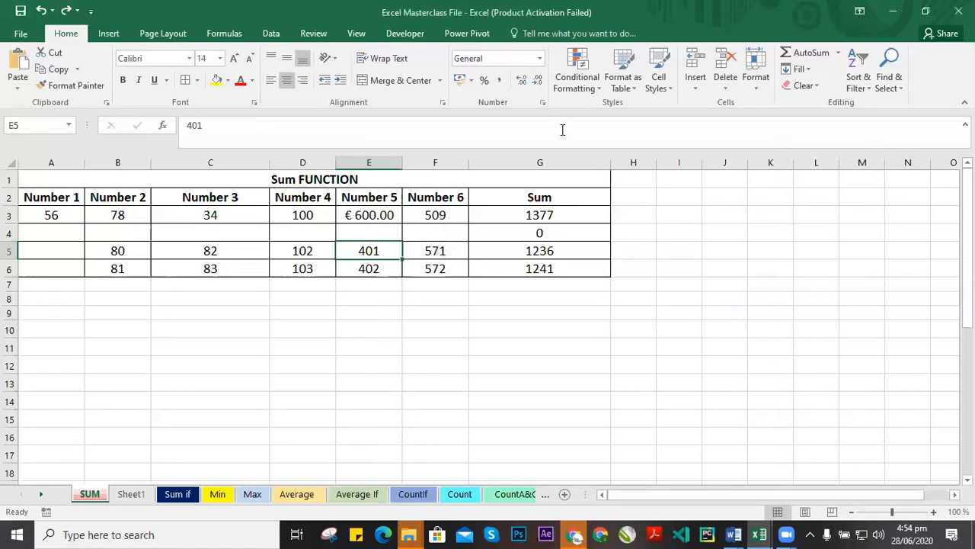
pyautogui.click(544, 104)
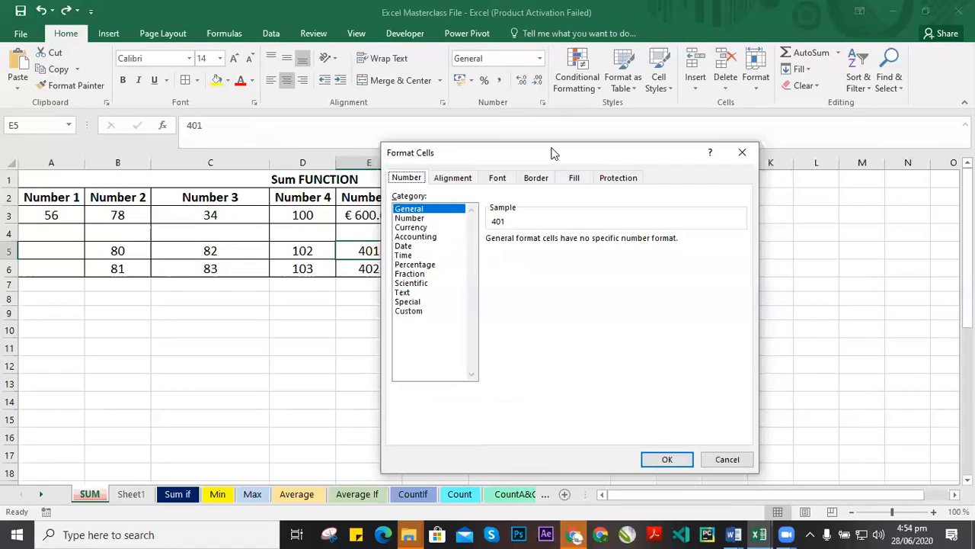
pyautogui.click(511, 218)
pyautogui.click(640, 239)
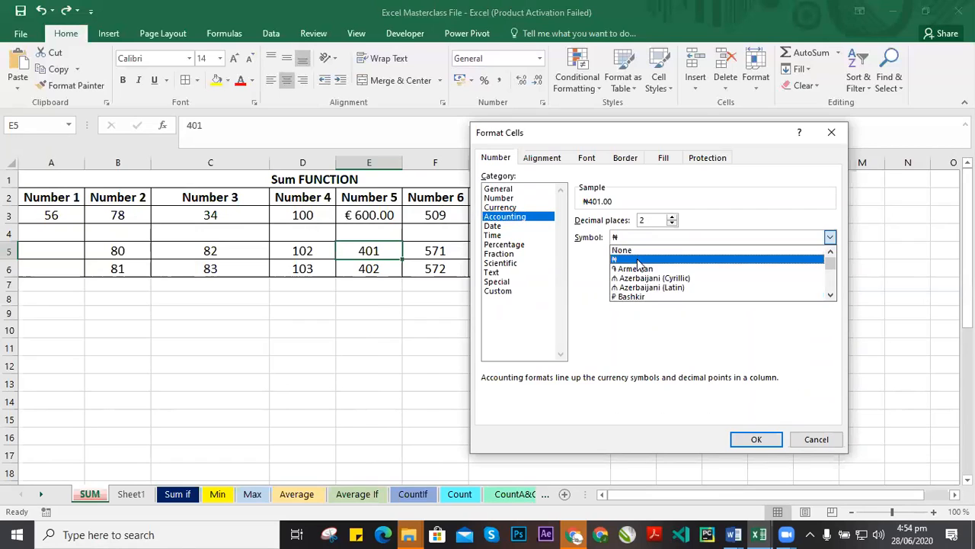
pyautogui.click(638, 260)
pyautogui.click(757, 439)
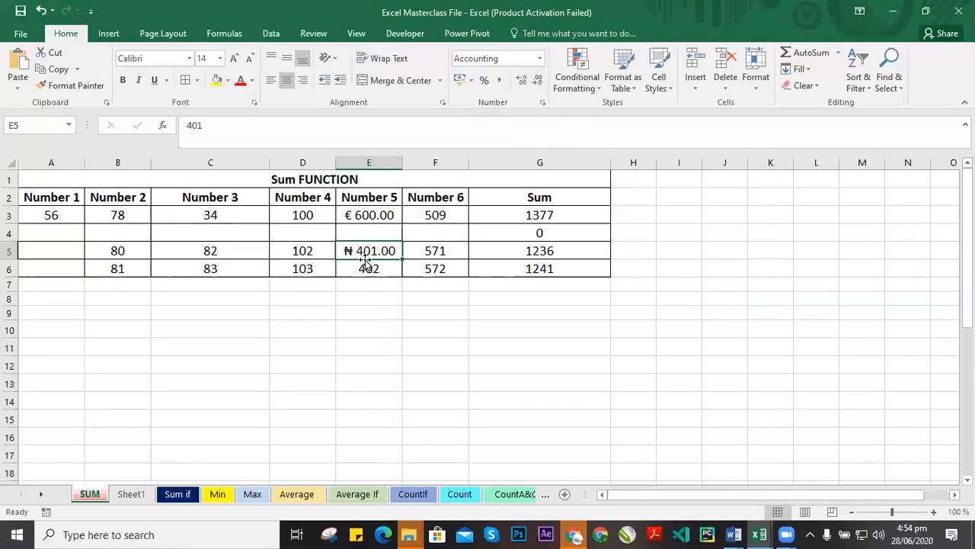
# Compare the currency formats of E3 and E5 by selecting each cell in turn.
pyautogui.click(377, 214)
pyautogui.click(352, 256)
pyautogui.click(365, 214)
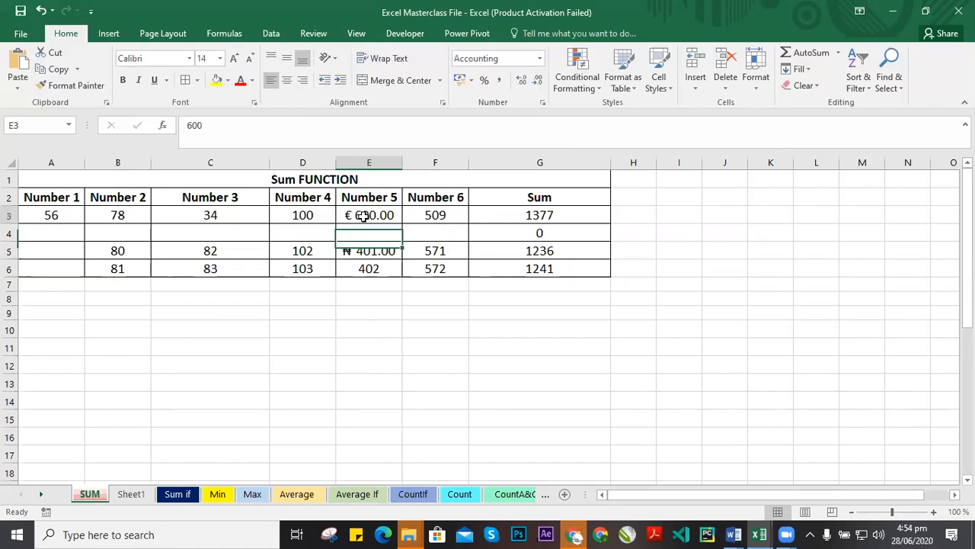
pyautogui.click(377, 248)
pyautogui.click(368, 213)
pyautogui.click(369, 254)
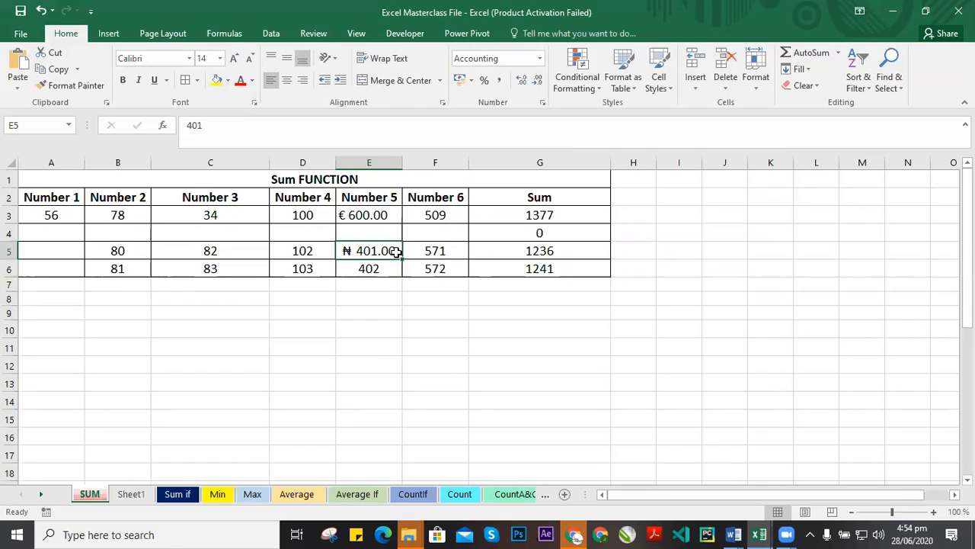
pyautogui.click(366, 214)
pyautogui.click(378, 235)
pyautogui.click(381, 250)
# Browse the remaining number categories and Custom format codes for E5, then cancel the dialog.
pyautogui.click(542, 102)
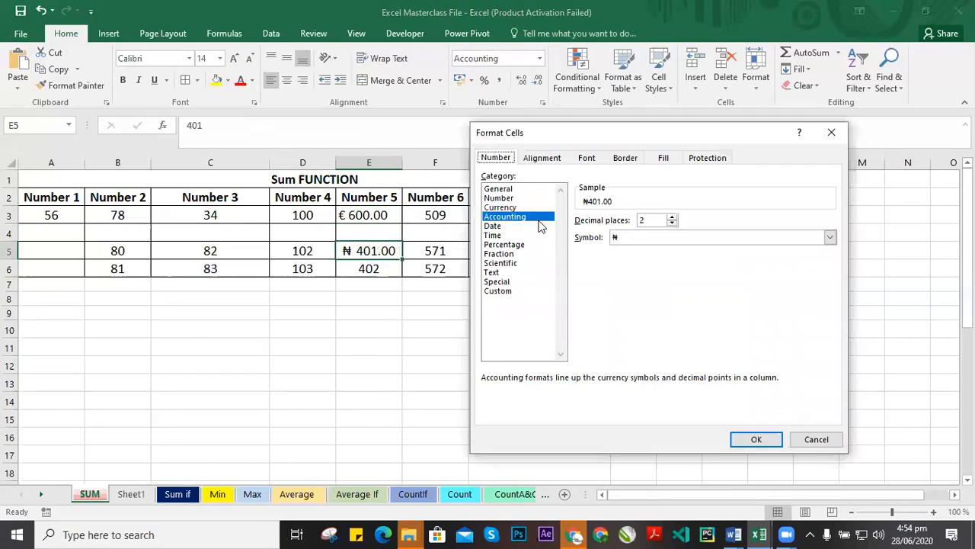
pyautogui.click(494, 235)
pyautogui.click(497, 243)
pyautogui.click(499, 253)
pyautogui.click(500, 262)
pyautogui.click(496, 272)
pyautogui.click(496, 281)
pyautogui.click(499, 291)
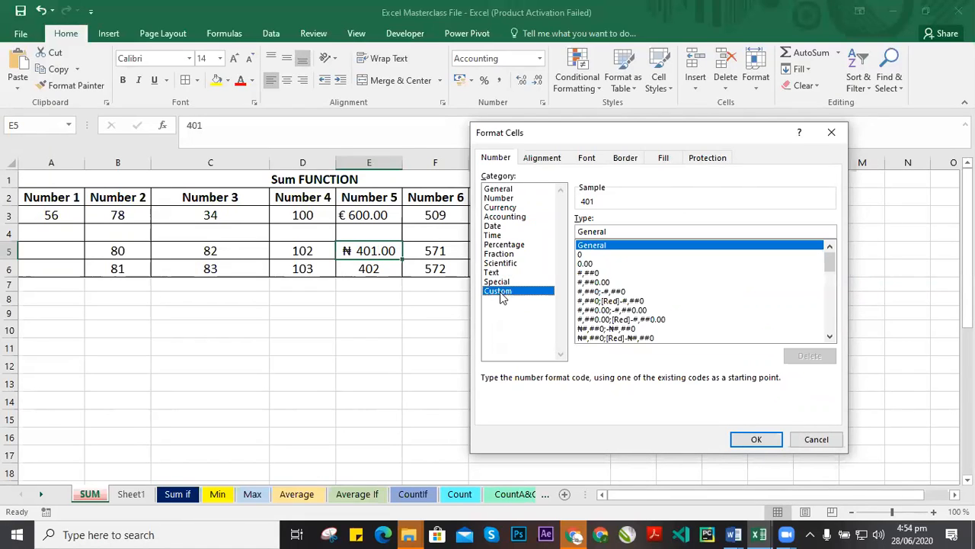
pyautogui.moveTo(641, 140); pyautogui.dragTo(593, 145)
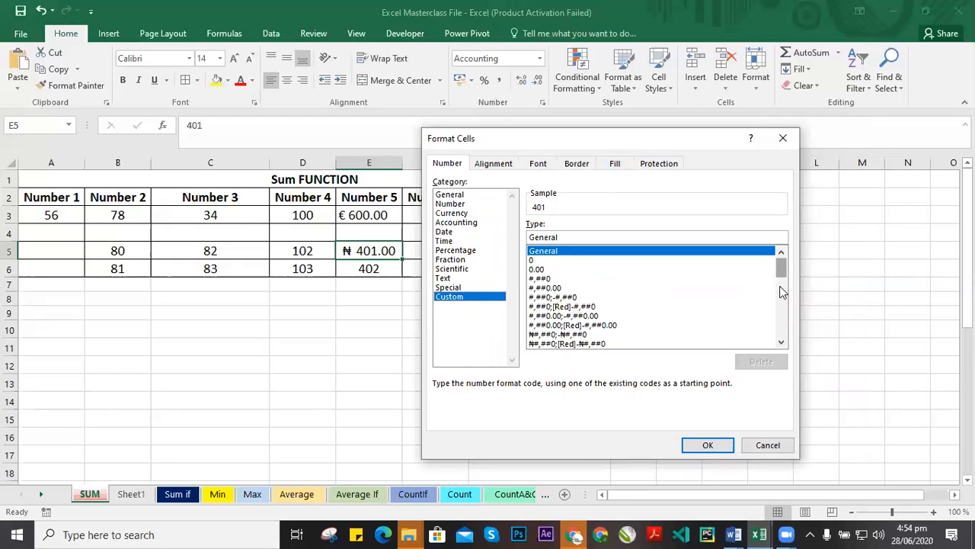
pyautogui.scroll(-10, 781, 290)
pyautogui.scroll(5, 791, 282)
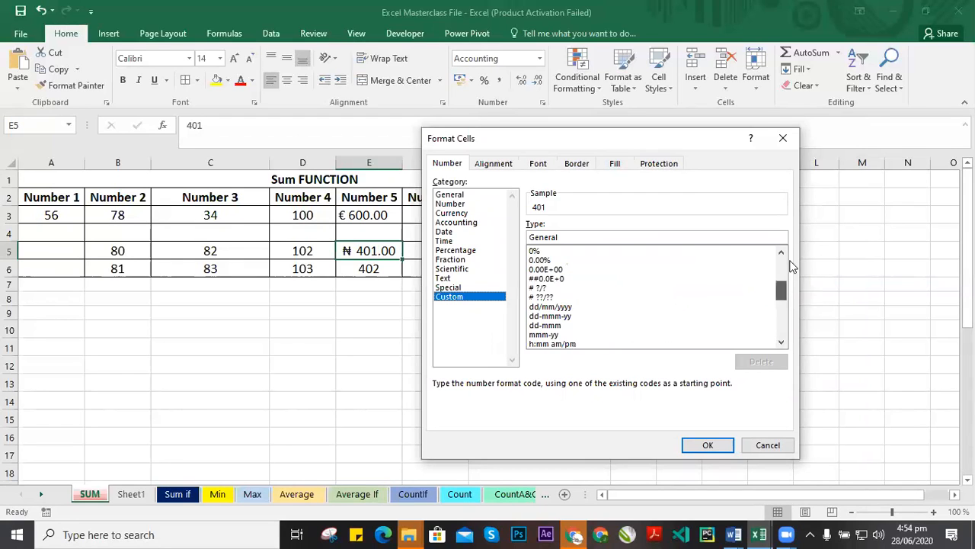
pyautogui.scroll(4, 791, 266)
pyautogui.click(549, 263)
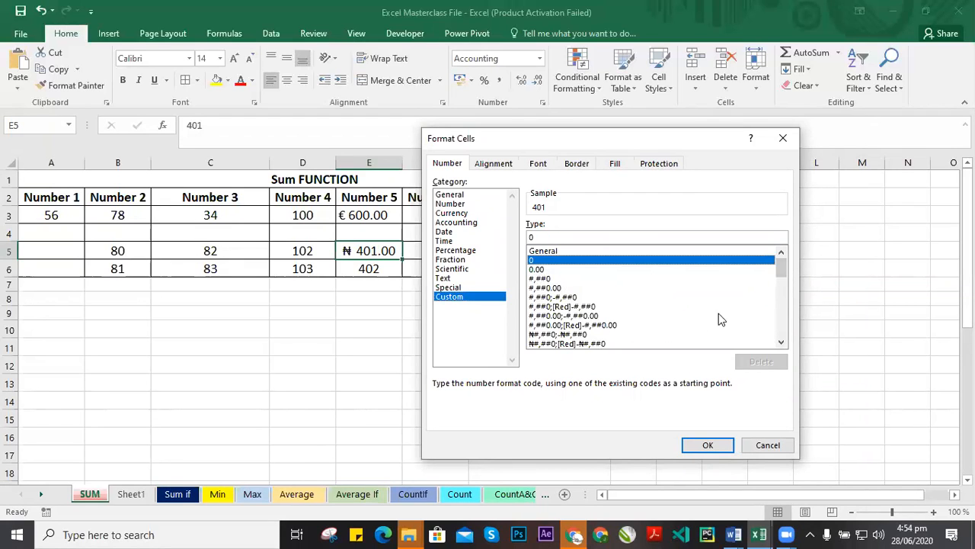
pyautogui.click(758, 444)
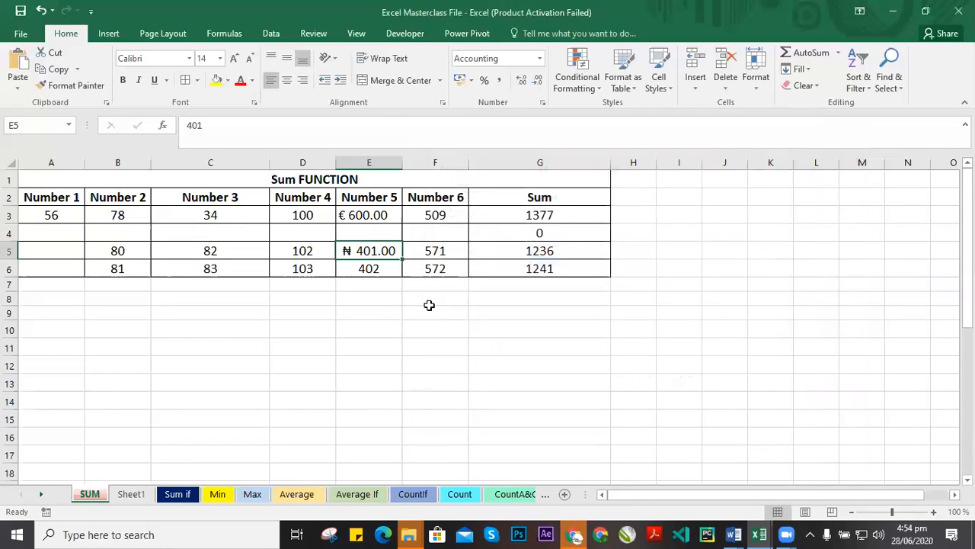
pyautogui.click(438, 327)
pyautogui.click(446, 312)
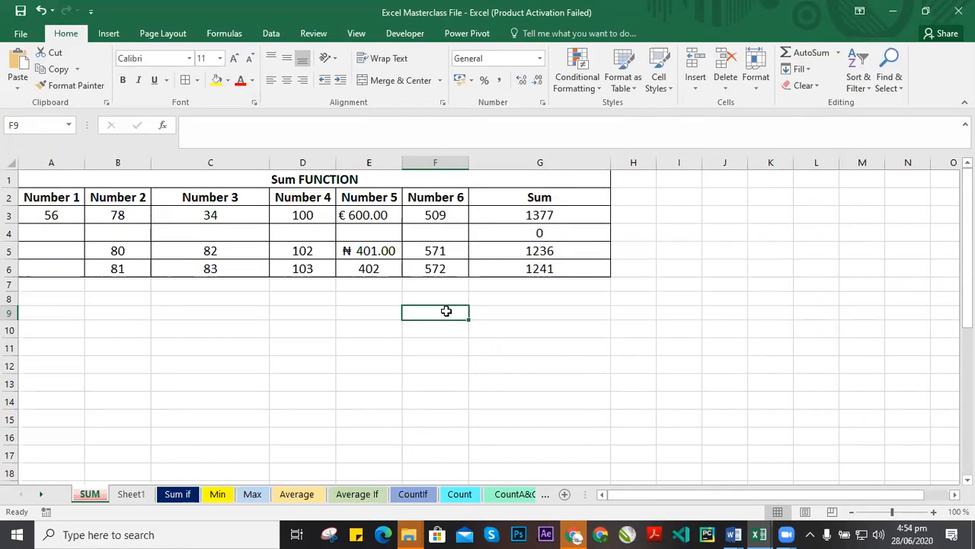
# Enter 09 in F9 to test a leading zero, then clear the cell.
pyautogui.write('09')
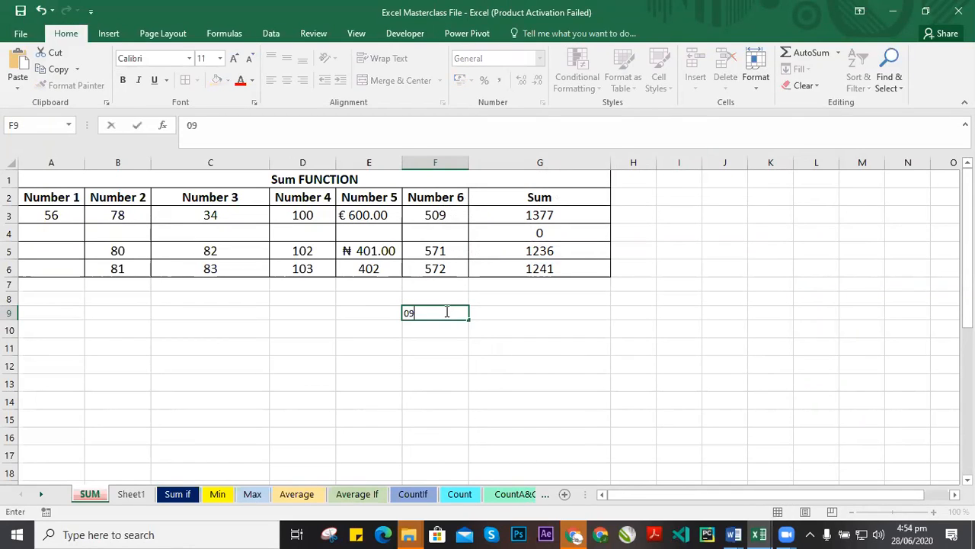
pyautogui.press('Return')
pyautogui.click(457, 313)
pyautogui.press('Delete')
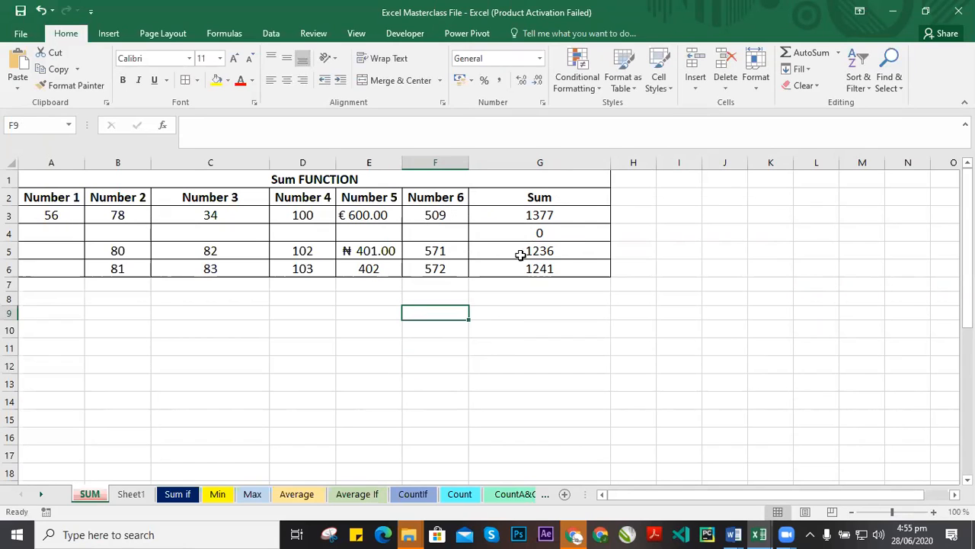
# Try entering a phone number with a leading zero in E8, then edit and clear the cell.
pyautogui.click(553, 235)
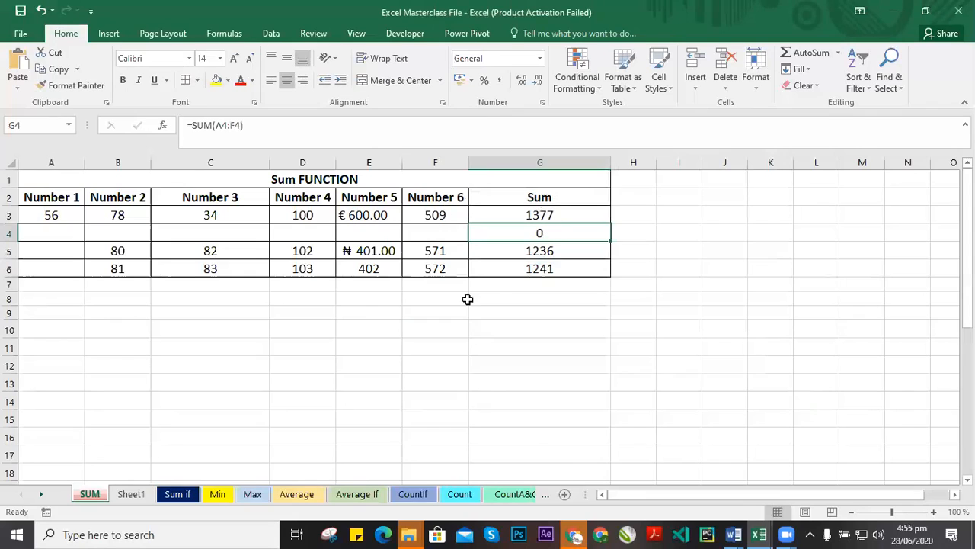
pyautogui.click(387, 297)
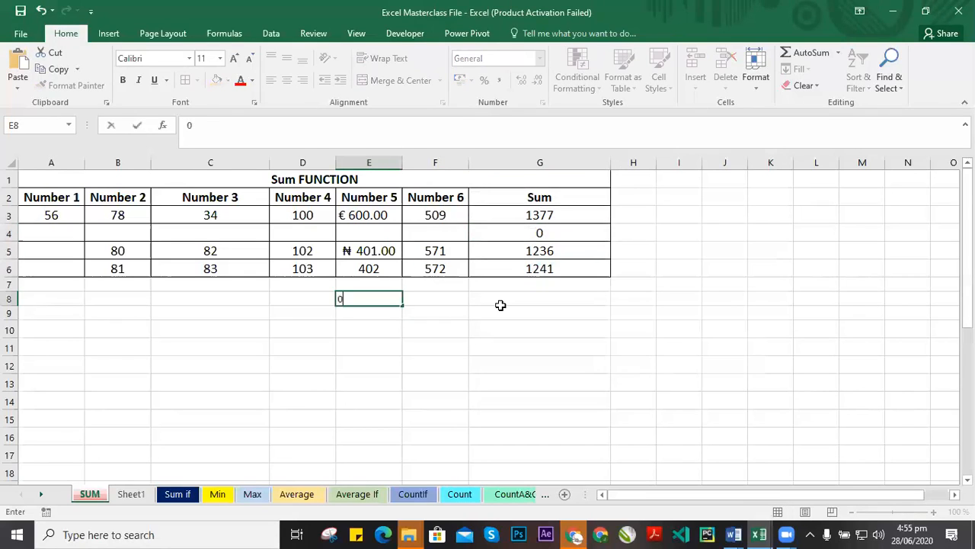
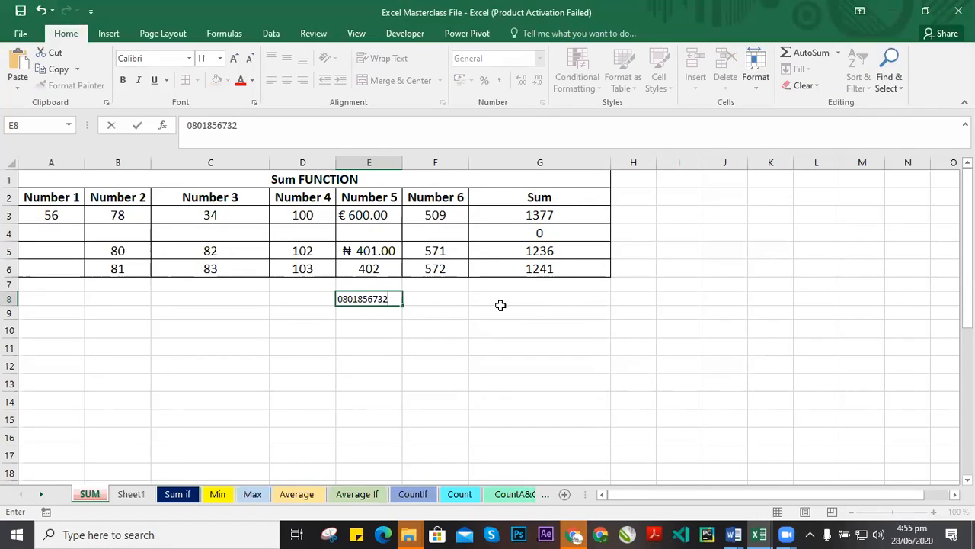
pyautogui.click(462, 297)
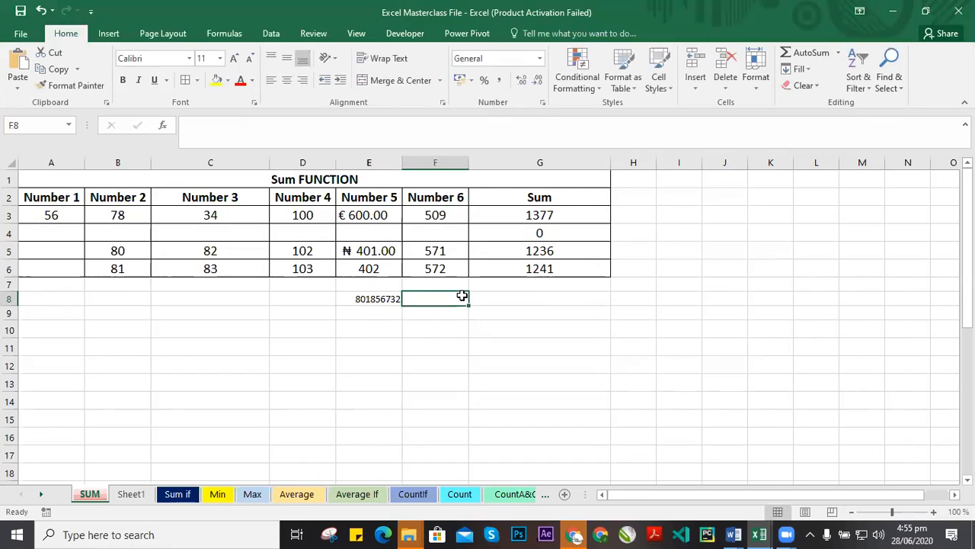
pyautogui.click(362, 299)
pyautogui.doubleClick(367, 300)
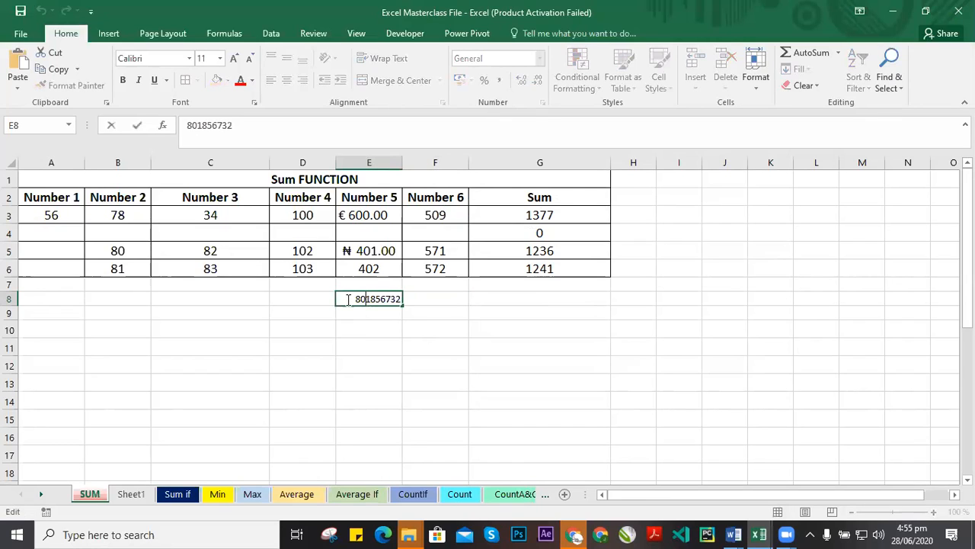
pyautogui.press('BackSpace')
pyautogui.press('BackSpace')
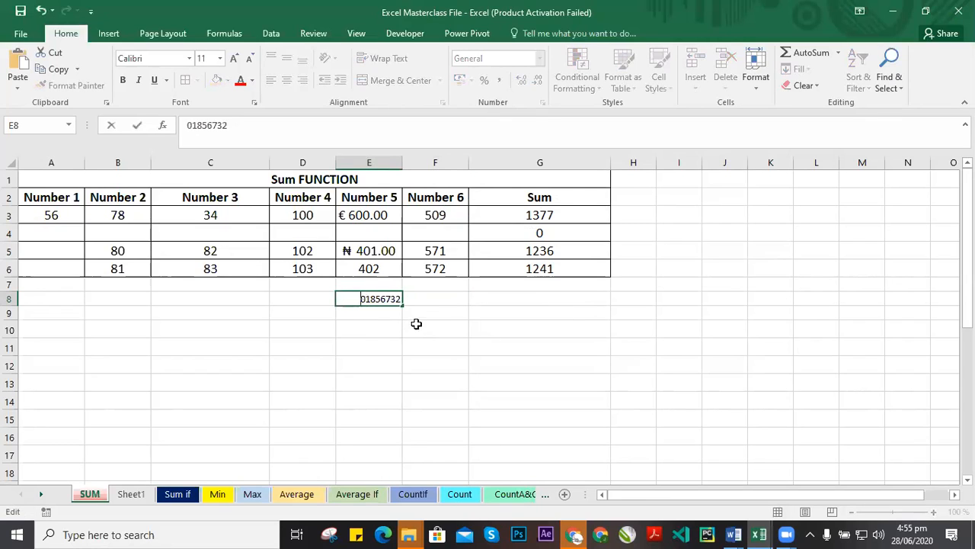
pyautogui.click(471, 309)
pyautogui.click(385, 300)
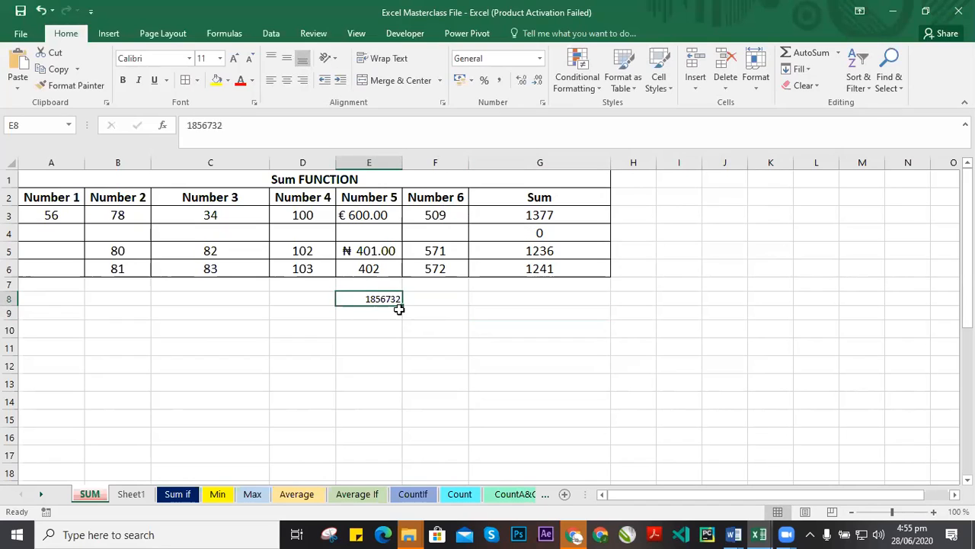
pyautogui.press('BackSpace')
pyautogui.press('Up')
pyautogui.click(373, 297)
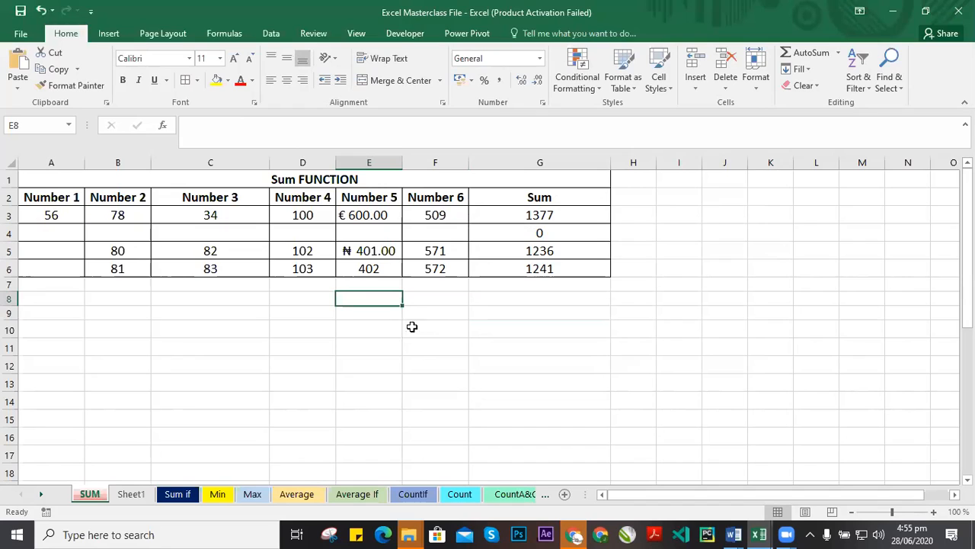
# Enter the phone number, including its leading zero, in E8.
pyautogui.click(442, 302)
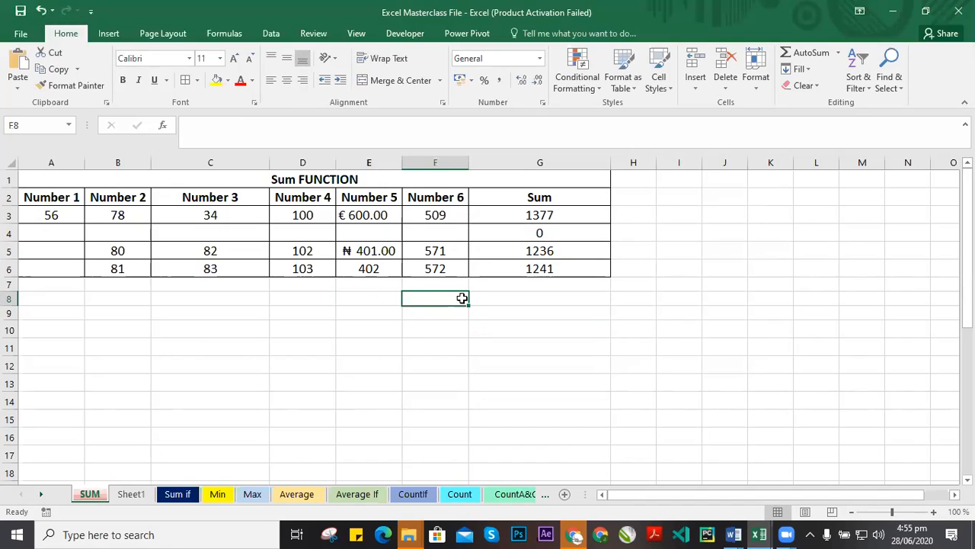
pyautogui.click(384, 311)
pyautogui.click(365, 287)
pyautogui.click(384, 300)
pyautogui.doubleClick(394, 301)
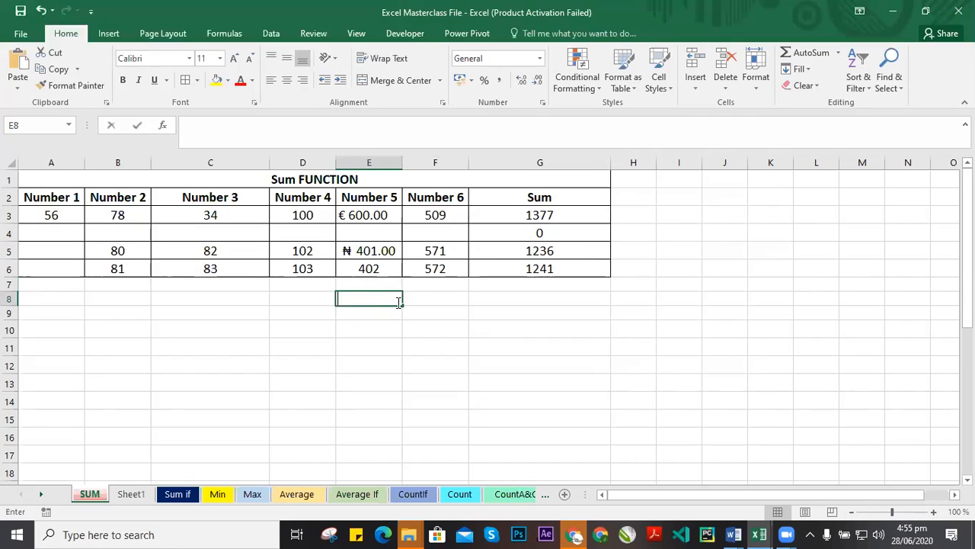
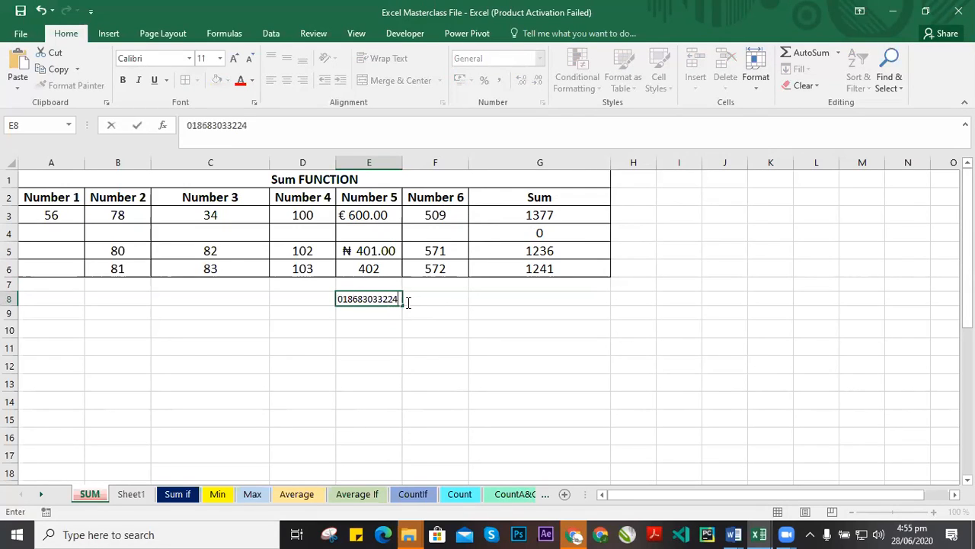
pyautogui.press('Return')
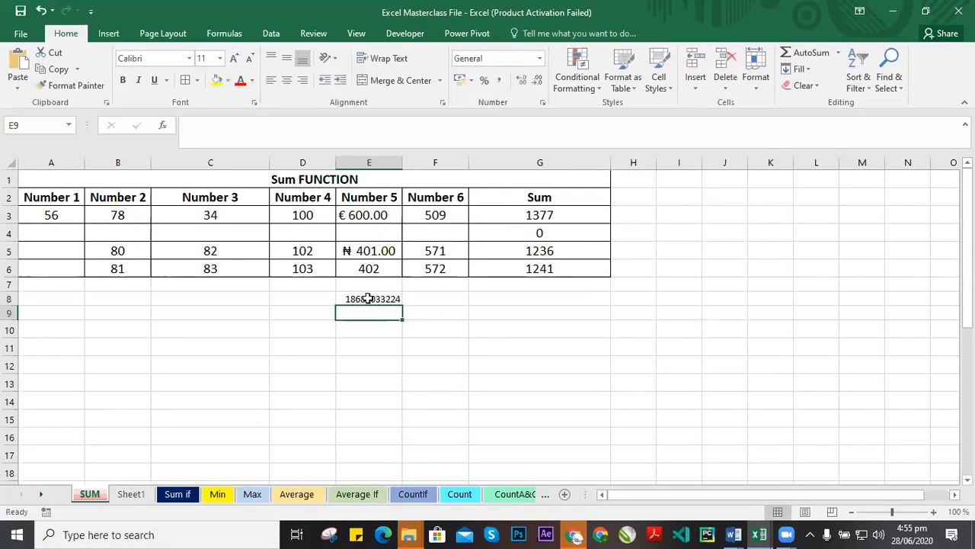
# Set E8's font size to 20 and widen column E to fit the number.
pyautogui.click(368, 298)
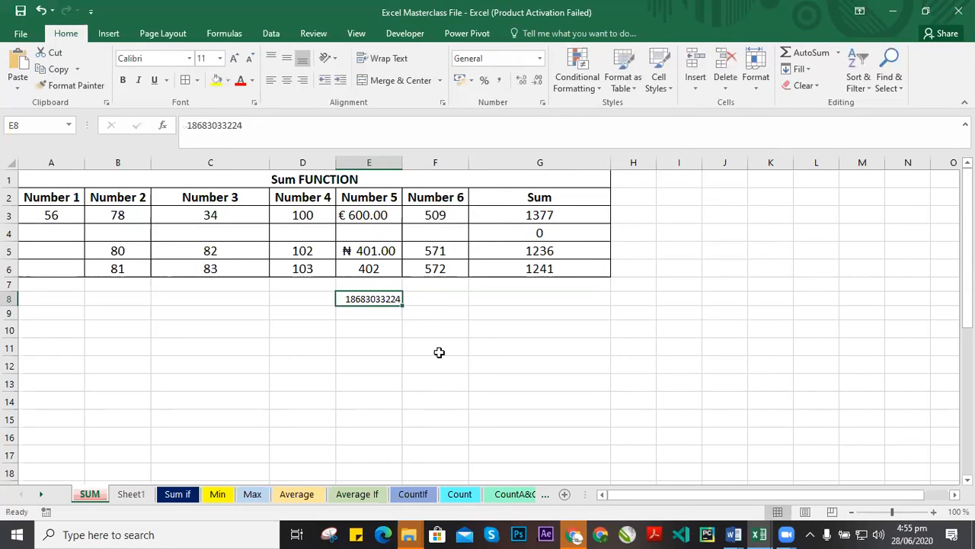
pyautogui.click(221, 58)
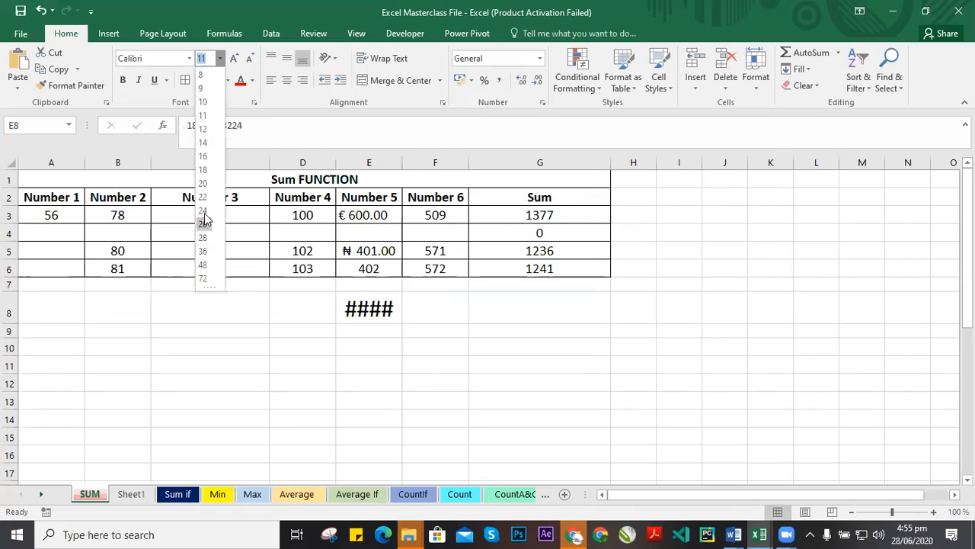
pyautogui.click(203, 183)
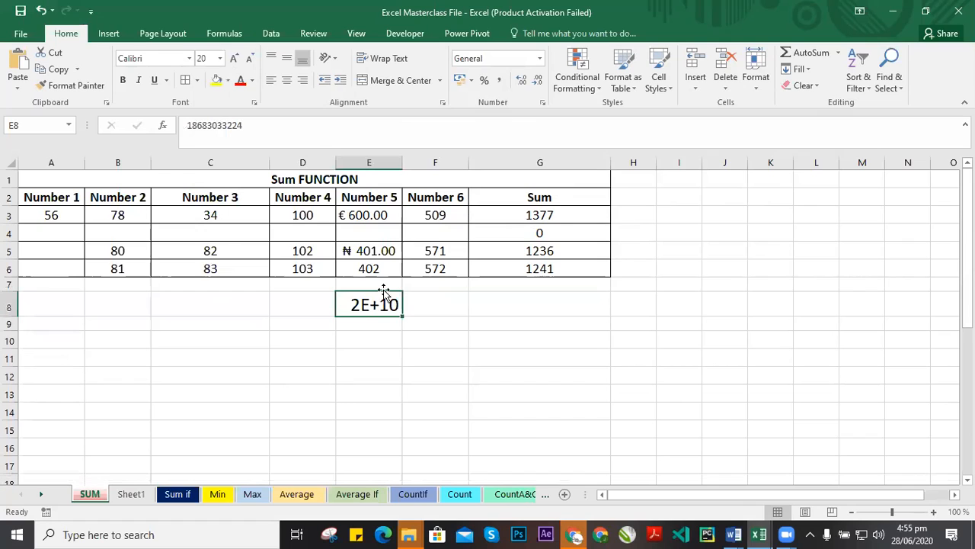
pyautogui.moveTo(401, 163); pyautogui.dragTo(504, 174)
# Try adding the leading zero back to E8's number by editing the cell.
pyautogui.click(532, 311)
pyautogui.doubleClick(413, 305)
pyautogui.write('9')
pyautogui.press('BackSpace')
pyautogui.write('0')
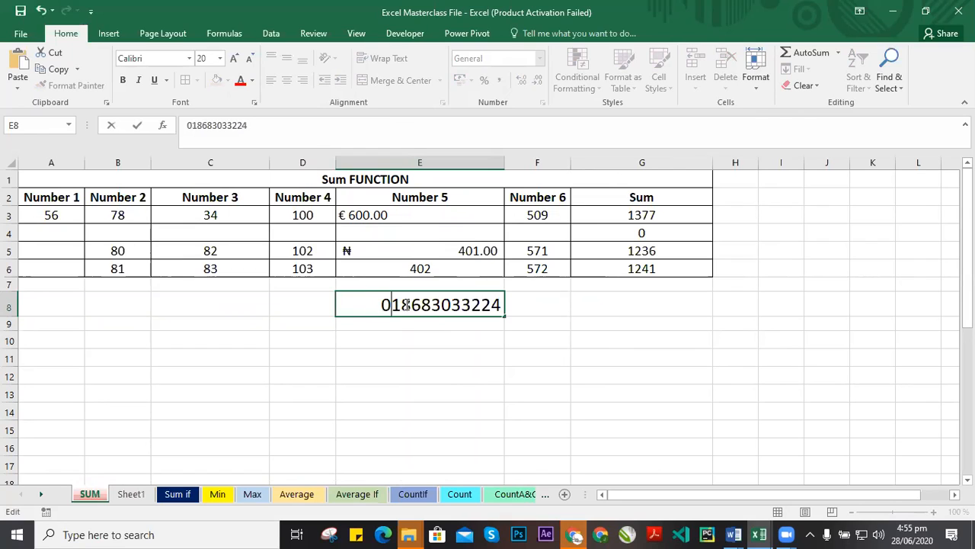
pyautogui.click(429, 366)
pyautogui.click(449, 309)
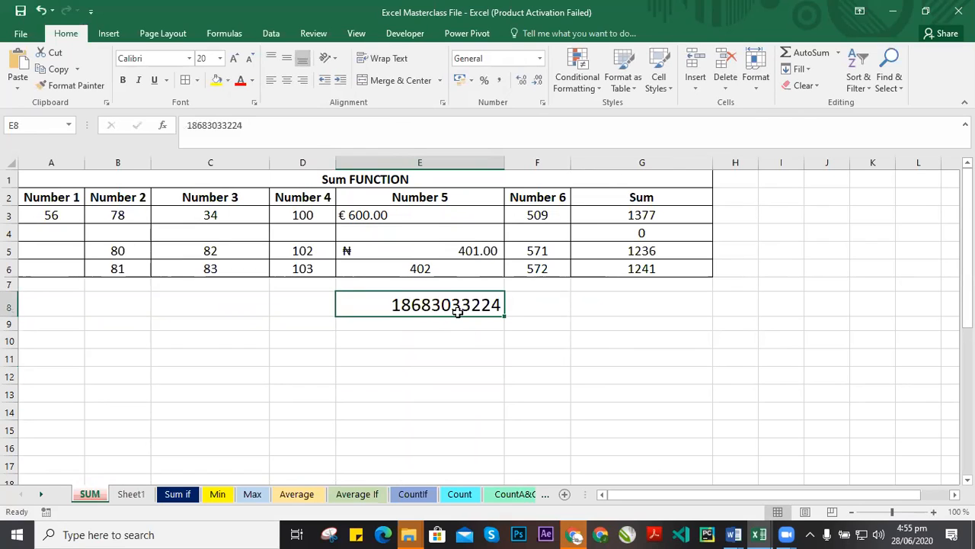
# Open E8's number formats and enter a Custom format code of twelve zeros.
pyautogui.click(543, 104)
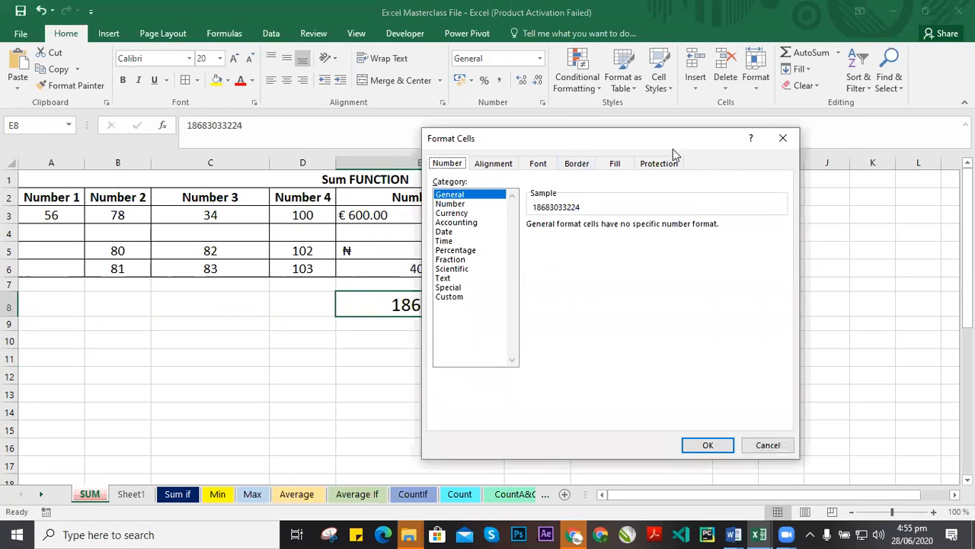
pyautogui.moveTo(547, 147); pyautogui.dragTo(673, 148)
pyautogui.click(553, 298)
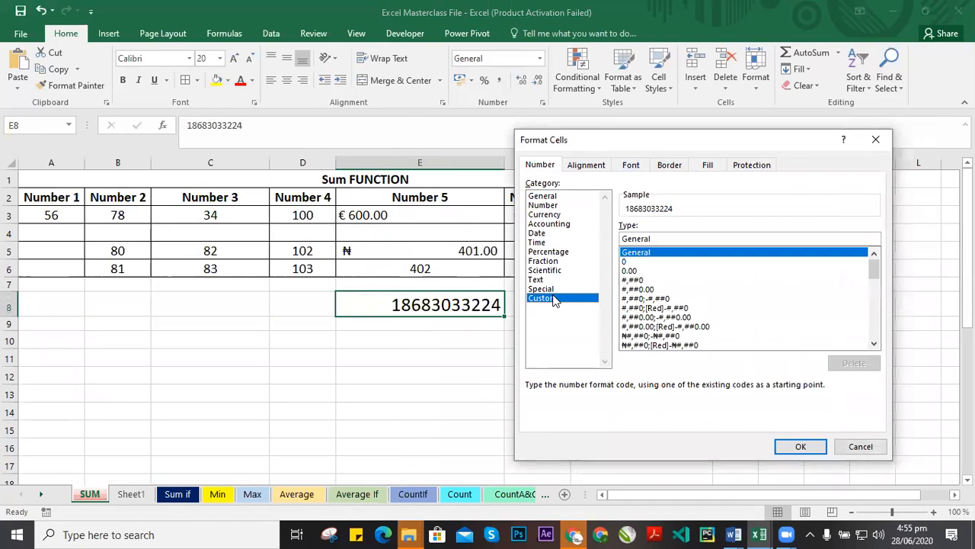
pyautogui.click(625, 261)
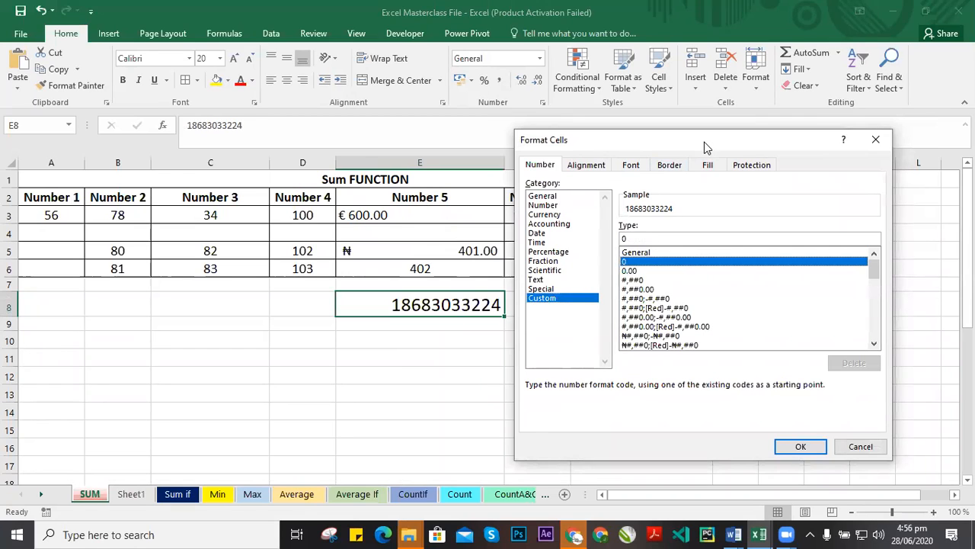
pyautogui.moveTo(704, 141); pyautogui.dragTo(691, 125)
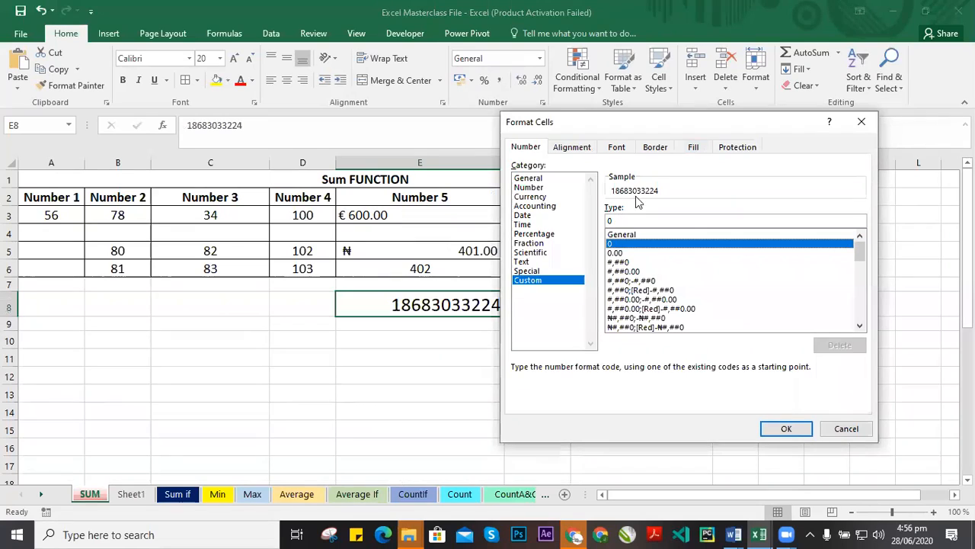
pyautogui.moveTo(677, 133); pyautogui.dragTo(519, 330)
pyautogui.click(419, 427)
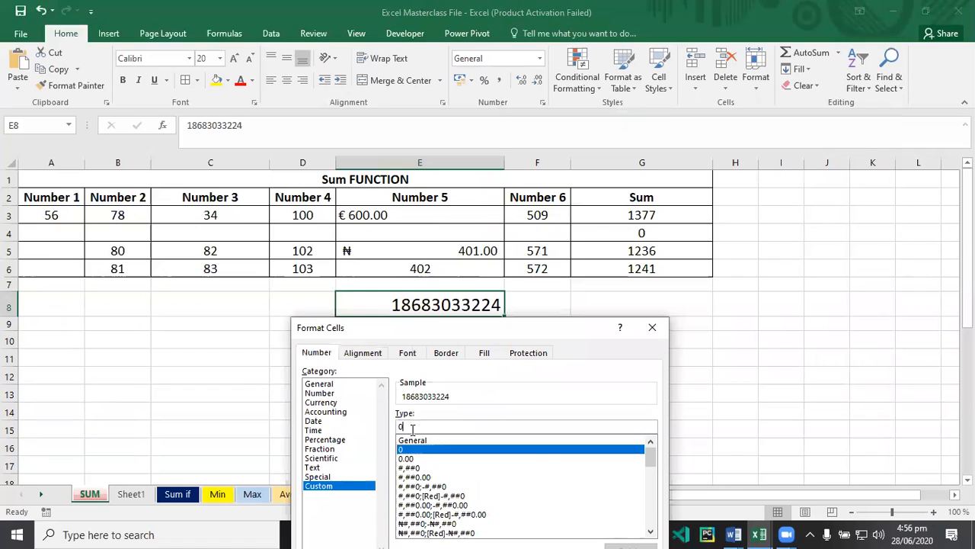
pyautogui.write('000')
pyautogui.moveTo(426, 425); pyautogui.dragTo(394, 431)
pyautogui.write('000')
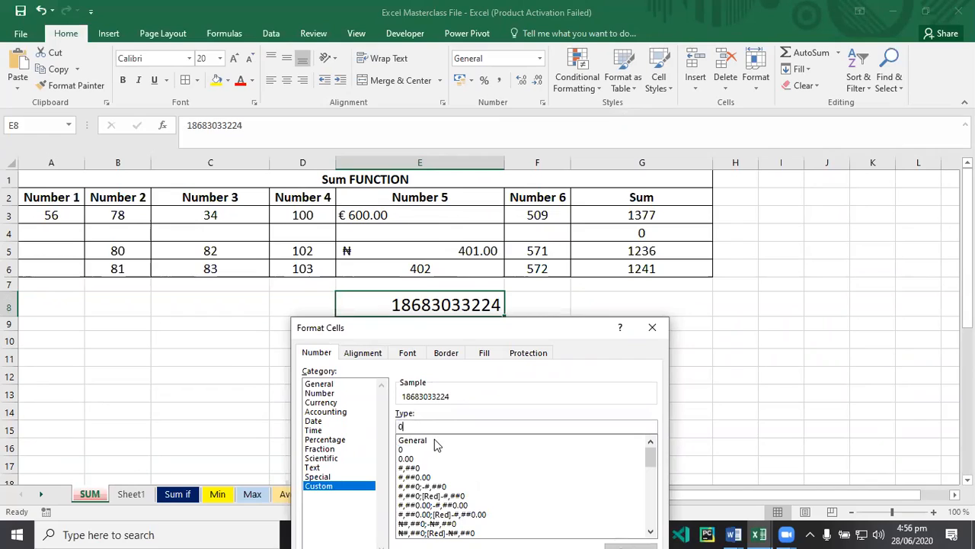
pyautogui.write('00')
pyautogui.write('00')
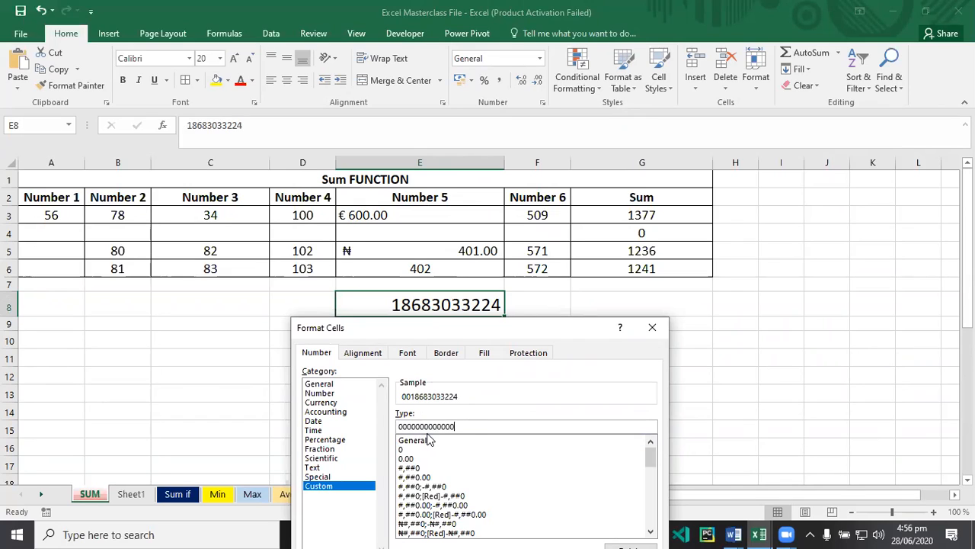
pyautogui.press('BackSpace')
# Pick the 0 Custom format code for E8 and apply it.
pyautogui.doubleClick(470, 430)
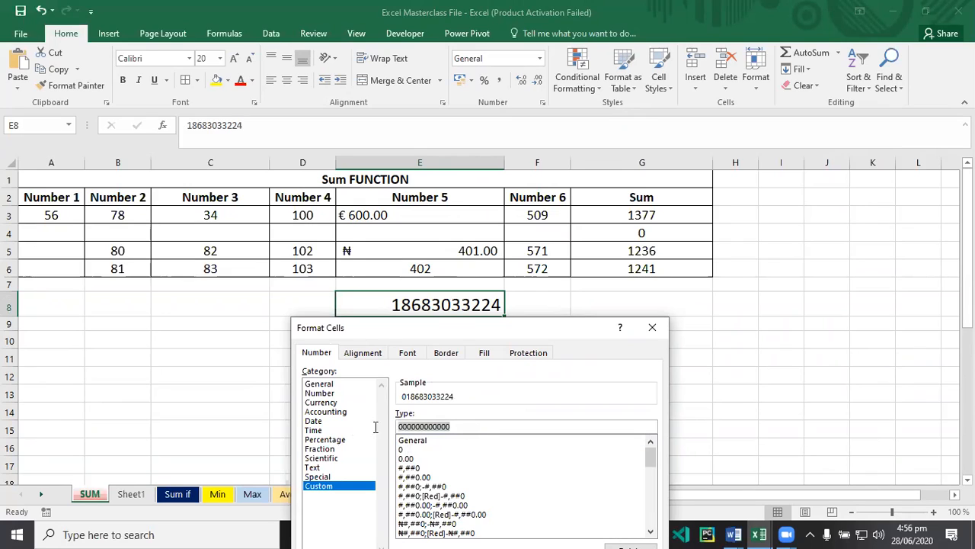
pyautogui.click(472, 427)
pyautogui.moveTo(389, 428); pyautogui.dragTo(387, 430)
pyautogui.click(467, 427)
pyautogui.moveTo(456, 425); pyautogui.dragTo(396, 426)
pyautogui.click(463, 427)
pyautogui.moveTo(464, 425); pyautogui.dragTo(358, 425)
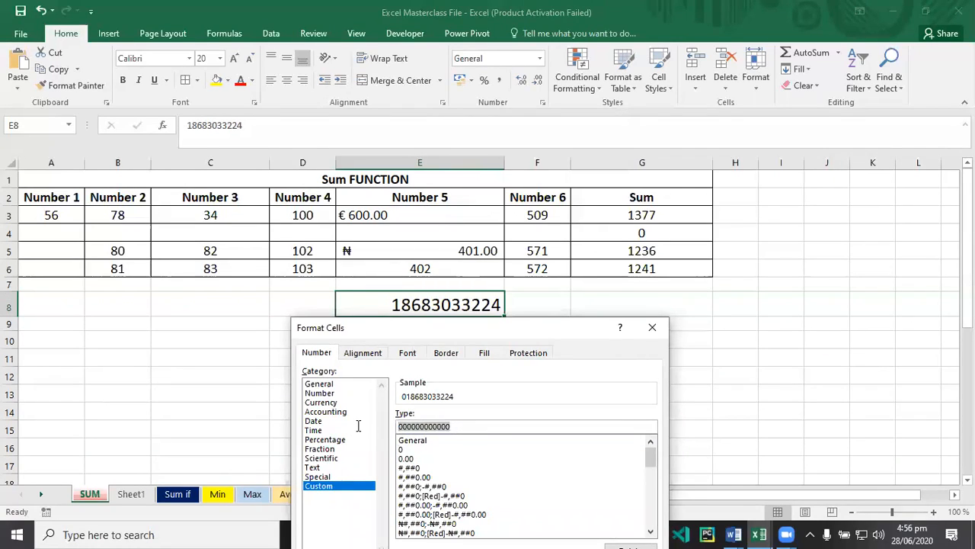
pyautogui.click(464, 425)
pyautogui.moveTo(465, 425); pyautogui.dragTo(368, 423)
pyautogui.moveTo(484, 338); pyautogui.dragTo(489, 338)
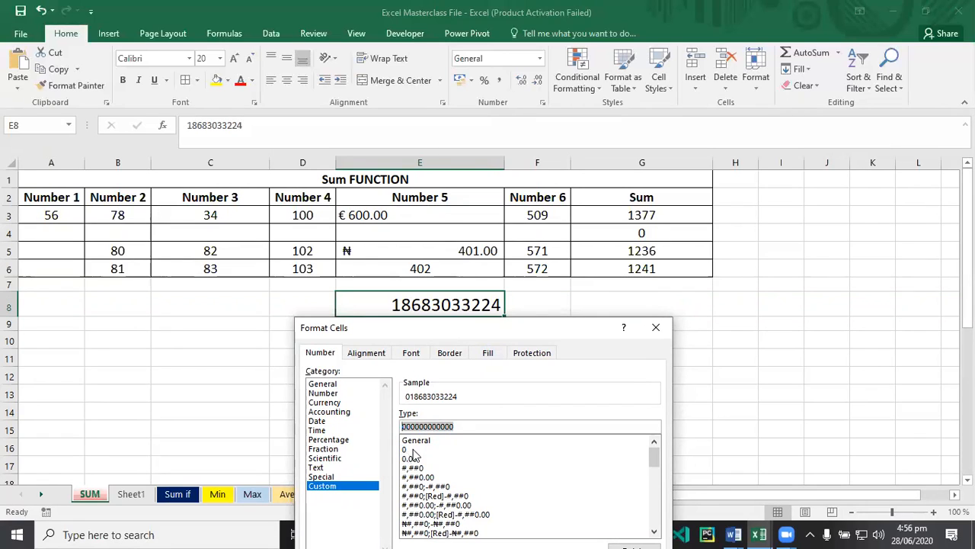
pyautogui.click(404, 450)
pyautogui.press('Return')
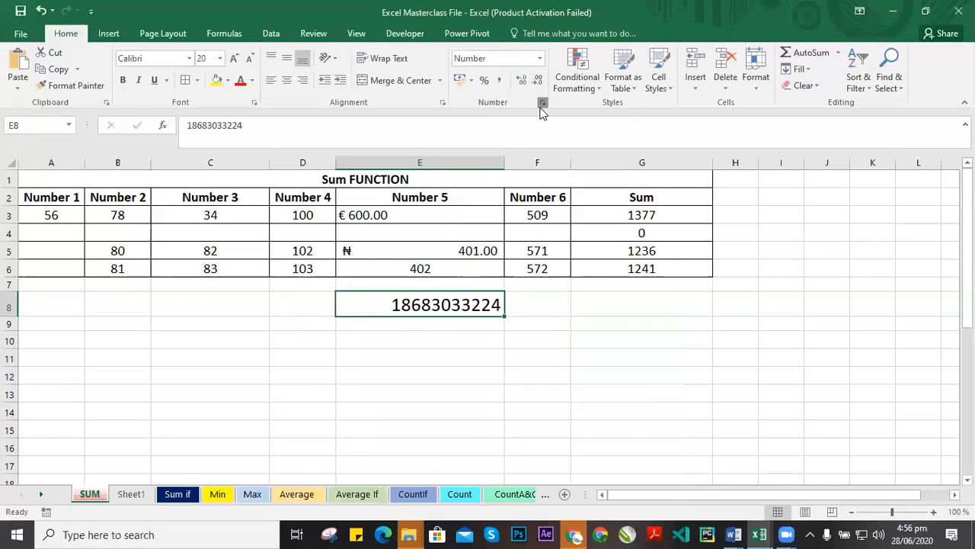
pyautogui.click(542, 102)
pyautogui.moveTo(441, 194); pyautogui.dragTo(474, 345)
pyautogui.click(357, 448)
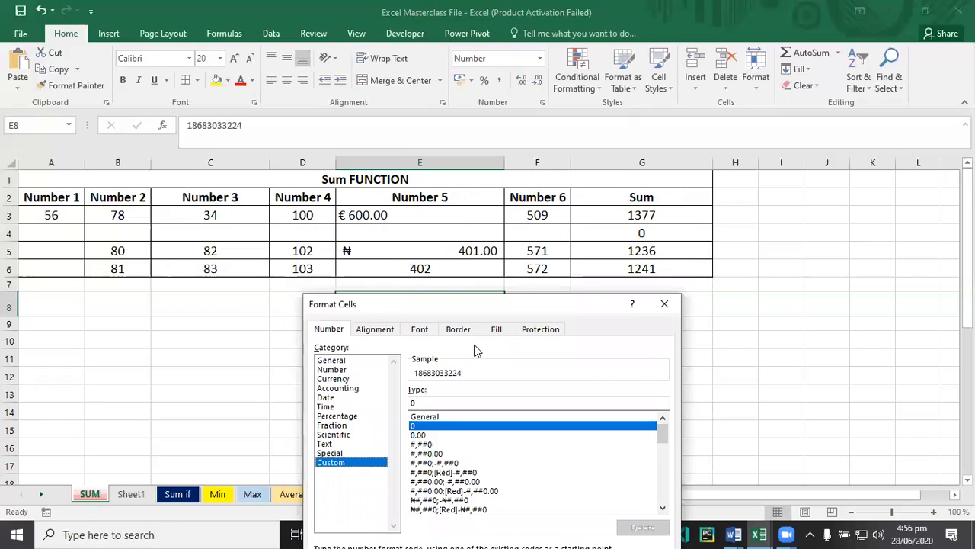
pyautogui.click(409, 441)
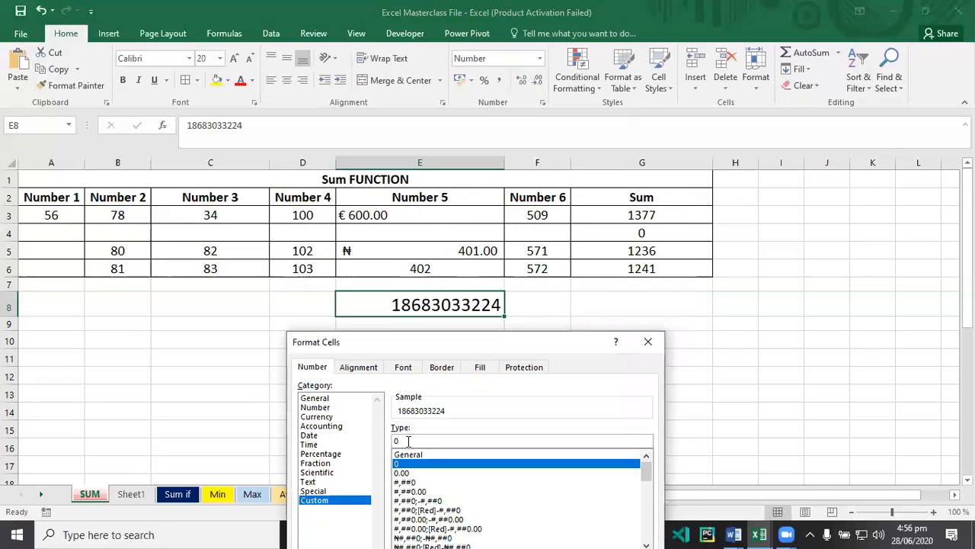
pyautogui.write('000000000000')
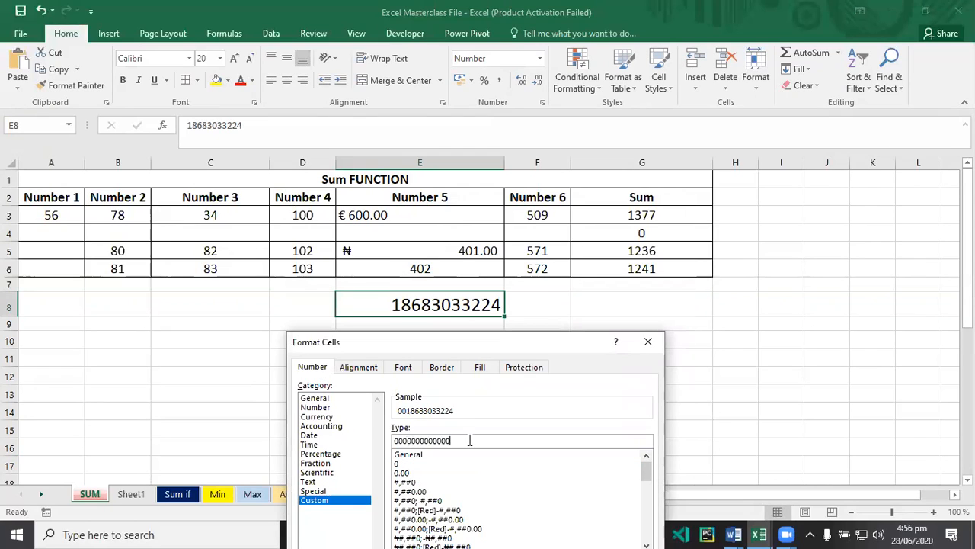
pyautogui.press('BackSpace')
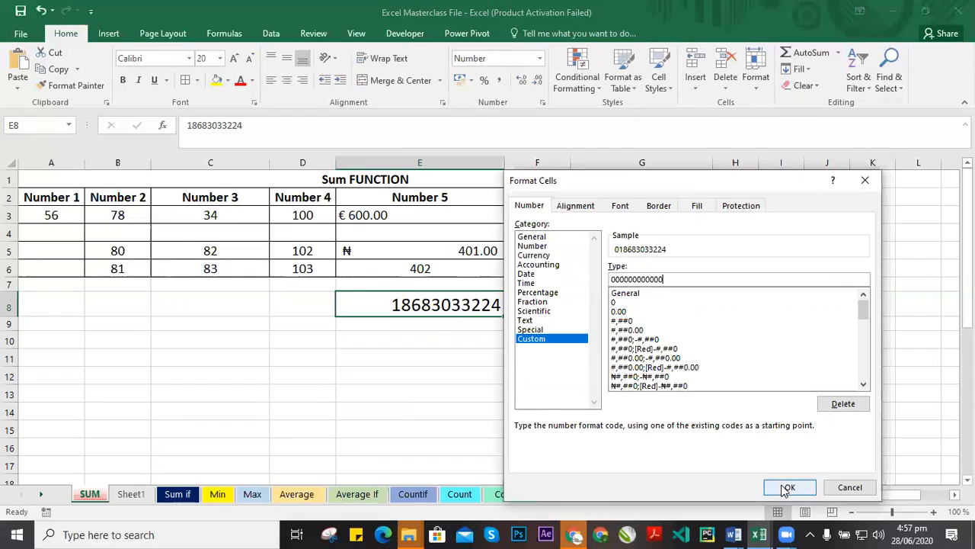
pyautogui.click(787, 489)
# Fill E8's formatted number down through E12.
pyautogui.click(457, 327)
pyautogui.click(442, 297)
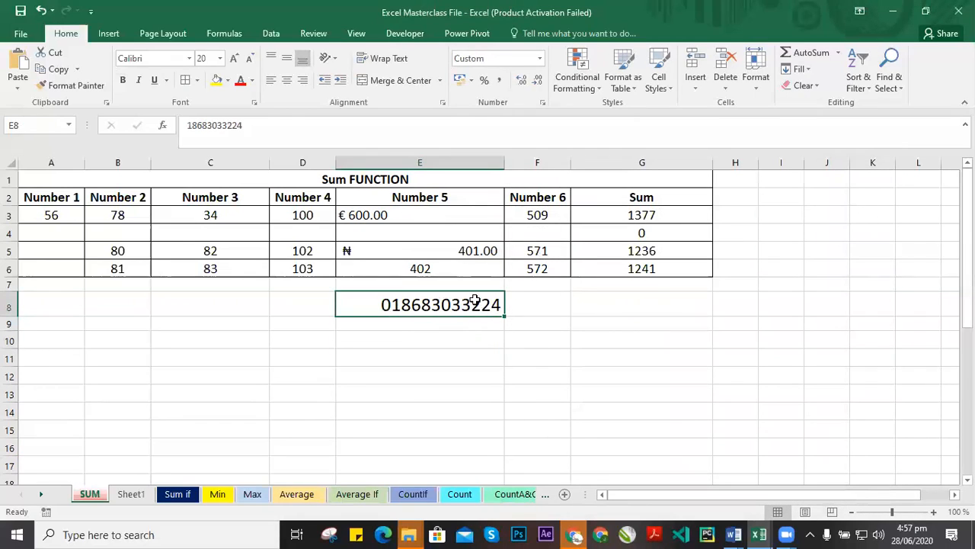
pyautogui.moveTo(503, 315); pyautogui.dragTo(496, 392)
# Inspect the stored values behind the formatted phone numbers in E8 through E12.
pyautogui.click(472, 329)
pyautogui.click(460, 297)
pyautogui.click(464, 332)
pyautogui.doubleClick(402, 329)
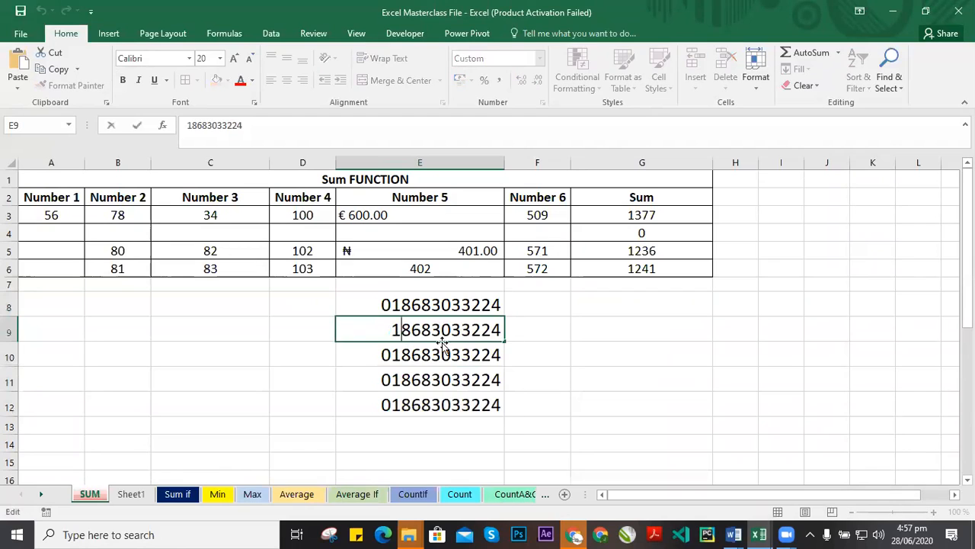
pyautogui.click(396, 305)
pyautogui.doubleClick(431, 305)
pyautogui.click(451, 348)
pyautogui.click(445, 335)
pyautogui.doubleClick(443, 337)
pyautogui.click(467, 356)
pyautogui.doubleClick(467, 356)
pyautogui.click(453, 387)
pyautogui.press('Up')
pyautogui.press('Up')
pyautogui.press('Up')
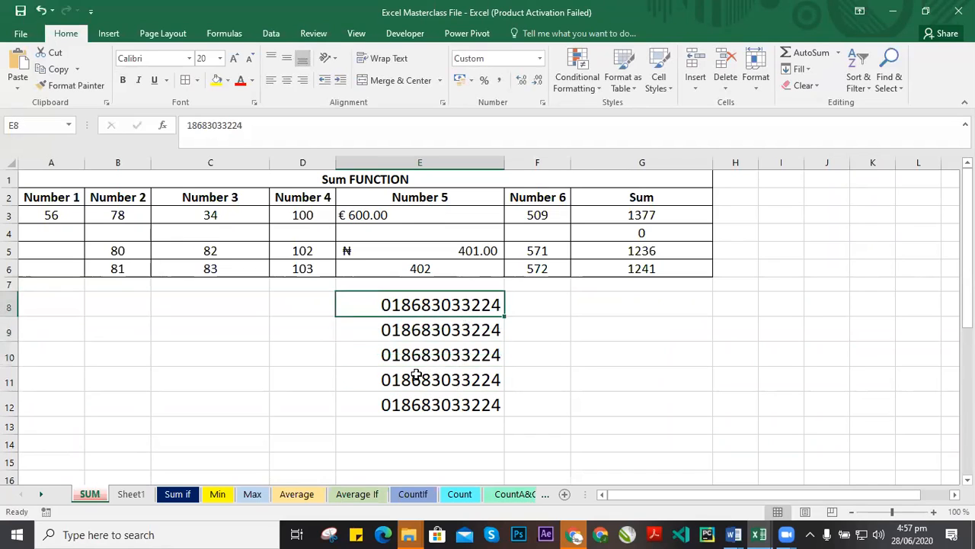
# Check the number formats applied to the Number 5 cells E3 and E5.
pyautogui.click(538, 297)
pyautogui.click(492, 297)
pyautogui.click(455, 250)
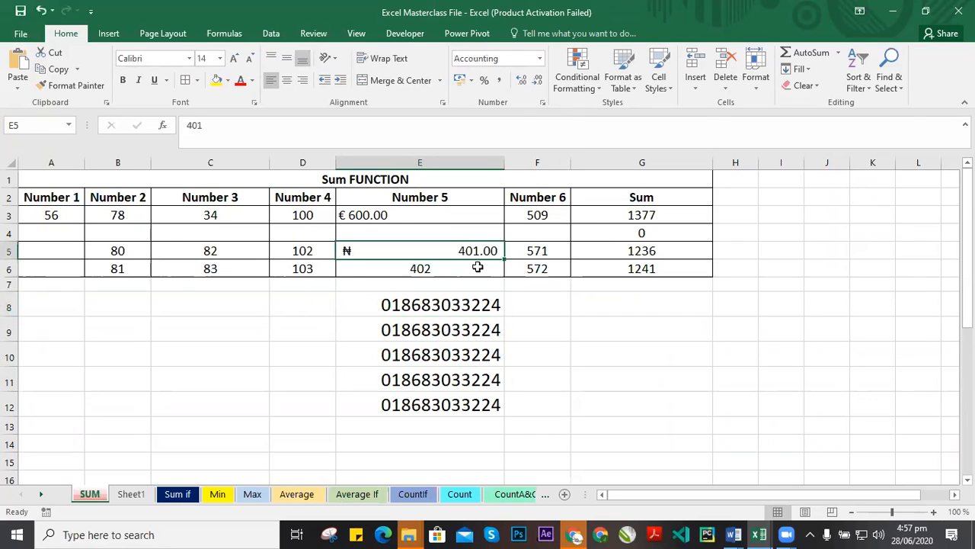
pyautogui.click(390, 216)
pyautogui.click(435, 252)
pyautogui.click(549, 215)
# Enter 15 in cell F8.
pyautogui.click(548, 304)
pyautogui.write('15')
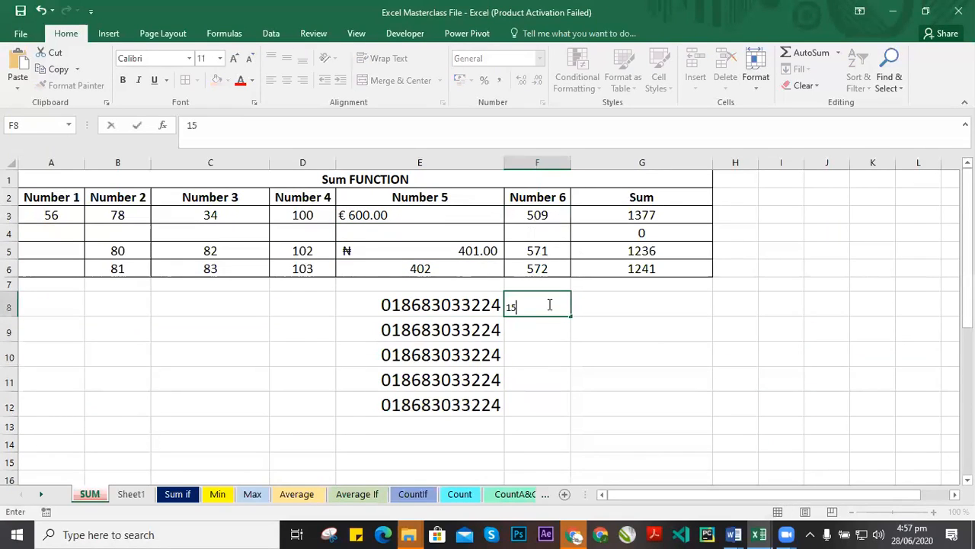
pyautogui.click(469, 307)
# Copy E8's custom number format onto F8 with Format Painter and widen column F to fit.
pyautogui.click(74, 87)
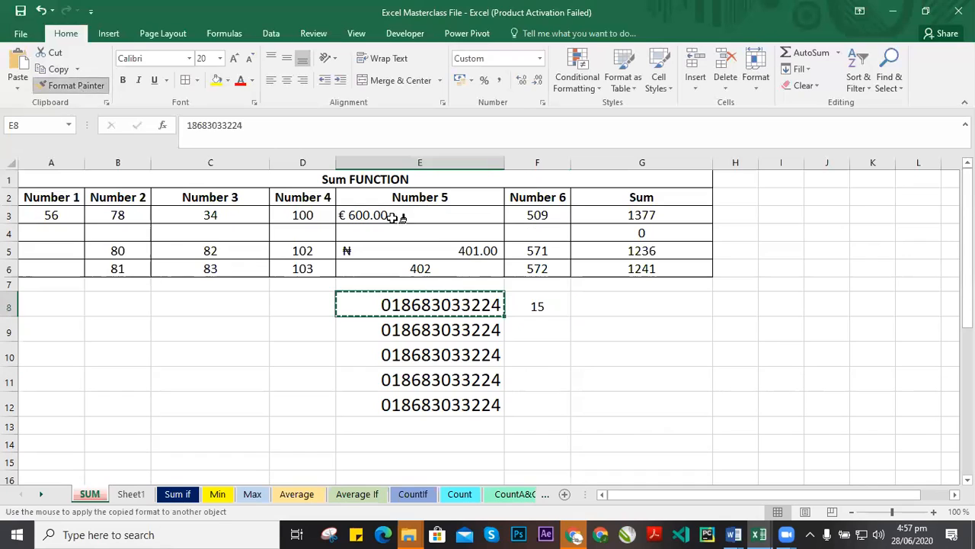
pyautogui.click(556, 302)
pyautogui.moveTo(571, 162); pyautogui.dragTo(657, 162)
pyautogui.click(633, 305)
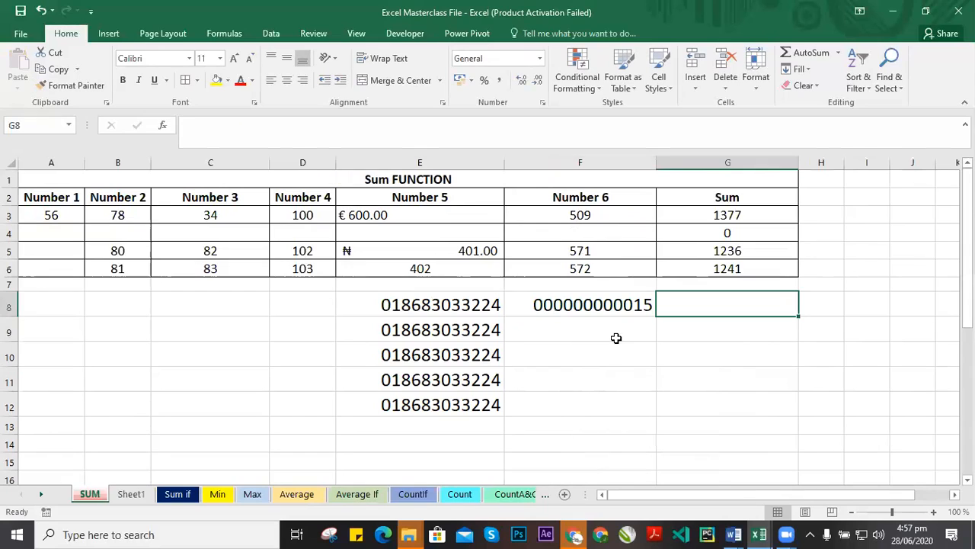
# Re-enter 15 in F8, keeping the cell selected.
pyautogui.click(580, 305)
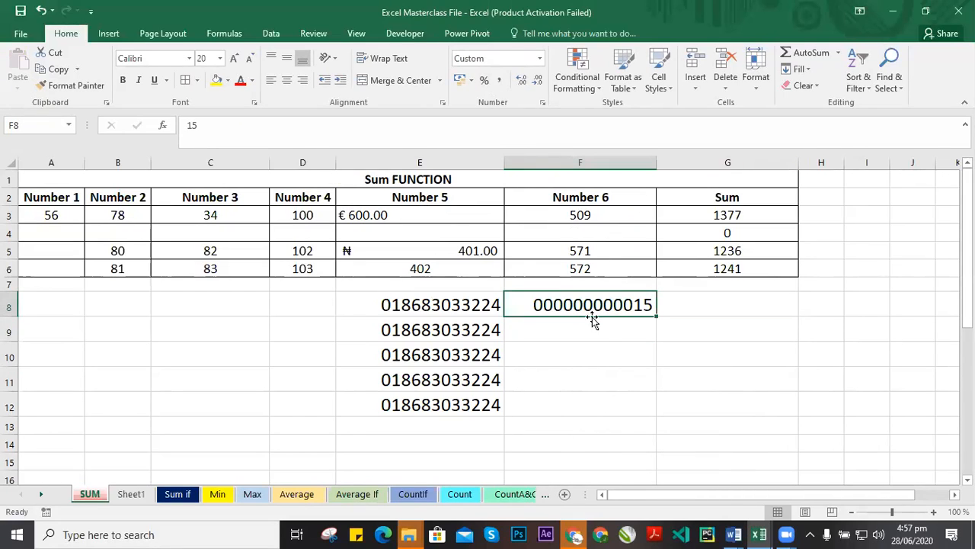
pyautogui.write('15')
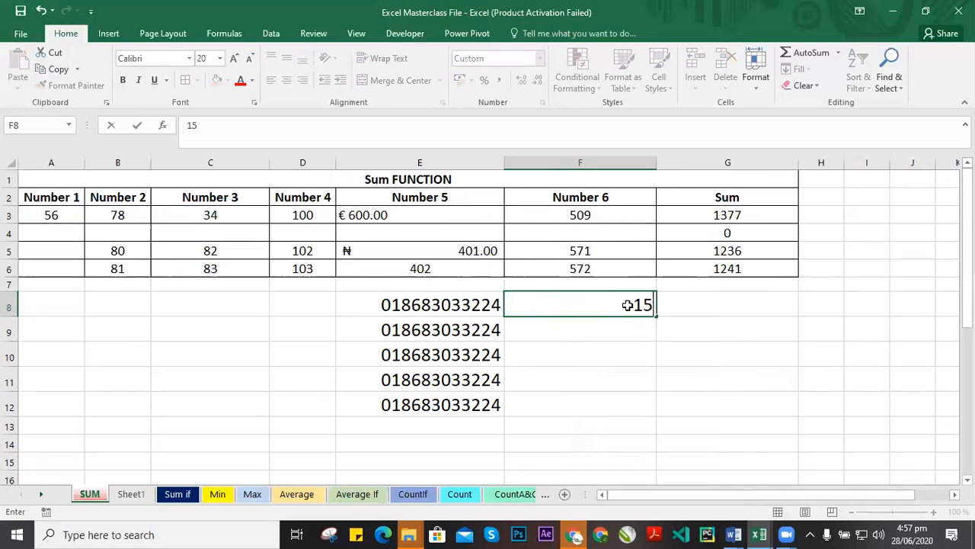
pyautogui.hotkey('ctrl', 'Return')
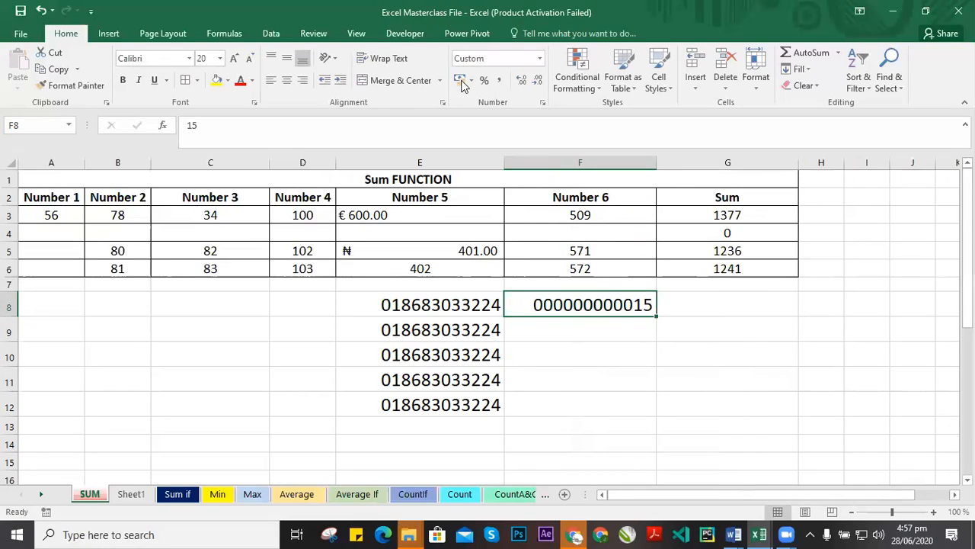
# Switch F8 to the General number format, then apply the Percentage style.
pyautogui.click(539, 59)
pyautogui.click(507, 76)
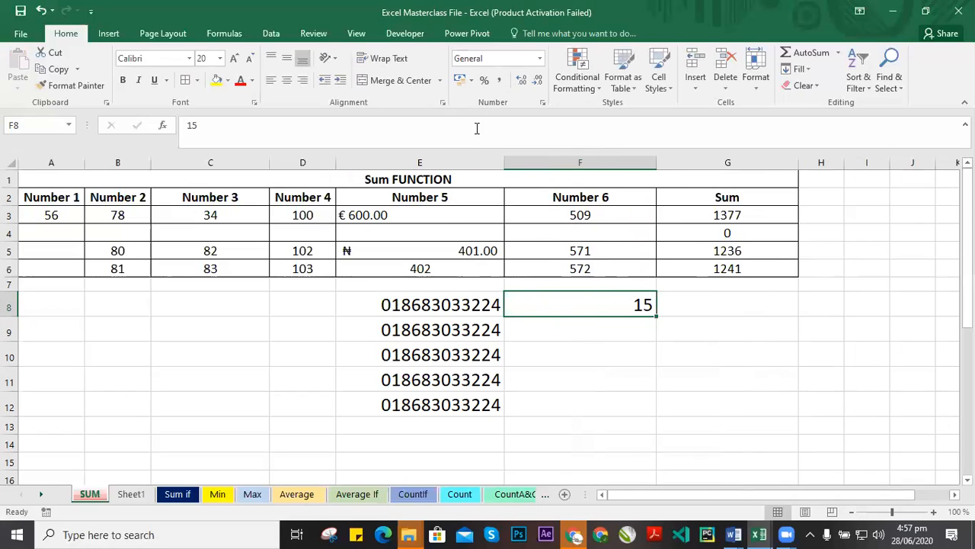
pyautogui.click(485, 80)
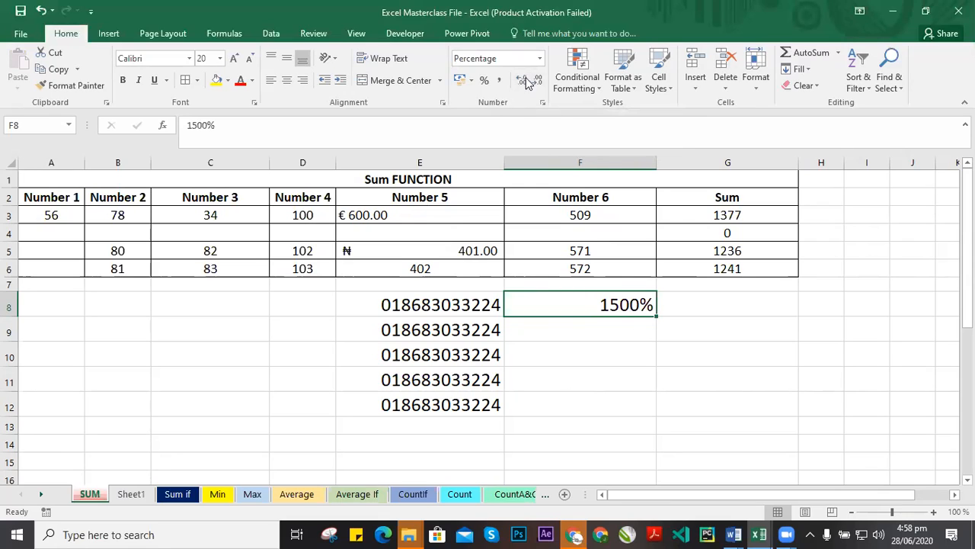
# Add two decimal places to the value in F3.
pyautogui.click(598, 362)
pyautogui.click(613, 304)
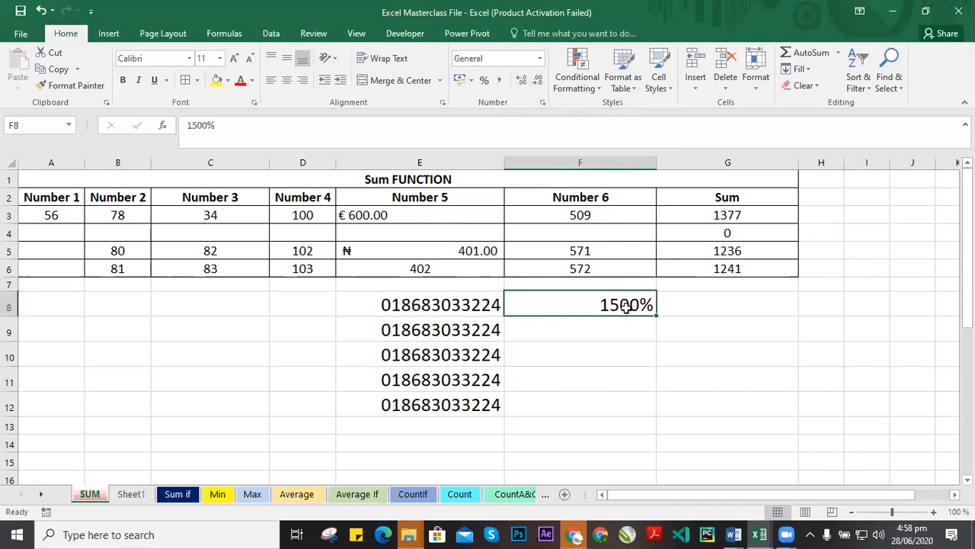
pyautogui.click(607, 220)
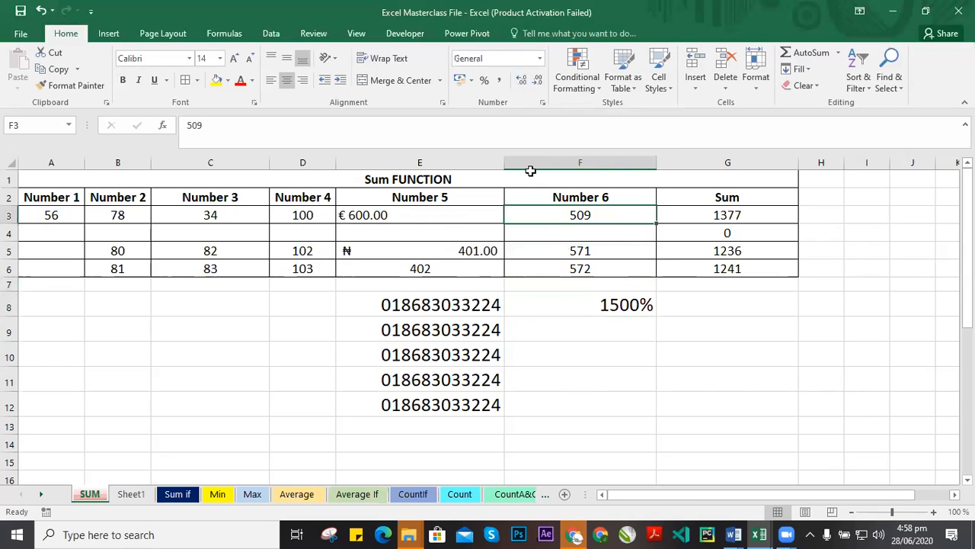
pyautogui.click(522, 84)
pyautogui.click(523, 83)
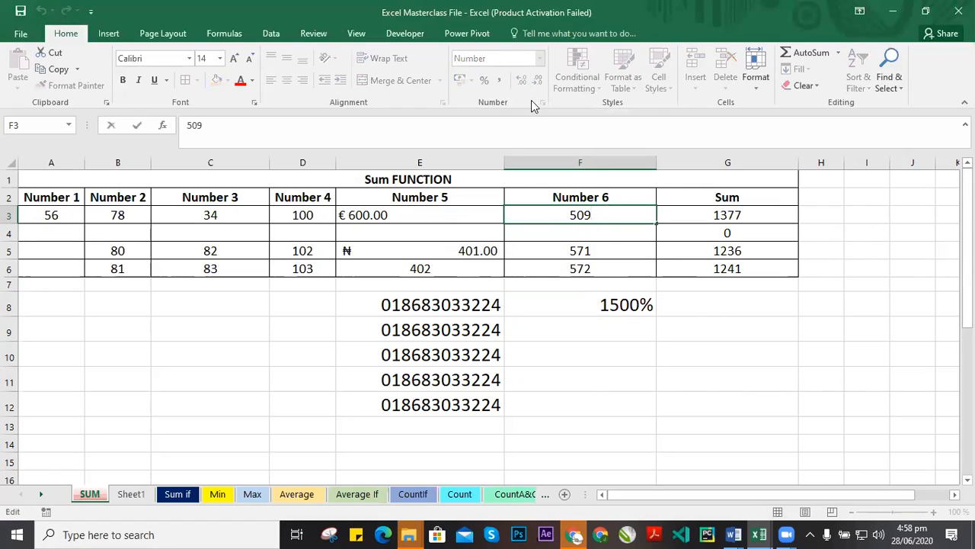
pyautogui.click(596, 284)
pyautogui.click(593, 216)
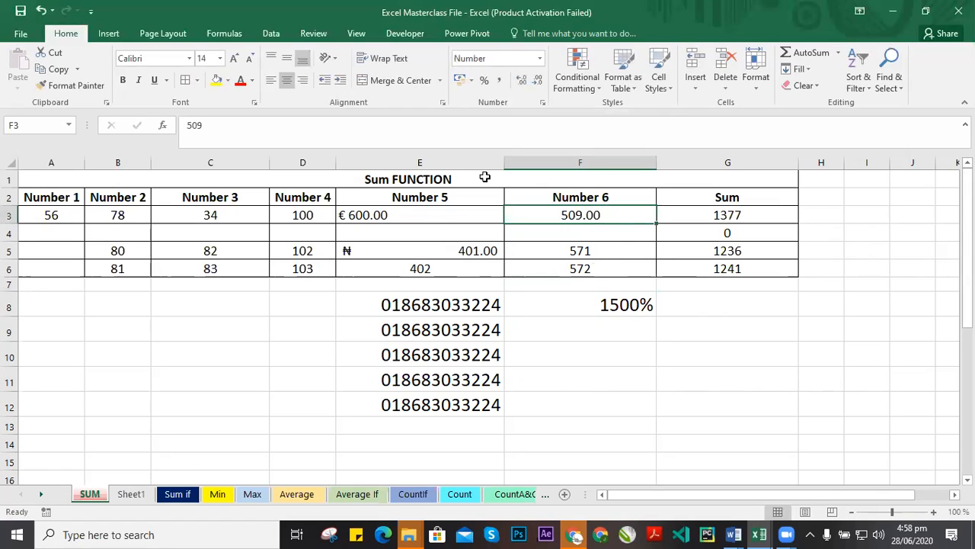
# Remove the two decimal places from F3 by toggling decrease and increase decimal.
pyautogui.click(538, 82)
pyautogui.click(537, 82)
pyautogui.click(521, 81)
pyautogui.click(522, 81)
pyautogui.click(538, 81)
pyautogui.click(538, 81)
# Add two decimal places to F8's percentage, then reduce them again.
pyautogui.click(633, 304)
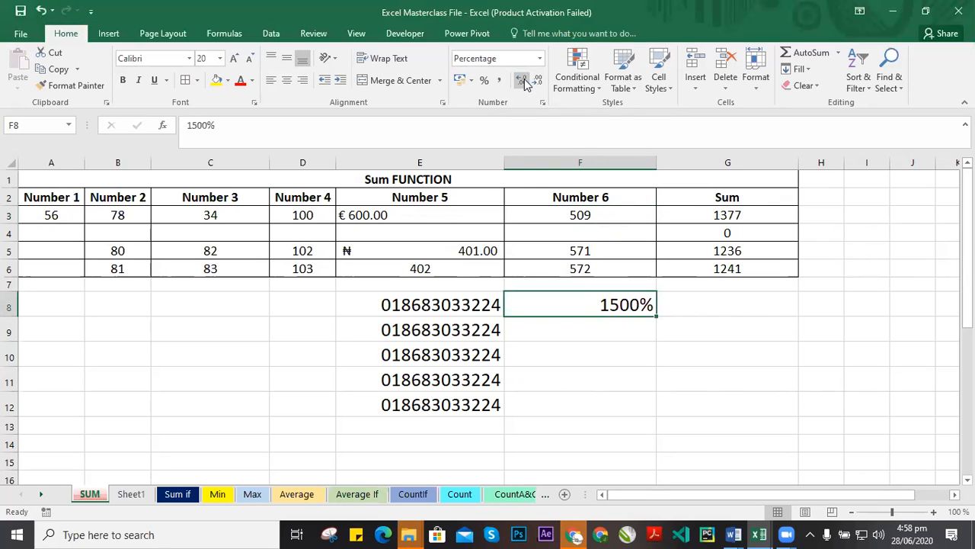
pyautogui.click(522, 80)
pyautogui.click(524, 82)
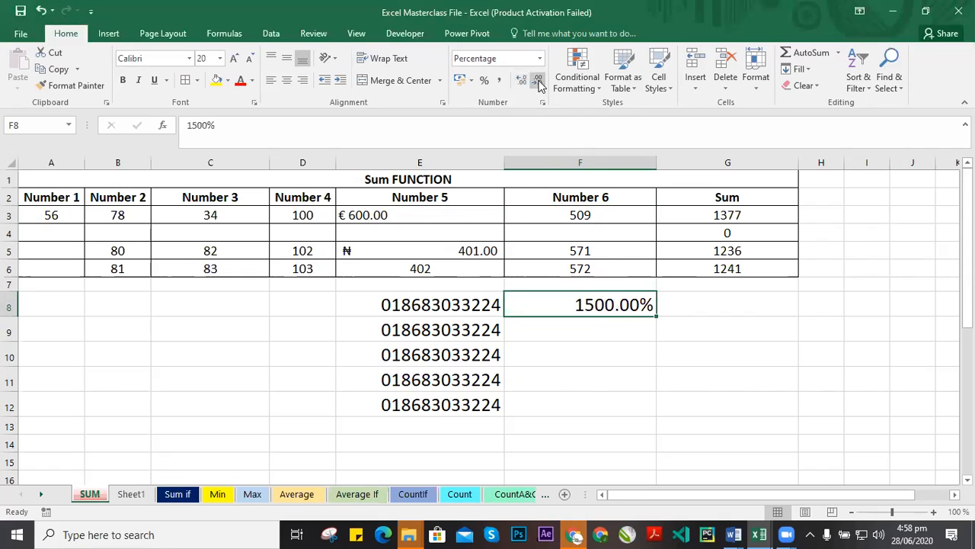
pyautogui.click(537, 80)
pyautogui.click(537, 80)
pyautogui.click(632, 328)
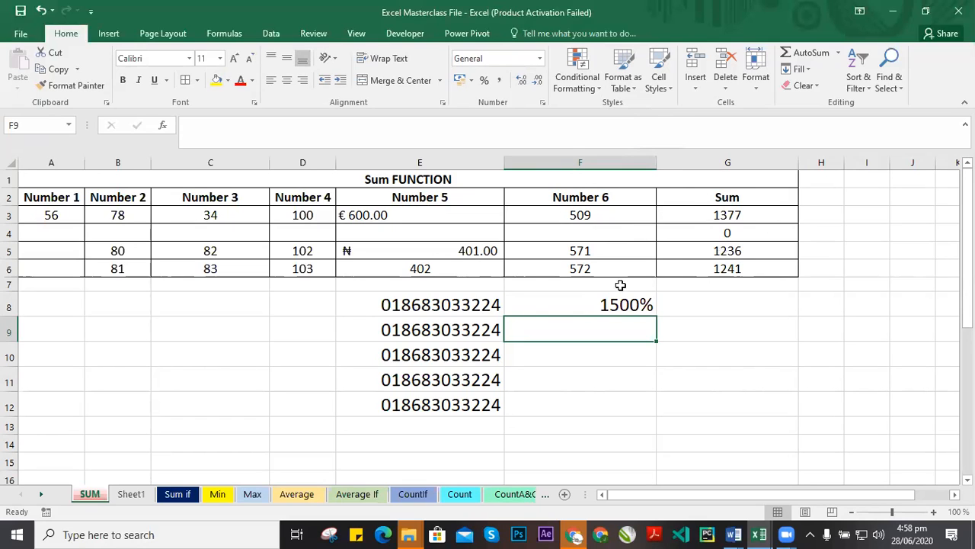
# Clear the phone numbers and percentage from E8:F12.
pyautogui.moveTo(365, 311); pyautogui.dragTo(603, 405)
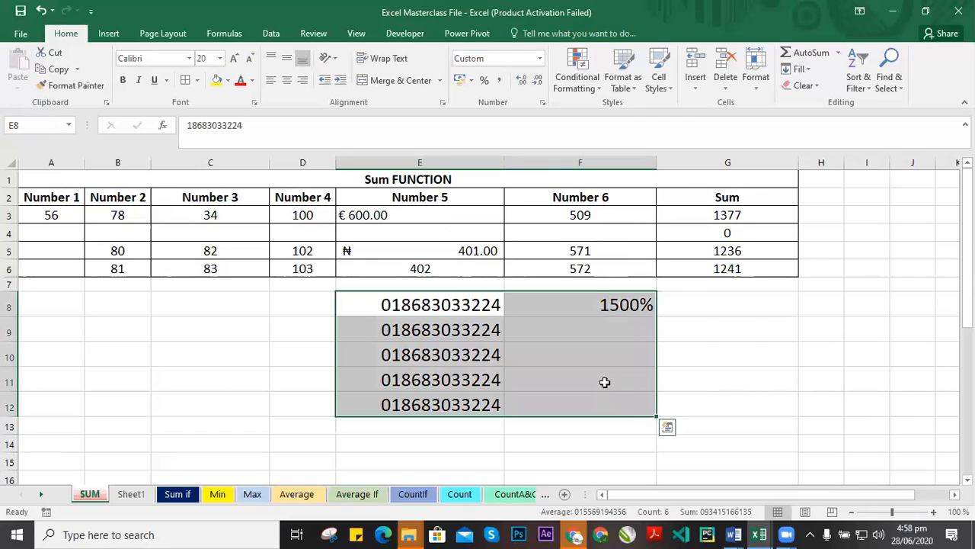
pyautogui.press('BackSpace')
pyautogui.click(580, 399)
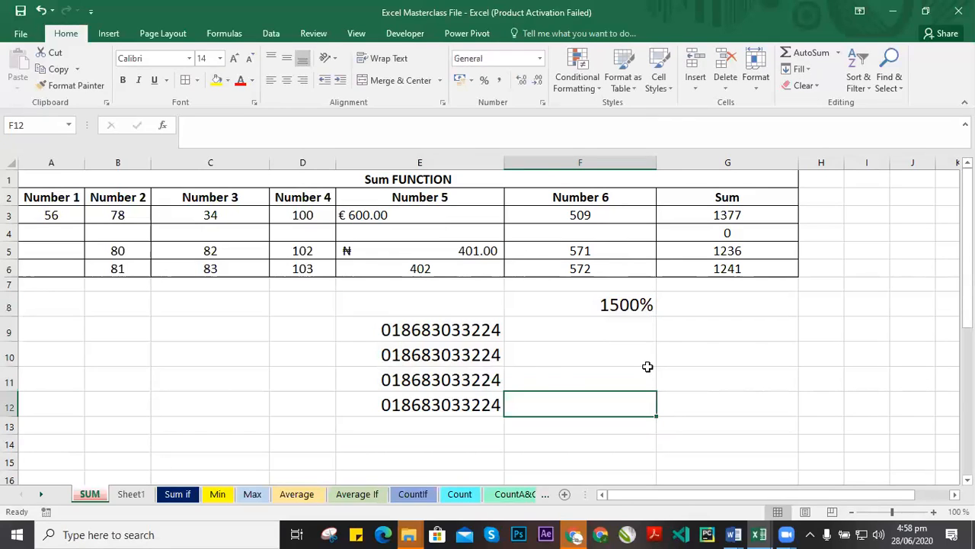
pyautogui.moveTo(419, 305); pyautogui.dragTo(622, 393)
pyautogui.press('Delete')
pyautogui.click(452, 339)
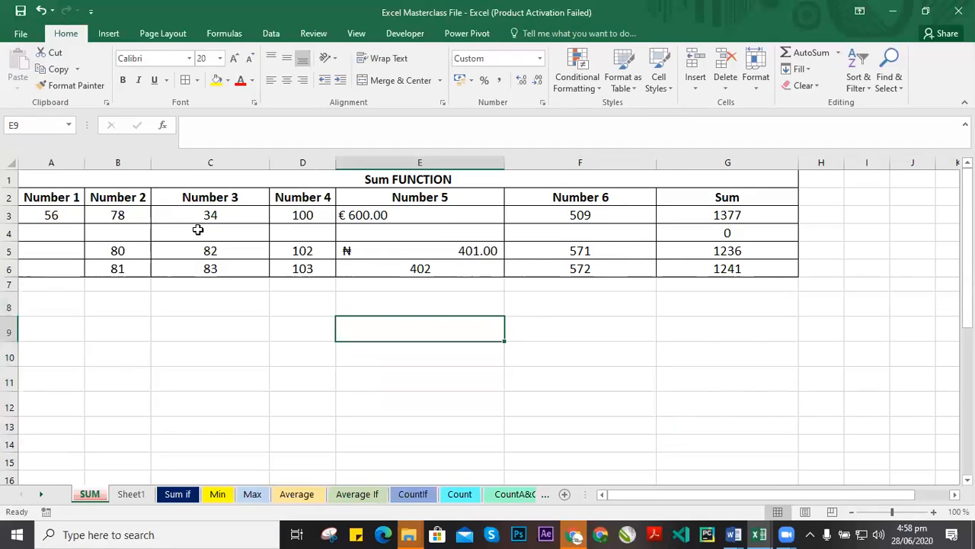
# Switch to Sheet1 and look over the two staff name lists.
pyautogui.click(175, 493)
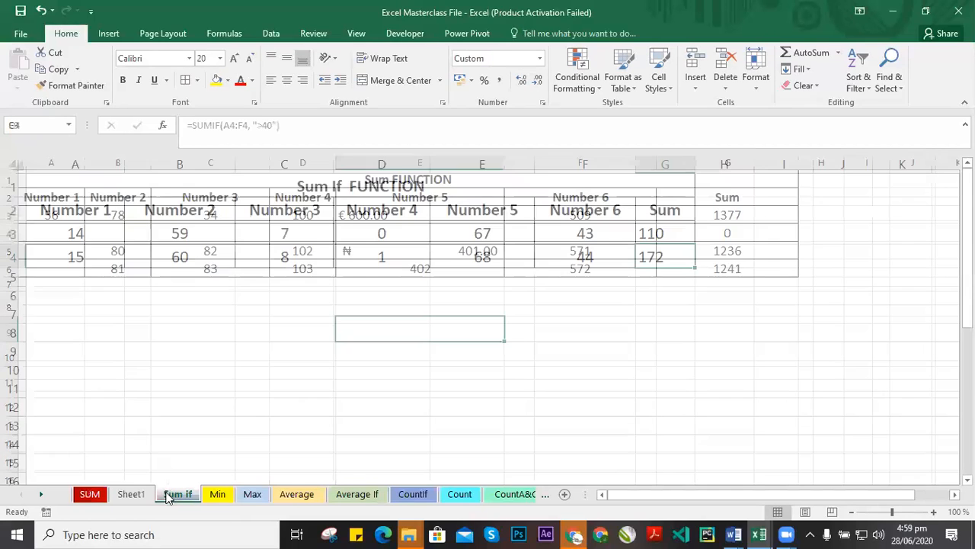
pyautogui.click(141, 495)
pyautogui.click(426, 267)
pyautogui.moveTo(309, 191); pyautogui.dragTo(548, 299)
pyautogui.click(616, 233)
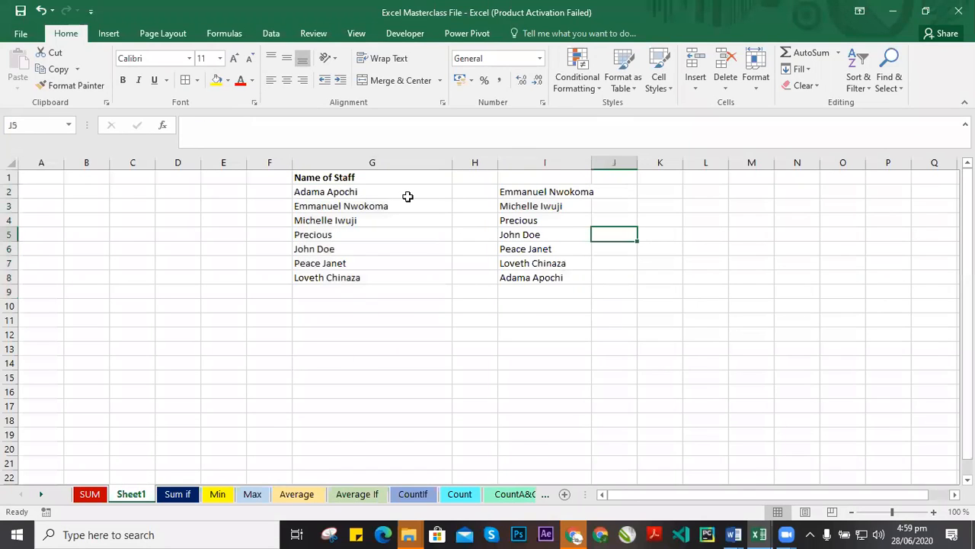
pyautogui.moveTo(509, 190); pyautogui.dragTo(534, 278)
pyautogui.click(301, 336)
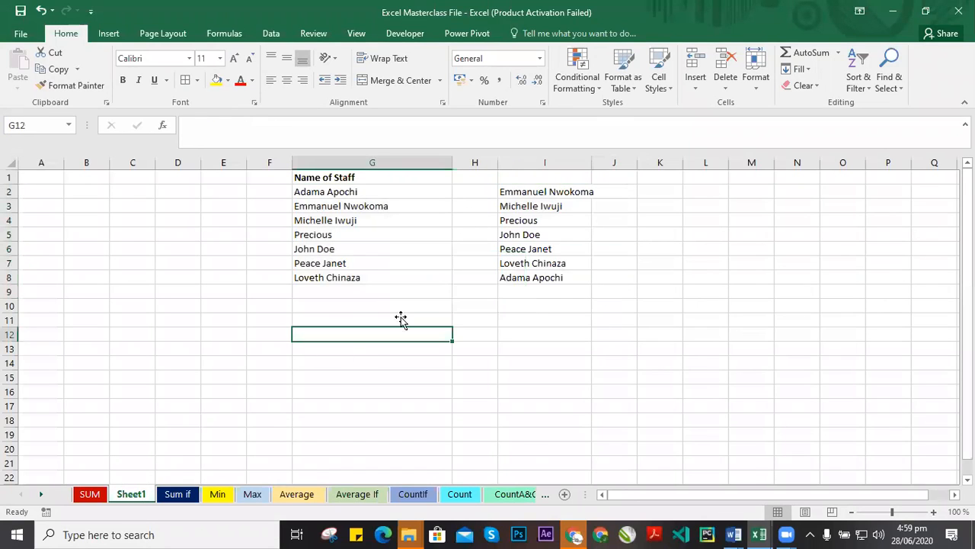
pyautogui.click(504, 206)
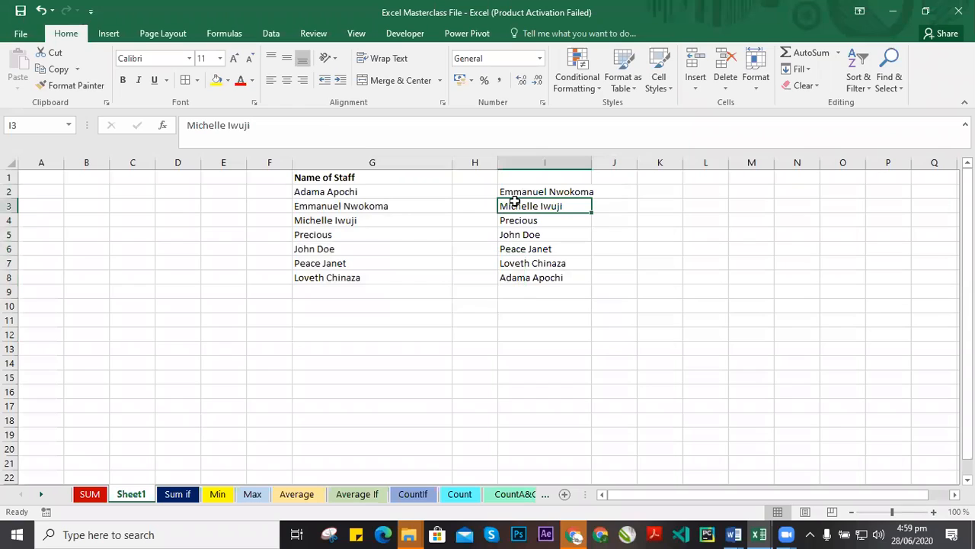
pyautogui.click(357, 204)
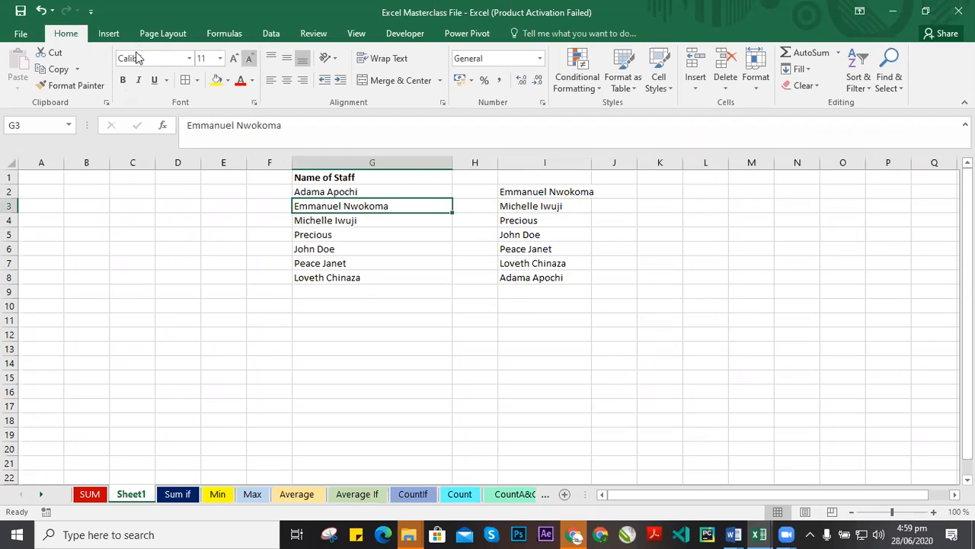
pyautogui.click(189, 58)
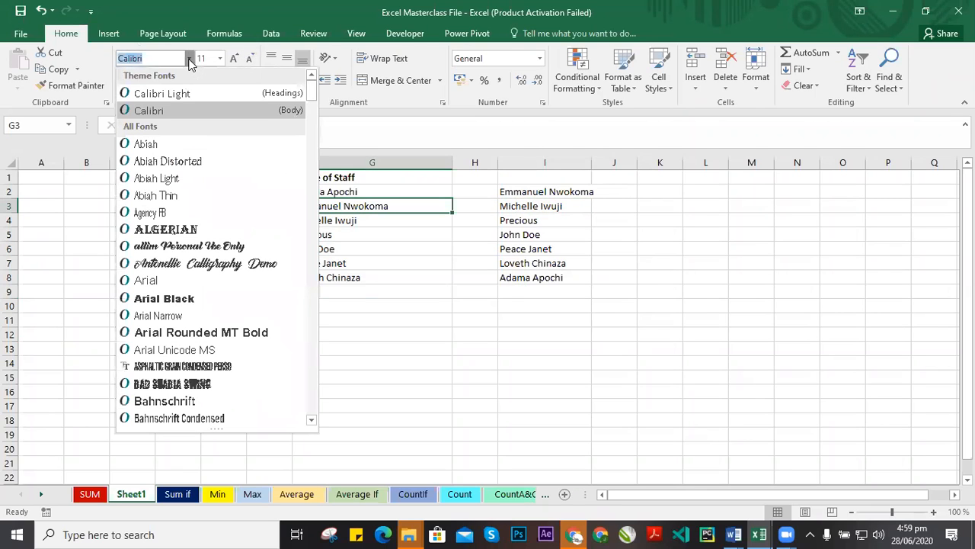
pyautogui.click(189, 59)
pyautogui.click(189, 59)
pyautogui.click(218, 61)
pyautogui.click(219, 58)
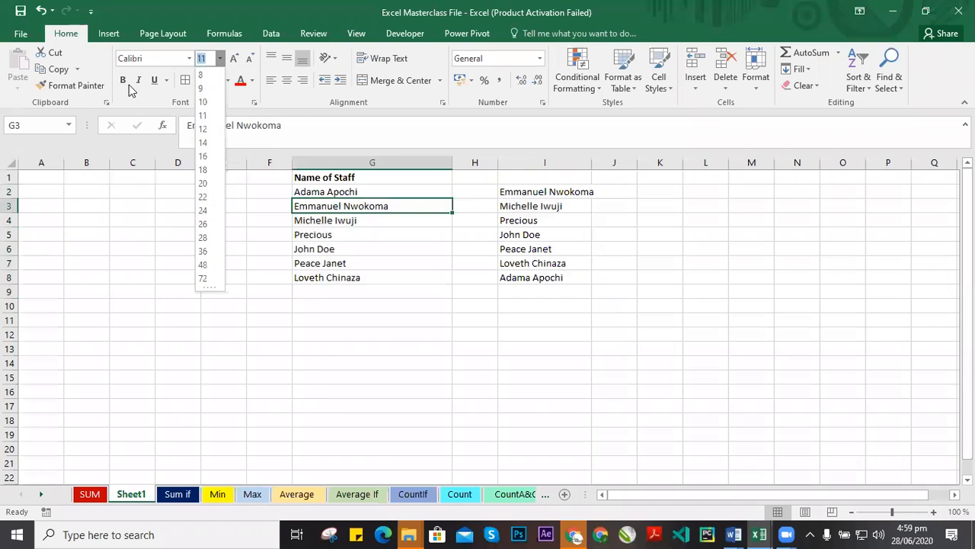
pyautogui.click(141, 107)
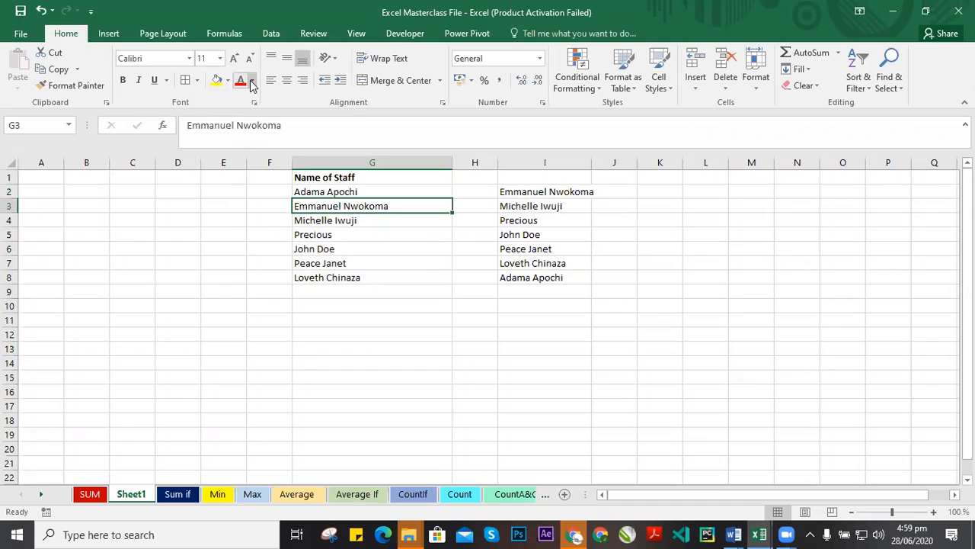
pyautogui.click(253, 81)
pyautogui.click(252, 81)
# Enlarge the font of the staff name range G1:I8 by one size, then shrink it back.
pyautogui.click(550, 203)
pyautogui.moveTo(309, 187); pyautogui.dragTo(566, 283)
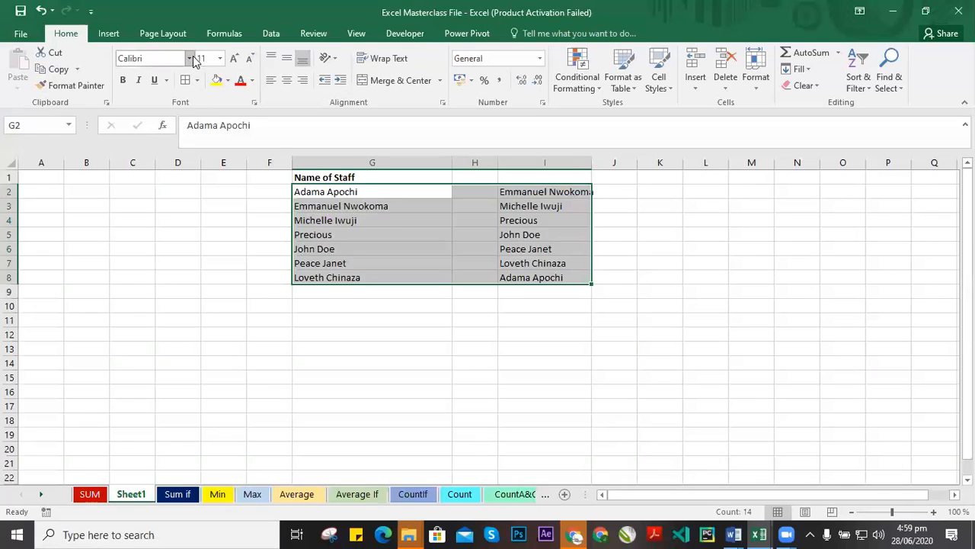
pyautogui.click(398, 206)
pyautogui.moveTo(313, 177); pyautogui.dragTo(555, 276)
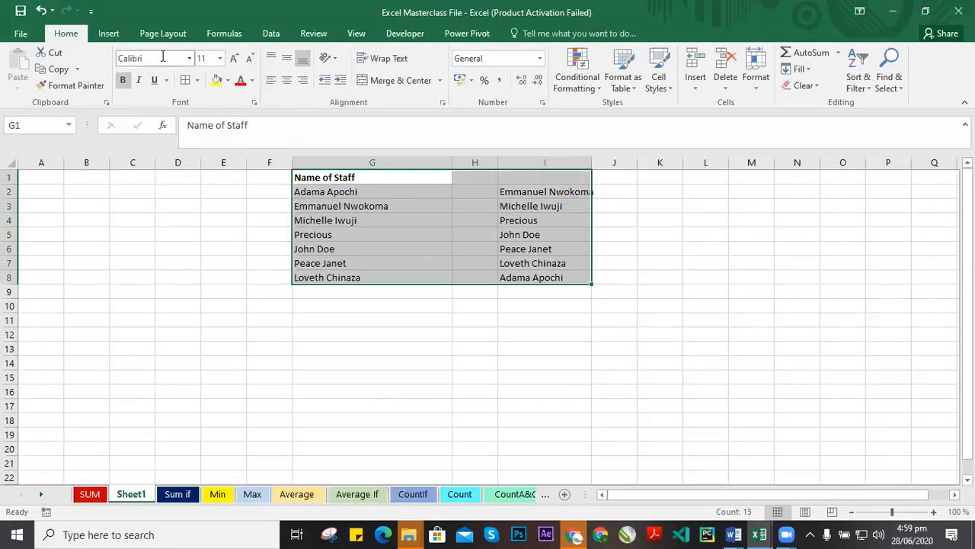
pyautogui.click(234, 60)
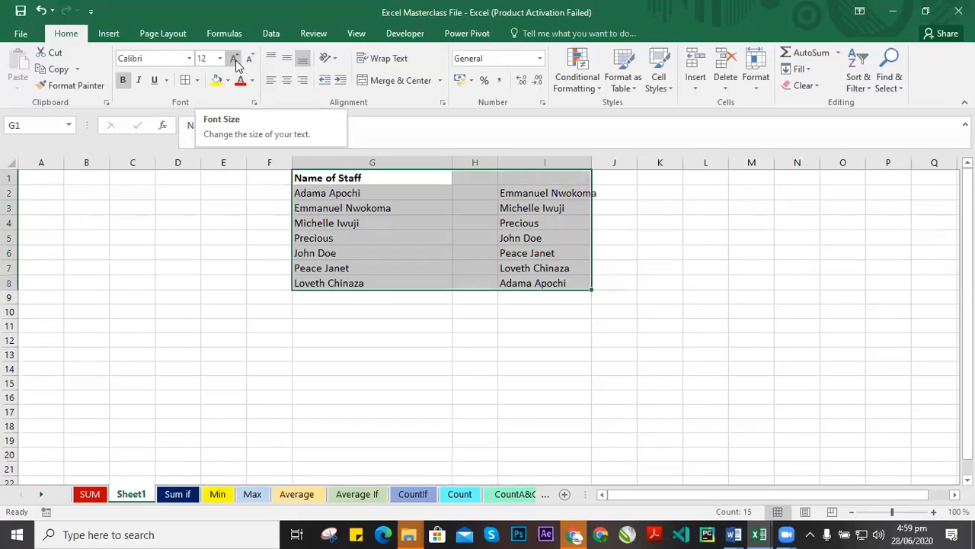
pyautogui.click(249, 58)
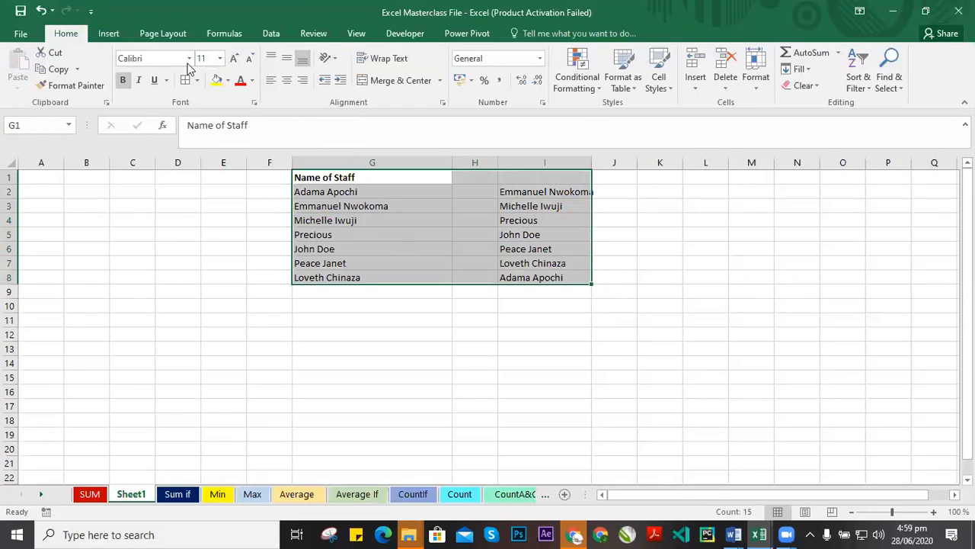
# Change the font of the staff name range to Arial Black.
pyautogui.click(189, 58)
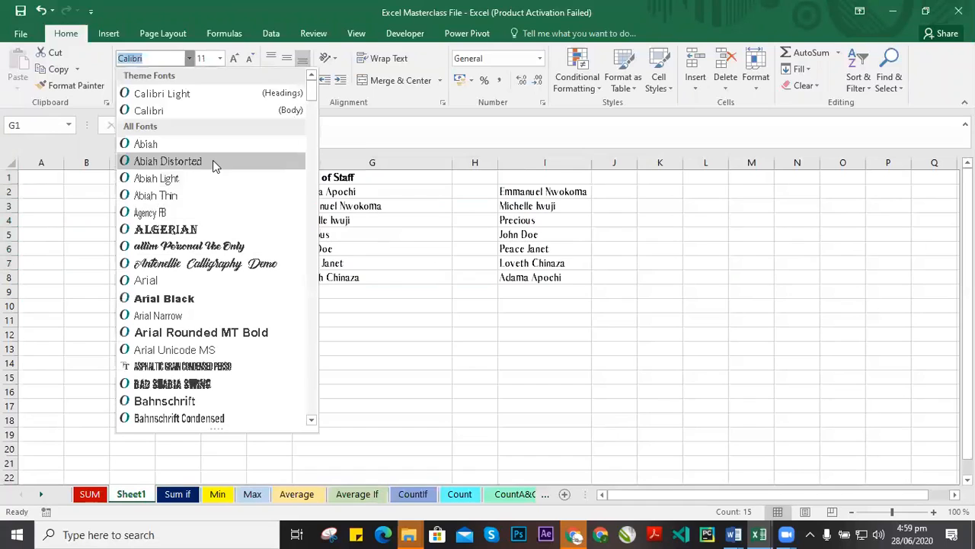
pyautogui.click(194, 297)
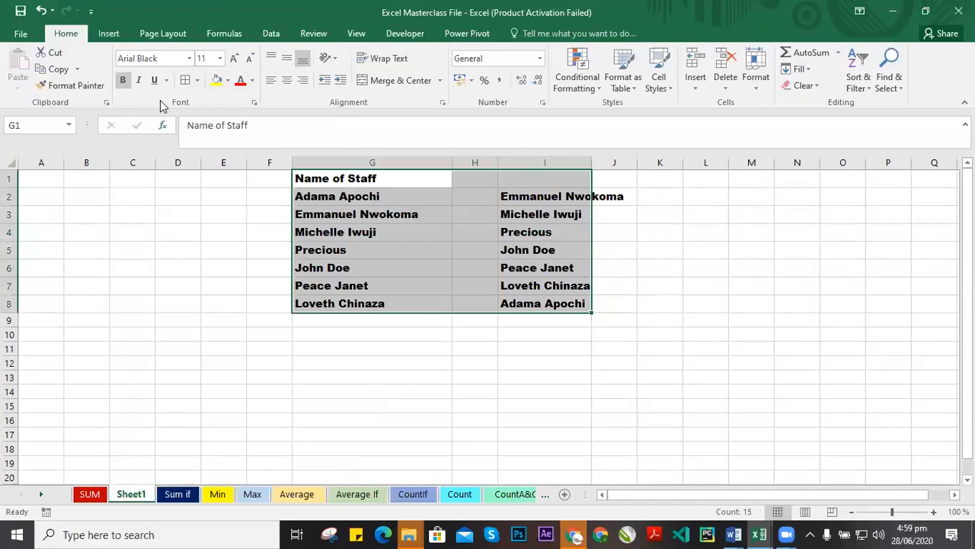
# Set the staff names to font size 22, then undo both the size and the Arial Black font changes.
pyautogui.click(220, 59)
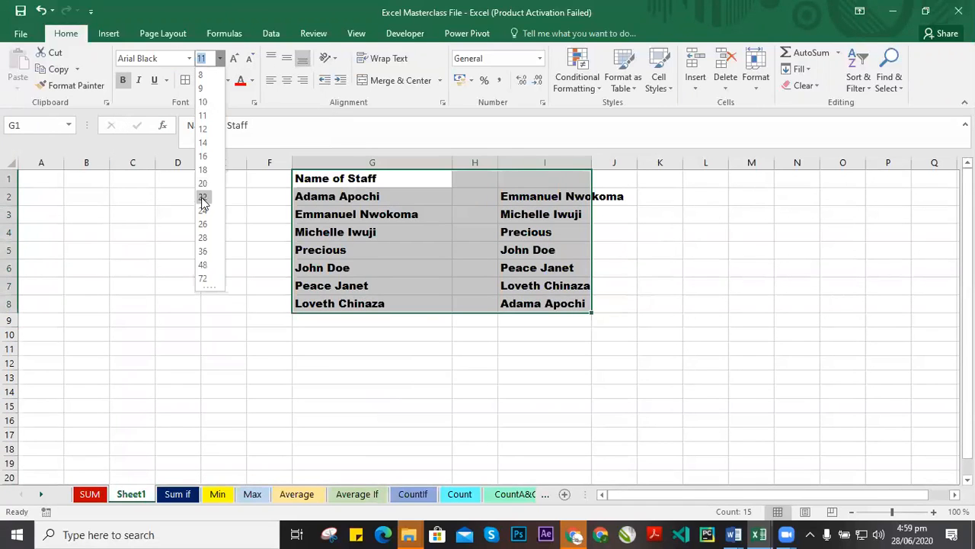
pyautogui.click(203, 198)
pyautogui.click(541, 314)
pyautogui.moveTo(309, 187); pyautogui.dragTo(683, 411)
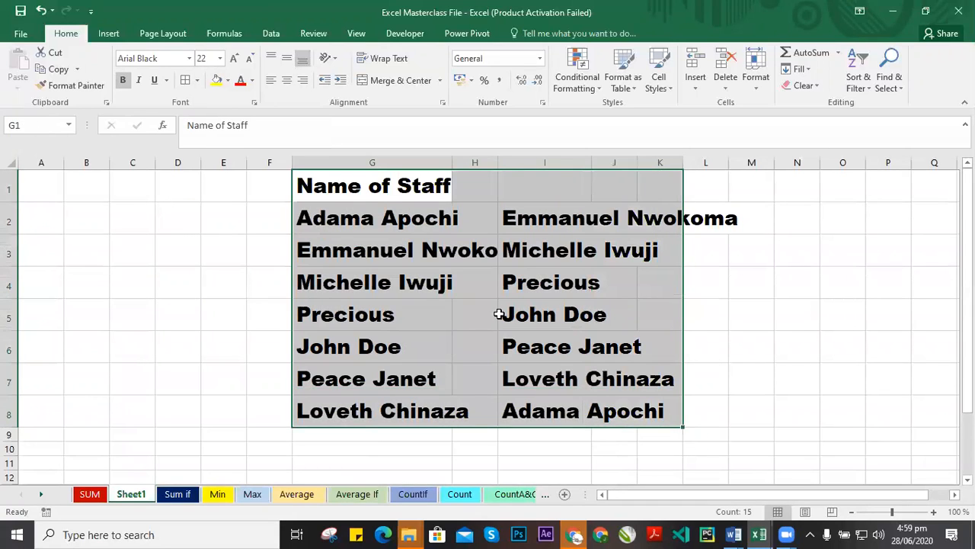
pyautogui.hotkey('ctrl', 'z')
pyautogui.hotkey('ctrl', 'z')
pyautogui.click(482, 233)
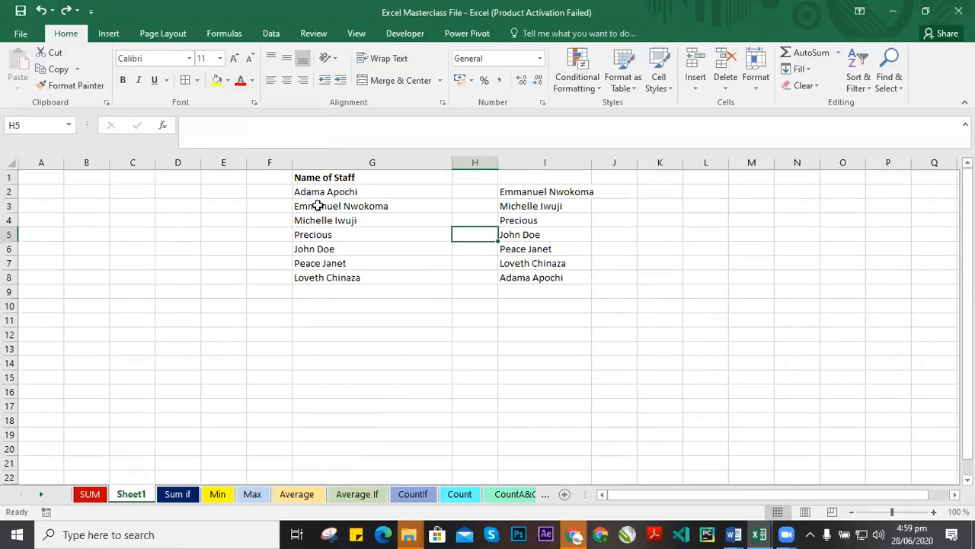
# Change the font of the staff name range G1:I8 to Bahnschrift SemiCondensed.
pyautogui.moveTo(311, 191); pyautogui.dragTo(579, 278)
pyautogui.moveTo(317, 176); pyautogui.dragTo(554, 277)
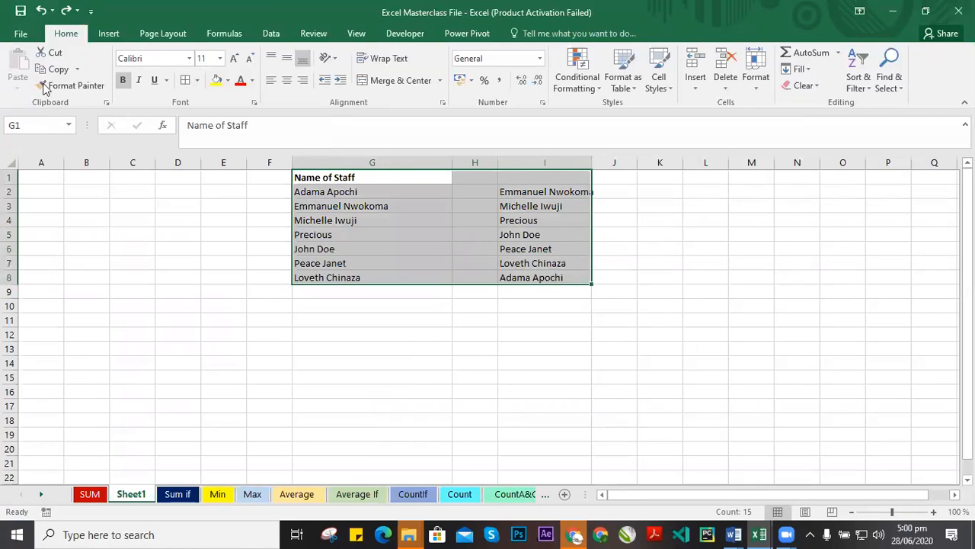
pyautogui.click(499, 214)
pyautogui.moveTo(308, 179); pyautogui.dragTo(561, 281)
pyautogui.click(189, 57)
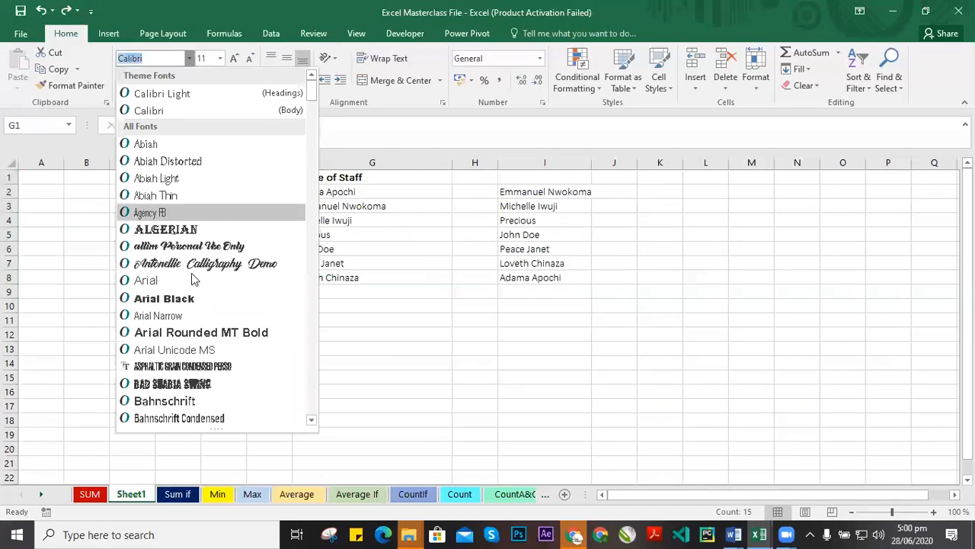
pyautogui.scroll(-1, 202, 308)
pyautogui.scroll(-4, 208, 280)
pyautogui.click(277, 277)
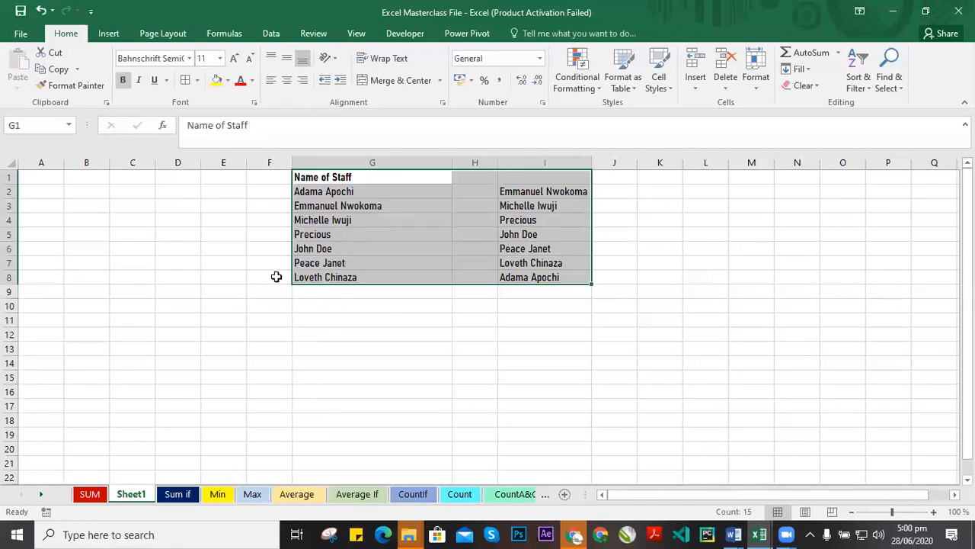
# Try the staff names at font size 26, then undo it.
pyautogui.click(221, 58)
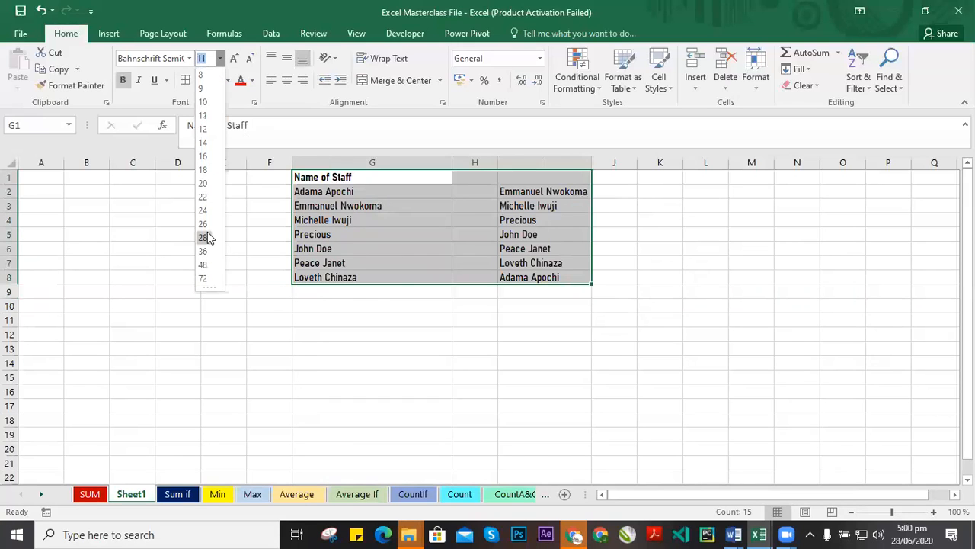
pyautogui.click(207, 229)
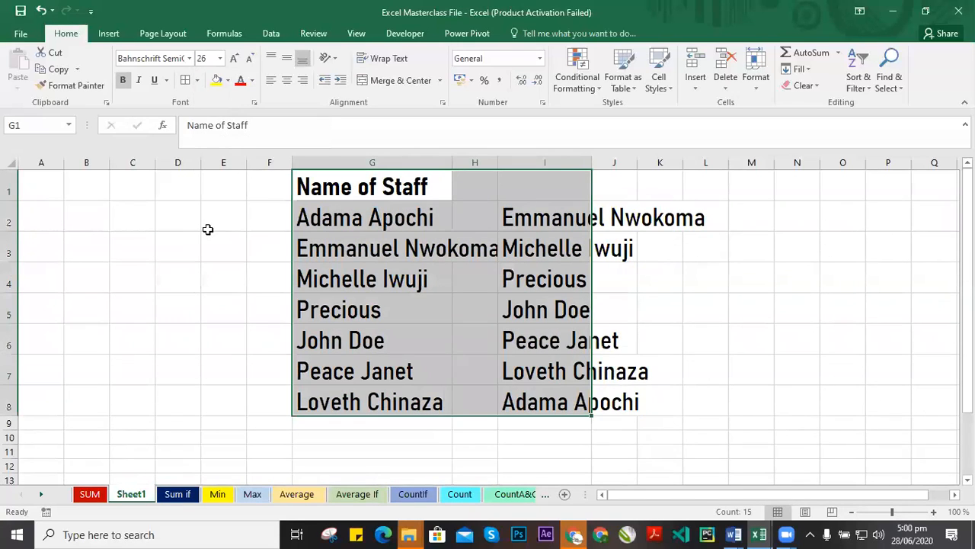
pyautogui.hotkey('ctrl', 'z')
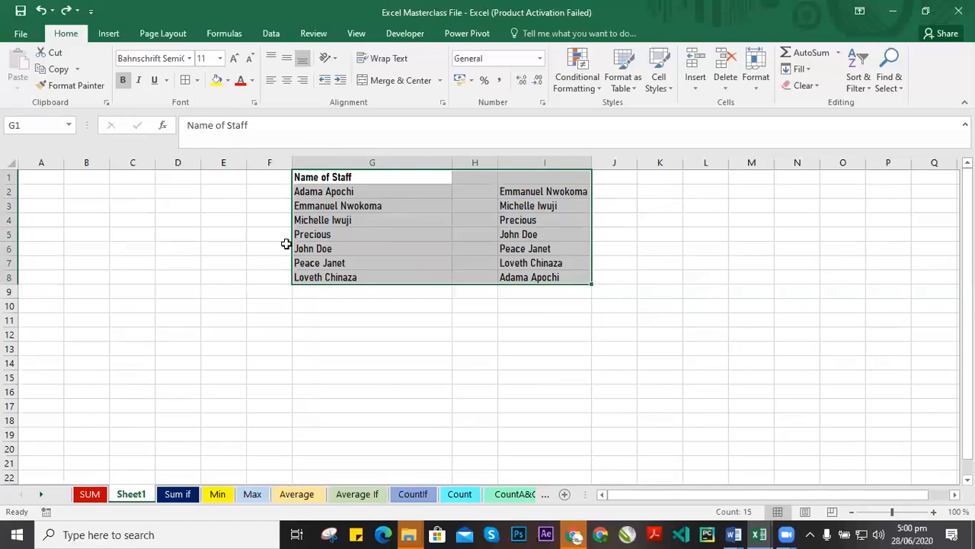
pyautogui.click(423, 220)
pyautogui.click(176, 252)
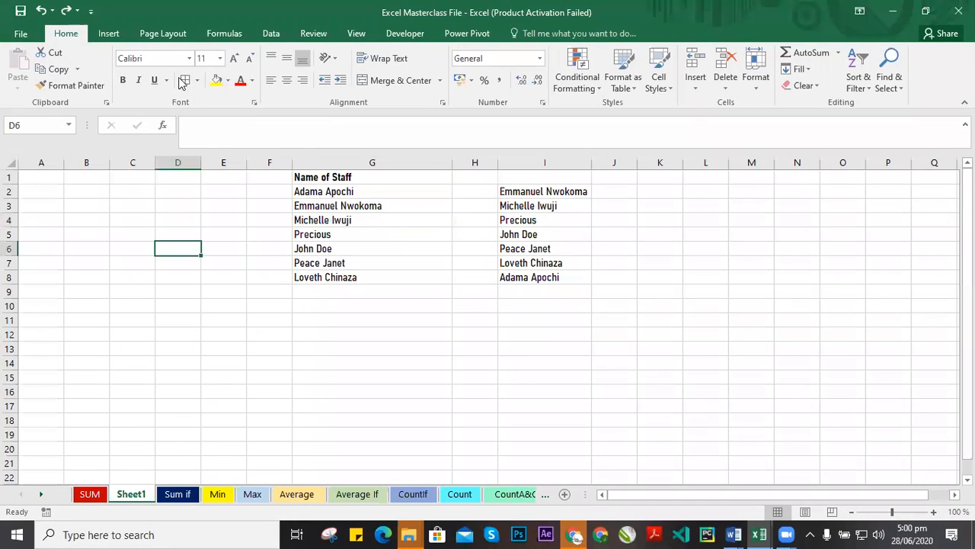
pyautogui.moveTo(330, 179); pyautogui.dragTo(533, 290)
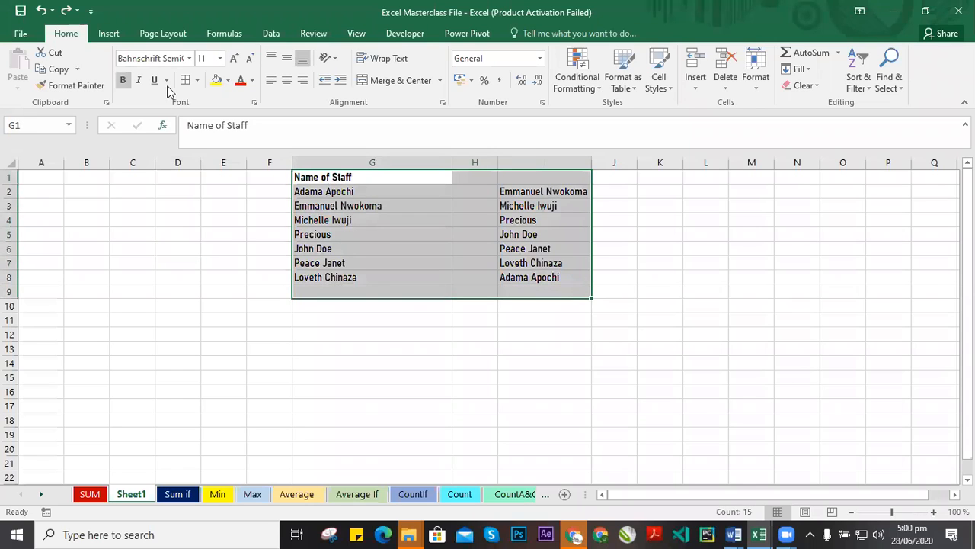
pyautogui.click(190, 232)
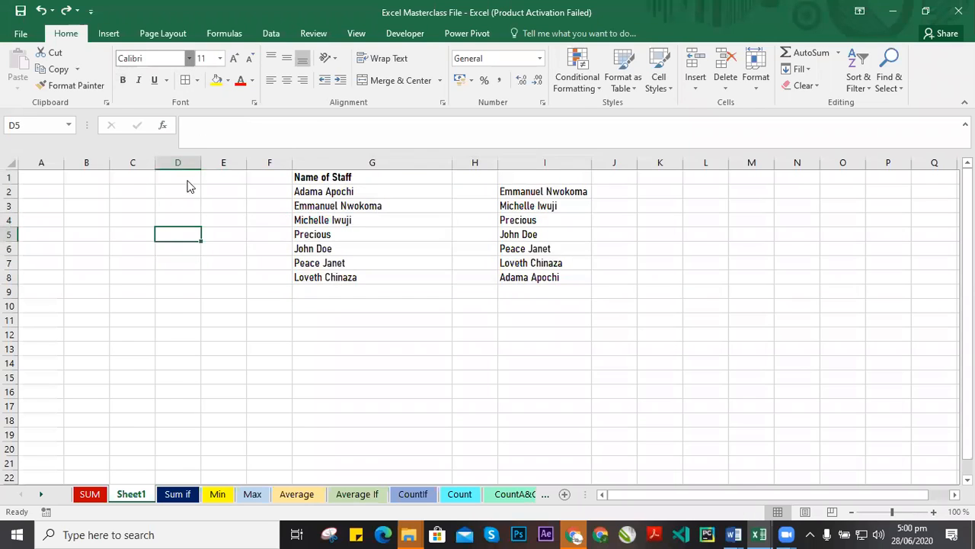
pyautogui.click(189, 58)
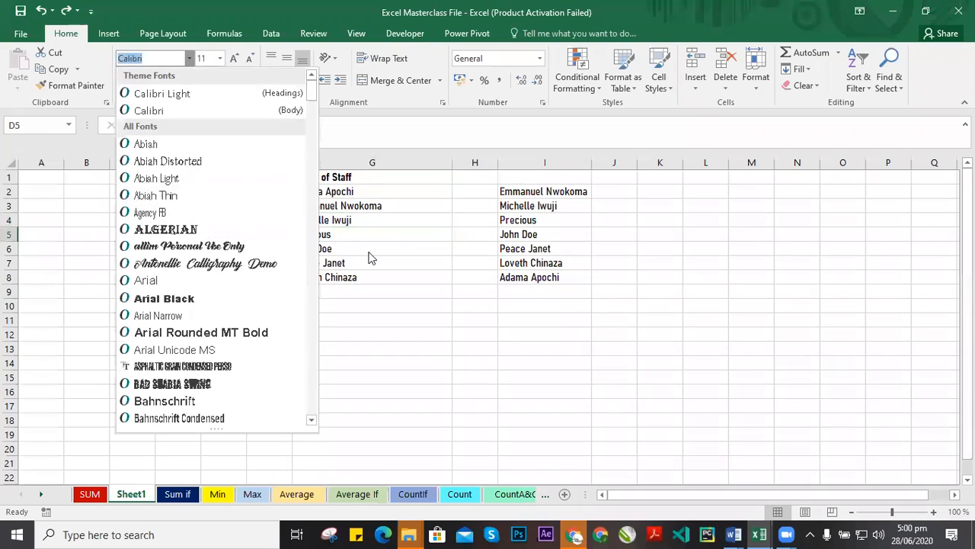
pyautogui.click(496, 270)
pyautogui.moveTo(314, 179); pyautogui.dragTo(545, 278)
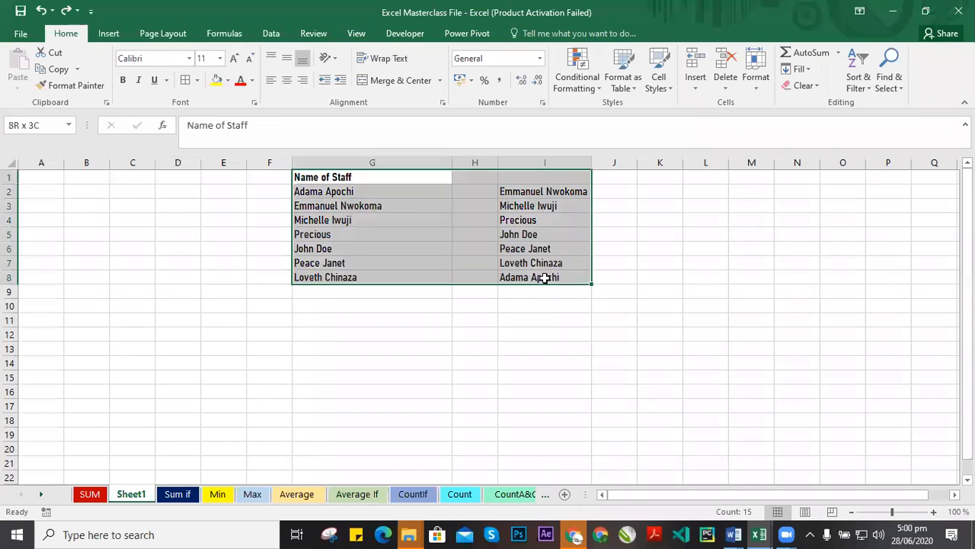
pyautogui.click(193, 277)
pyautogui.click(125, 210)
pyautogui.click(490, 334)
pyautogui.click(228, 348)
pyautogui.click(194, 274)
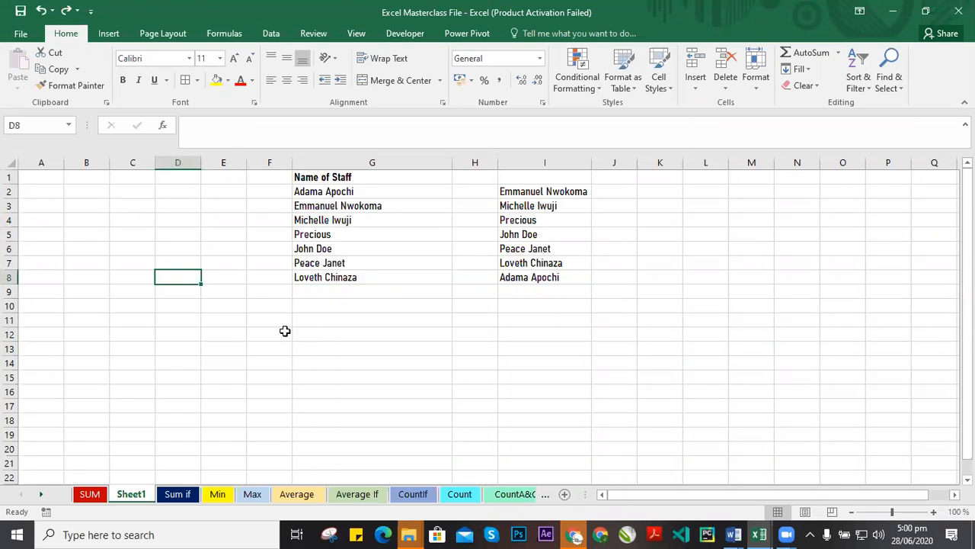
pyautogui.click(222, 246)
pyautogui.click(256, 279)
pyautogui.click(254, 296)
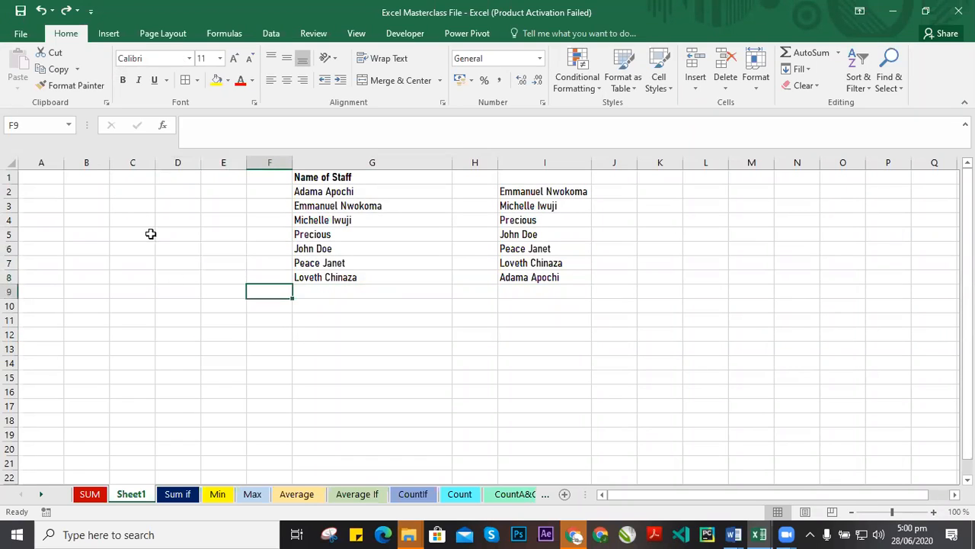
pyautogui.moveTo(150, 233); pyautogui.dragTo(287, 347)
pyautogui.click(163, 216)
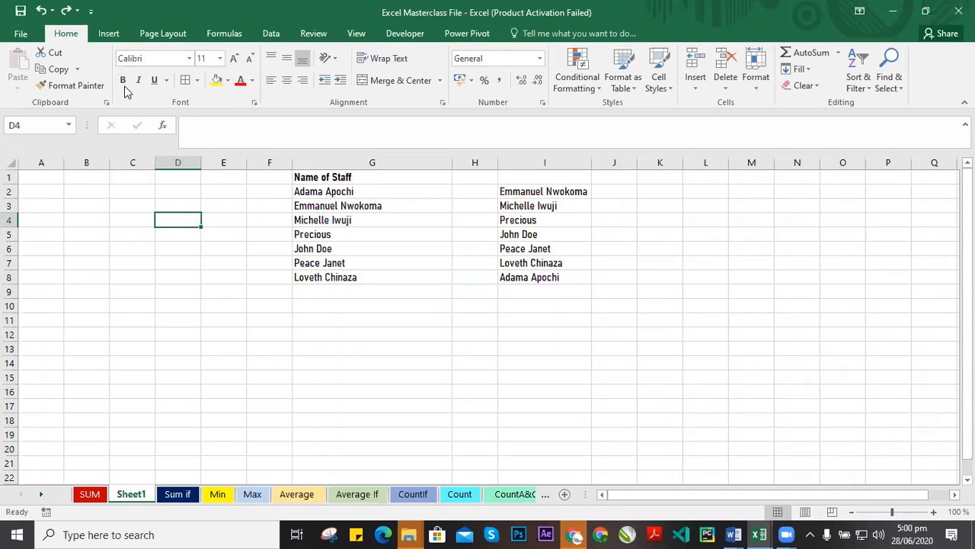
# Open the Format Cells font options to examine the effects settings, then cancel the dialog.
pyautogui.click(152, 81)
pyautogui.click(255, 106)
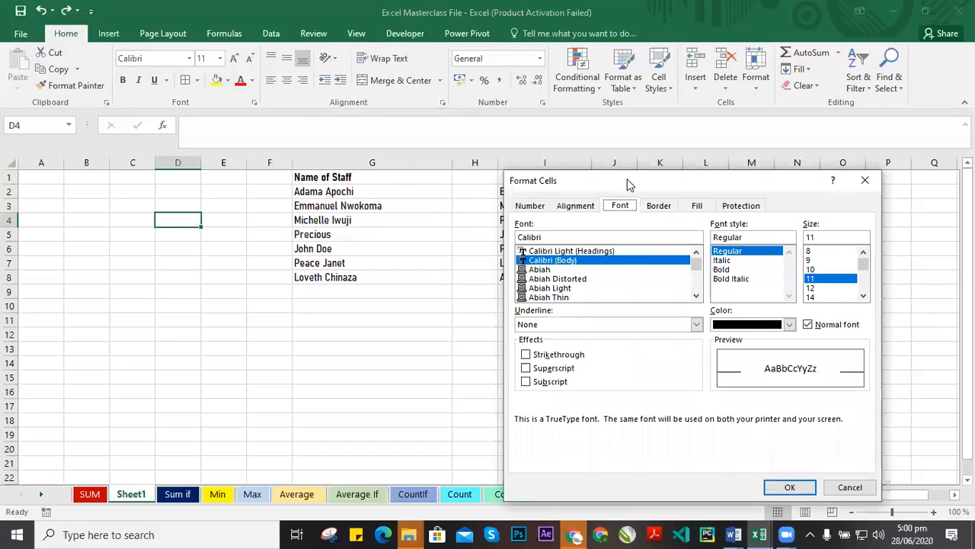
pyautogui.moveTo(629, 183); pyautogui.dragTo(542, 132)
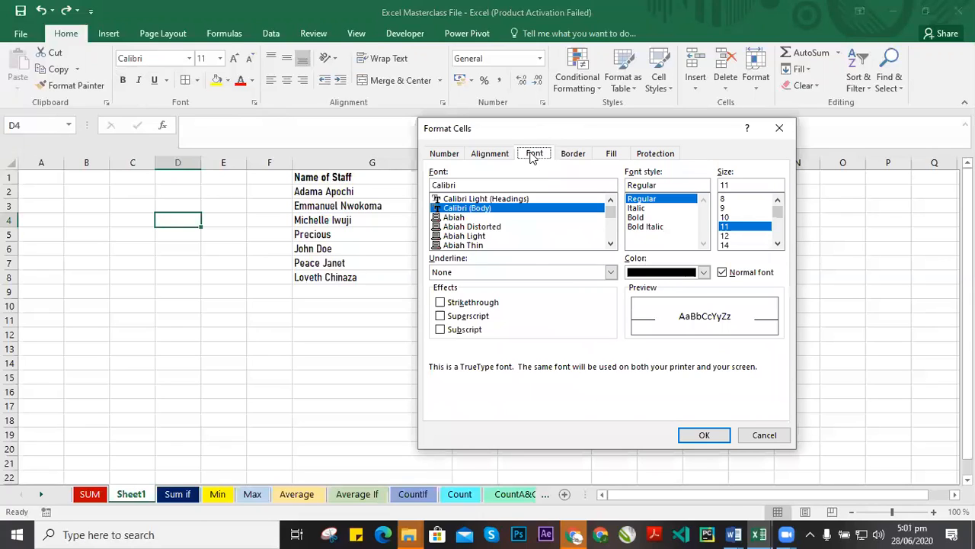
pyautogui.click(466, 318)
pyautogui.click(466, 319)
pyautogui.click(704, 273)
pyautogui.click(704, 275)
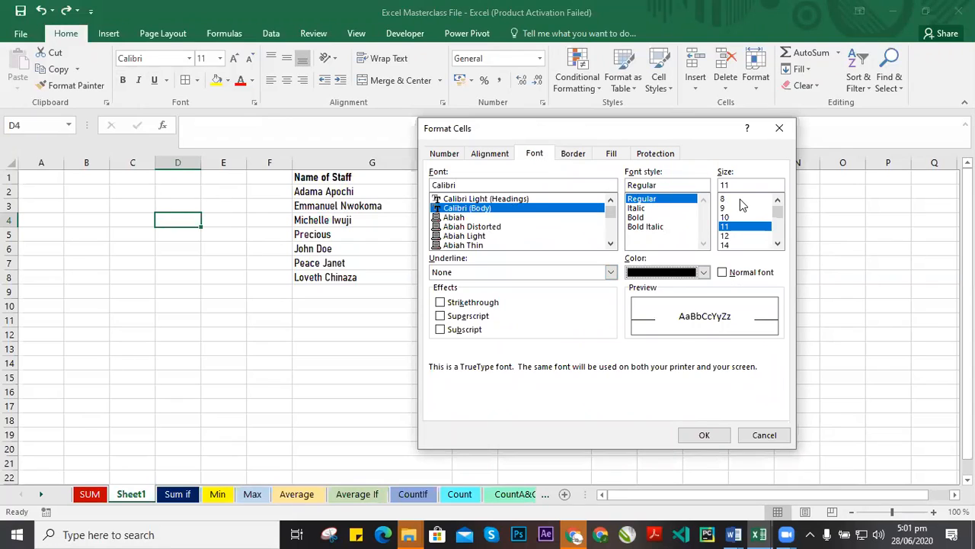
pyautogui.click(764, 435)
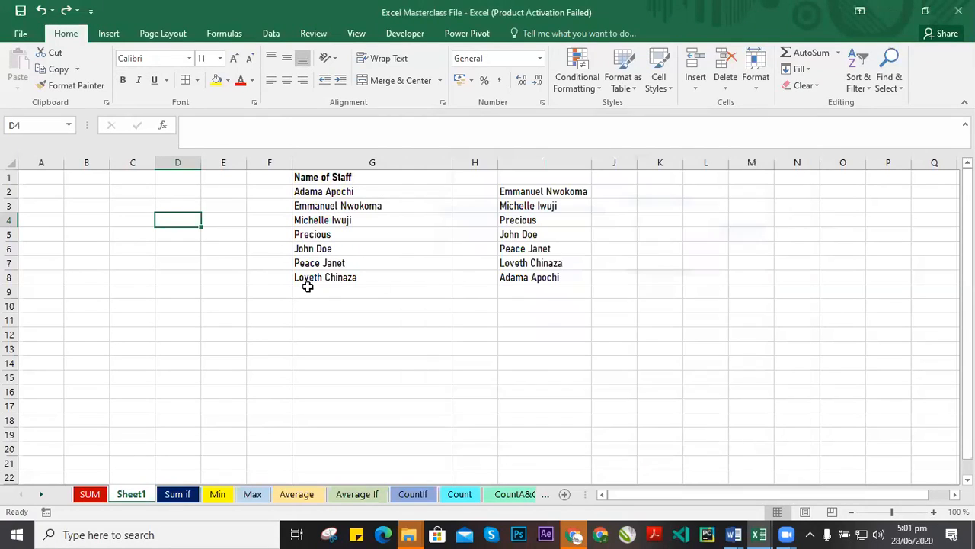
# Colour the text of the staff name range G1:I8 blue.
pyautogui.click(398, 223)
pyautogui.moveTo(269, 176); pyautogui.dragTo(543, 279)
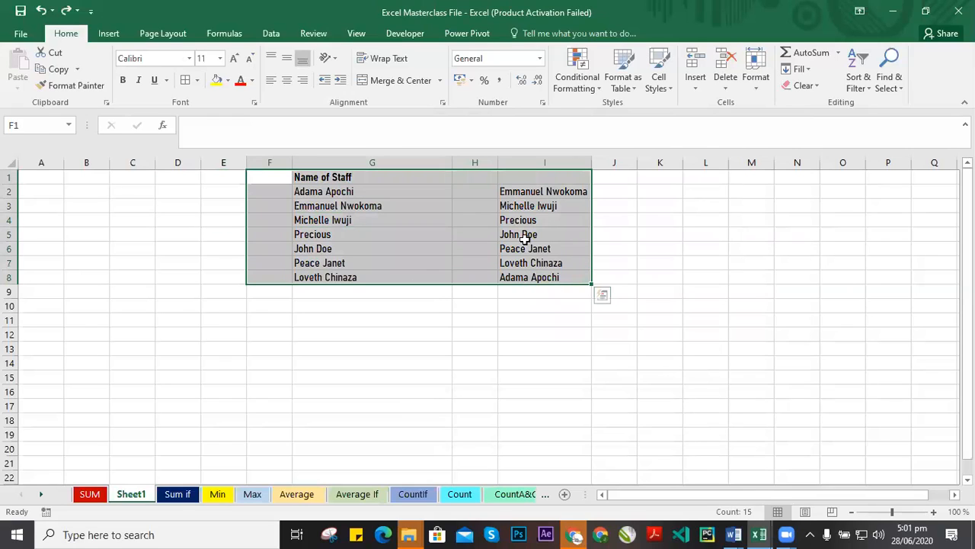
pyautogui.click(252, 80)
pyautogui.click(252, 209)
pyautogui.click(602, 265)
pyautogui.moveTo(347, 177); pyautogui.dragTo(543, 293)
pyautogui.click(252, 81)
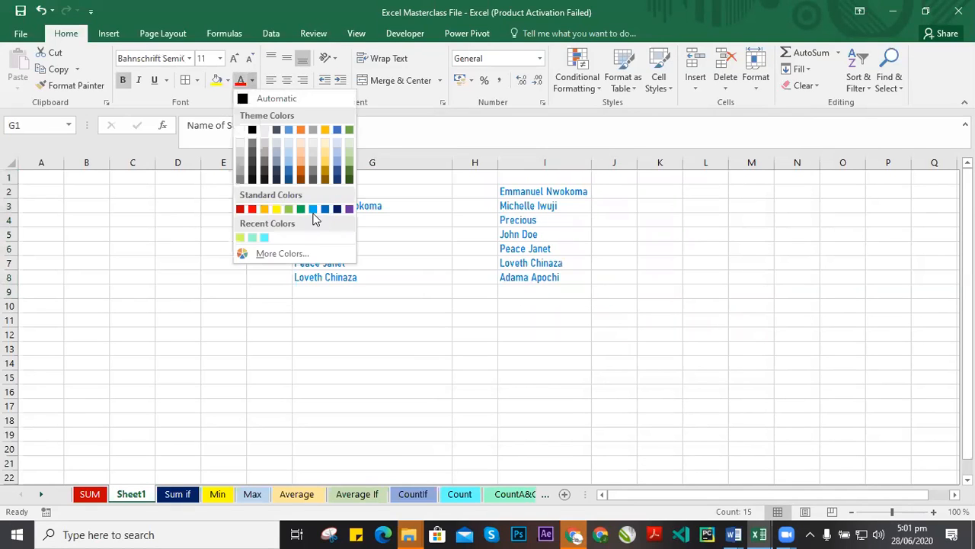
pyautogui.click(325, 210)
pyautogui.click(610, 264)
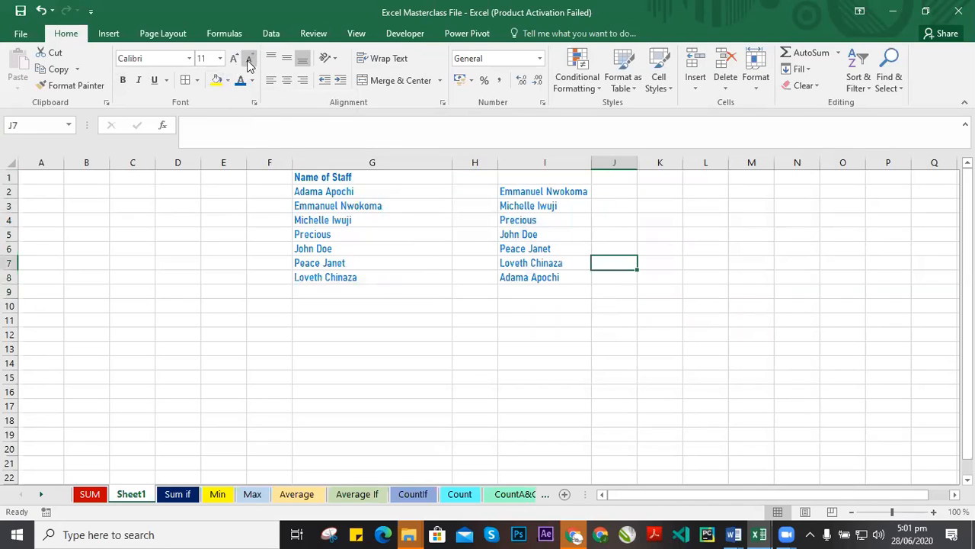
# Adjust the font size of the staff name range to 18 by stepping the size down and up.
pyautogui.click(219, 58)
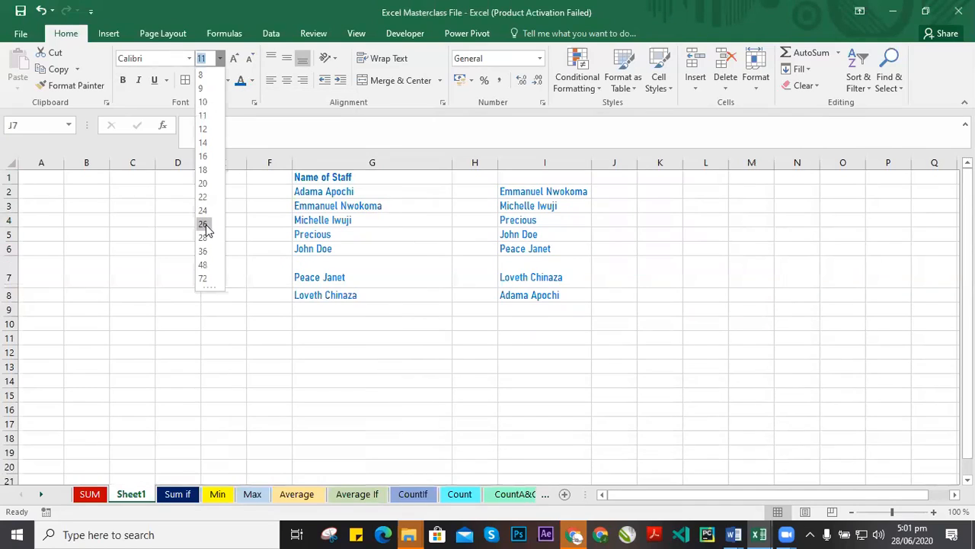
pyautogui.click(328, 176)
pyautogui.moveTo(328, 177); pyautogui.dragTo(533, 277)
pyautogui.click(220, 58)
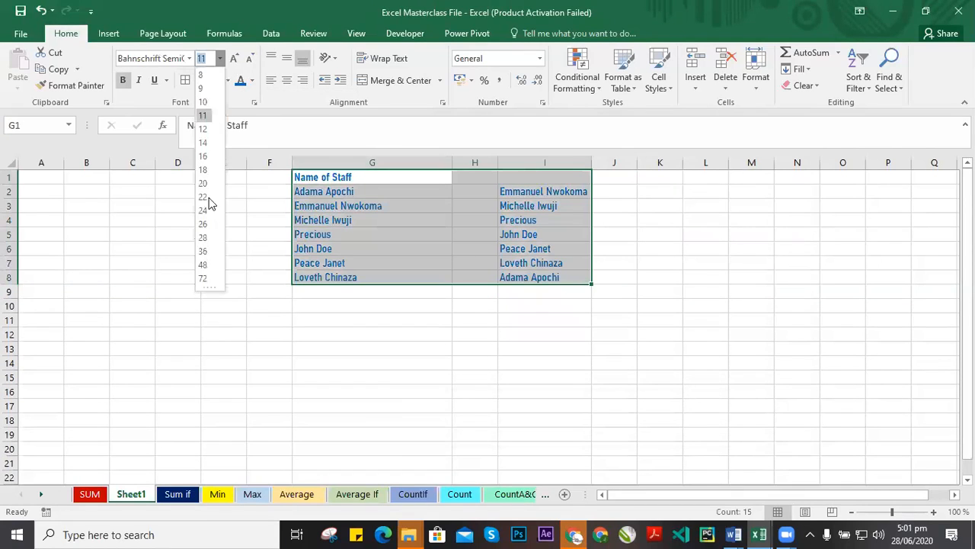
pyautogui.click(250, 59)
pyautogui.click(250, 58)
pyautogui.click(250, 59)
pyautogui.click(234, 59)
pyautogui.click(233, 59)
pyautogui.click(234, 58)
pyautogui.click(234, 59)
pyautogui.click(234, 58)
pyautogui.click(234, 59)
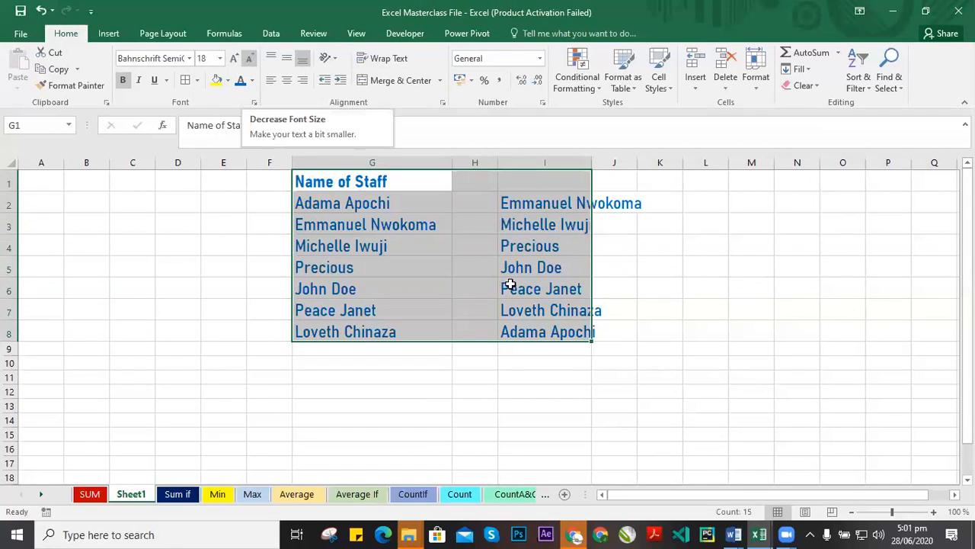
pyautogui.click(609, 264)
# Widen column I so the longest staff name fits.
pyautogui.moveTo(328, 172); pyautogui.dragTo(605, 336)
pyautogui.moveTo(596, 157); pyautogui.dragTo(664, 181)
pyautogui.click(475, 226)
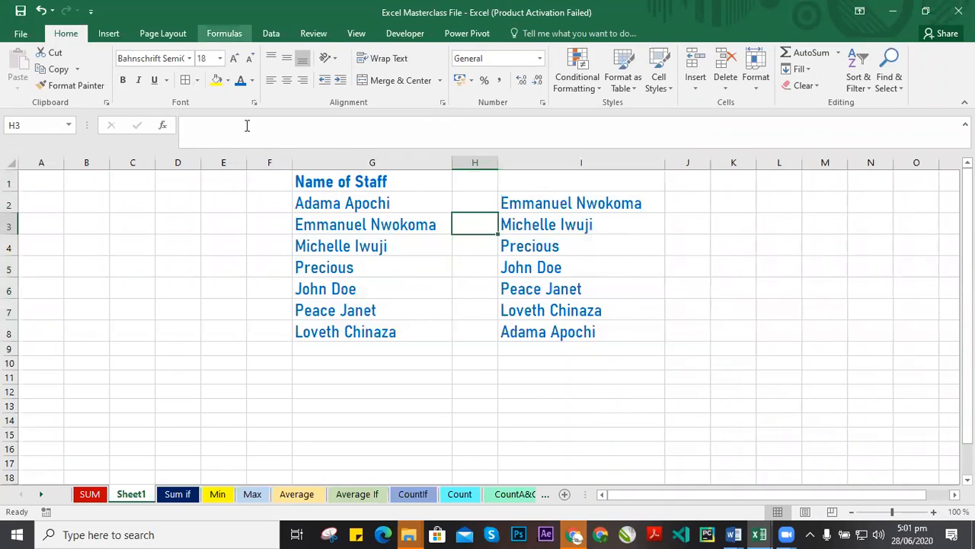
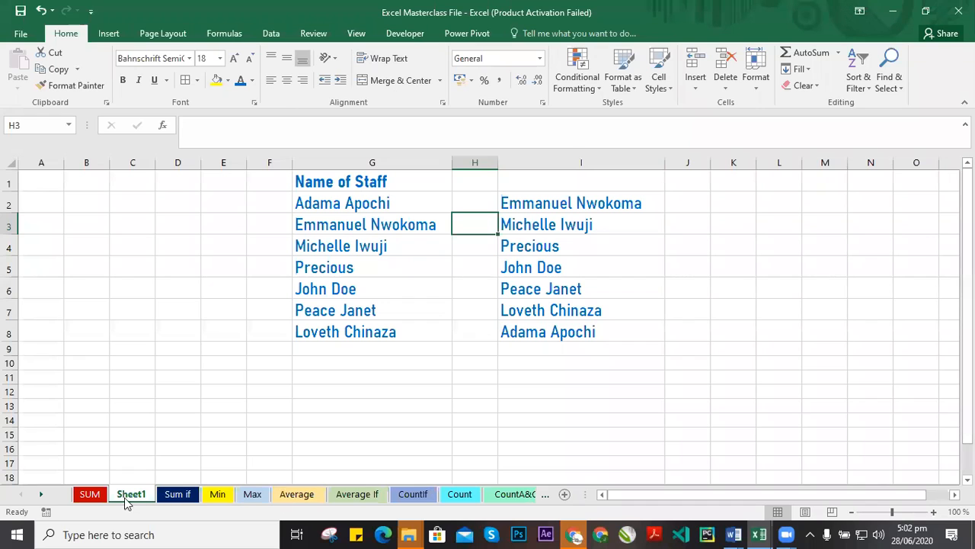
# Look through the workbook's sheets one by one.
pyautogui.click(93, 497)
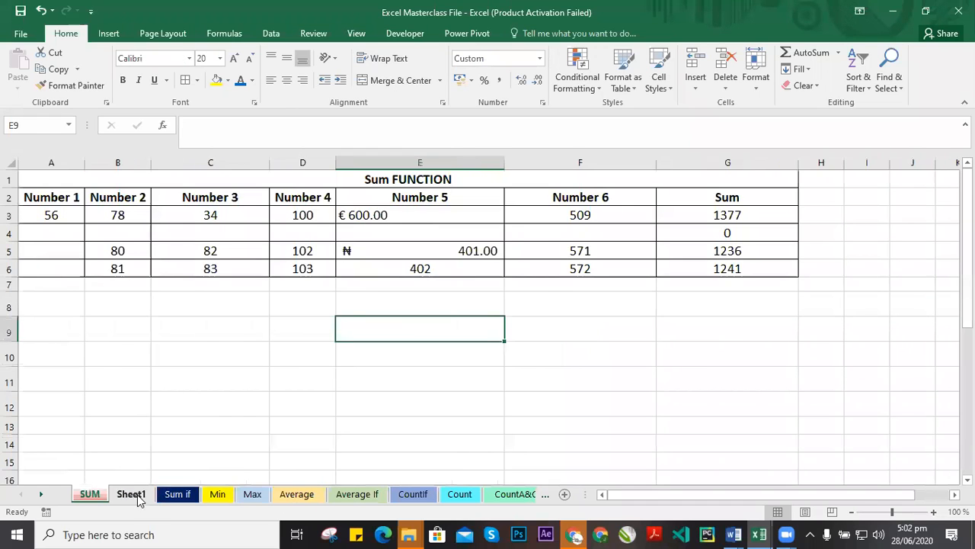
pyautogui.click(131, 494)
pyautogui.click(177, 494)
pyautogui.click(218, 494)
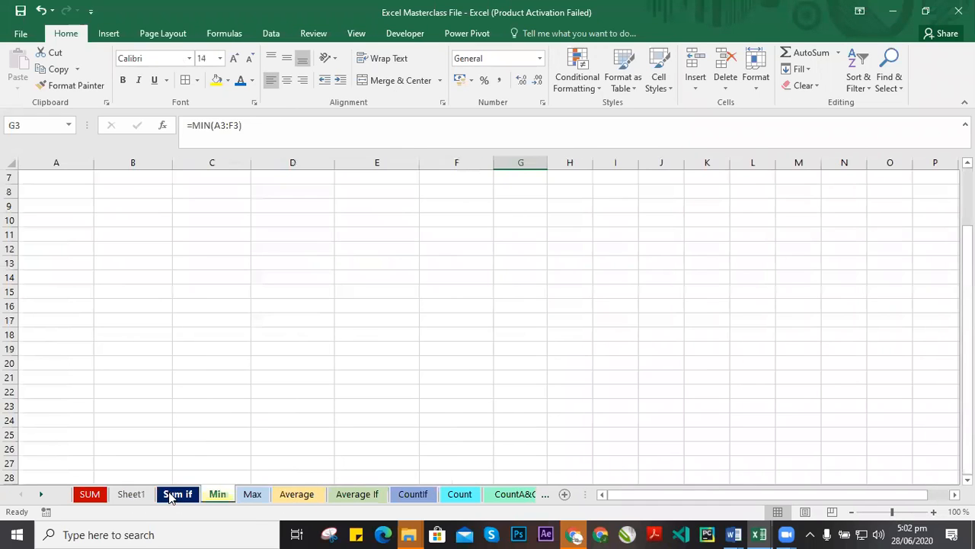
pyautogui.click(172, 494)
pyautogui.click(92, 494)
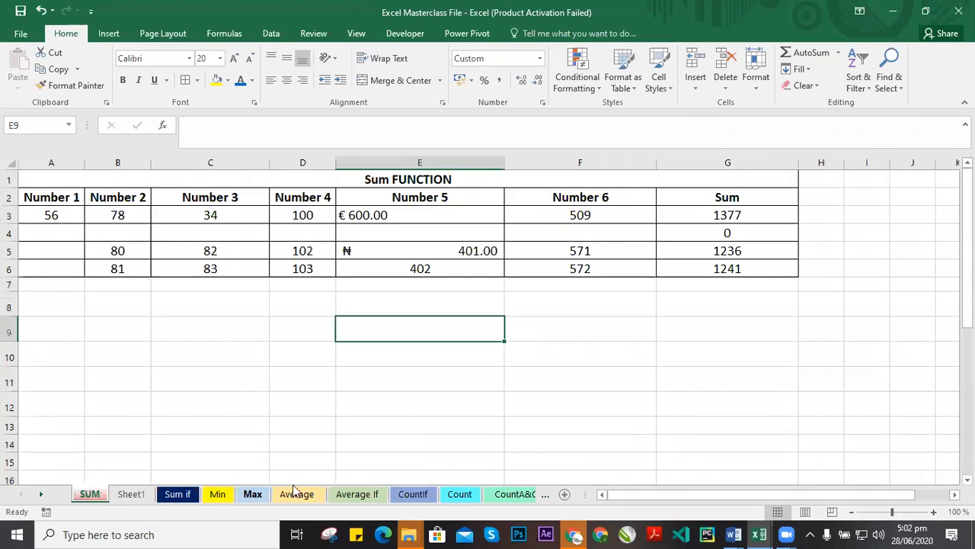
pyautogui.click(415, 494)
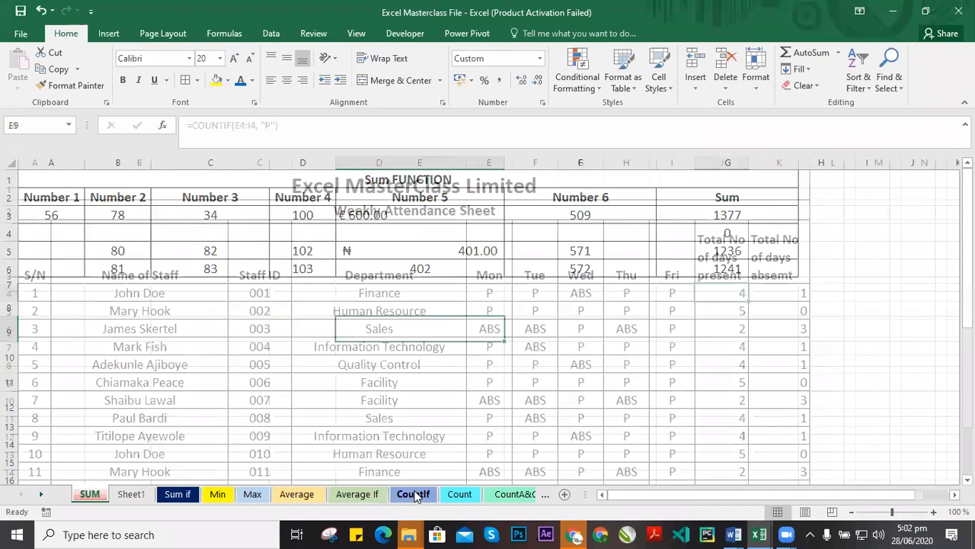
pyautogui.click(460, 497)
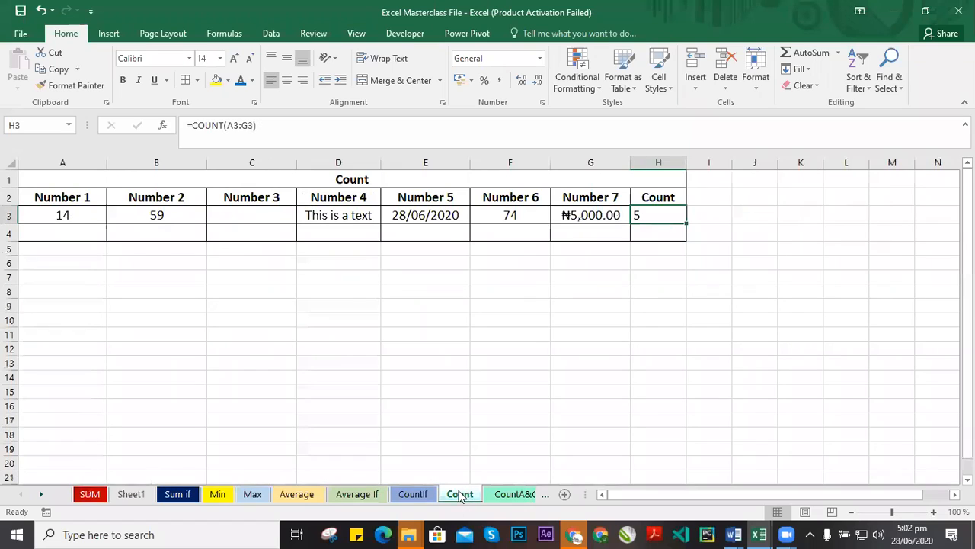
pyautogui.click(414, 496)
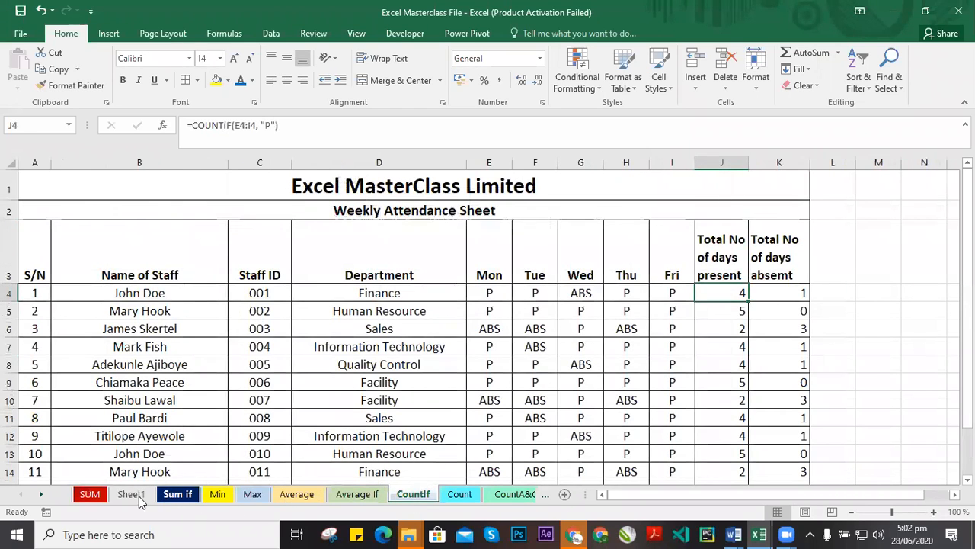
# On the SUM sheet, enter the text "This is Excel" in cell E9.
pyautogui.click(89, 495)
pyautogui.doubleClick(424, 326)
pyautogui.write('Thi')
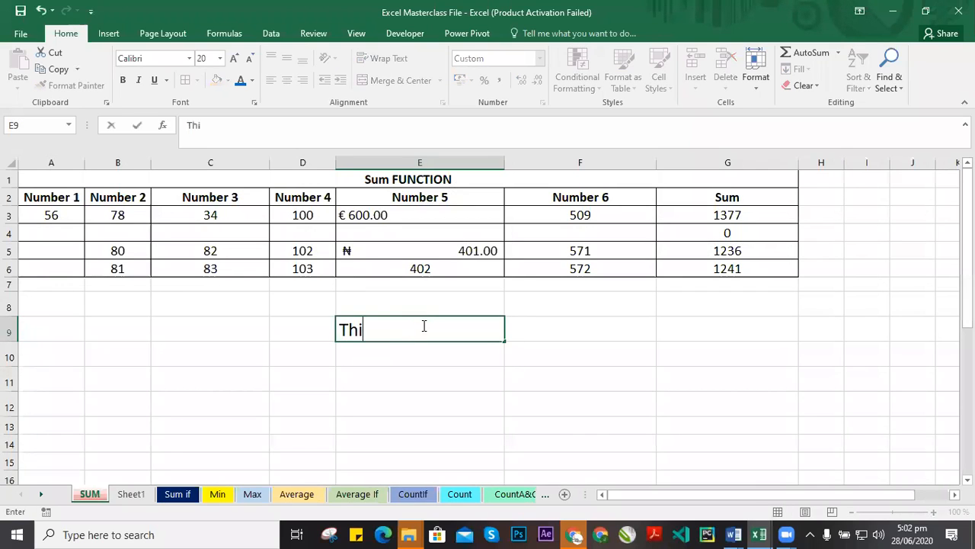
pyautogui.write('s is Excel')
pyautogui.click(463, 384)
pyautogui.click(457, 325)
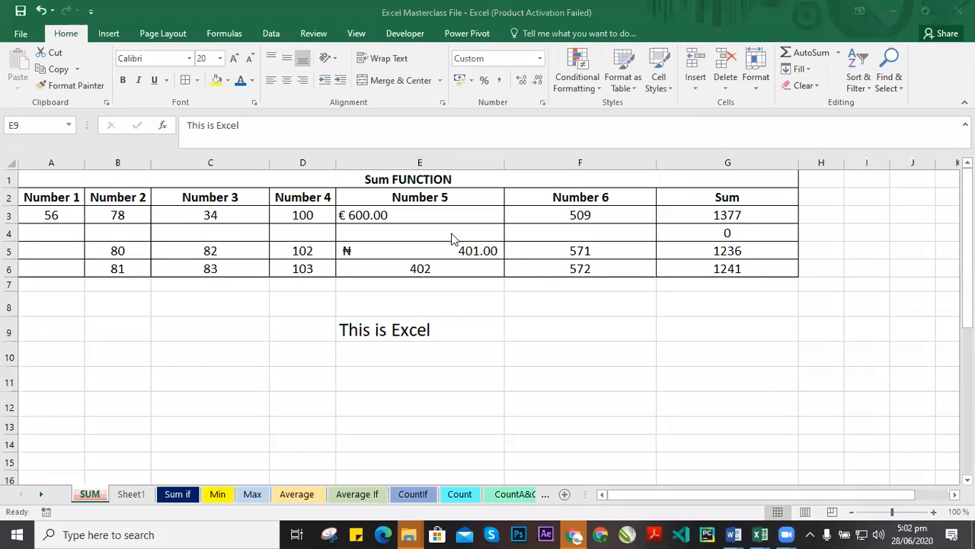
pyautogui.click(434, 329)
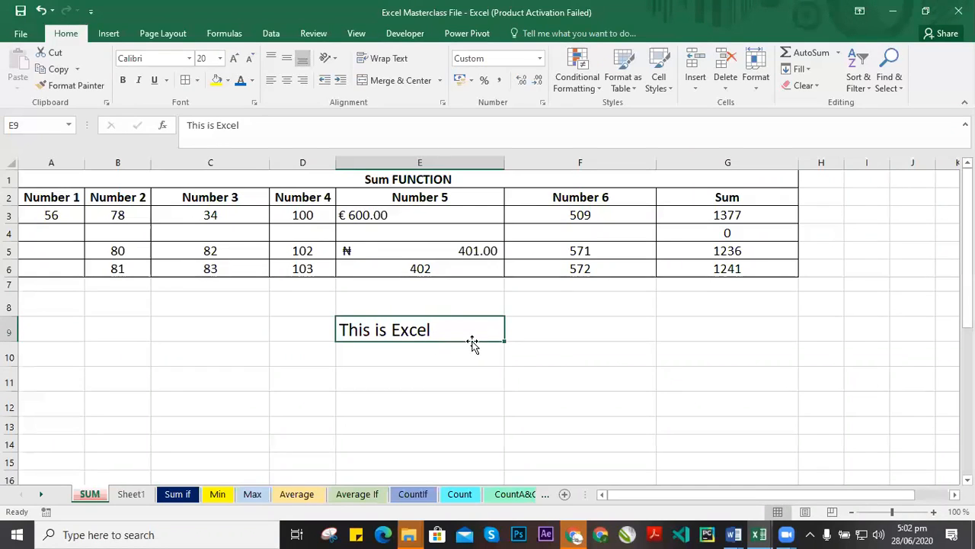
# Increase the height of row 9 to roughly three times the normal row height.
pyautogui.click(263, 327)
pyautogui.click(455, 339)
pyautogui.moveTo(17, 340); pyautogui.dragTo(23, 388)
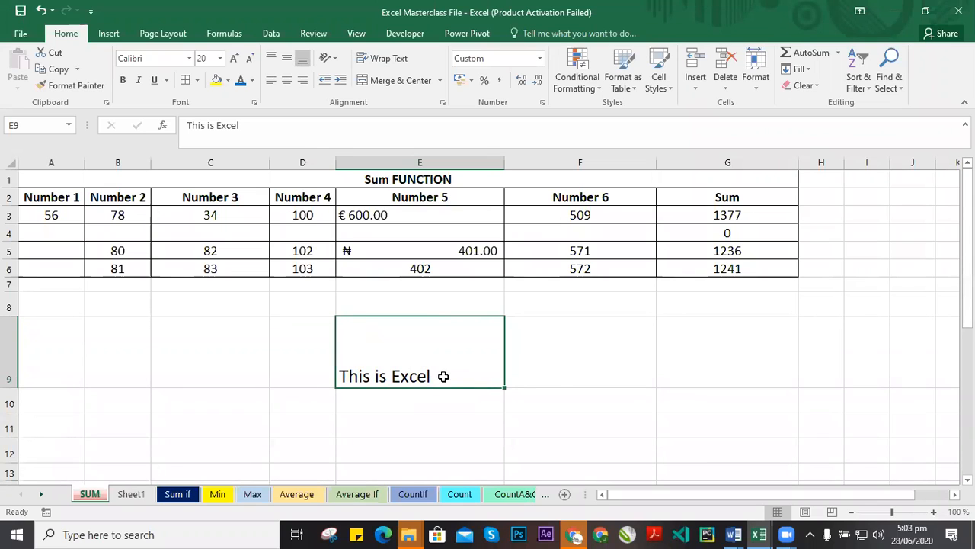
pyautogui.click(559, 374)
pyautogui.click(431, 381)
pyautogui.click(19, 396)
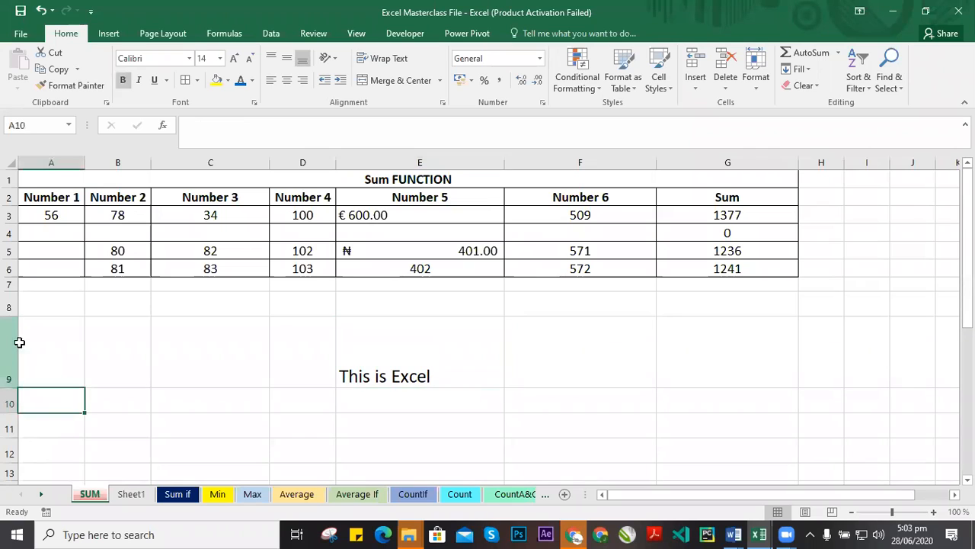
pyautogui.click(19, 342)
pyautogui.moveTo(17, 390); pyautogui.dragTo(17, 407)
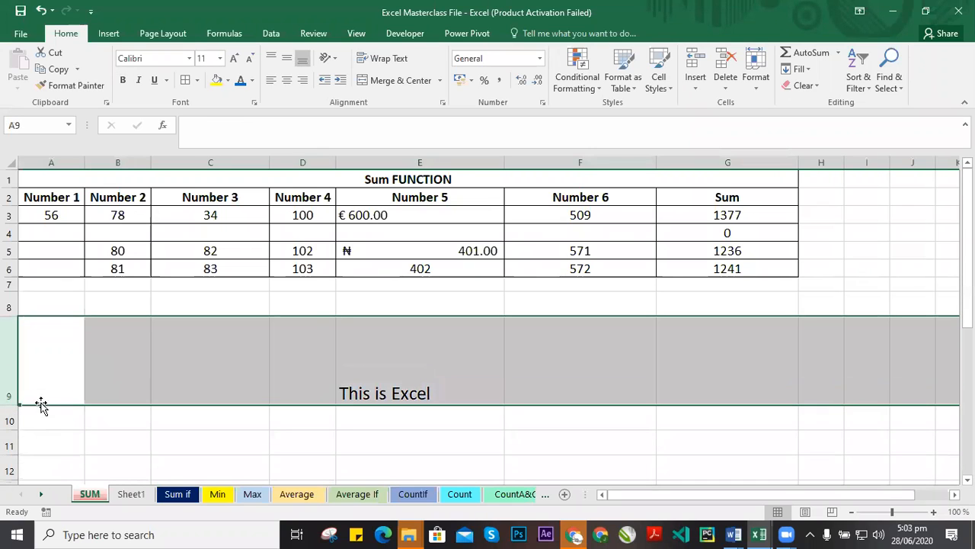
pyautogui.click(381, 383)
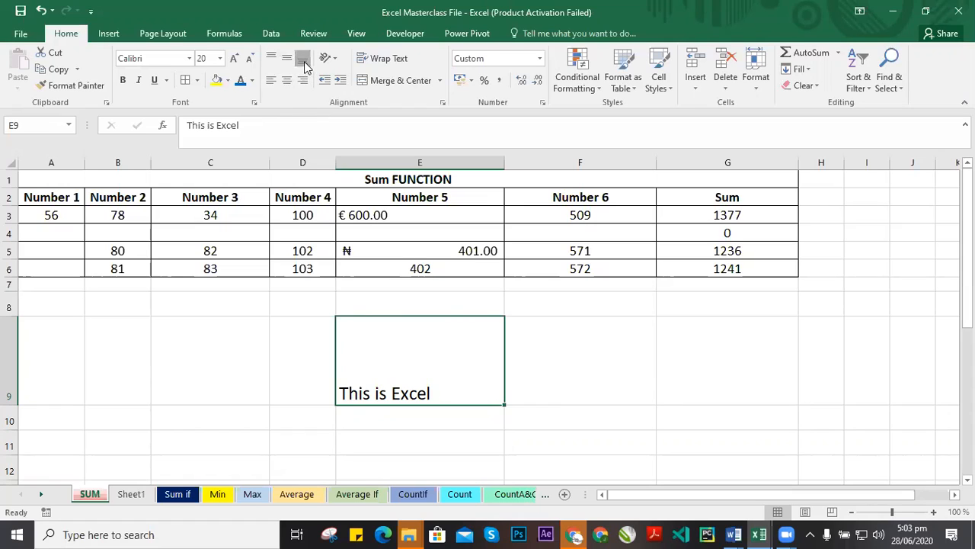
# Try left, centre and right horizontal alignment on cell E9, finishing with left alignment.
pyautogui.click(271, 82)
pyautogui.click(287, 82)
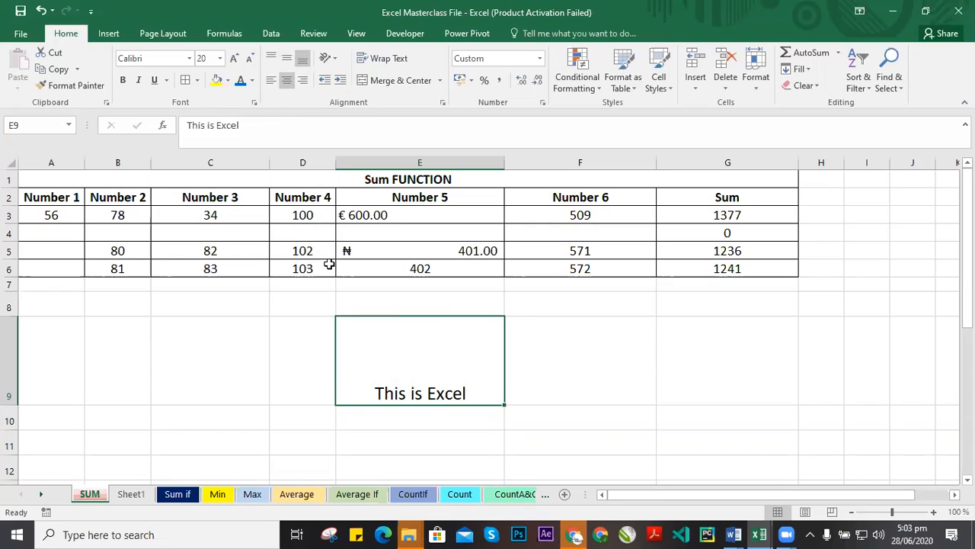
pyautogui.click(304, 81)
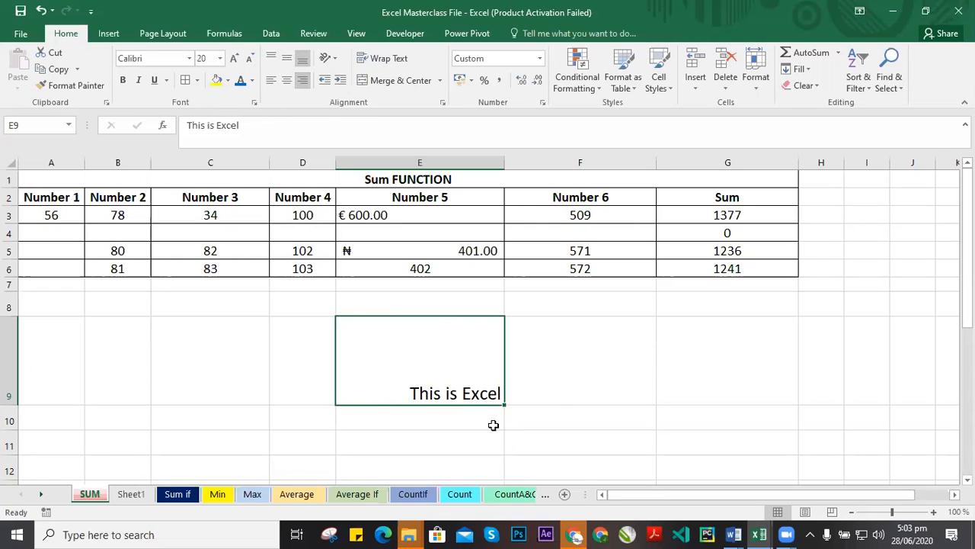
pyautogui.click(270, 80)
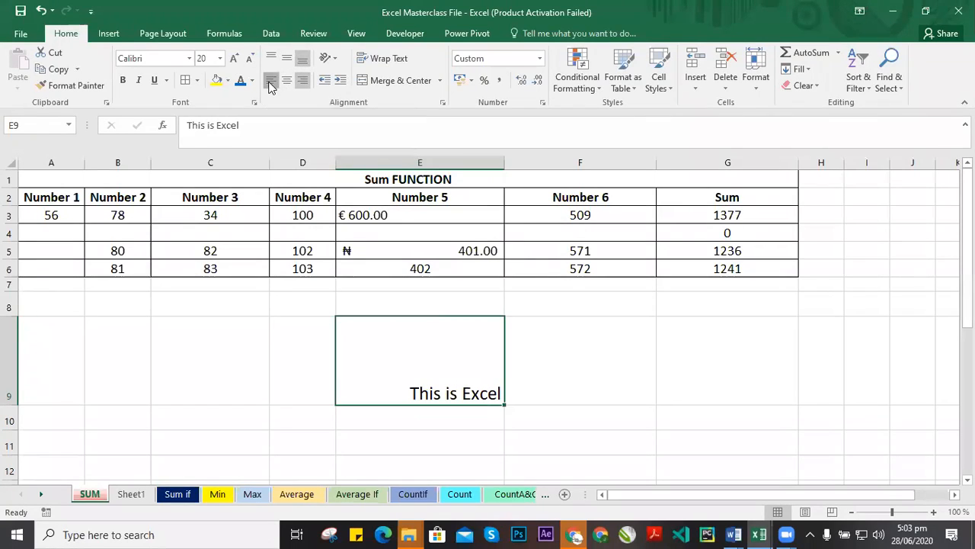
pyautogui.click(272, 59)
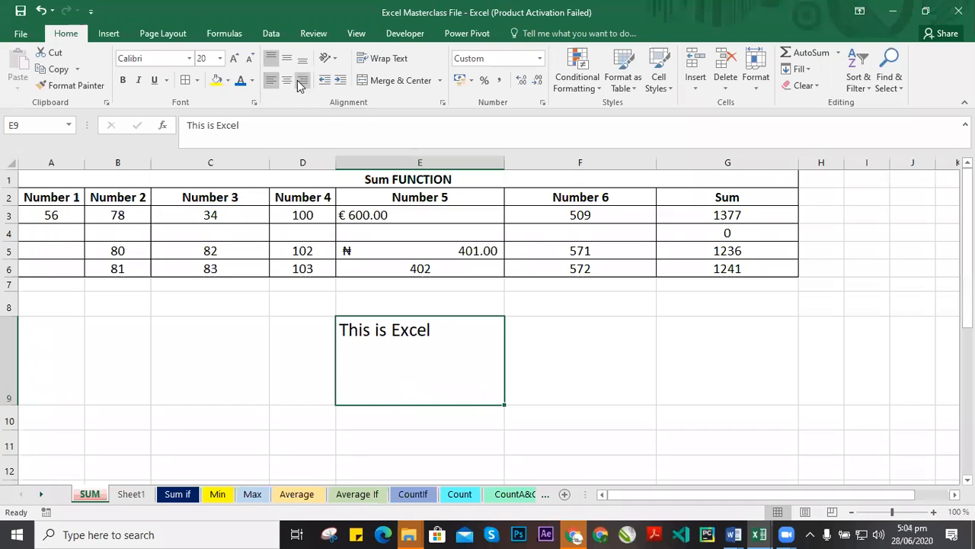
pyautogui.click(288, 80)
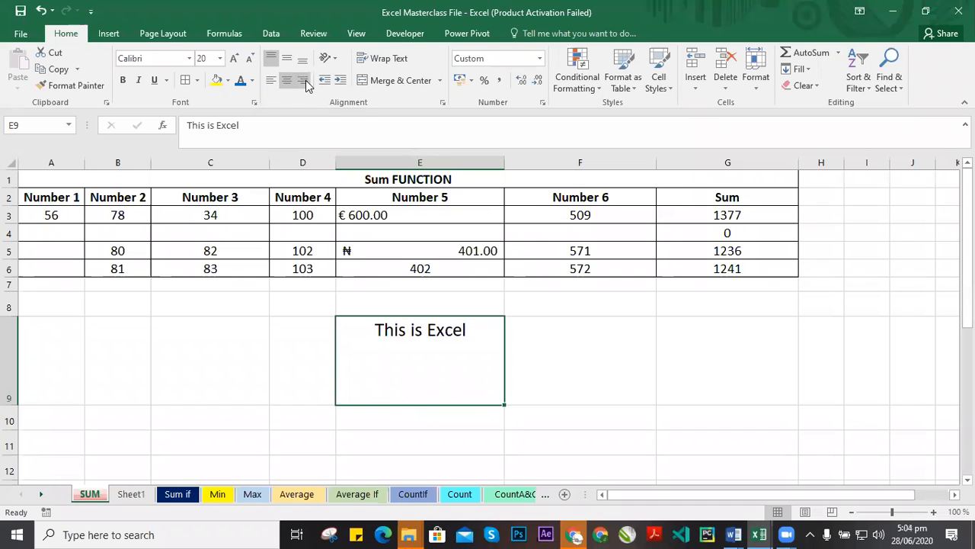
pyautogui.click(303, 82)
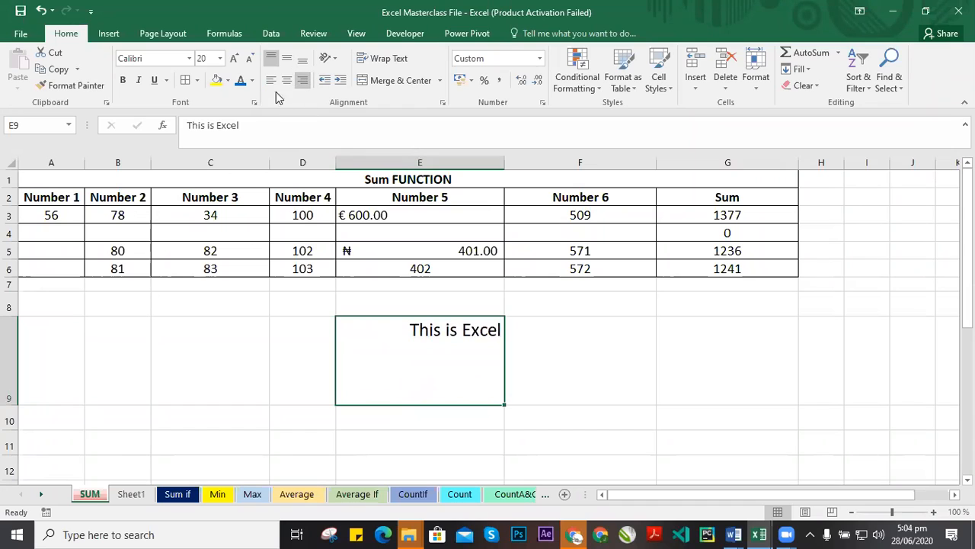
pyautogui.click(286, 59)
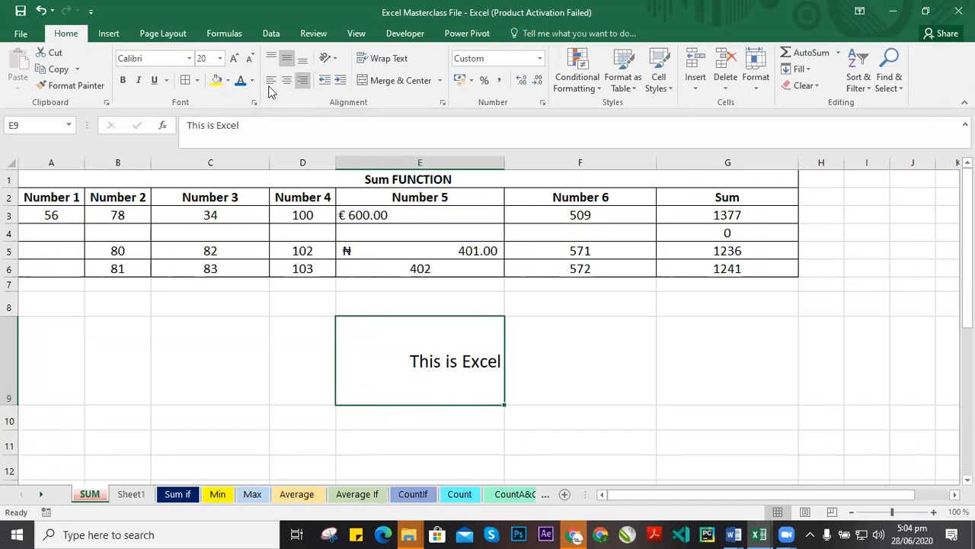
pyautogui.click(271, 80)
pyautogui.click(286, 82)
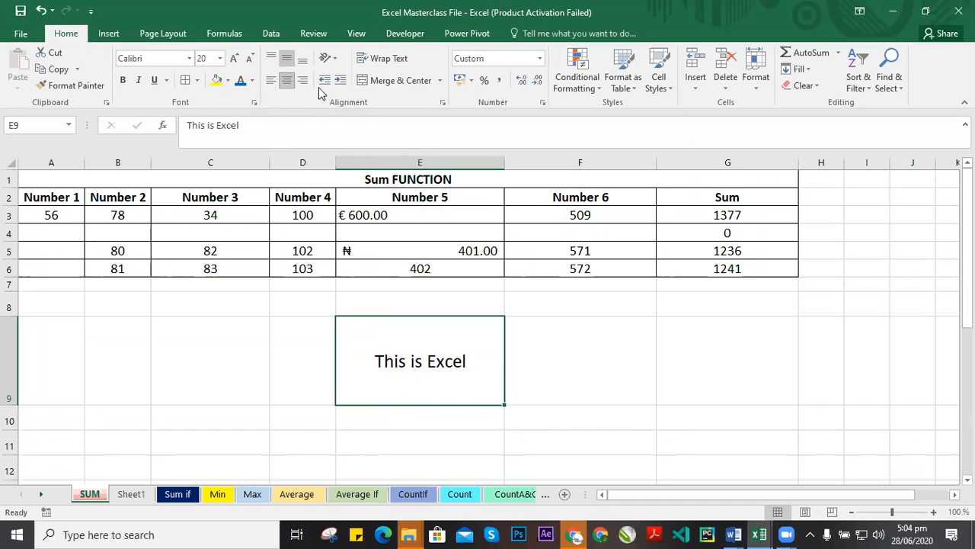
pyautogui.click(304, 80)
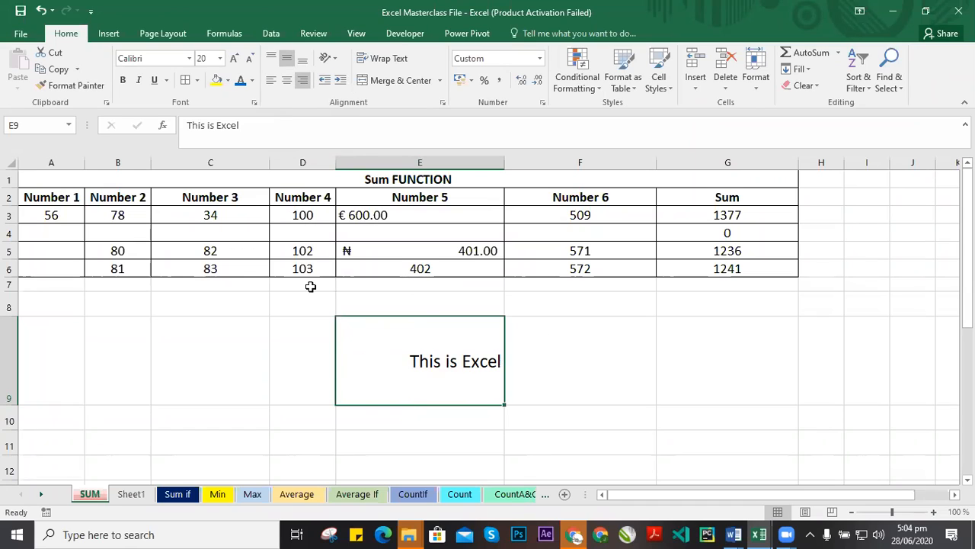
pyautogui.click(272, 81)
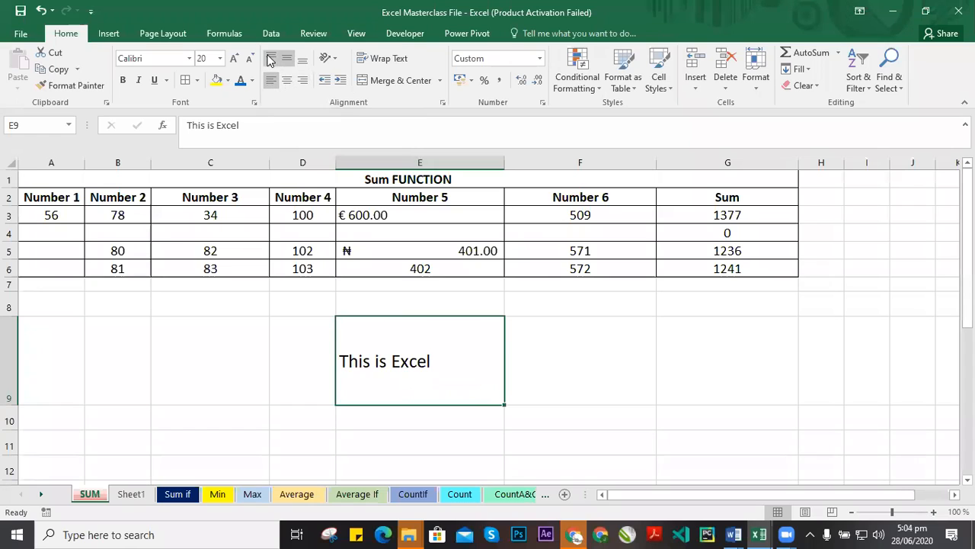
# Cycle the vertical alignment of cell E9 through top, middle and bottom, finishing with bottom alignment.
pyautogui.click(273, 61)
pyautogui.click(303, 61)
pyautogui.click(287, 61)
pyautogui.click(301, 62)
pyautogui.click(270, 58)
pyautogui.click(287, 58)
pyautogui.click(301, 64)
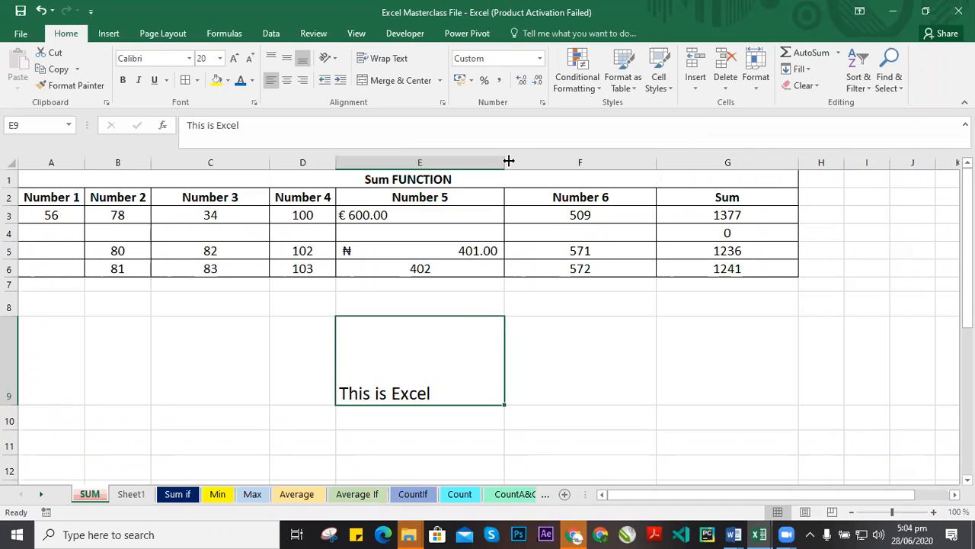
# Narrow column E so the text in E9 overflows the cell.
pyautogui.moveTo(506, 158)
pyautogui.mouseDown()
pyautogui.moveTo(432, 164)
pyautogui.moveTo(499, 165)
pyautogui.mouseUp()
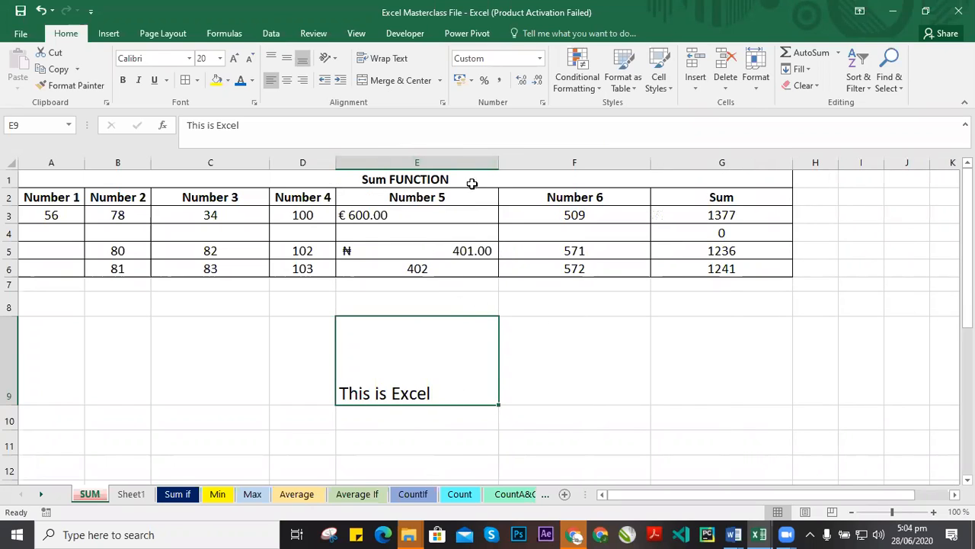
pyautogui.moveTo(499, 165); pyautogui.dragTo(403, 180)
pyautogui.doubleClick(358, 364)
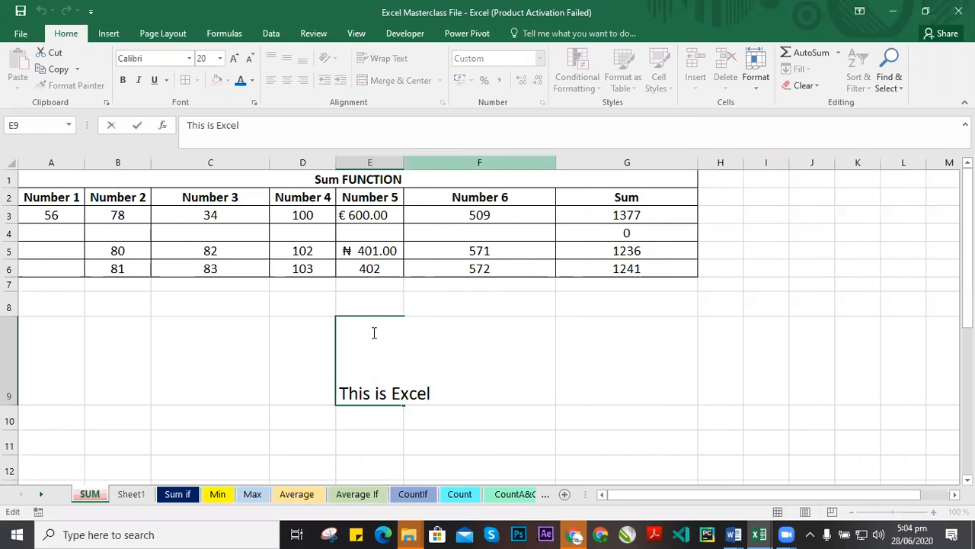
pyautogui.click(298, 395)
pyautogui.click(390, 381)
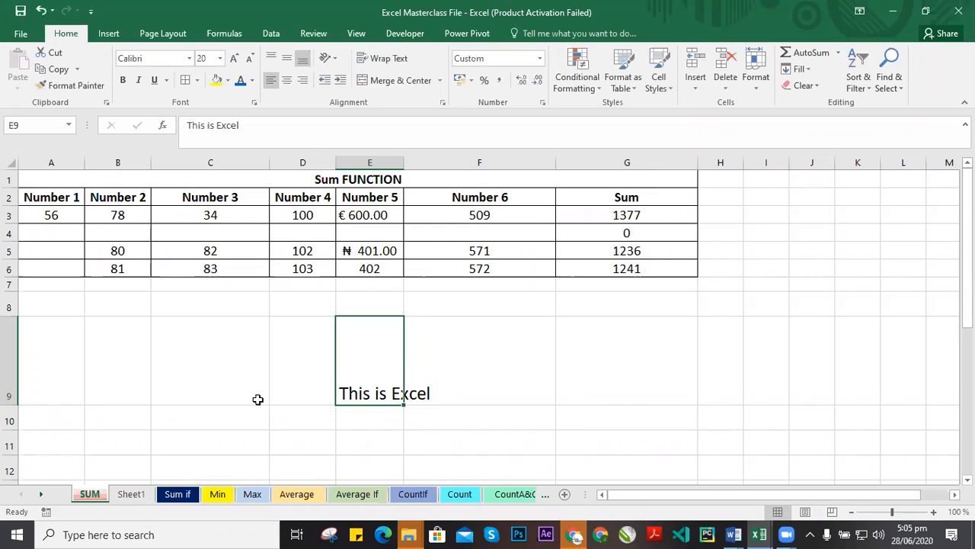
# Extend the text in E9 to "This is Excel application".
pyautogui.doubleClick(367, 375)
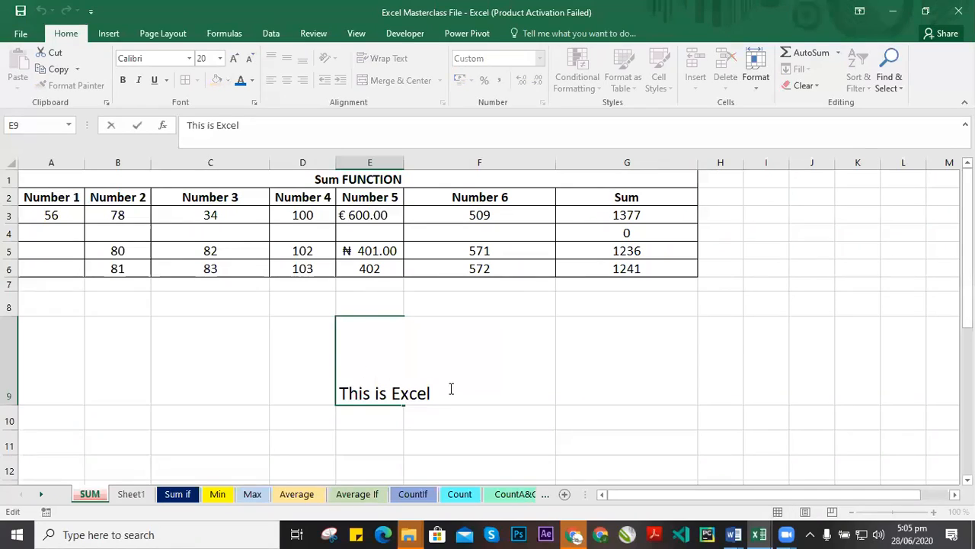
pyautogui.write('application')
pyautogui.click(564, 348)
pyautogui.click(391, 342)
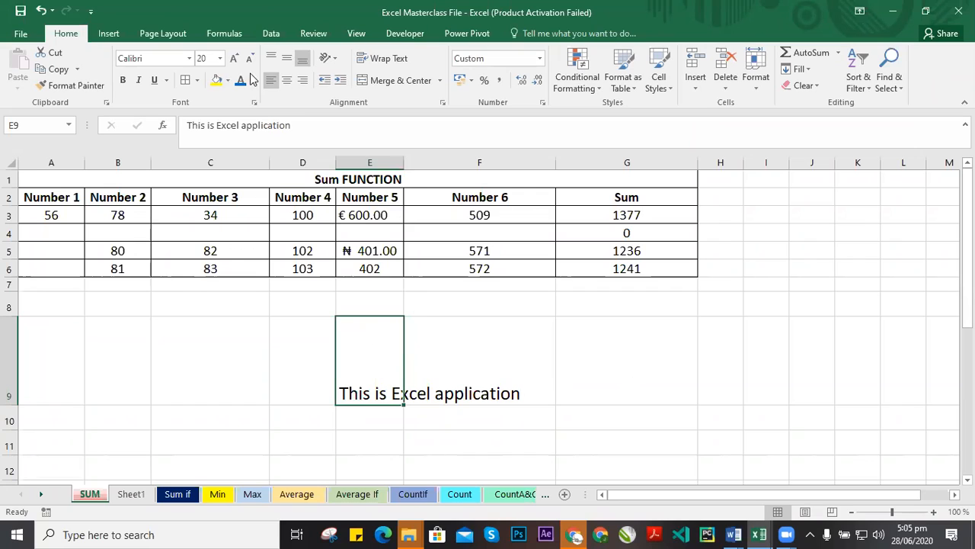
# Set the font size of E9 to 16 and turn on text wrapping for the cell.
pyautogui.click(220, 58)
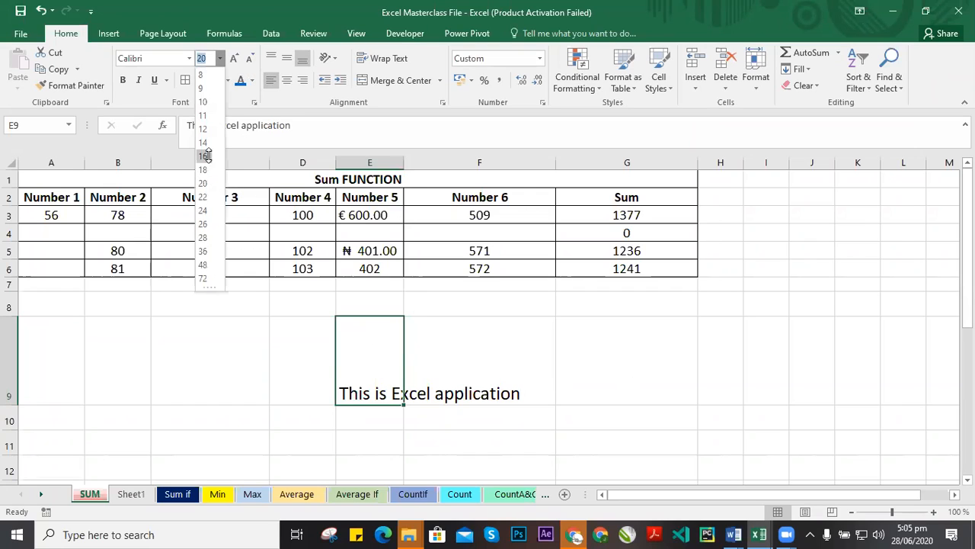
pyautogui.click(204, 155)
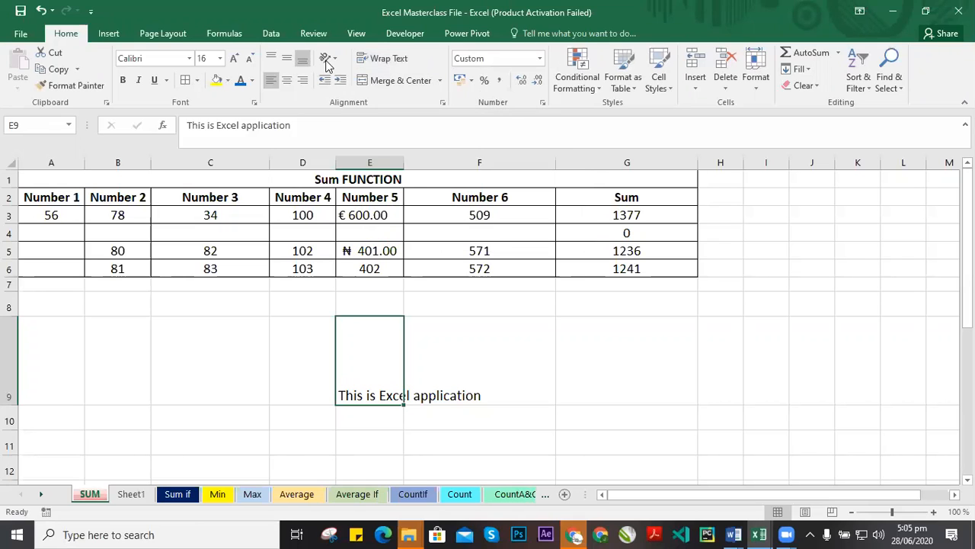
pyautogui.click(385, 58)
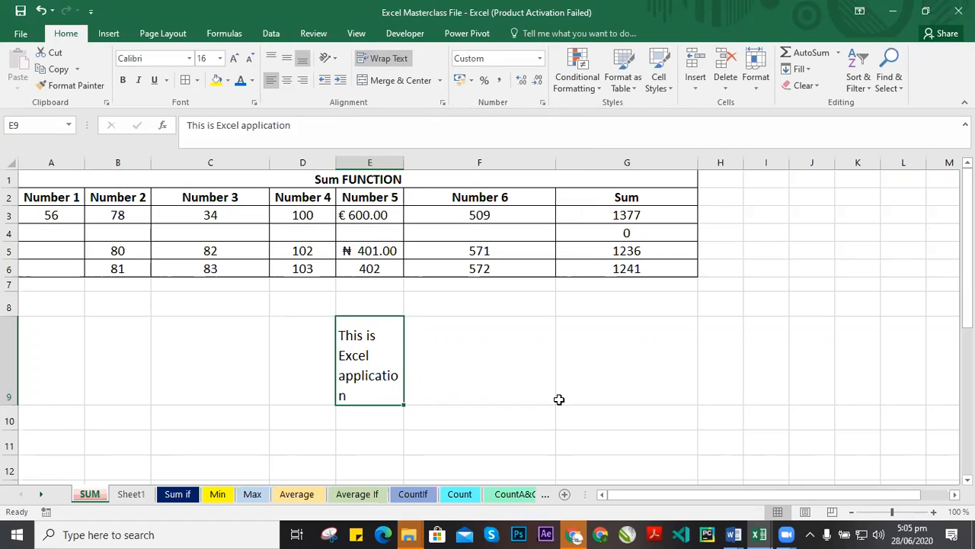
# Adjust column E's width so the word "application" fits on one wrapped line.
pyautogui.moveTo(404, 169); pyautogui.dragTo(412, 168)
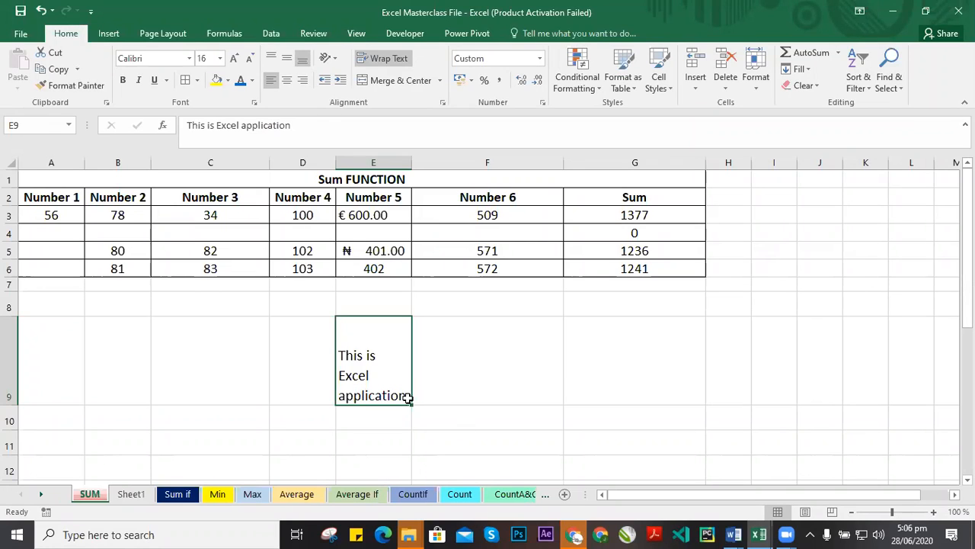
pyautogui.moveTo(413, 171); pyautogui.dragTo(534, 229)
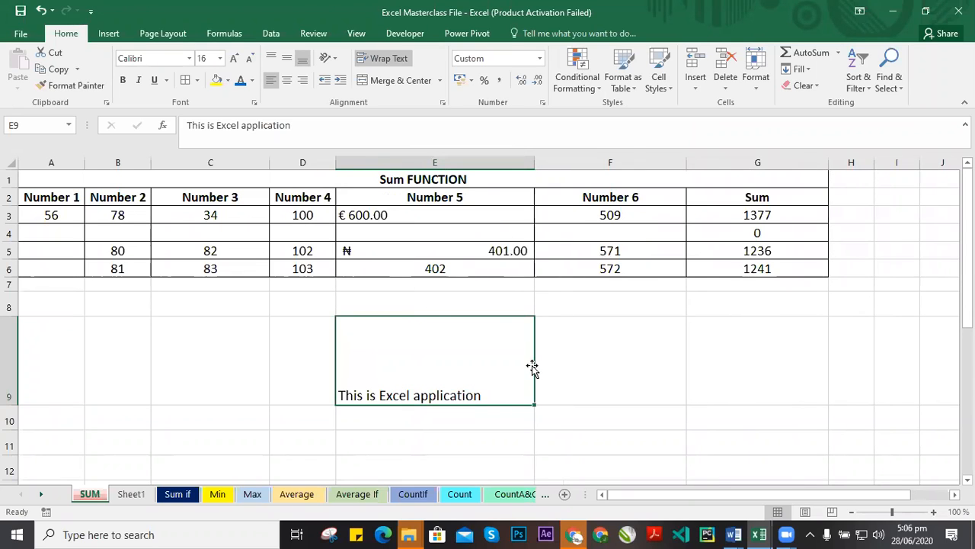
pyautogui.moveTo(535, 164); pyautogui.dragTo(412, 165)
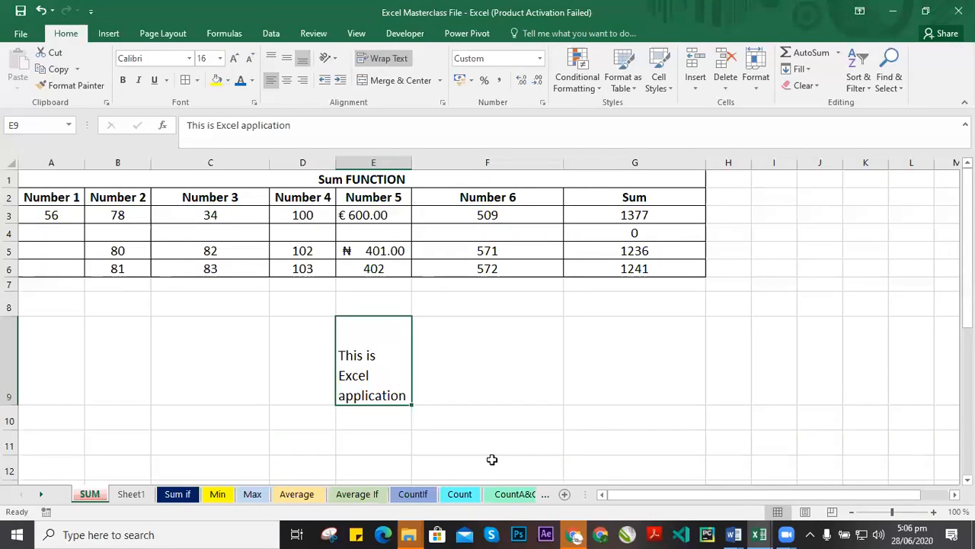
# Open the CountA&CountBlank sheet.
pyautogui.click(499, 496)
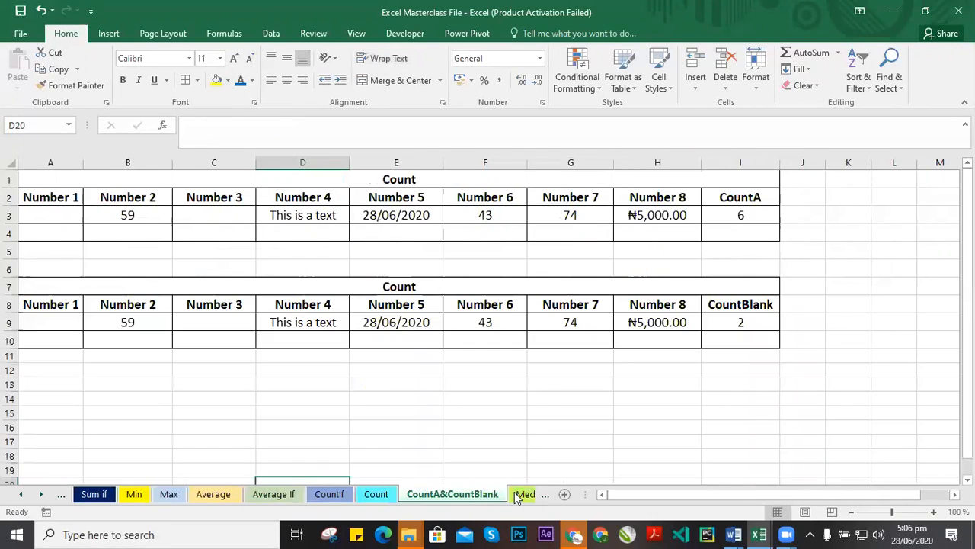
# Open the CountIf attendance sheet and scroll to its rightmost columns.
pyautogui.click(521, 496)
pyautogui.click(522, 495)
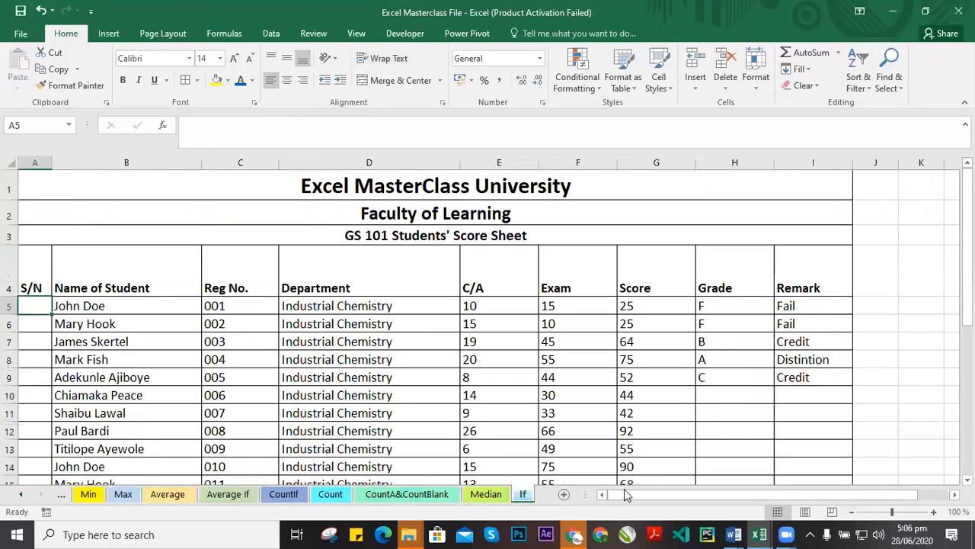
pyautogui.click(954, 496)
pyautogui.click(954, 495)
pyautogui.click(954, 495)
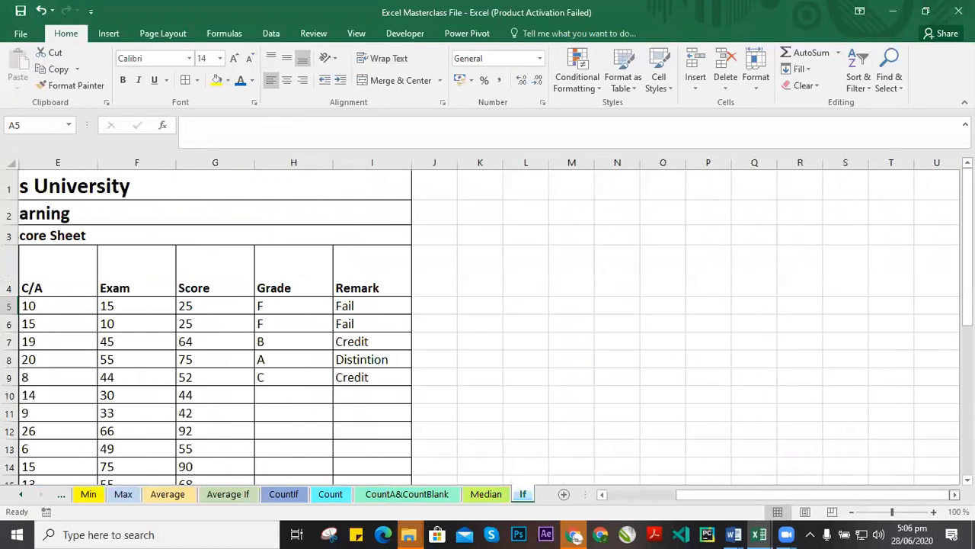
pyautogui.click(285, 496)
pyautogui.hscroll(3, 531, 358)
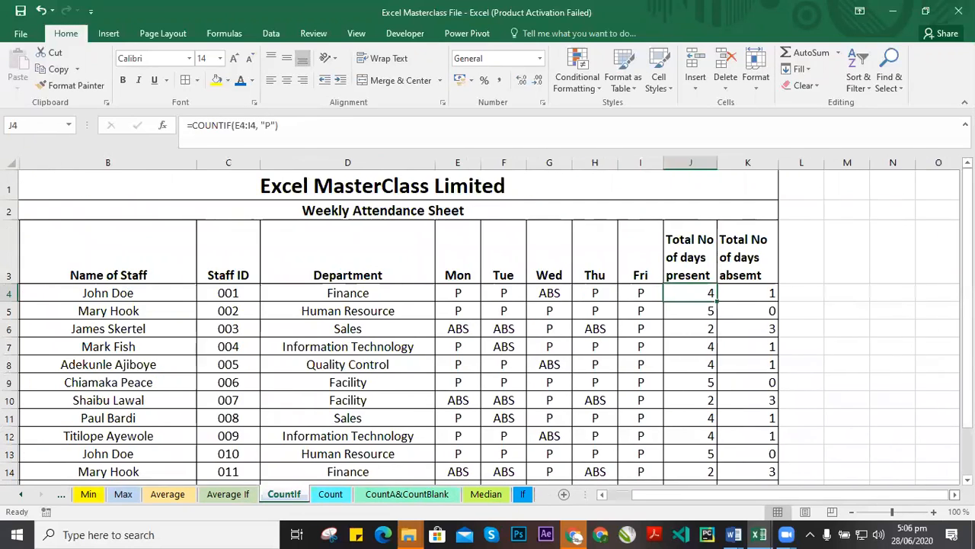
# Widen columns J and K so each total header fits on a single line.
pyautogui.click(439, 245)
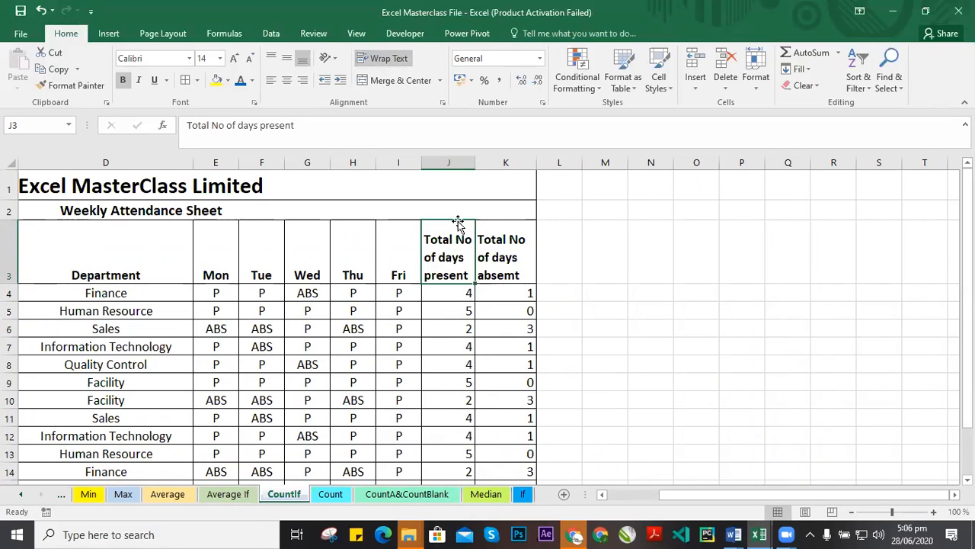
pyautogui.moveTo(473, 163); pyautogui.dragTo(587, 162)
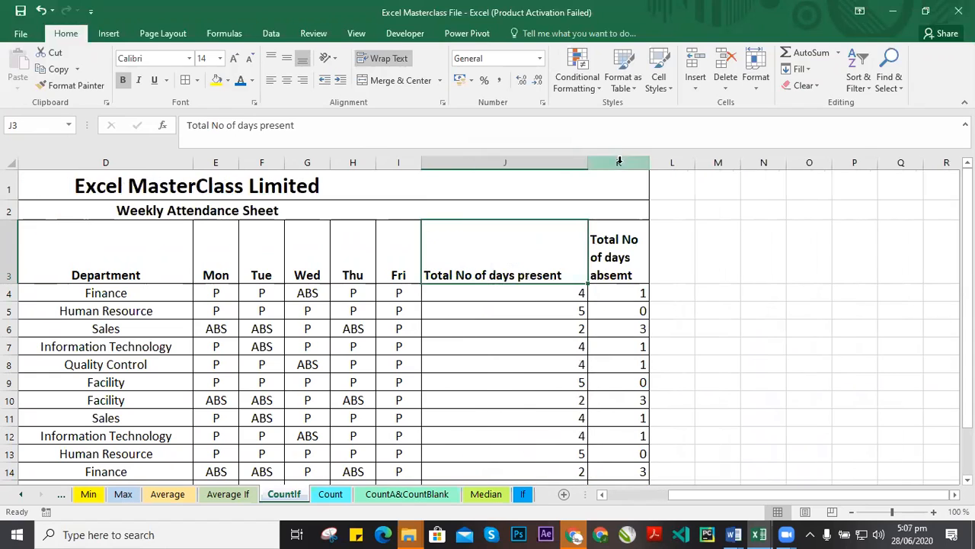
pyautogui.click(644, 252)
pyautogui.moveTo(649, 164); pyautogui.dragTo(743, 169)
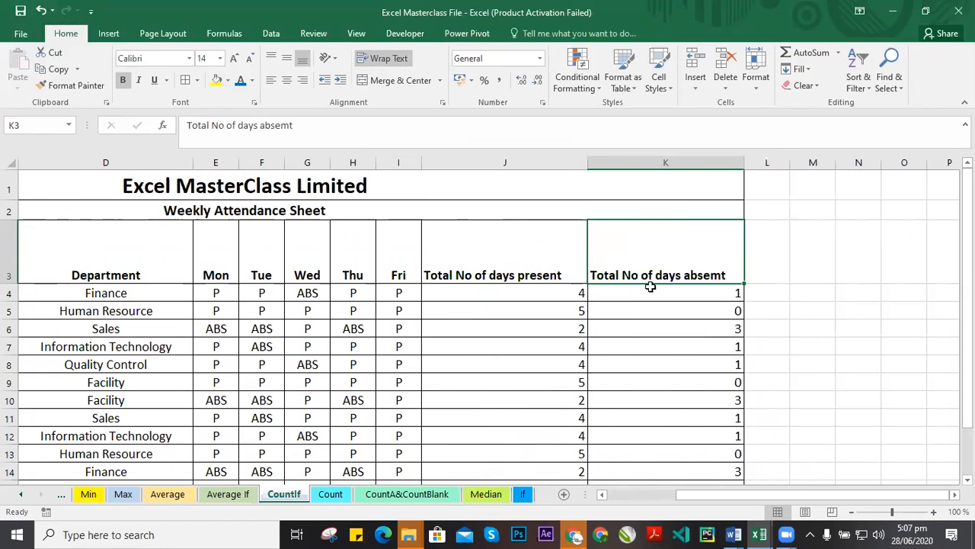
# Undo both column-width changes.
pyautogui.click(559, 308)
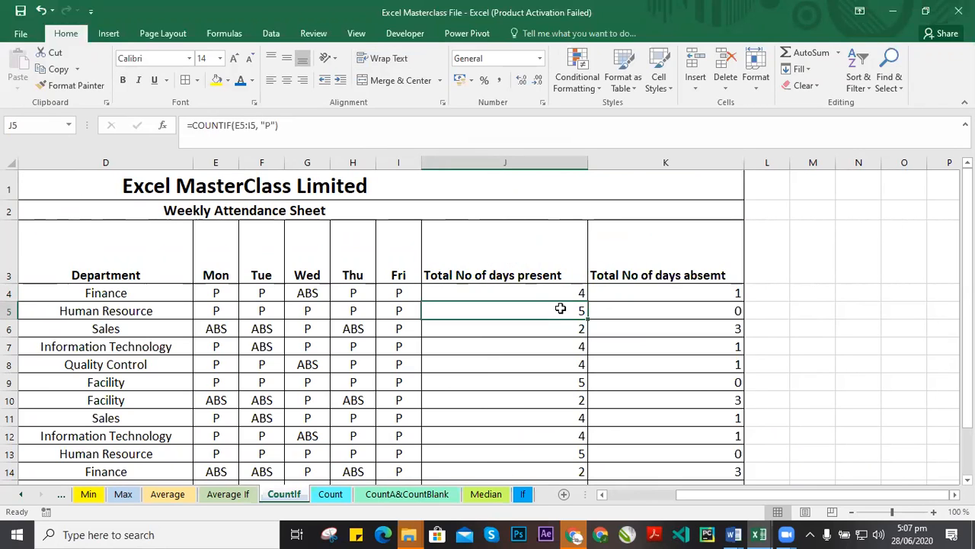
pyautogui.hotkey('ctrl', 'z')
pyautogui.hotkey('ctrl', 'z')
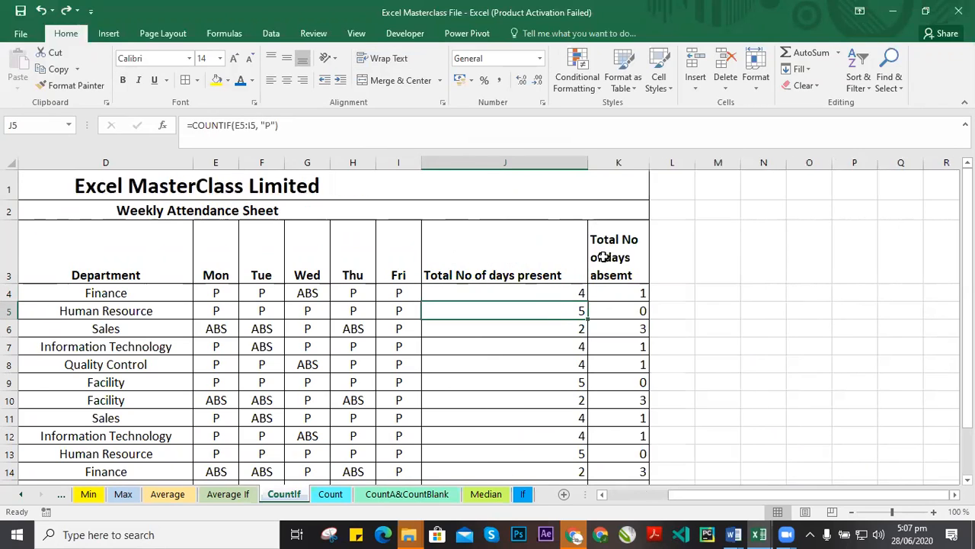
# Narrow column J and make row 3 taller so the wrapped header shows completely.
pyautogui.click(463, 239)
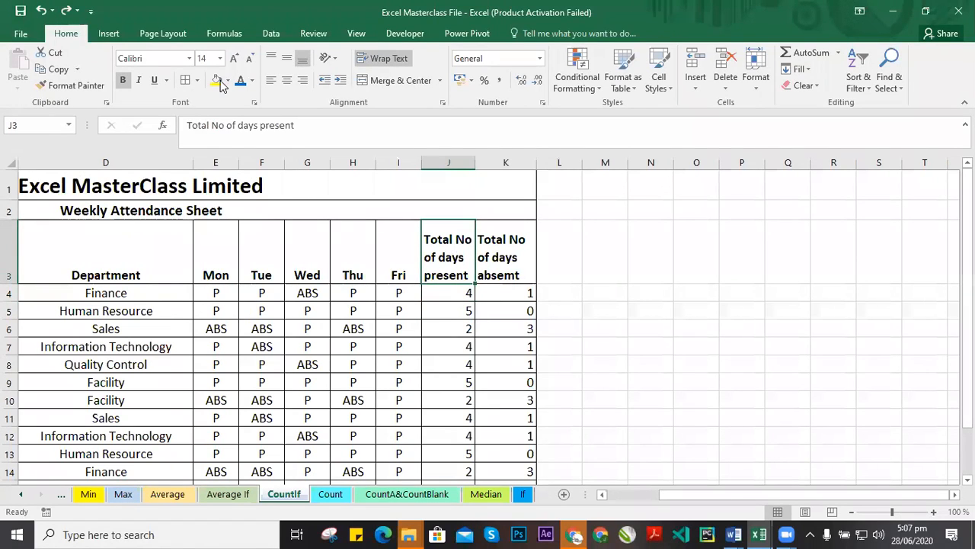
pyautogui.click(511, 255)
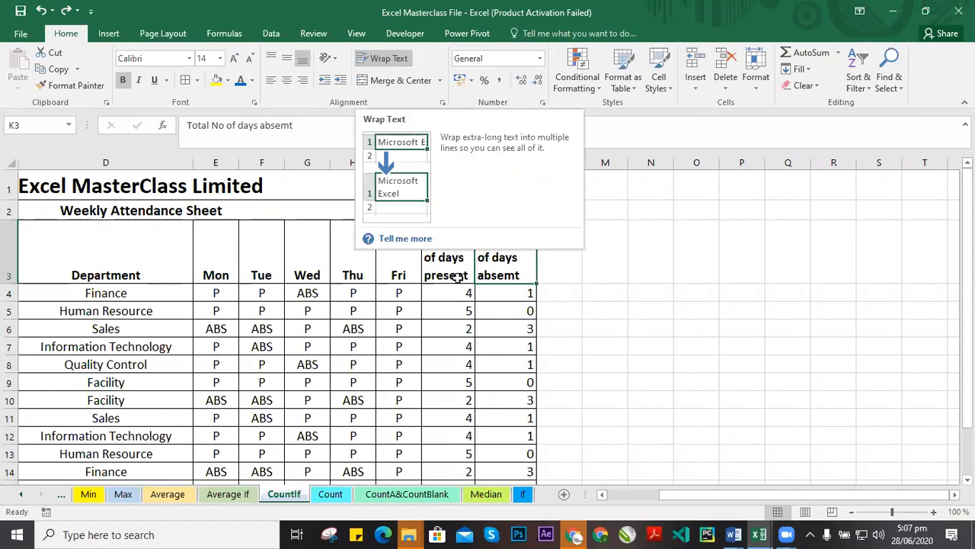
pyautogui.click(454, 263)
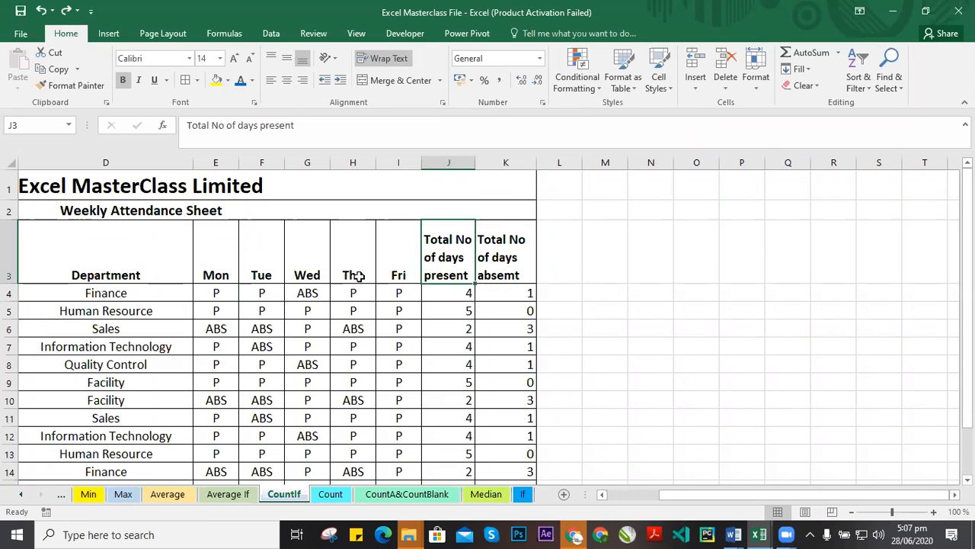
pyautogui.moveTo(476, 164); pyautogui.dragTo(456, 166)
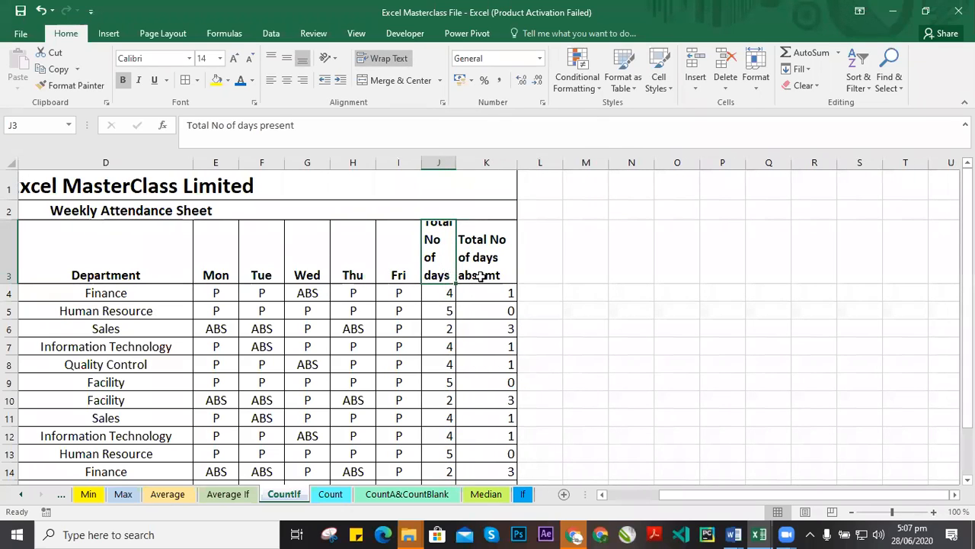
pyautogui.moveTo(13, 283); pyautogui.dragTo(10, 331)
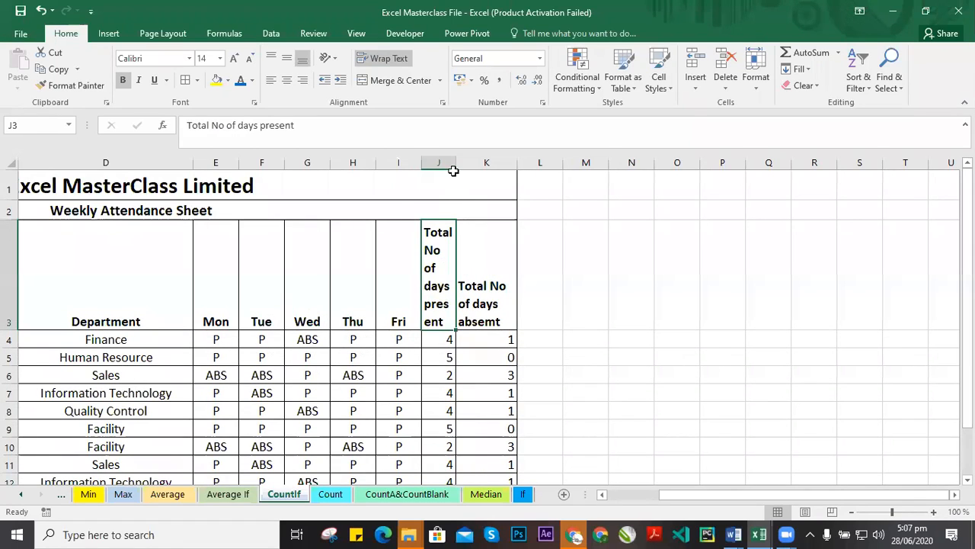
# Resize column J so "Total No of days present" wraps neatly onto three lines.
pyautogui.moveTo(454, 164); pyautogui.dragTo(484, 211)
pyautogui.moveTo(483, 168); pyautogui.dragTo(459, 189)
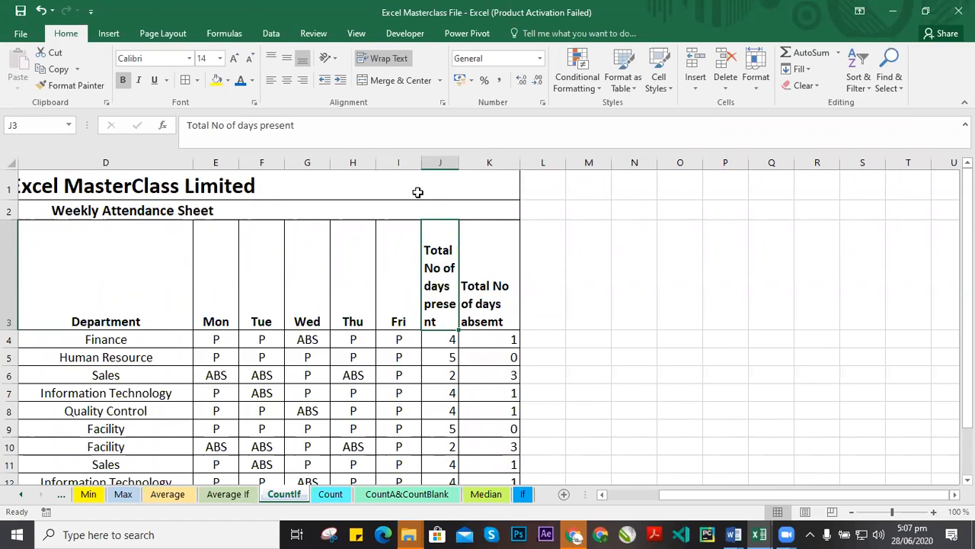
pyautogui.moveTo(459, 164); pyautogui.dragTo(480, 163)
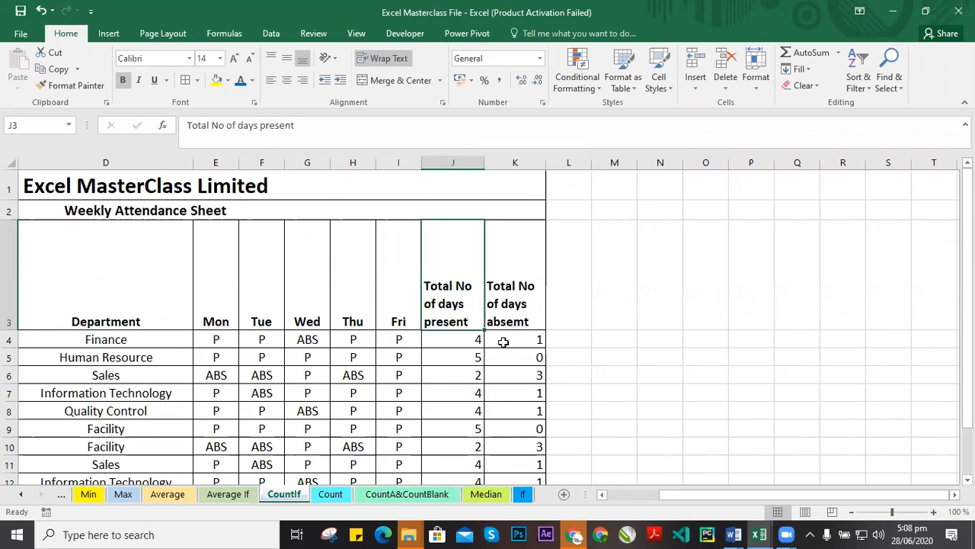
pyautogui.click(493, 322)
pyautogui.click(450, 305)
pyautogui.moveTo(483, 160); pyautogui.dragTo(486, 159)
# Reduce row 3's height to fit the three-line headers.
pyautogui.click(527, 271)
pyautogui.click(454, 272)
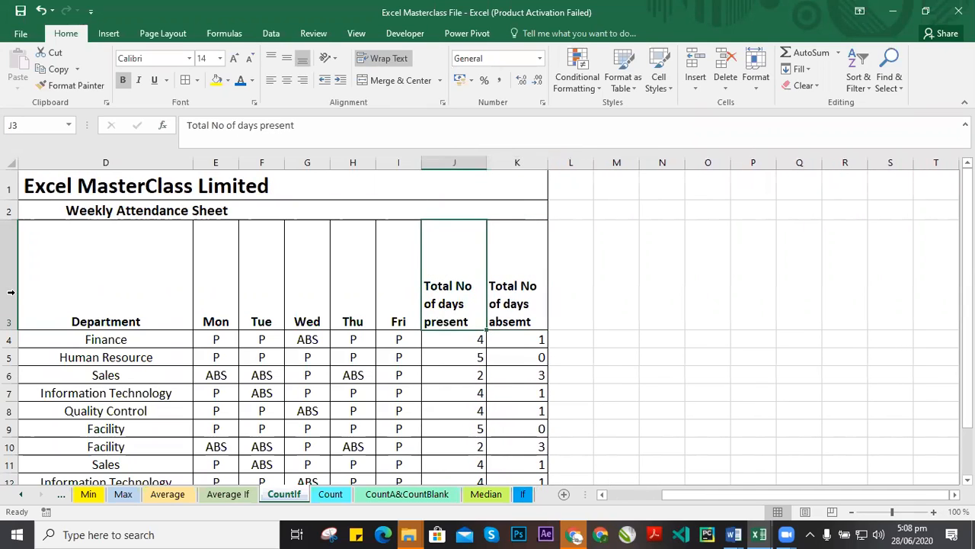
pyautogui.moveTo(15, 330); pyautogui.dragTo(15, 298)
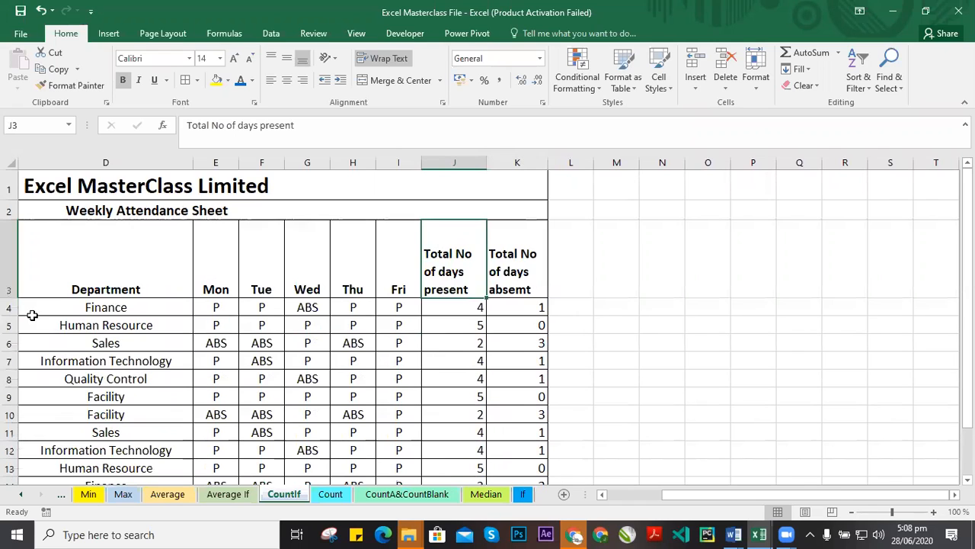
pyautogui.click(577, 262)
pyautogui.click(450, 264)
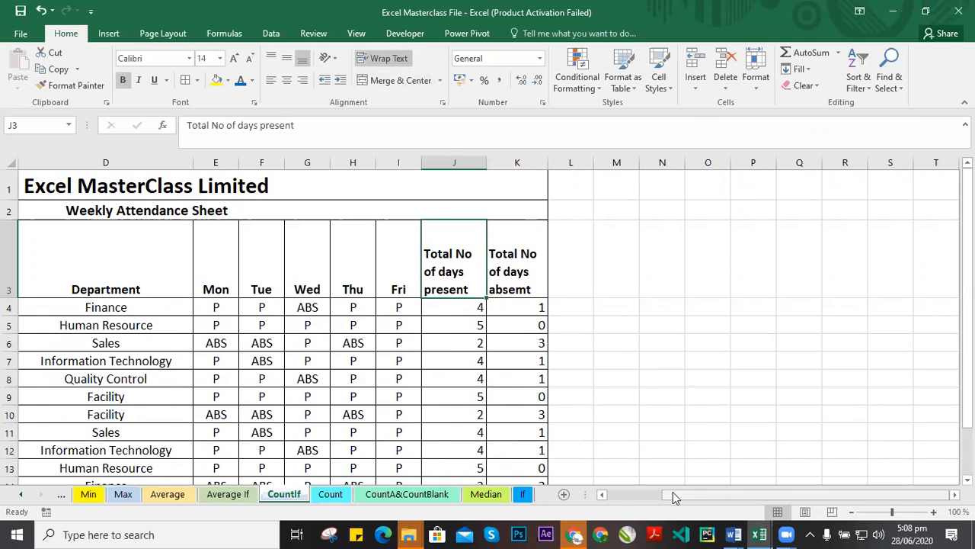
# Examine the merged title cells and the available merge options on the CountIf sheet.
pyautogui.moveTo(672, 494); pyautogui.dragTo(612, 495)
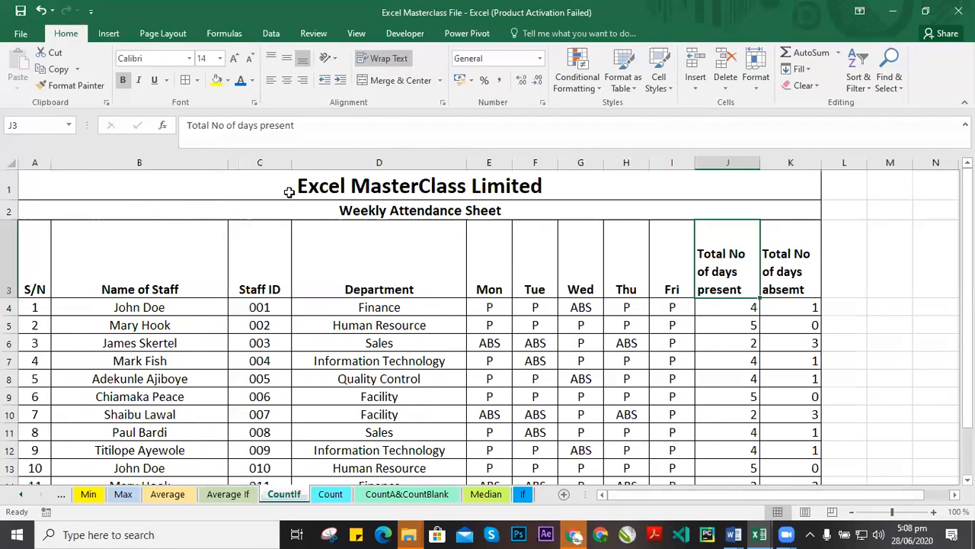
pyautogui.click(320, 186)
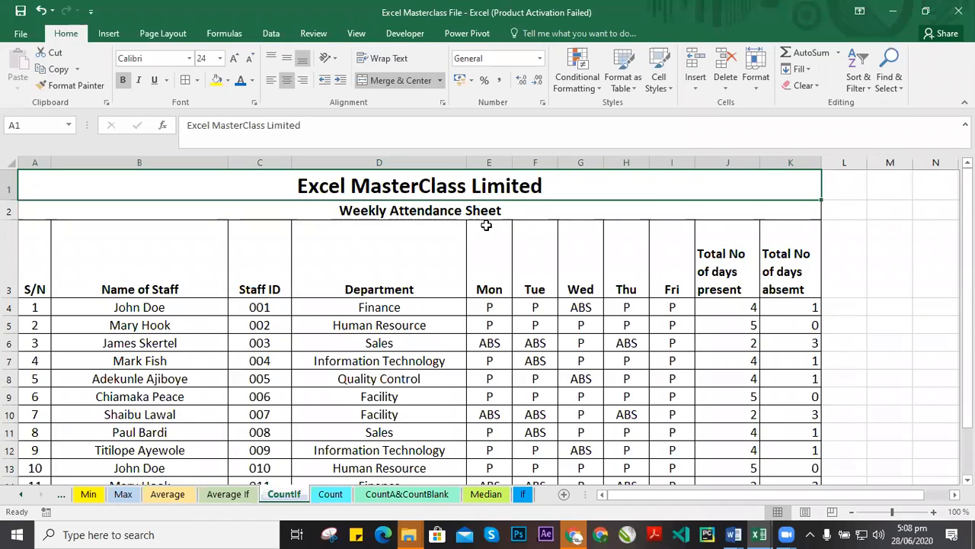
pyautogui.click(534, 265)
pyautogui.click(537, 186)
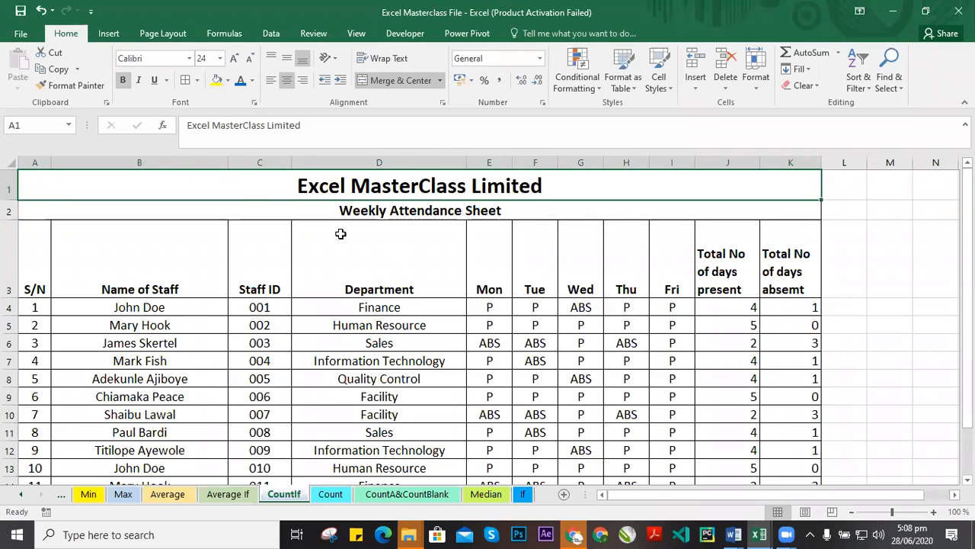
pyautogui.scroll(-3, 444, 232)
pyautogui.scroll(3, 439, 290)
pyautogui.click(838, 184)
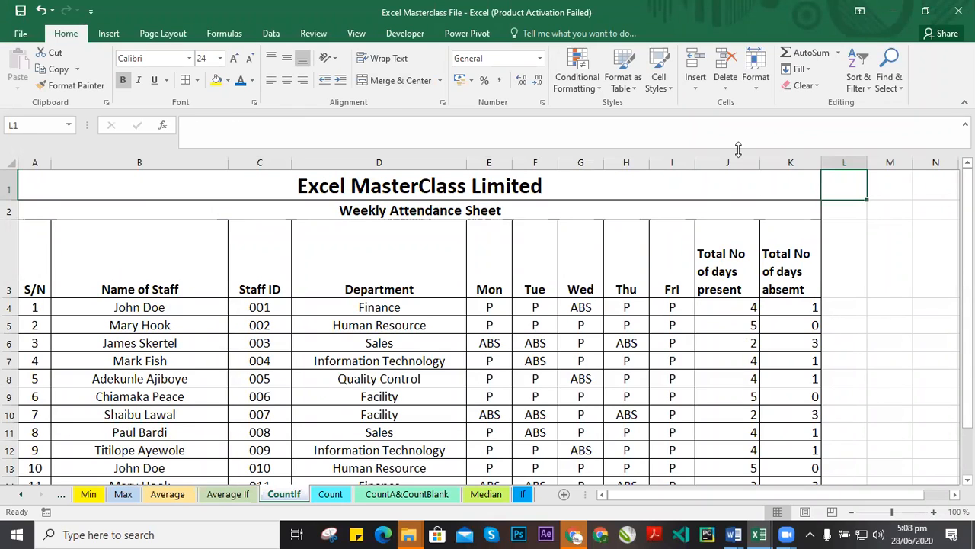
pyautogui.click(440, 81)
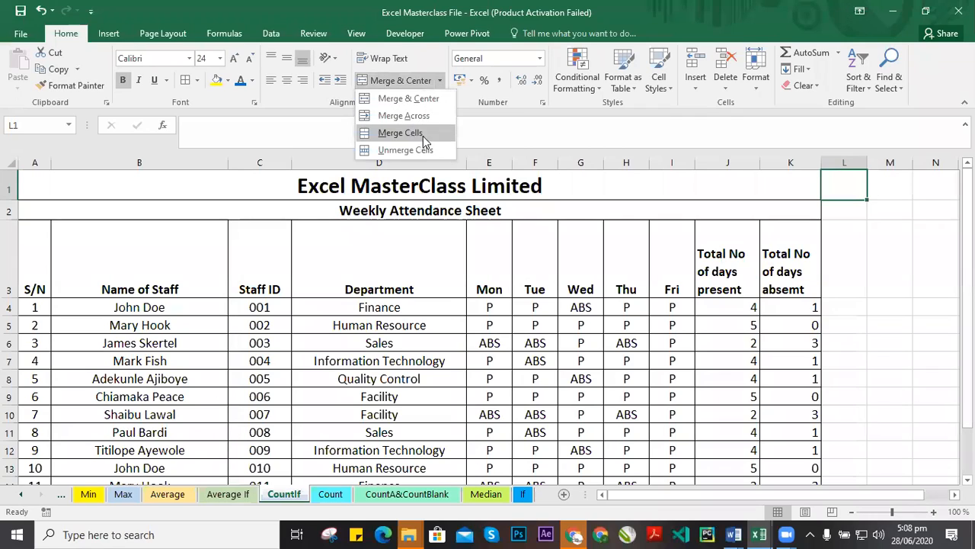
pyautogui.click(665, 233)
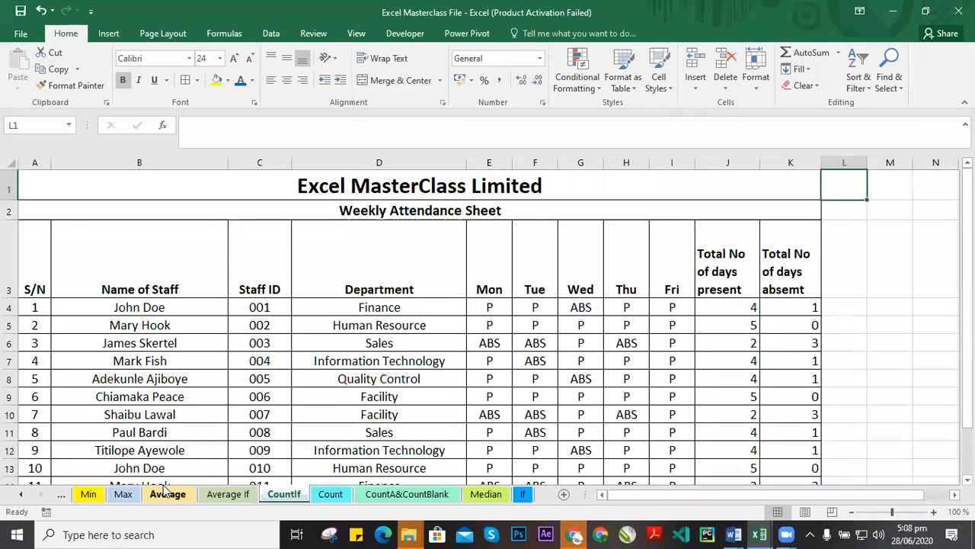
# Go to the SUM sheet and unmerge the Sum FUNCTION title across row 1.
pyautogui.click(88, 495)
pyautogui.click(20, 496)
pyautogui.click(21, 495)
pyautogui.click(21, 495)
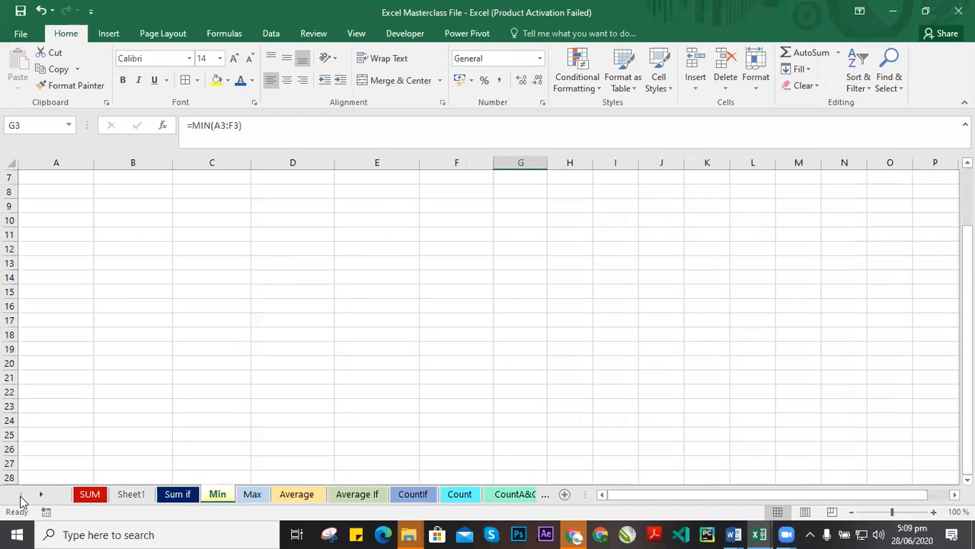
pyautogui.click(89, 493)
pyautogui.click(372, 180)
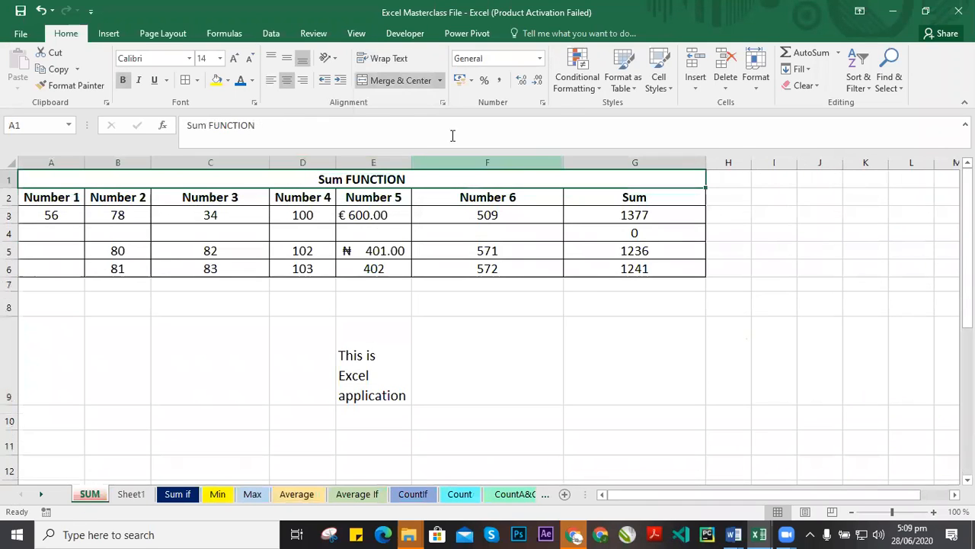
pyautogui.click(440, 80)
pyautogui.click(400, 148)
pyautogui.click(487, 305)
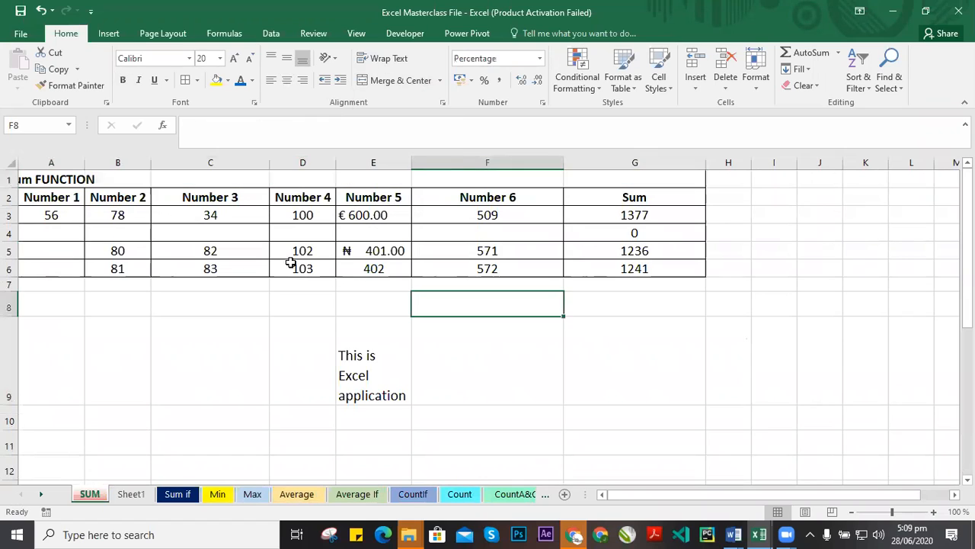
# Delete the Sum FUNCTION title from cell A1.
pyautogui.doubleClick(51, 182)
pyautogui.click(220, 216)
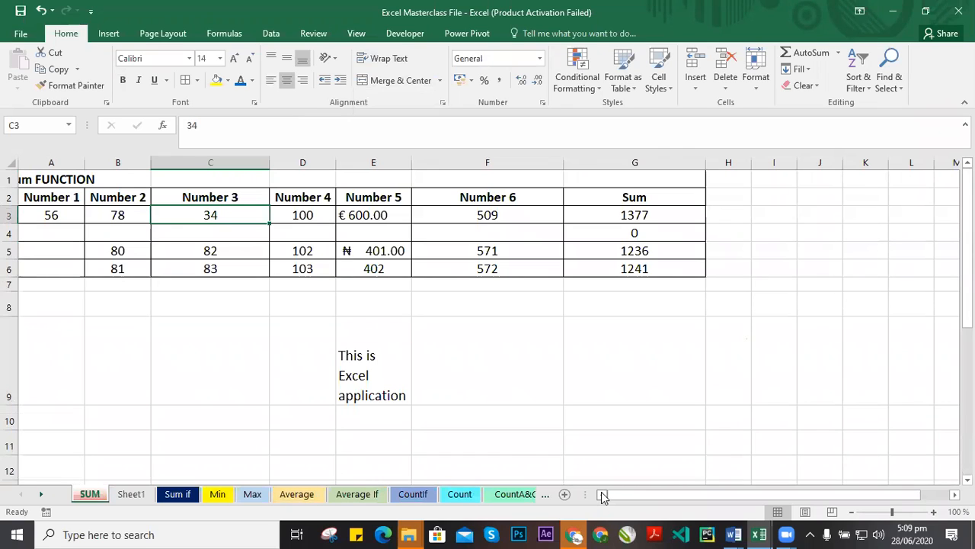
pyautogui.click(48, 181)
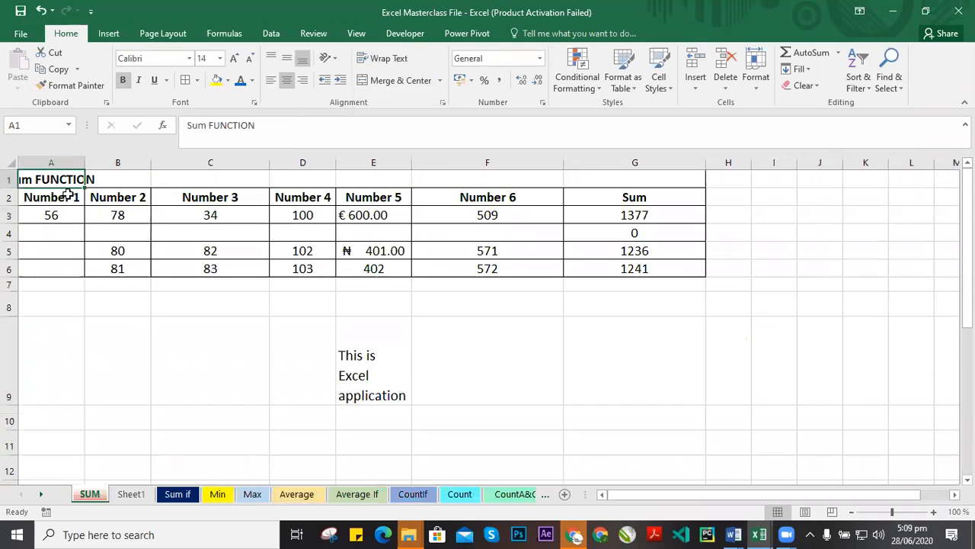
pyautogui.press('Delete')
pyautogui.moveTo(50, 181); pyautogui.dragTo(599, 175)
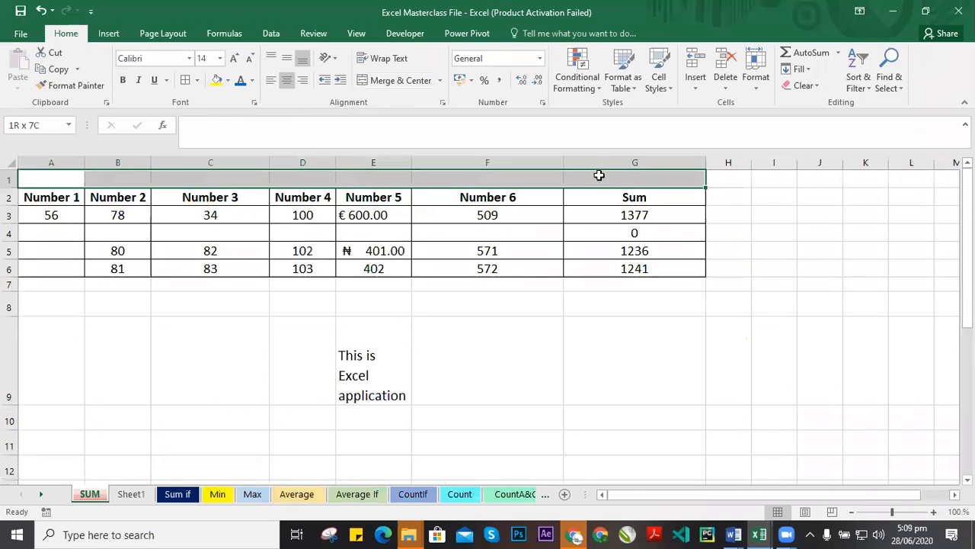
pyautogui.click(446, 327)
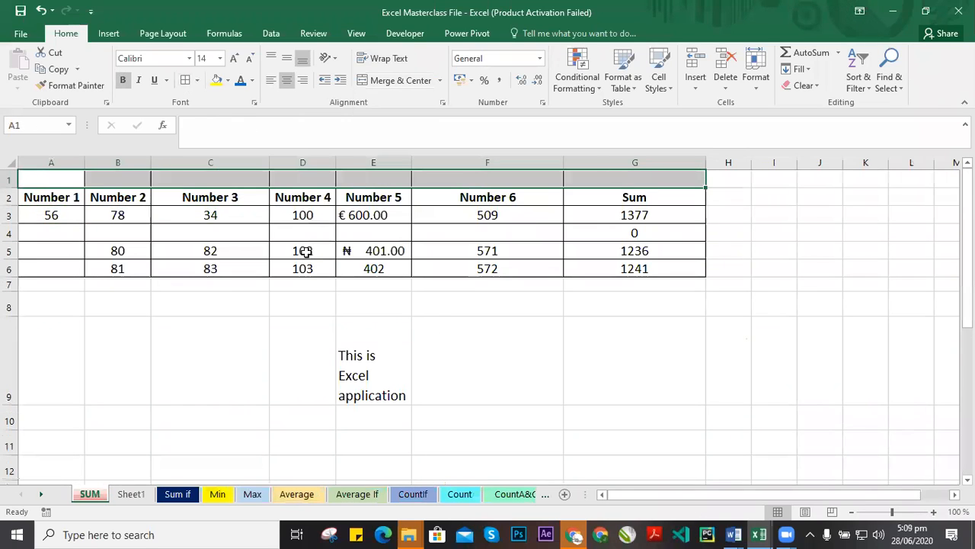
pyautogui.click(64, 188)
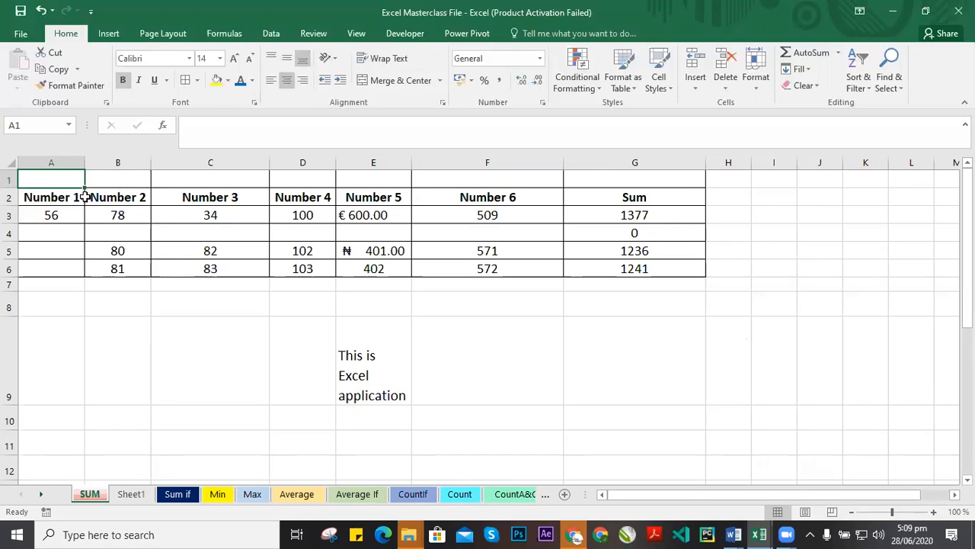
pyautogui.write('S')
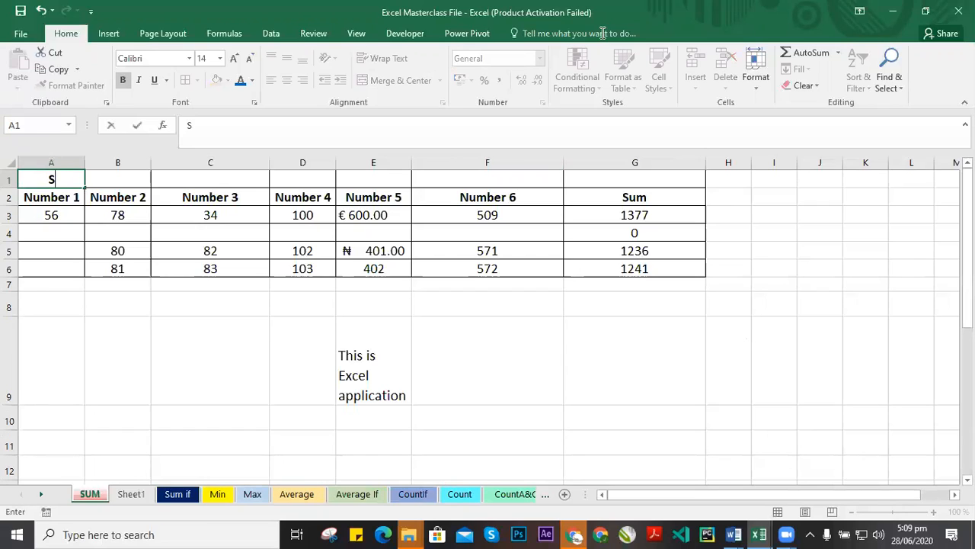
pyautogui.click(602, 33)
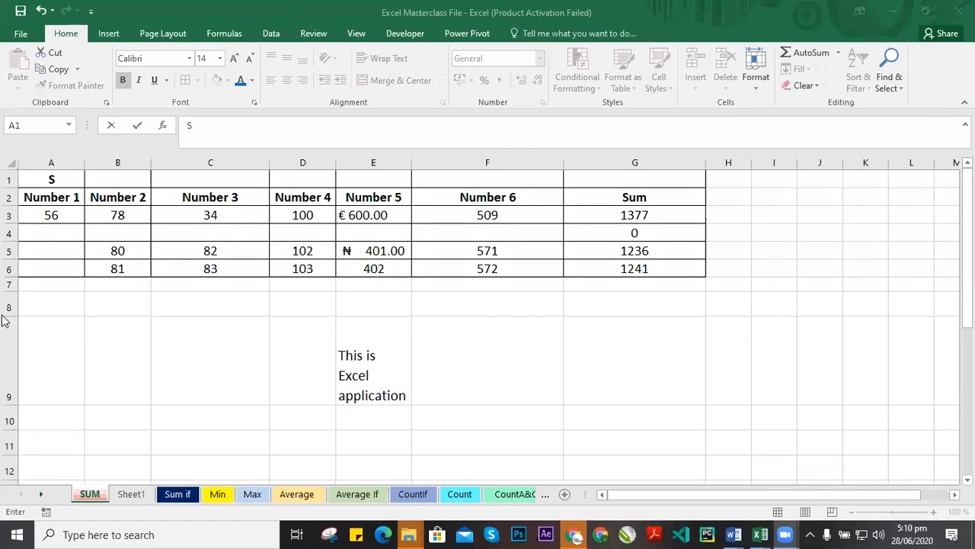
pyautogui.click(76, 199)
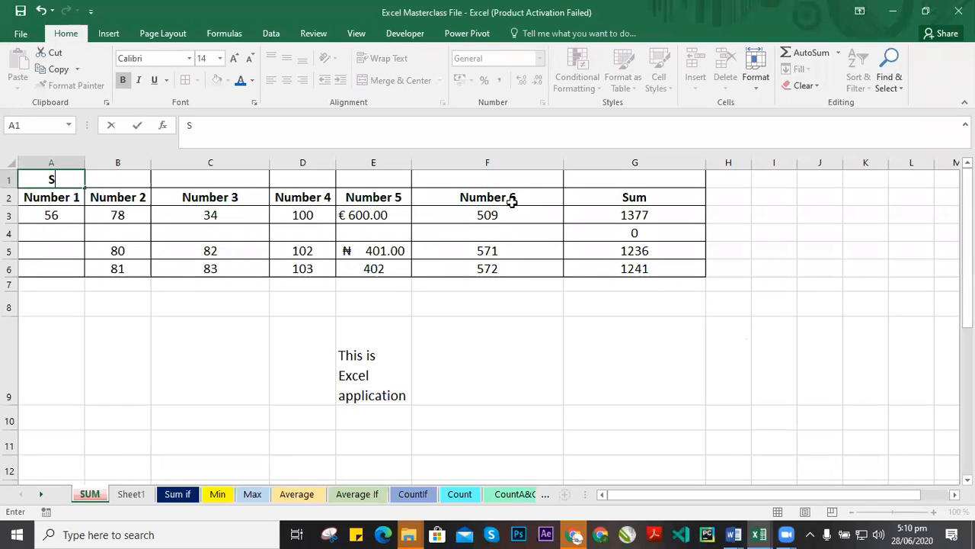
pyautogui.press('Return')
pyautogui.press('Up')
pyautogui.press('Delete')
pyautogui.click(48, 192)
pyautogui.click(73, 177)
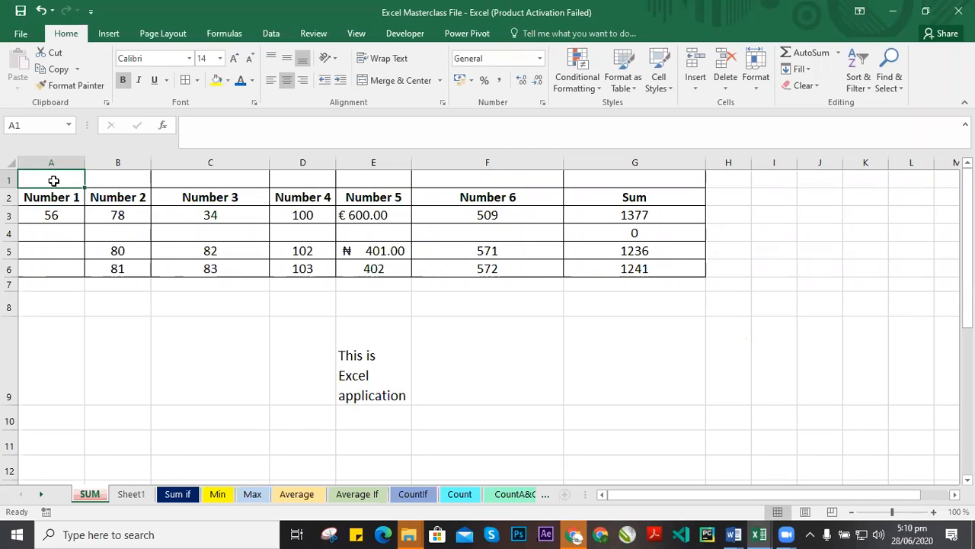
# Review the merge options for the row 1 title cells and revisit the CountIf sheet's merged title before returning to SUM.
pyautogui.moveTo(47, 179); pyautogui.dragTo(663, 173)
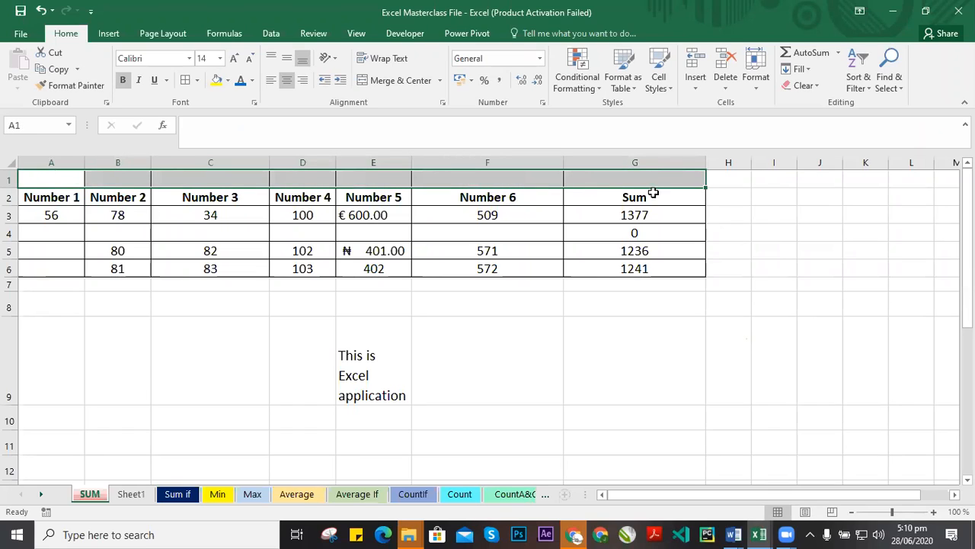
pyautogui.click(48, 183)
pyautogui.moveTo(50, 179); pyautogui.dragTo(644, 167)
pyautogui.moveTo(49, 181); pyautogui.dragTo(668, 179)
pyautogui.click(439, 81)
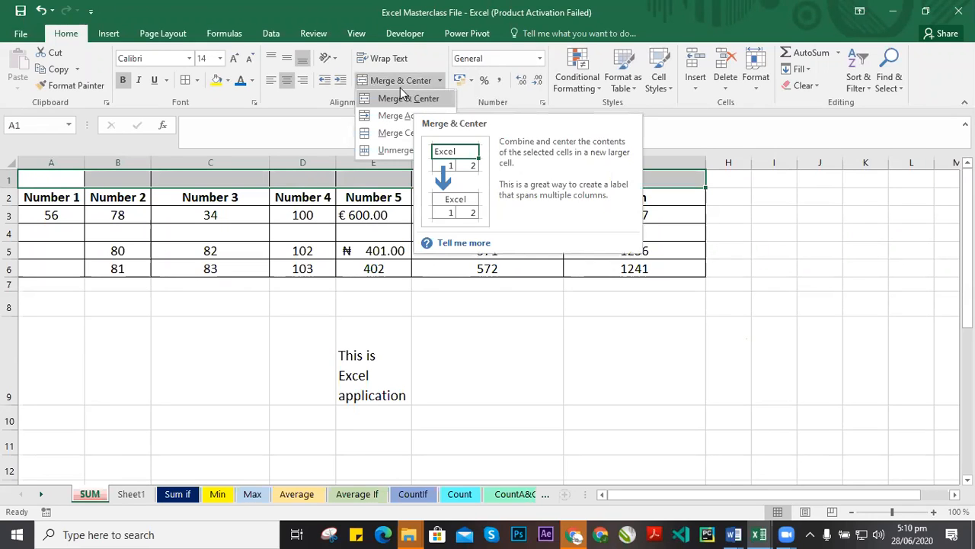
pyautogui.click(602, 187)
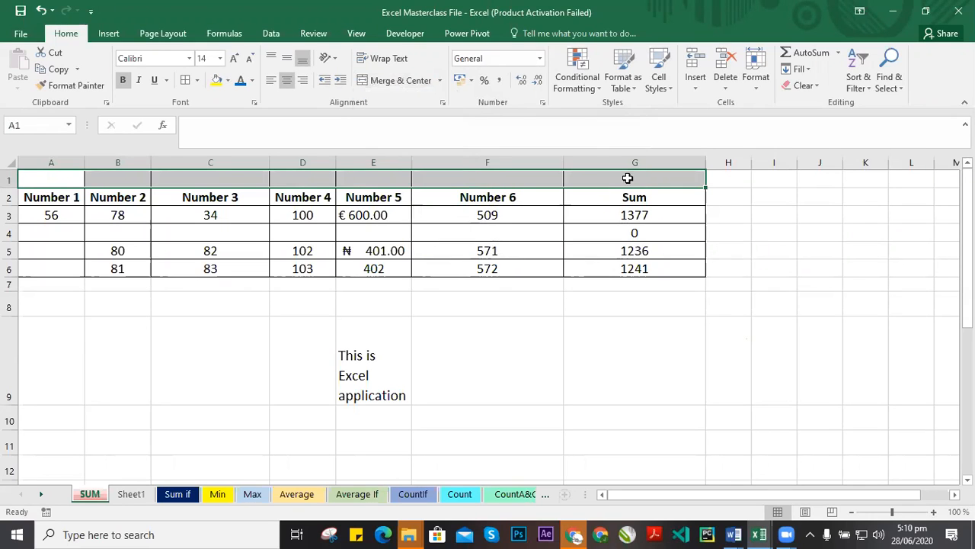
pyautogui.click(66, 178)
pyautogui.moveTo(357, 181); pyautogui.dragTo(632, 180)
pyautogui.moveTo(44, 179); pyautogui.dragTo(646, 180)
pyautogui.click(326, 179)
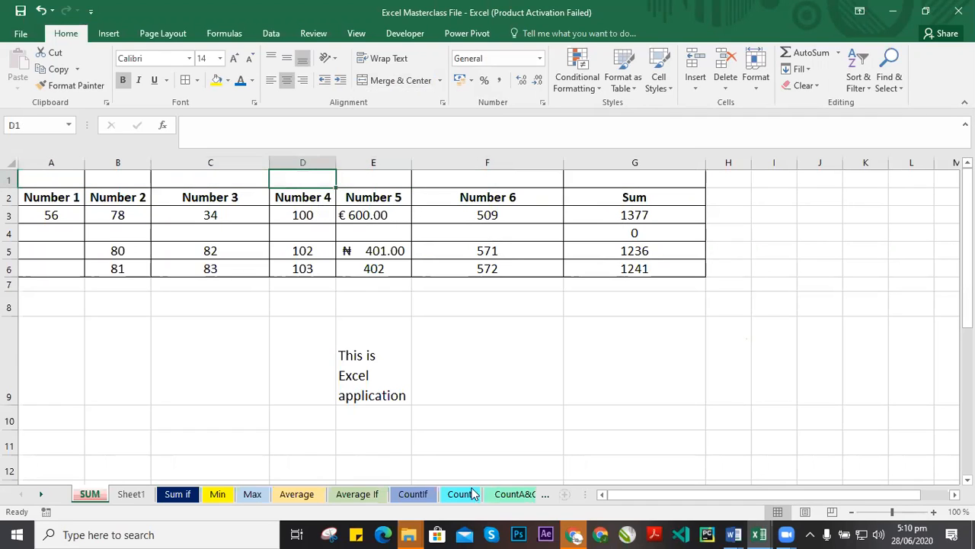
pyautogui.click(426, 497)
pyautogui.click(120, 189)
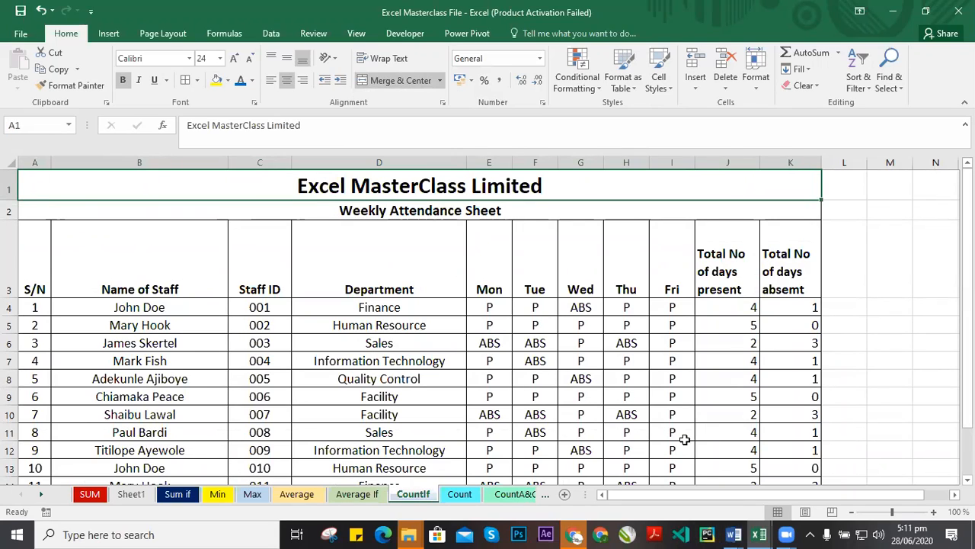
pyautogui.click(89, 495)
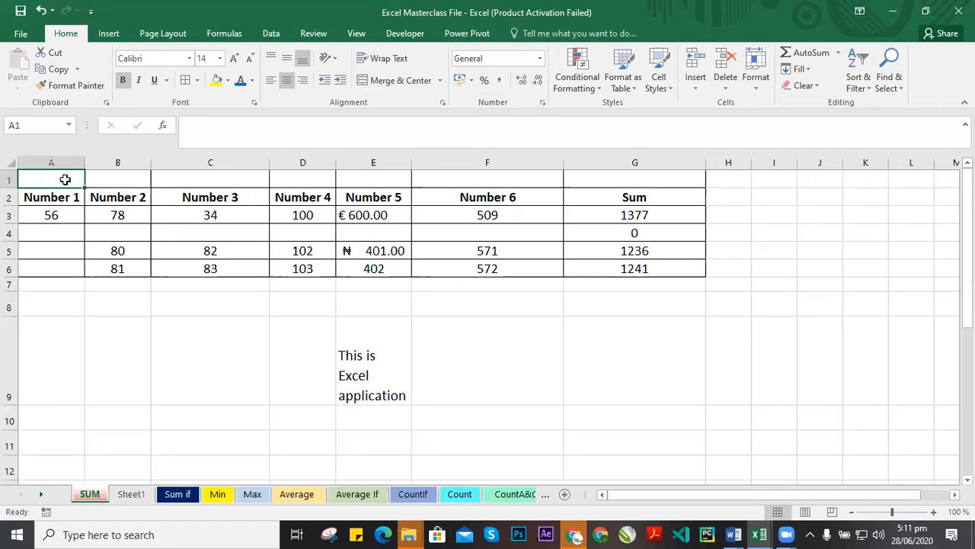
pyautogui.click(362, 309)
pyautogui.moveTo(109, 179); pyautogui.dragTo(659, 175)
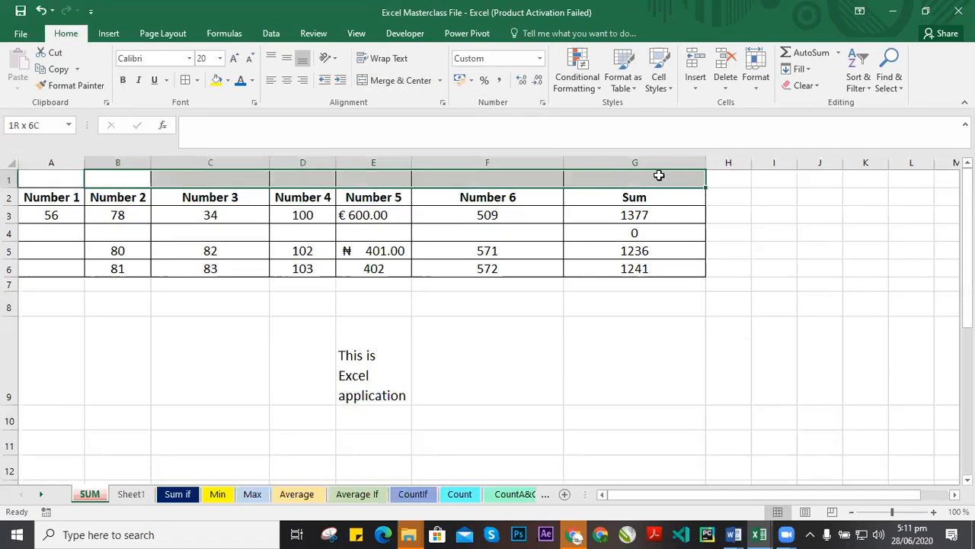
pyautogui.hotkey('shift', 'Left')
pyautogui.click(121, 179)
pyautogui.click(654, 180)
pyautogui.moveTo(117, 180); pyautogui.dragTo(654, 178)
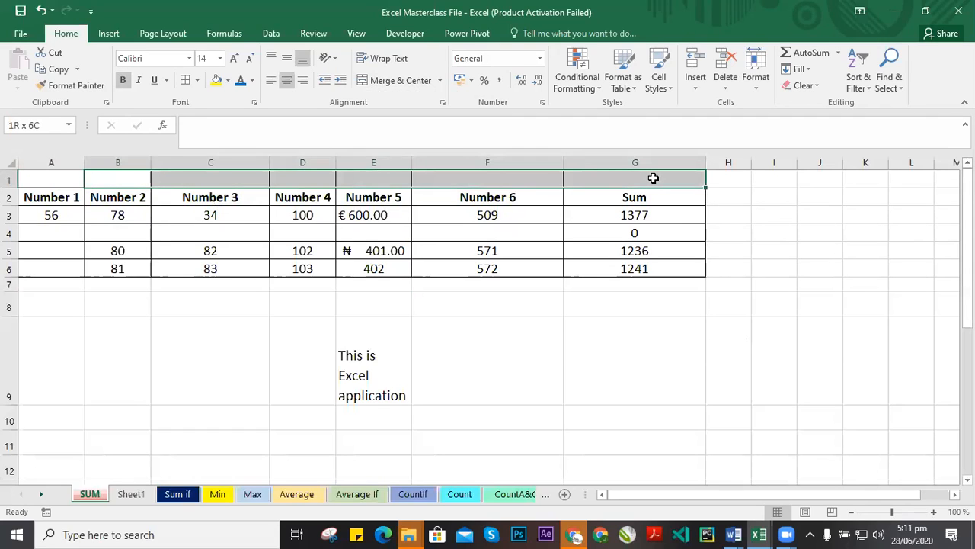
pyautogui.click(116, 180)
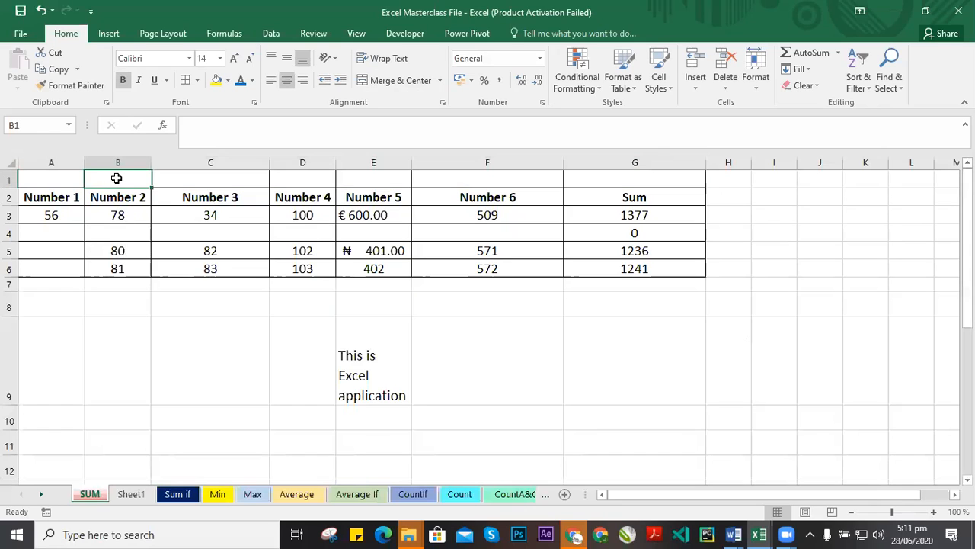
pyautogui.click(202, 179)
pyautogui.moveTo(202, 180); pyautogui.dragTo(629, 181)
pyautogui.click(215, 180)
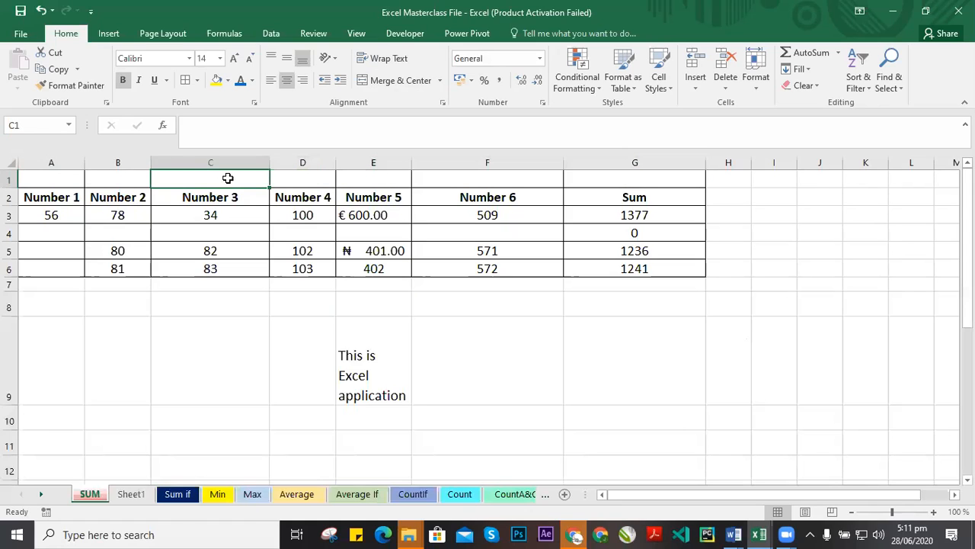
pyautogui.doubleClick(228, 177)
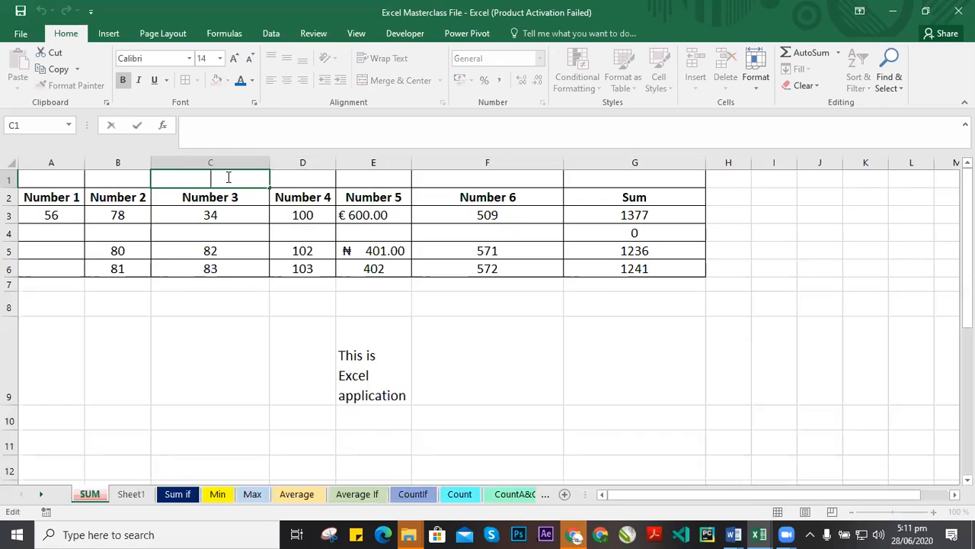
pyautogui.click(370, 175)
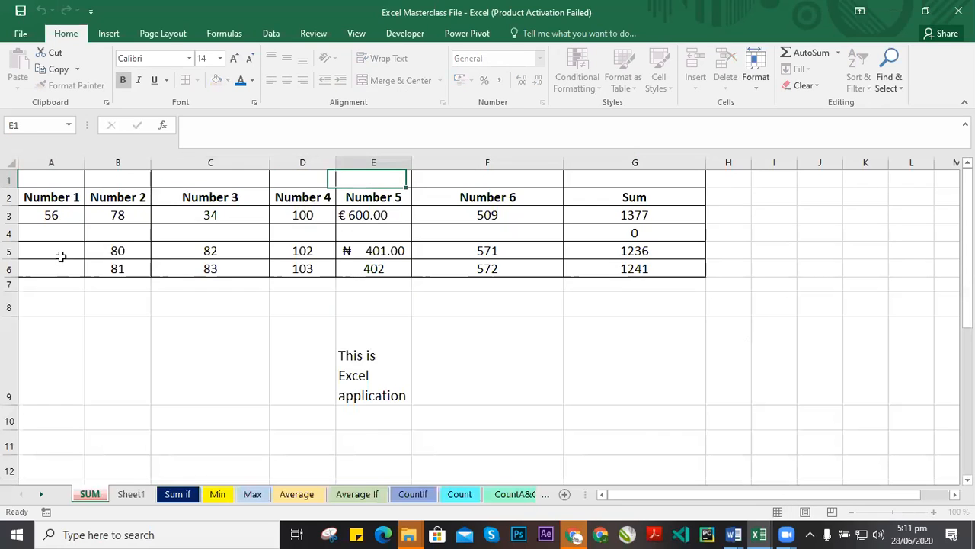
pyautogui.click(216, 184)
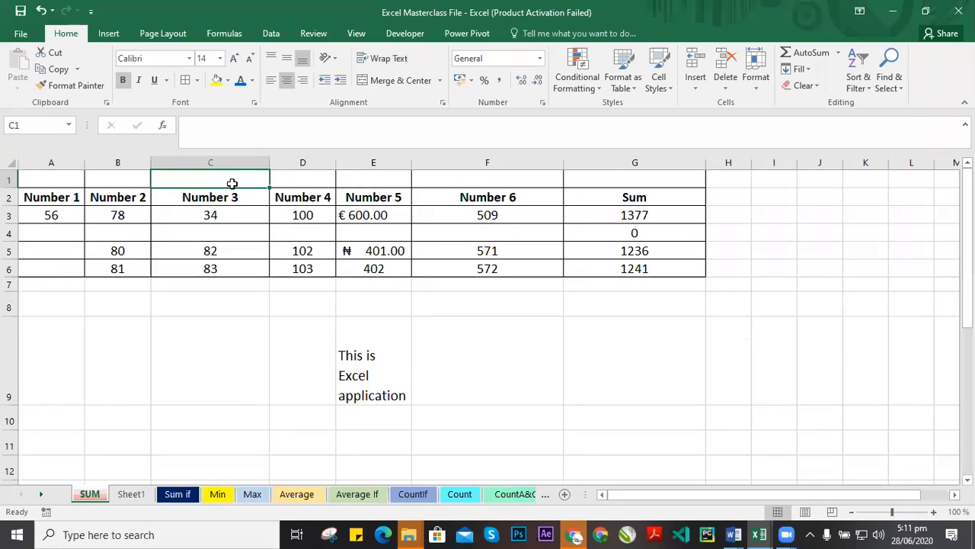
pyautogui.moveTo(211, 179); pyautogui.dragTo(673, 178)
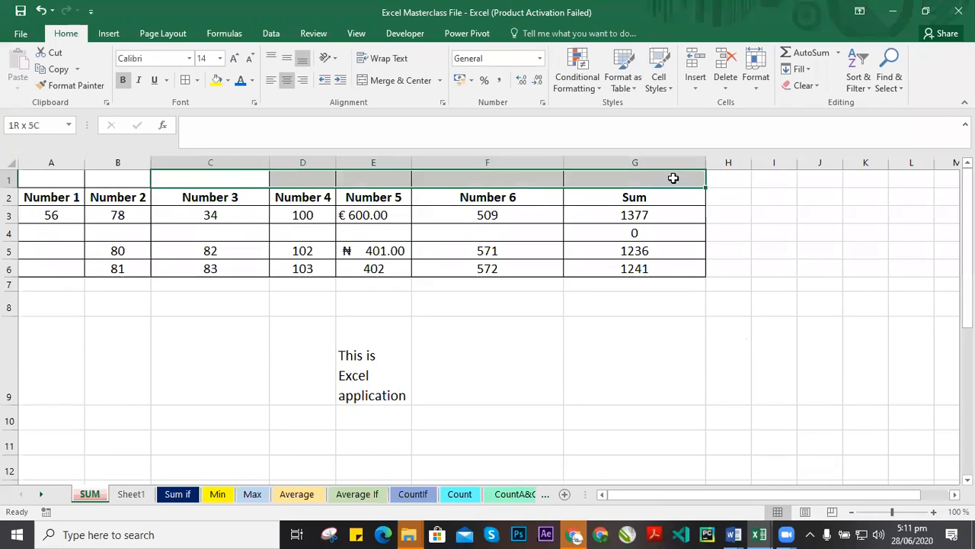
pyautogui.click(299, 178)
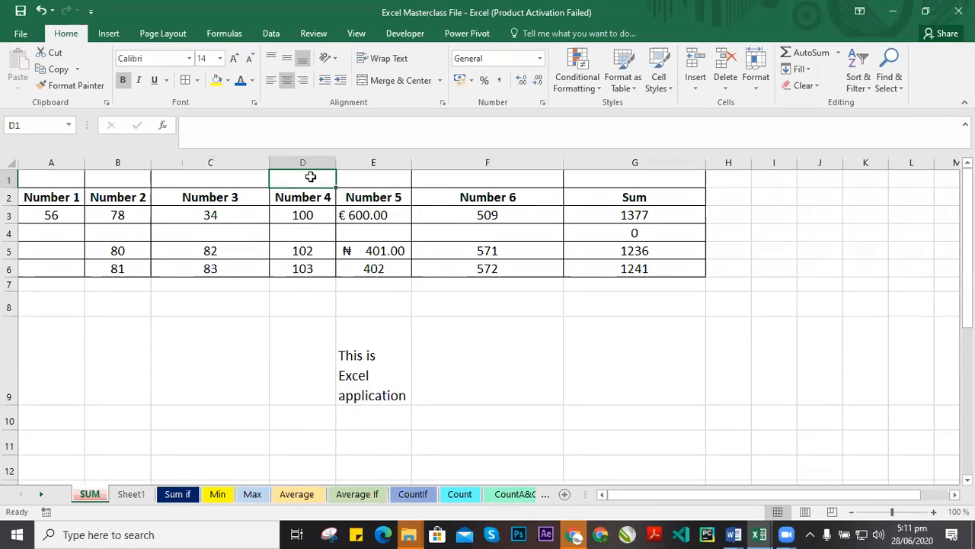
pyautogui.moveTo(196, 174); pyautogui.dragTo(627, 181)
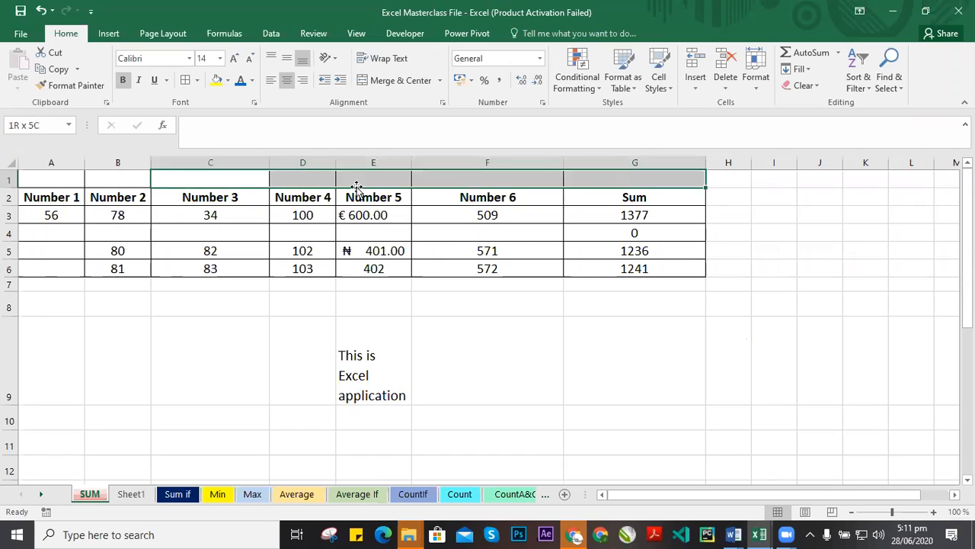
pyautogui.click(299, 178)
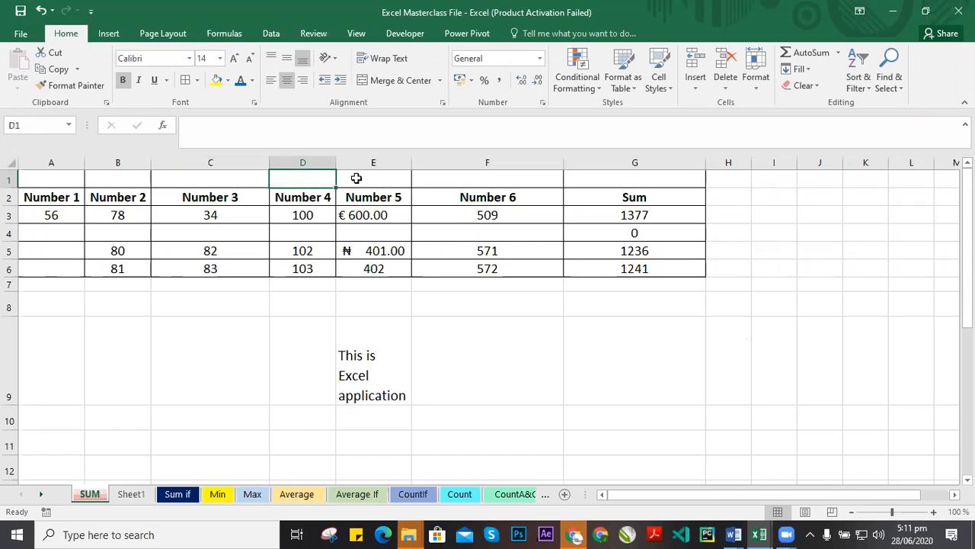
# Enter the title Sum Function in cell A1 and widen column A to fit it.
pyautogui.click(56, 172)
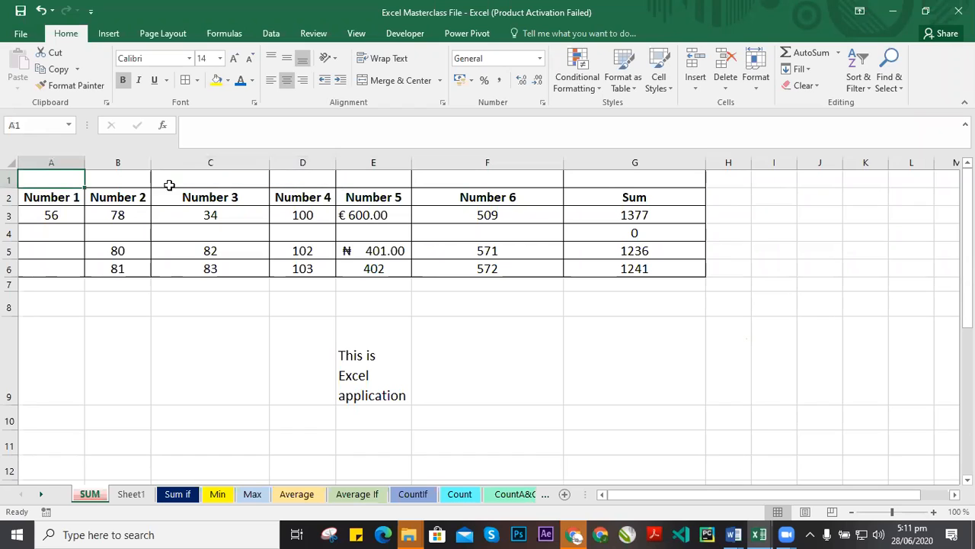
pyautogui.write('S')
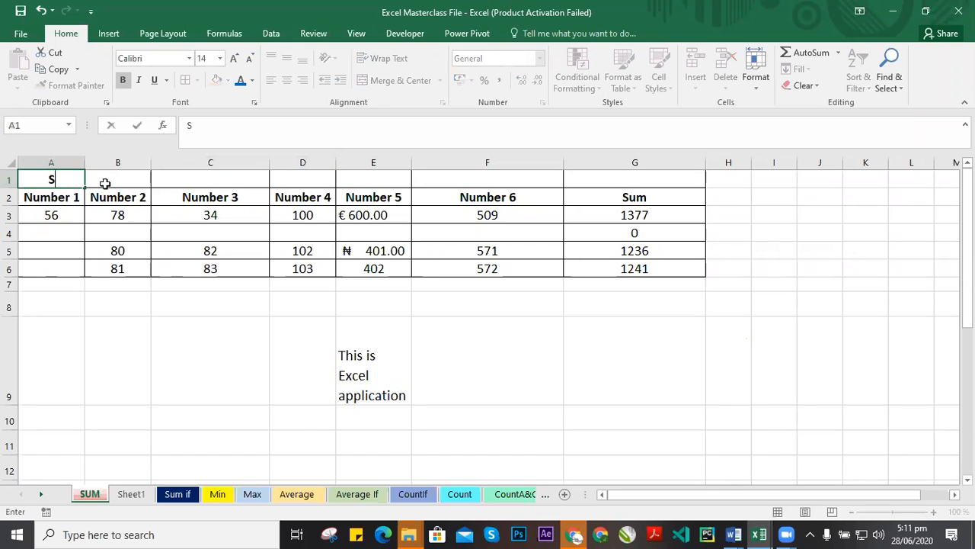
pyautogui.write('u')
pyautogui.write(',')
pyautogui.press('BackSpace')
pyautogui.write('m Function')
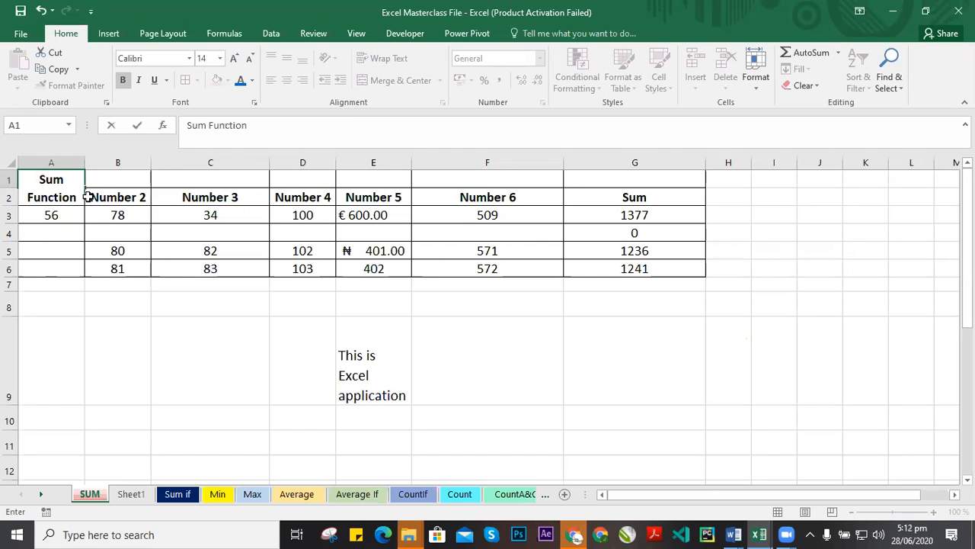
pyautogui.click(93, 221)
pyautogui.moveTo(79, 158); pyautogui.dragTo(119, 158)
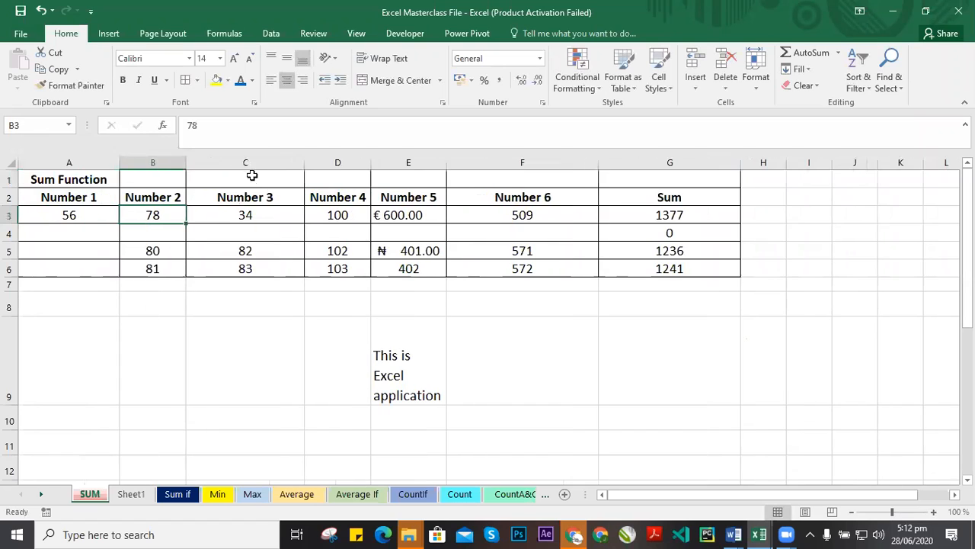
# Enter Text in cell B1.
pyautogui.click(159, 178)
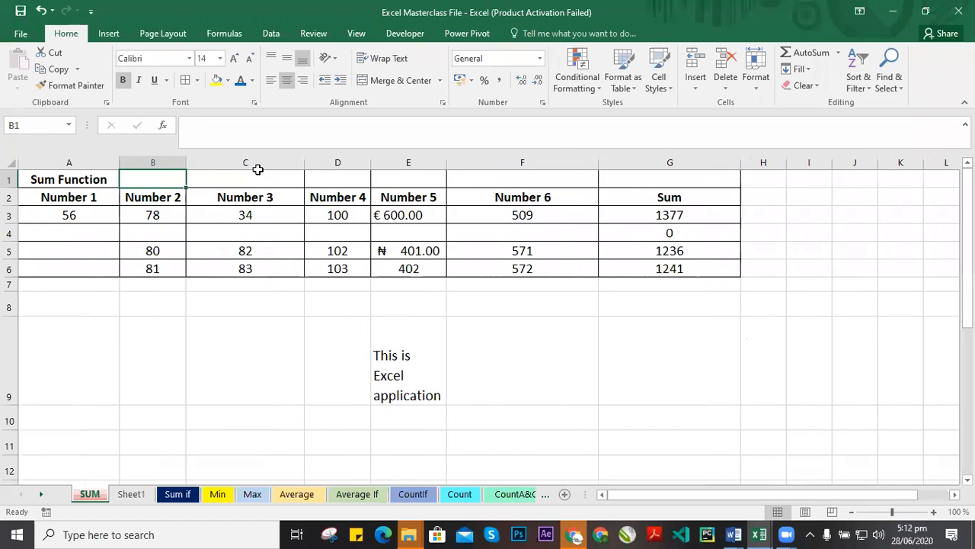
pyautogui.write('Text')
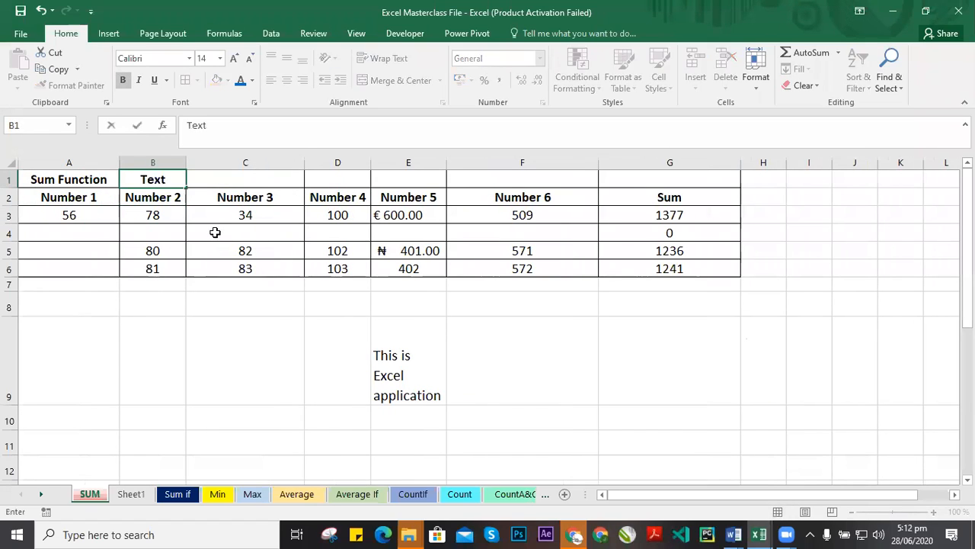
pyautogui.click(216, 231)
# Merge and centre cells A1 to G1, keeping only the Sum Function title.
pyautogui.moveTo(94, 183); pyautogui.dragTo(688, 174)
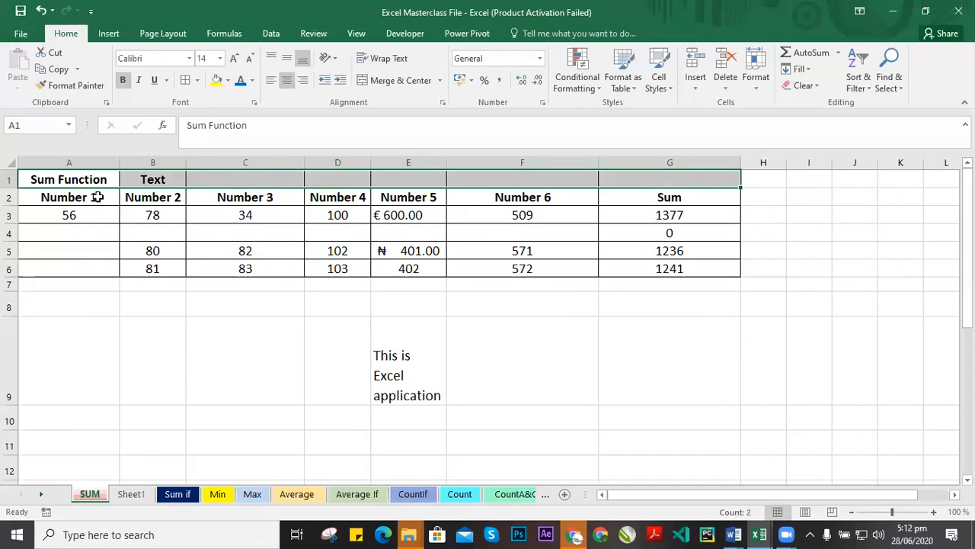
pyautogui.click(433, 81)
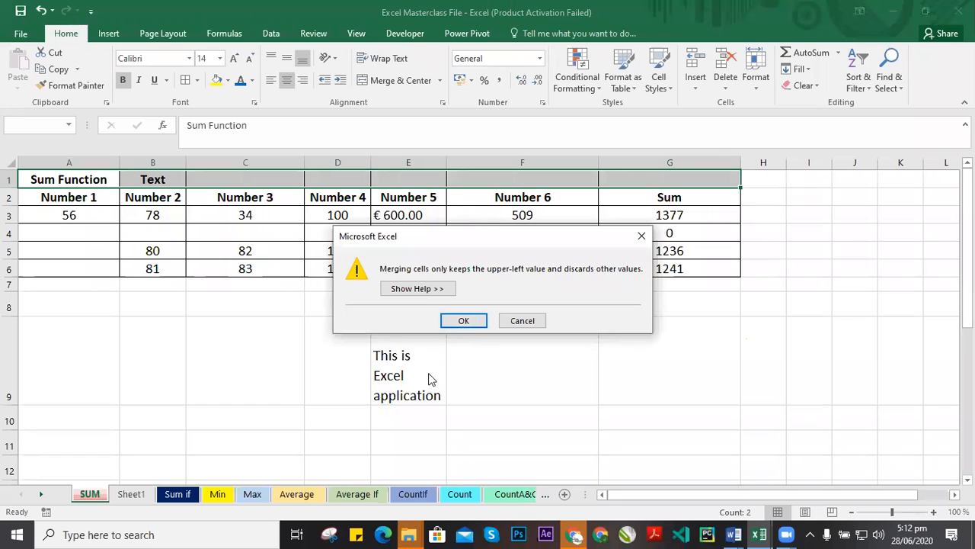
pyautogui.click(472, 321)
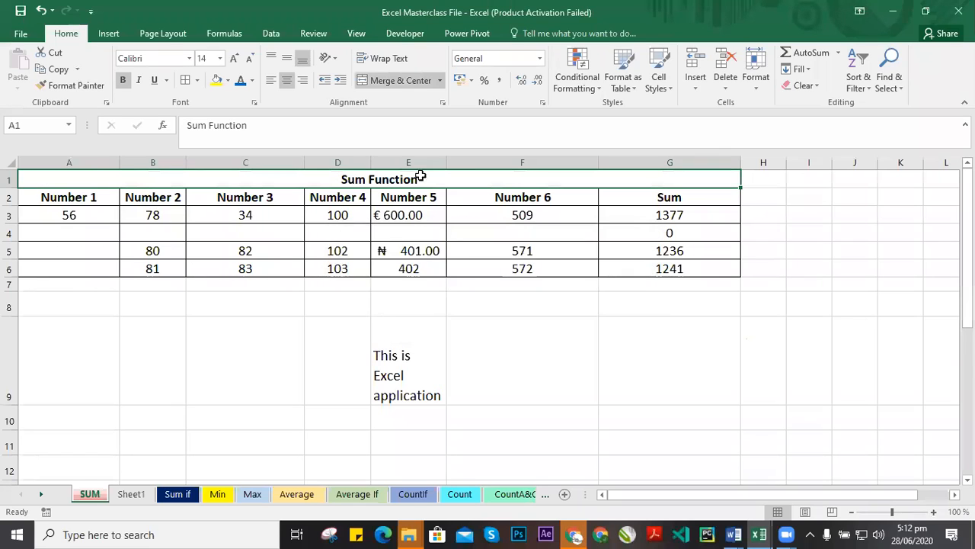
pyautogui.click(692, 136)
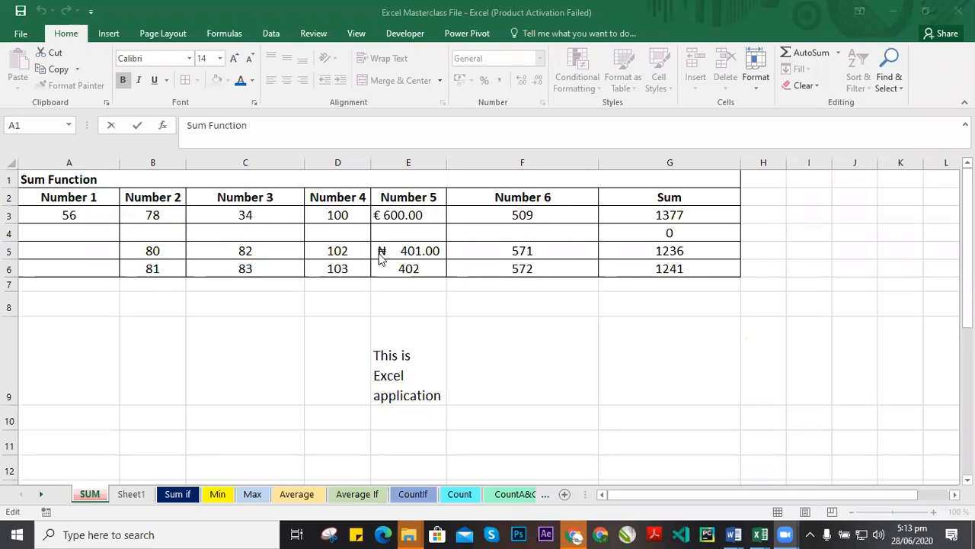
pyautogui.click(128, 229)
pyautogui.click(67, 183)
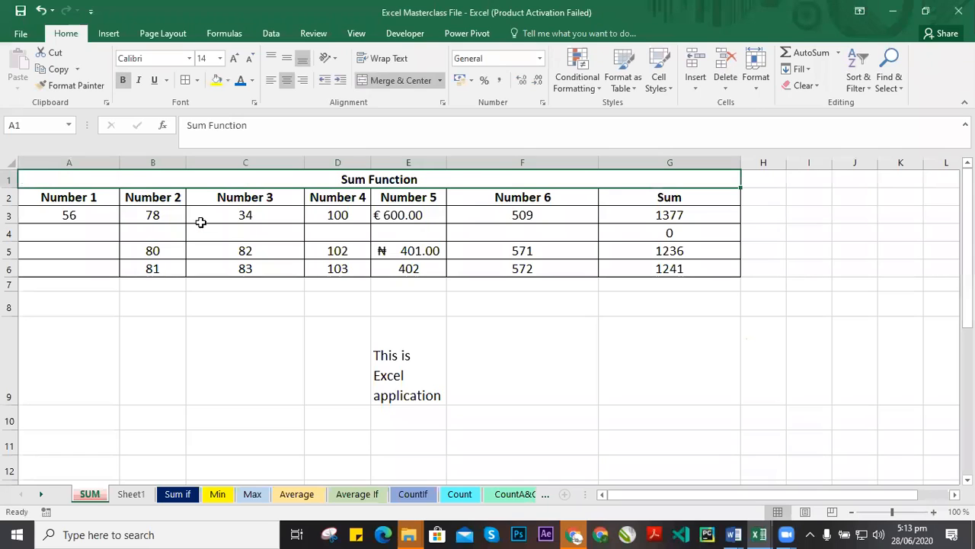
# Undo the row 1 title merge and re-merge cells A1 to G1 with Merge Across, accepting the warning.
pyautogui.hotkey('ctrl', 'z')
pyautogui.click(147, 180)
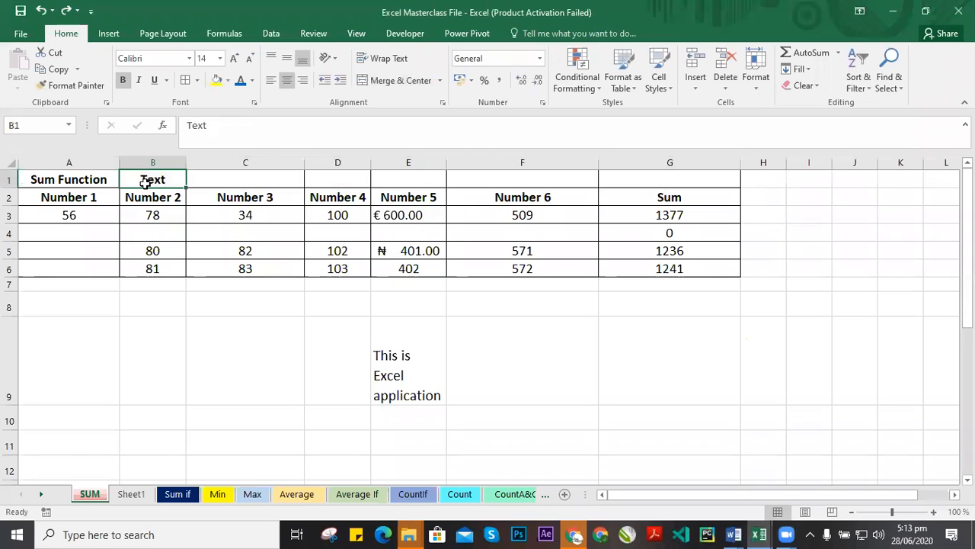
pyautogui.moveTo(74, 181); pyautogui.dragTo(670, 180)
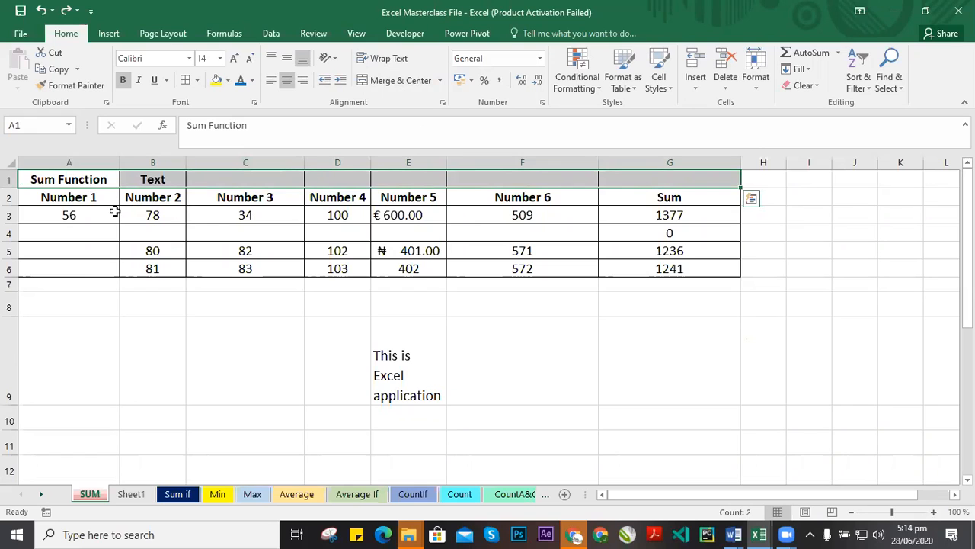
pyautogui.click(439, 80)
pyautogui.click(419, 115)
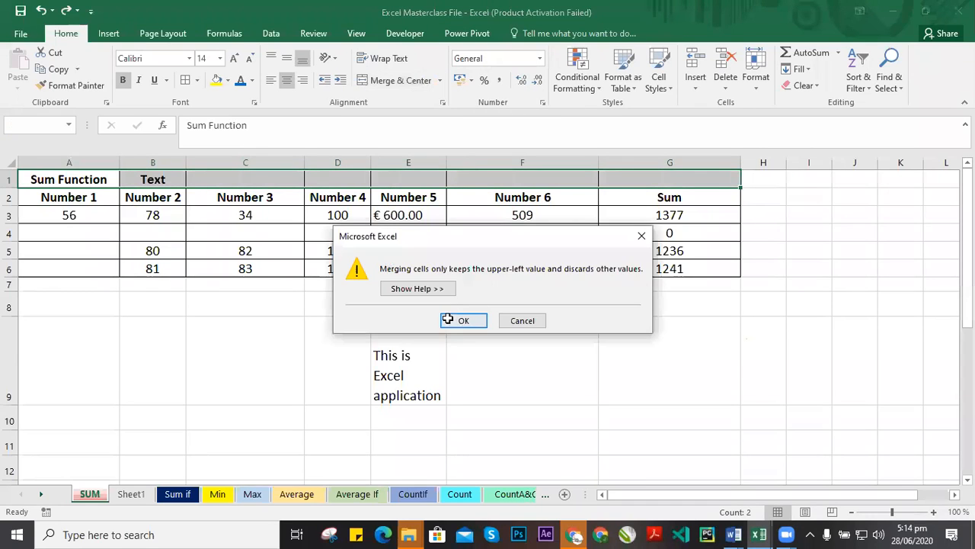
pyautogui.click(459, 320)
# Merge cells A8 to G8 with Merge Across.
pyautogui.click(431, 231)
pyautogui.click(404, 163)
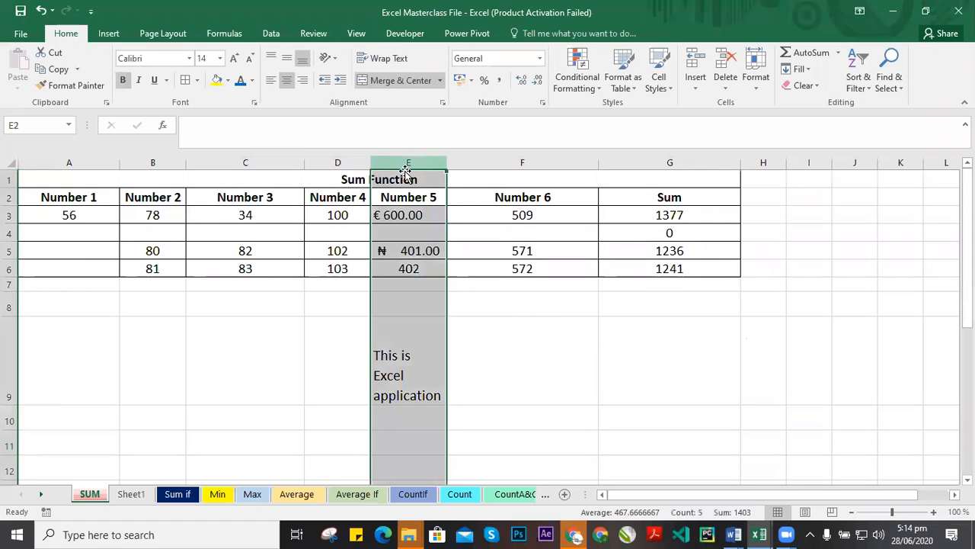
pyautogui.moveTo(78, 172); pyautogui.dragTo(721, 177)
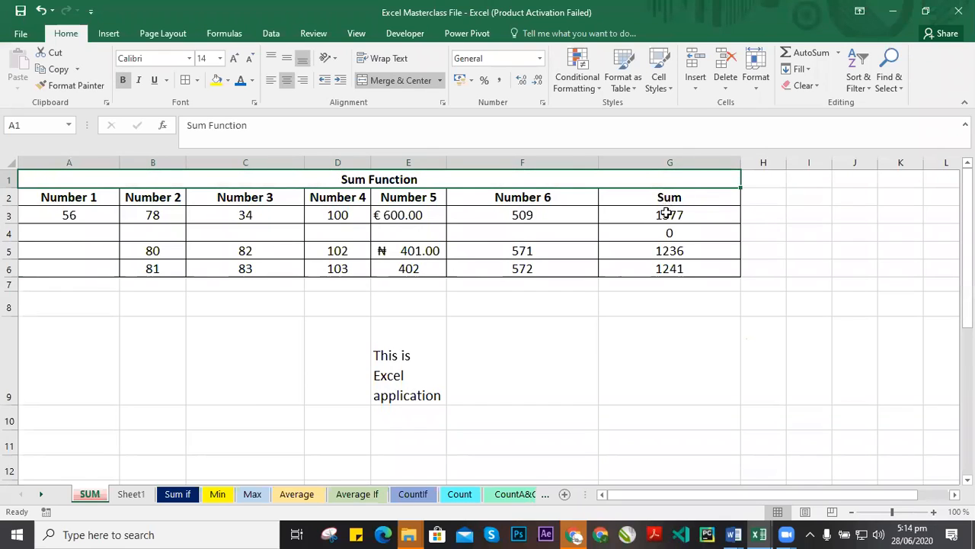
pyautogui.click(387, 219)
pyautogui.click(407, 179)
pyautogui.moveTo(87, 314); pyautogui.dragTo(675, 298)
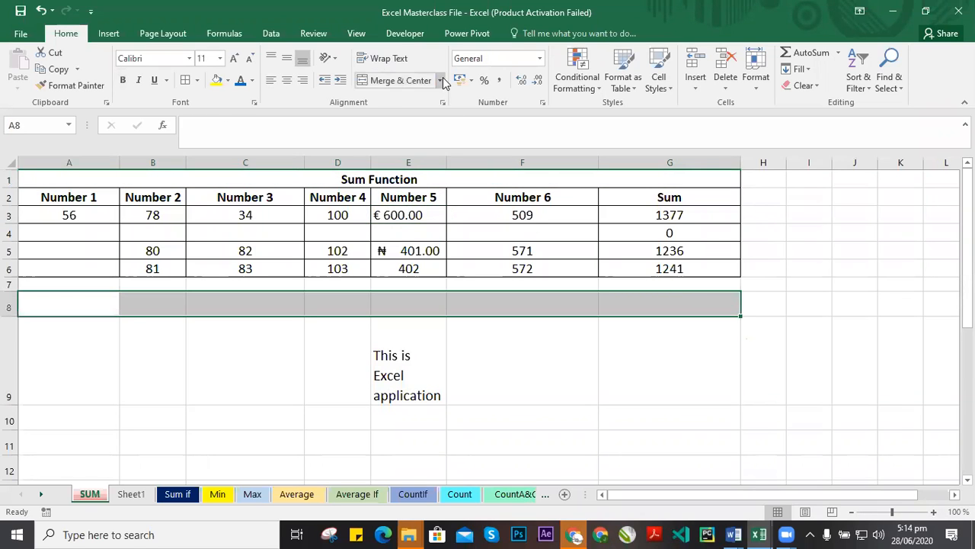
pyautogui.click(445, 82)
pyautogui.click(172, 303)
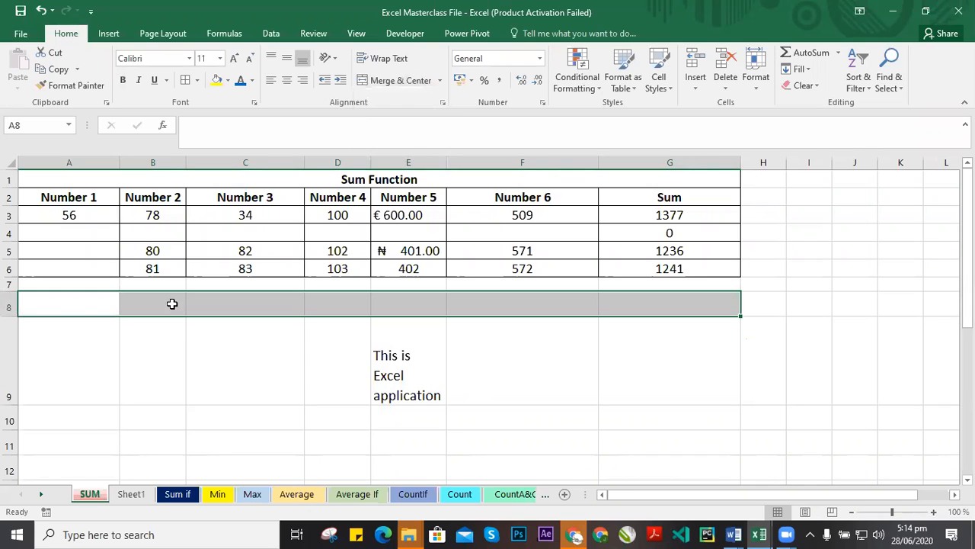
pyautogui.moveTo(76, 309); pyautogui.dragTo(673, 297)
pyautogui.click(440, 80)
pyautogui.click(411, 116)
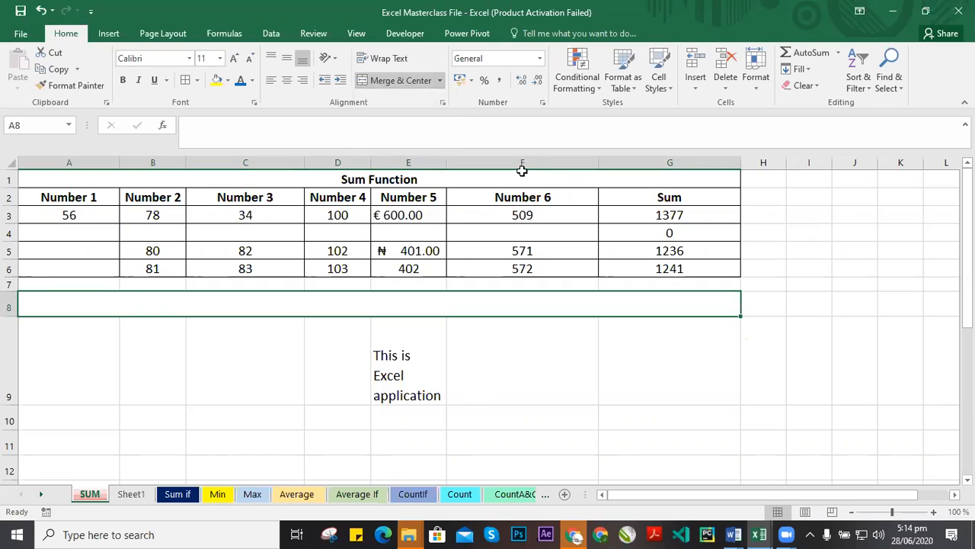
# Undo the row 8 merge and the row 1 Merge Across.
pyautogui.click(468, 340)
pyautogui.click(228, 305)
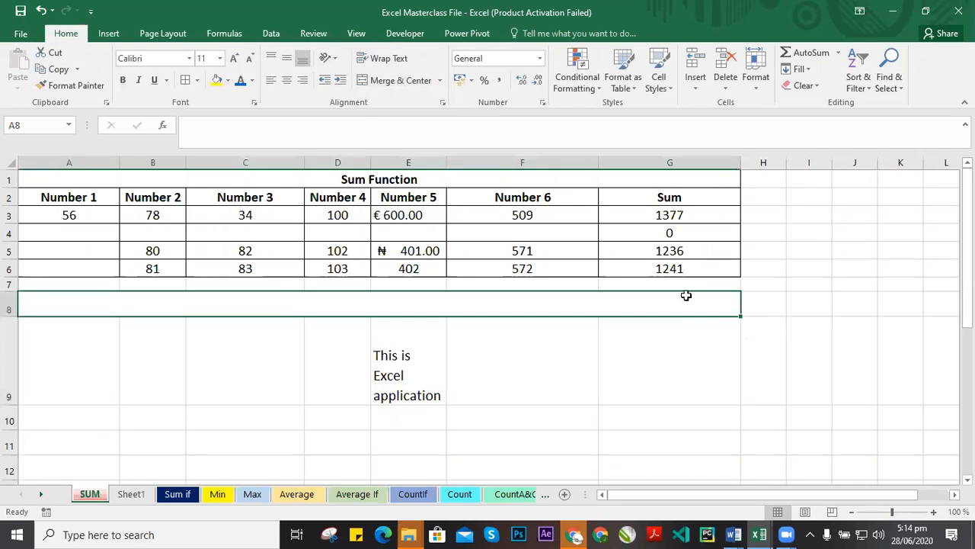
pyautogui.click(526, 323)
pyautogui.click(305, 307)
pyautogui.moveTo(98, 309); pyautogui.dragTo(706, 304)
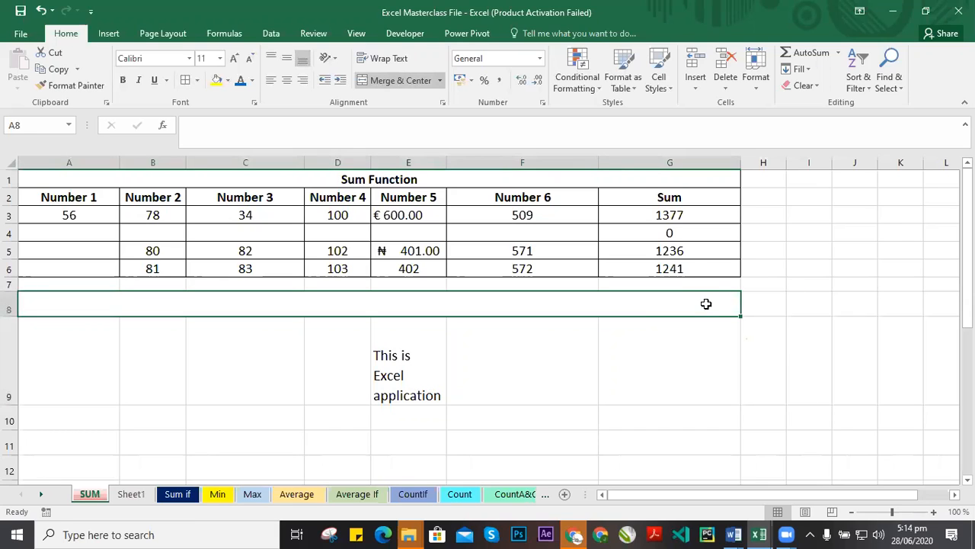
pyautogui.click(440, 79)
pyautogui.click(542, 325)
pyautogui.click(579, 408)
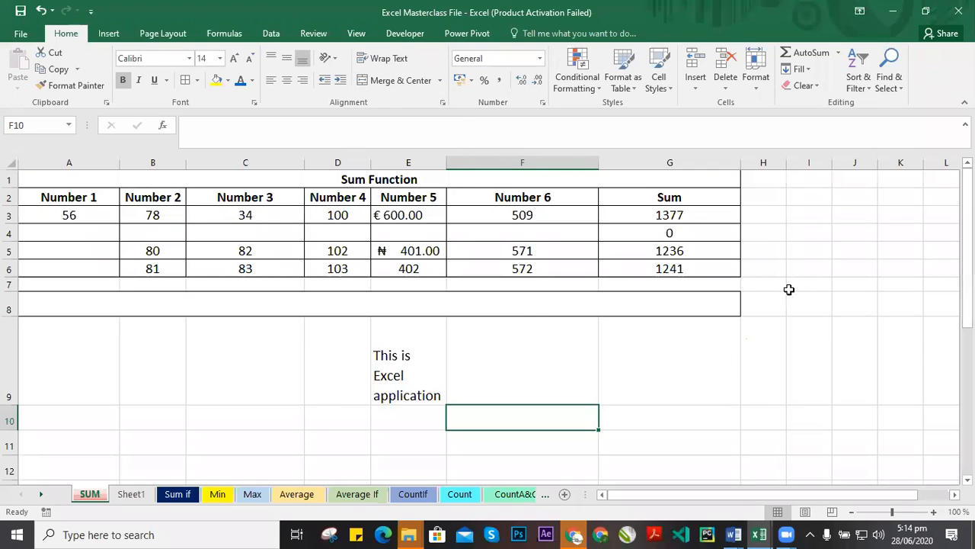
pyautogui.moveTo(104, 309); pyautogui.dragTo(664, 302)
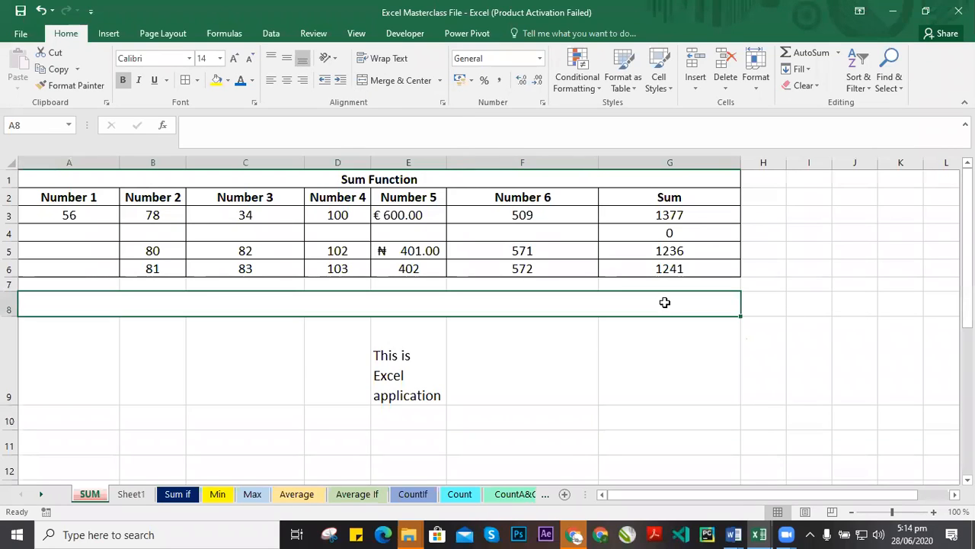
pyautogui.hotkey('ctrl', 'z')
pyautogui.hotkey('ctrl', 'z')
pyautogui.click(543, 319)
pyautogui.moveTo(542, 304); pyautogui.dragTo(533, 457)
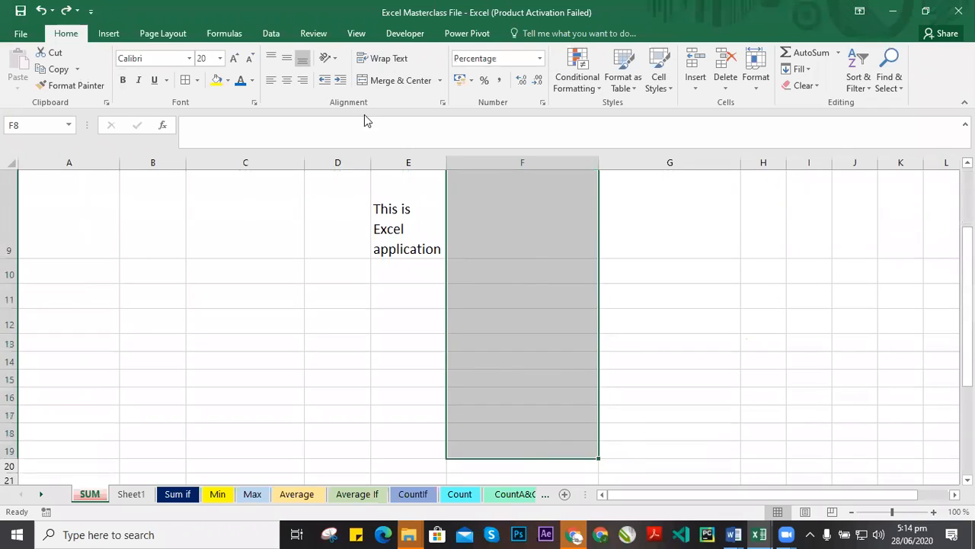
pyautogui.click(427, 81)
pyautogui.click(440, 81)
pyautogui.click(404, 148)
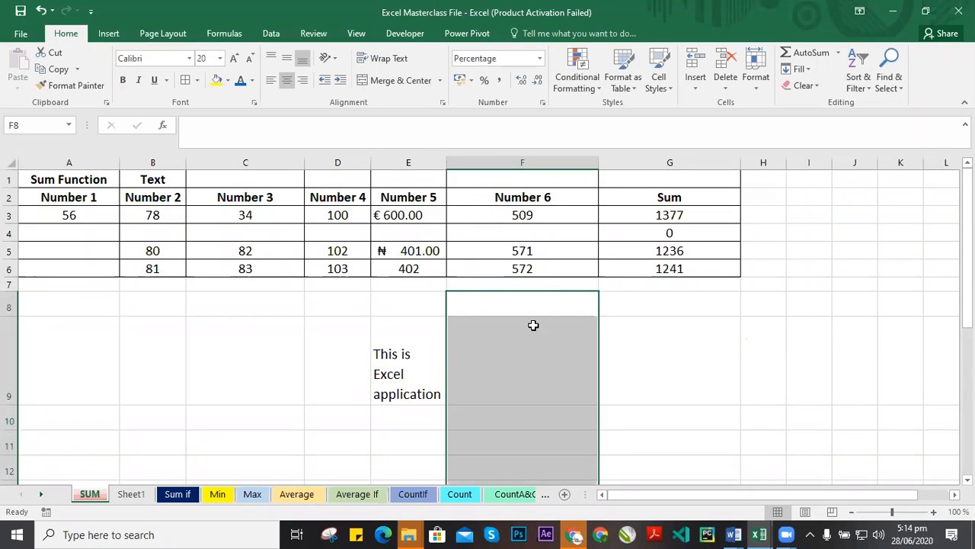
# Try merging cells A8 to G8 with Merge Across, then undo it.
pyautogui.click(518, 283)
pyautogui.moveTo(167, 296); pyautogui.dragTo(690, 307)
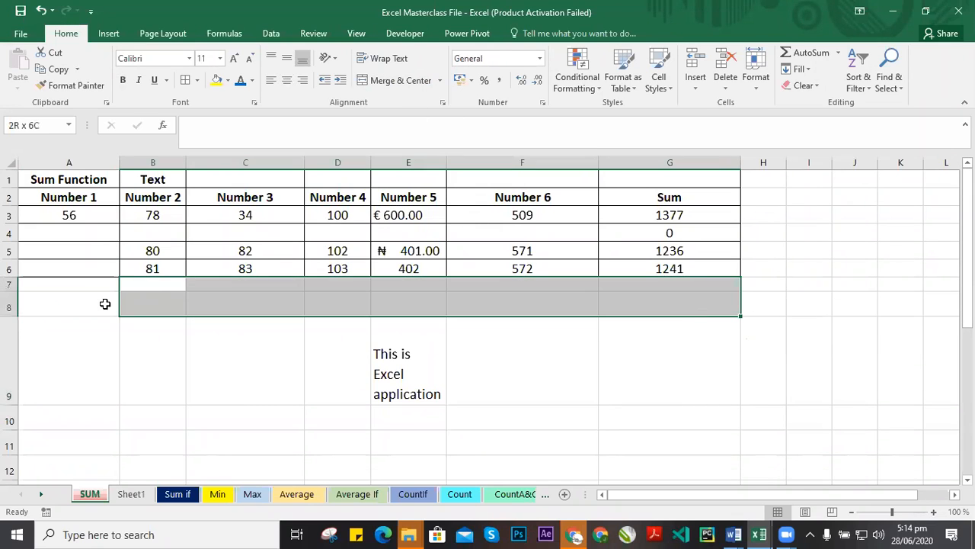
pyautogui.click(50, 312)
pyautogui.moveTo(50, 312); pyautogui.dragTo(668, 297)
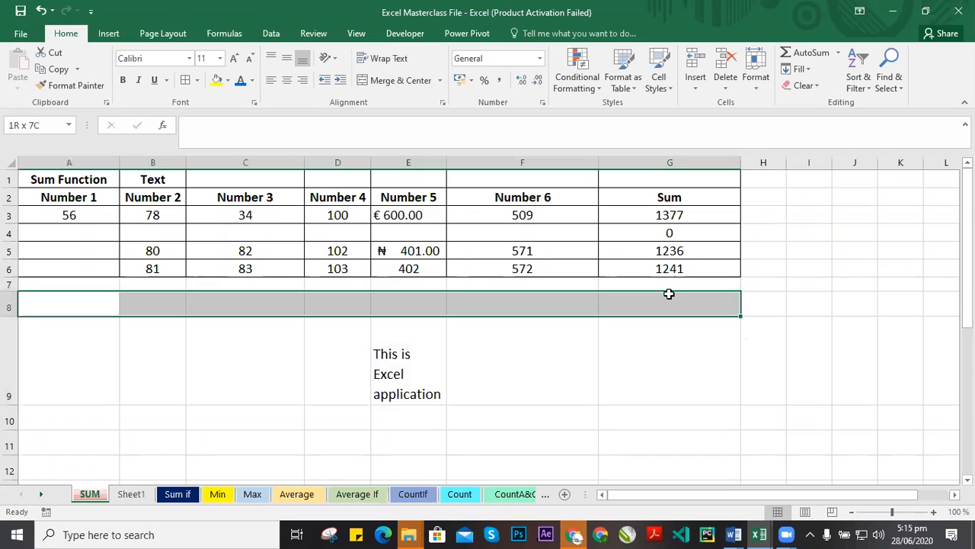
pyautogui.click(441, 80)
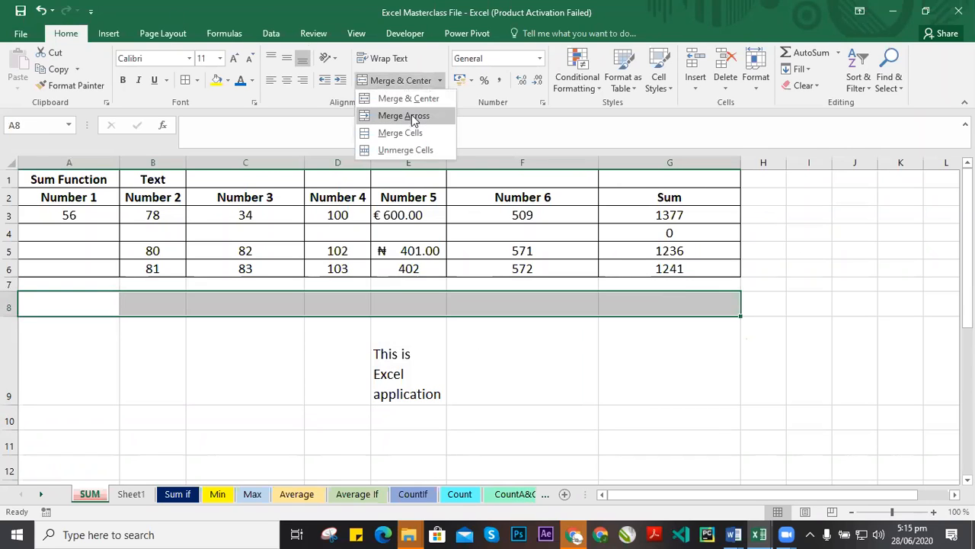
pyautogui.click(411, 115)
pyautogui.click(526, 348)
pyautogui.click(442, 302)
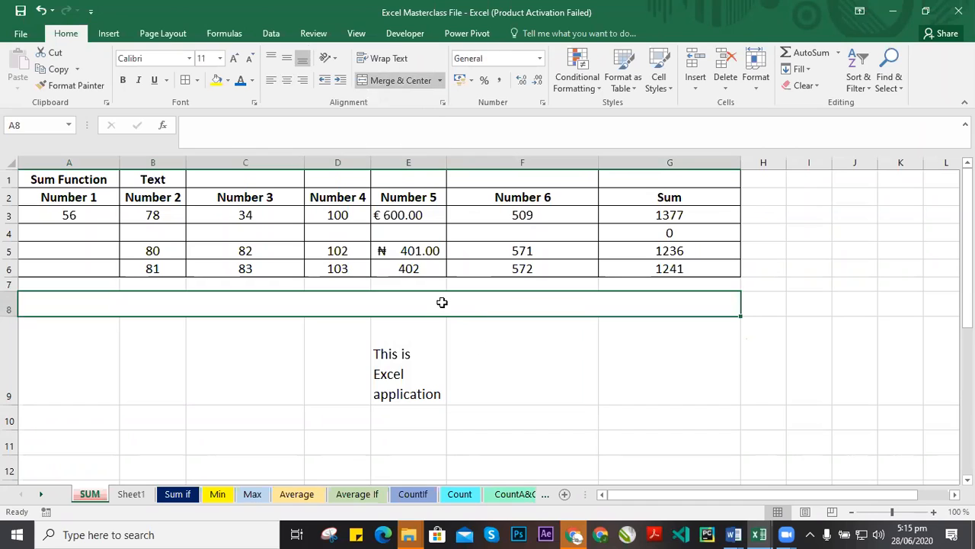
pyautogui.hotkey('ctrl', 'z')
# Enter Sum Function in cell A8.
pyautogui.click(73, 324)
pyautogui.click(81, 307)
pyautogui.doubleClick(90, 301)
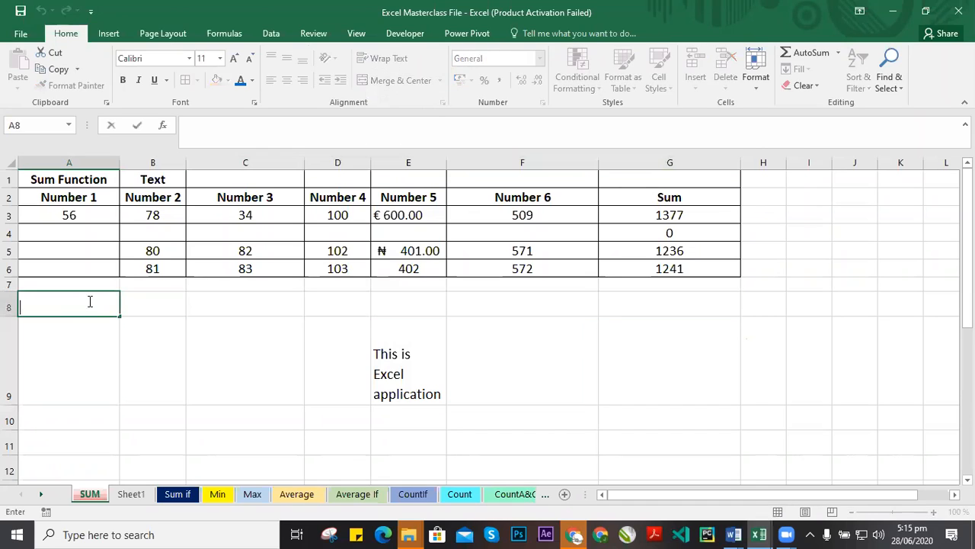
pyautogui.write('Sum Function')
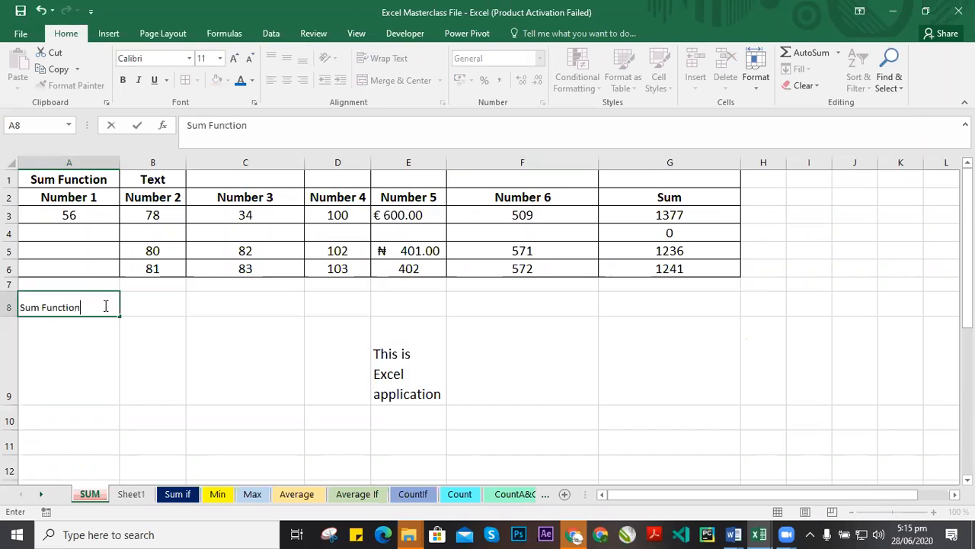
pyautogui.click(198, 342)
# Merge cells A8 to G8 into a single cell with Merge Cells.
pyautogui.click(59, 307)
pyautogui.moveTo(473, 305); pyautogui.dragTo(659, 304)
pyautogui.click(440, 80)
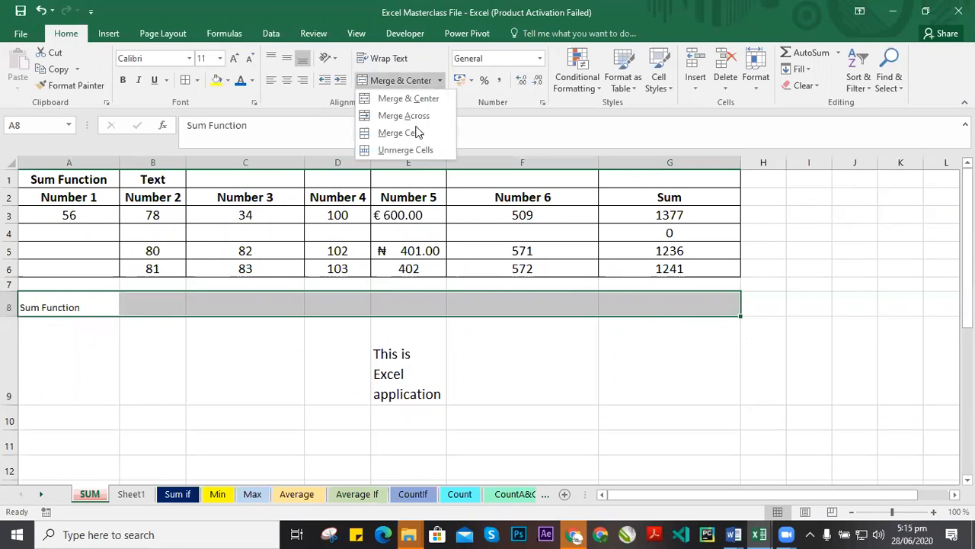
pyautogui.click(418, 132)
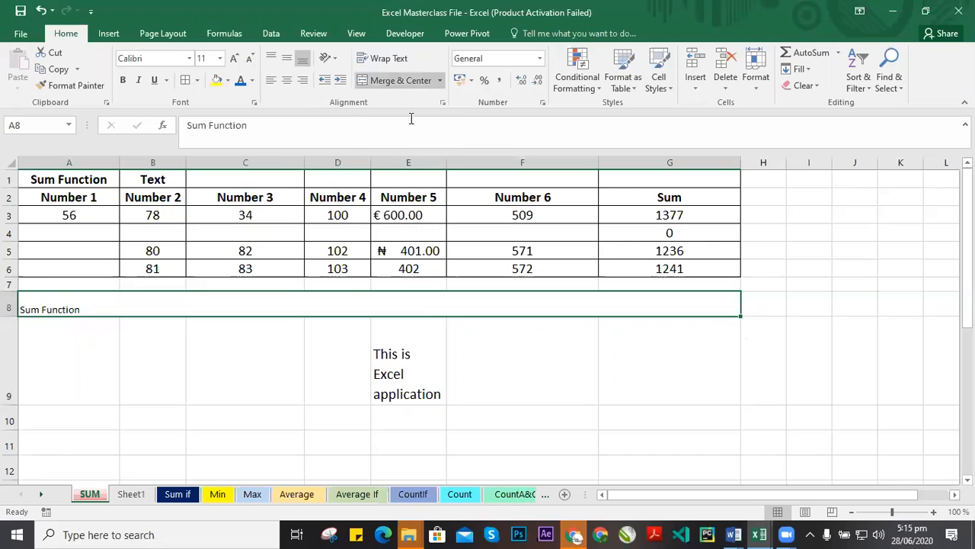
pyautogui.click(514, 343)
pyautogui.moveTo(68, 310); pyautogui.dragTo(546, 289)
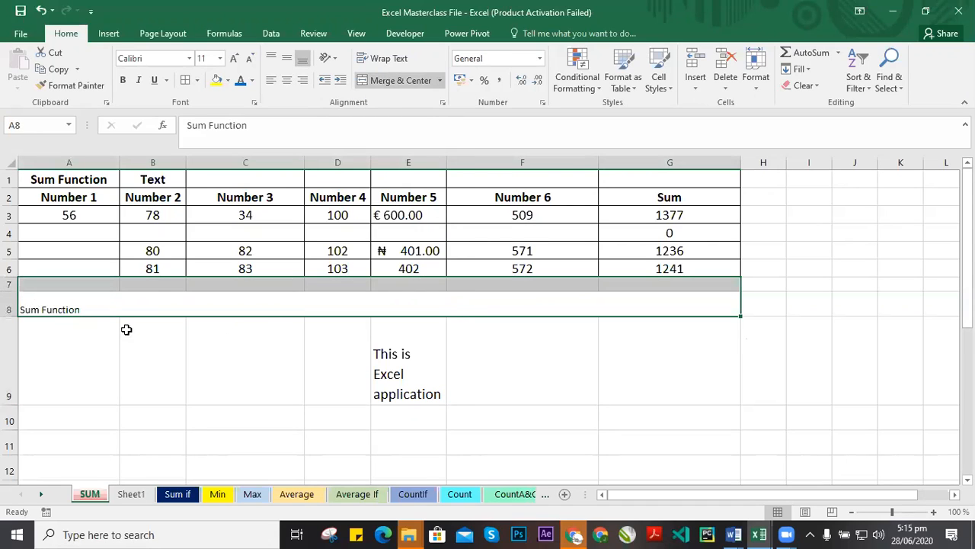
pyautogui.click(40, 309)
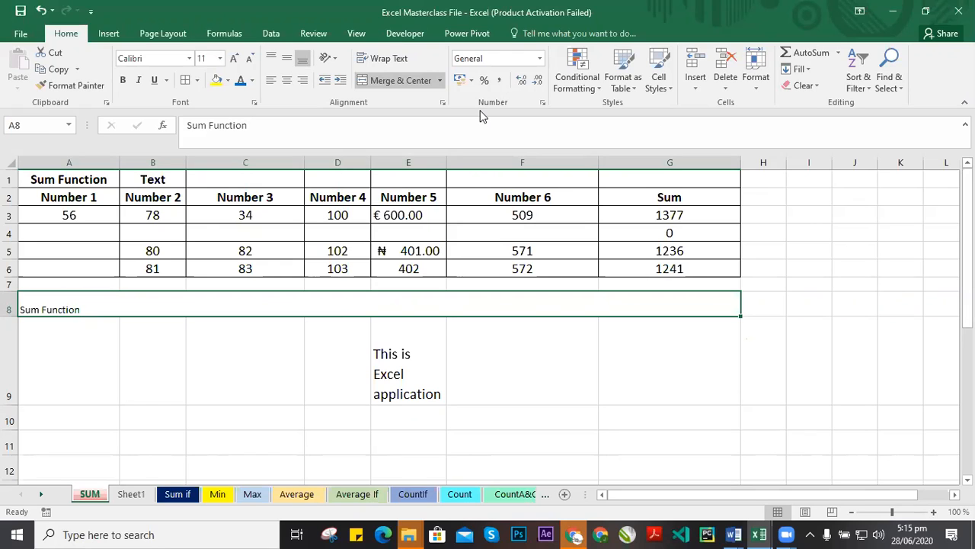
# Centre the Sum Function text in the merged row 8 cell after trying left and right alignment.
pyautogui.click(284, 367)
pyautogui.click(68, 303)
pyautogui.click(286, 80)
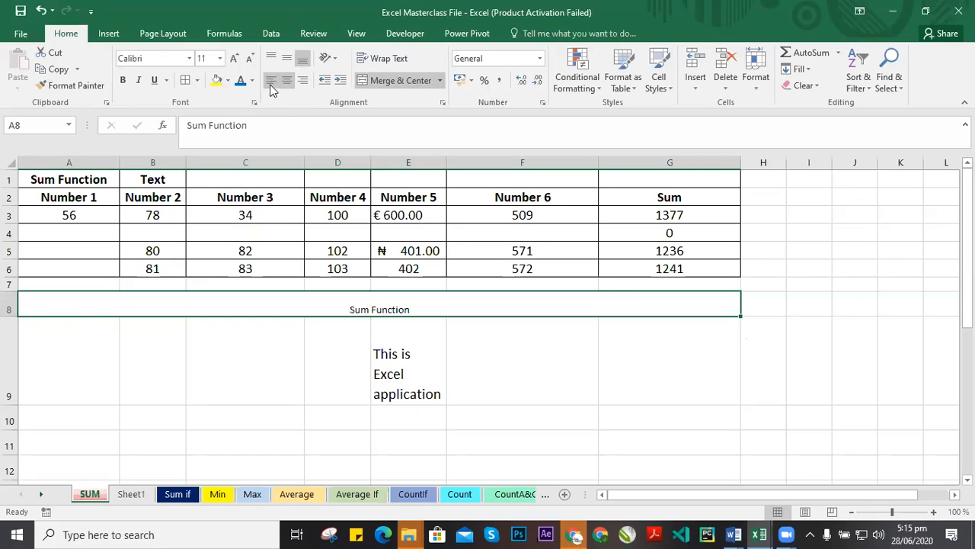
pyautogui.click(272, 80)
pyautogui.click(288, 81)
pyautogui.click(303, 80)
pyautogui.click(287, 80)
# Merge cells F9 to F14 into a single cell with Merge Cells.
pyautogui.click(499, 349)
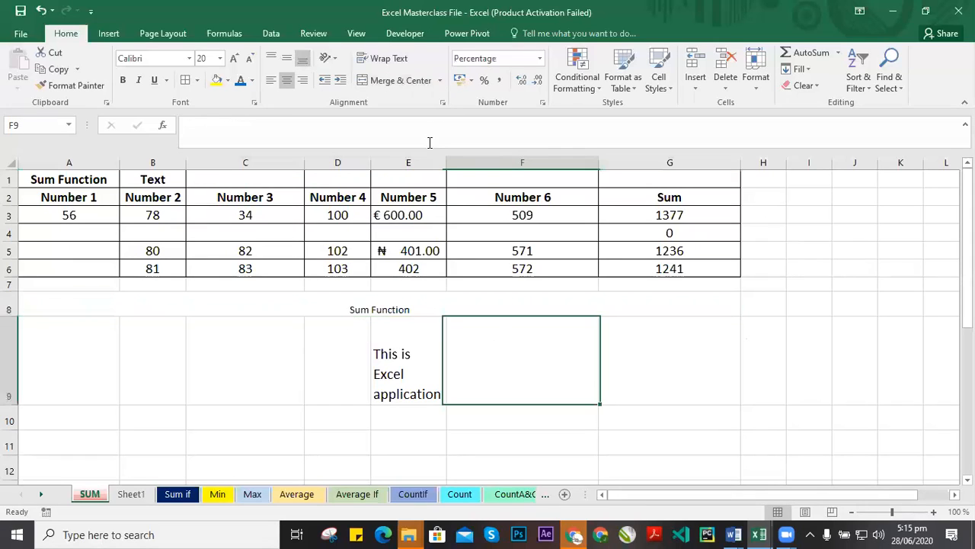
pyautogui.click(439, 80)
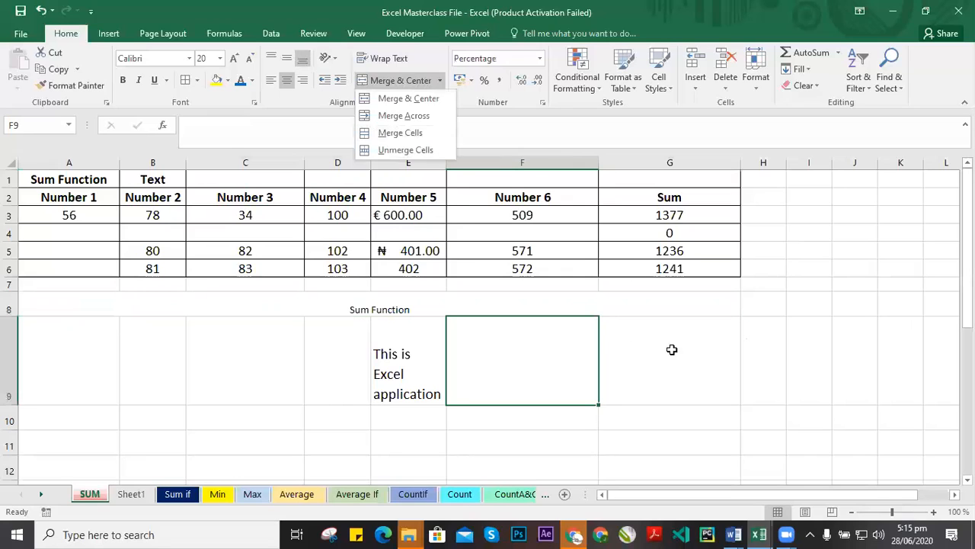
pyautogui.press('Escape')
pyautogui.click(536, 297)
pyautogui.click(526, 368)
pyautogui.scroll(-1, 533, 336)
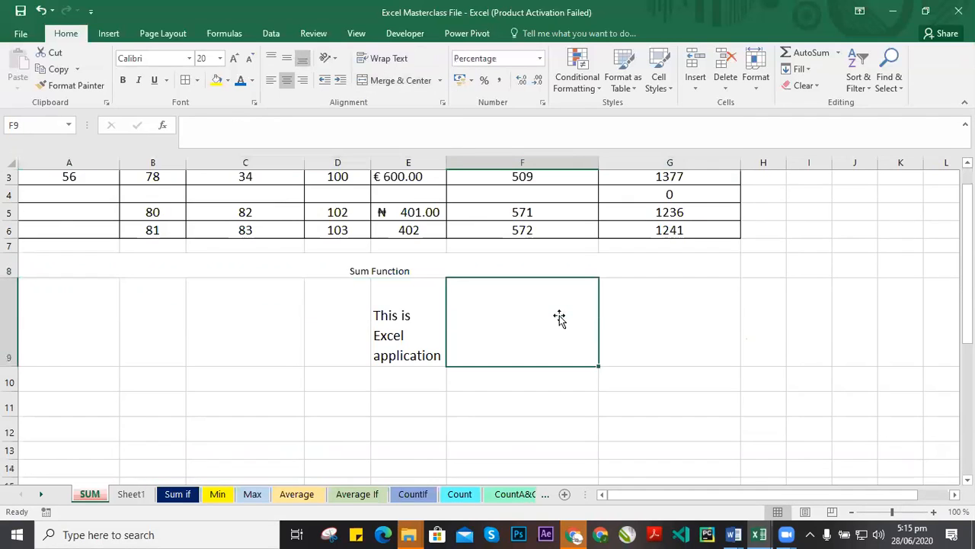
pyautogui.moveTo(498, 280); pyautogui.dragTo(525, 412)
pyautogui.scroll(-1, 525, 338)
pyautogui.scroll(1, 523, 313)
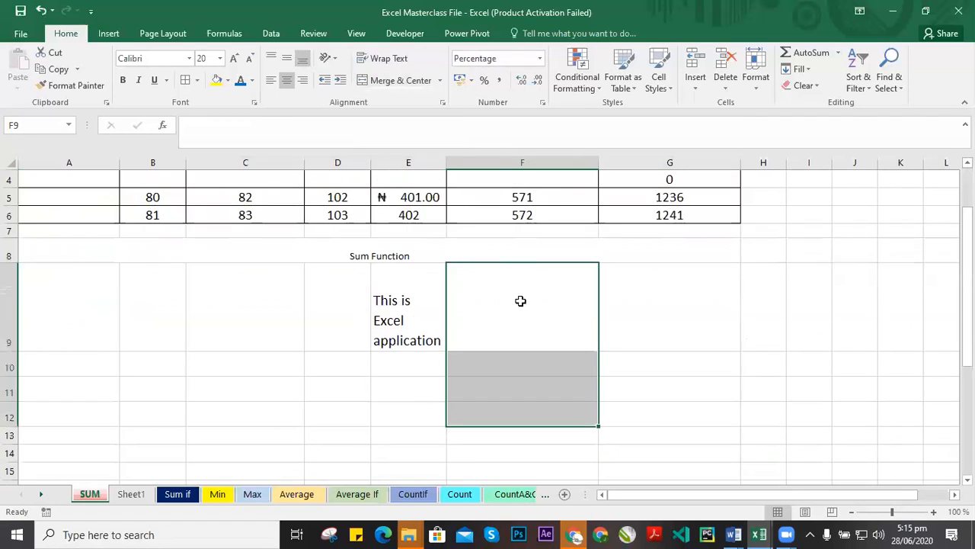
pyautogui.moveTo(525, 282); pyautogui.dragTo(533, 456)
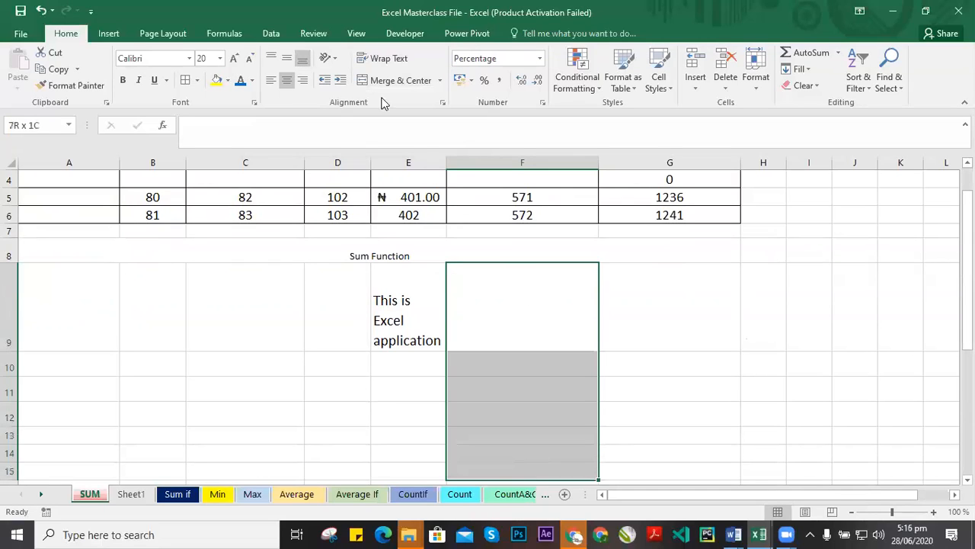
pyautogui.click(439, 80)
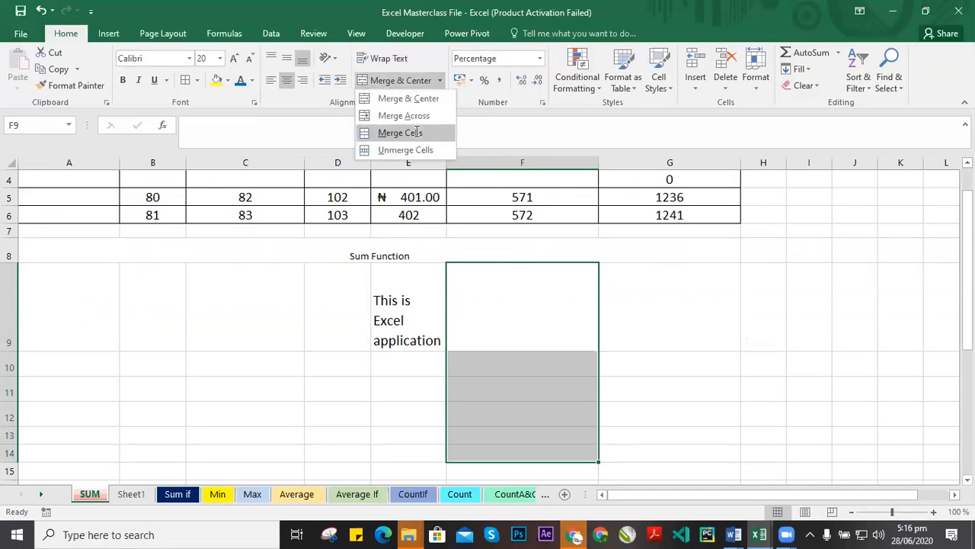
pyautogui.click(398, 129)
pyautogui.click(669, 303)
pyautogui.click(526, 320)
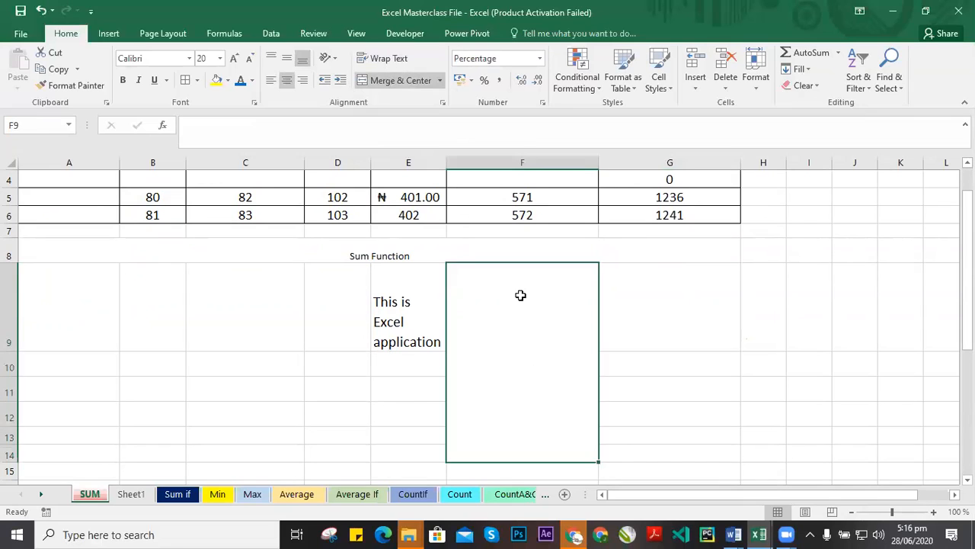
# Unmerge the merged F9 to F14 cell.
pyautogui.moveTo(471, 256); pyautogui.dragTo(508, 458)
pyautogui.click(440, 81)
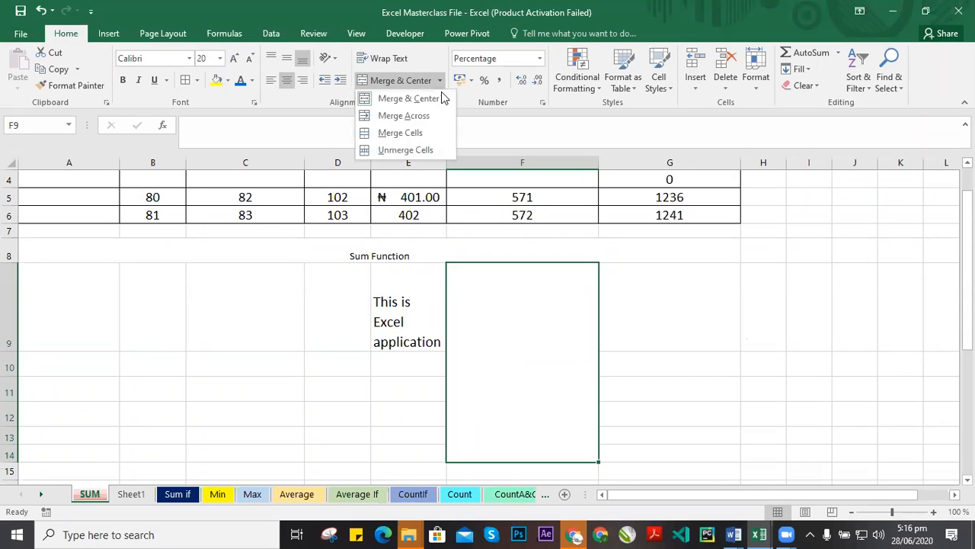
pyautogui.click(405, 132)
pyautogui.press('Right')
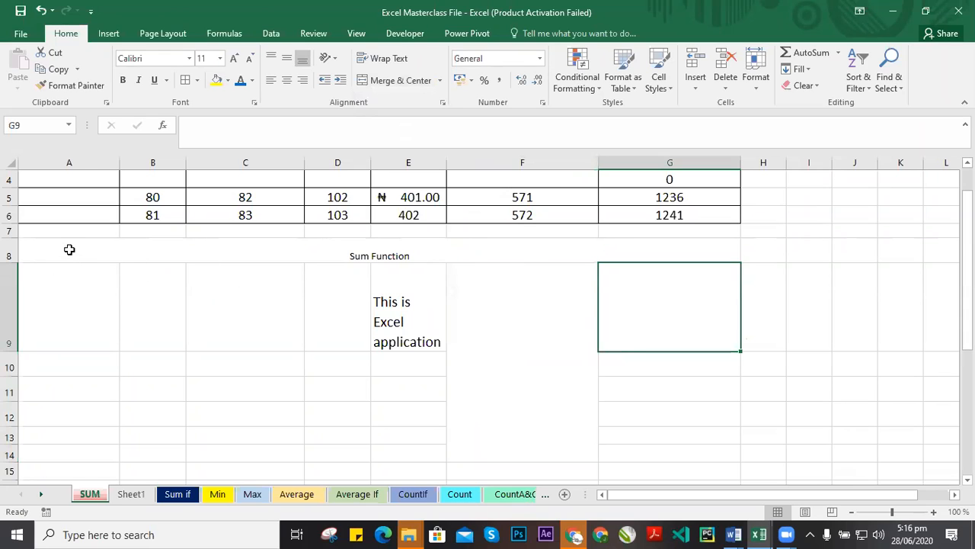
# Apply Merge Across to cells A8 through G8.
pyautogui.moveTo(76, 255); pyautogui.dragTo(572, 250)
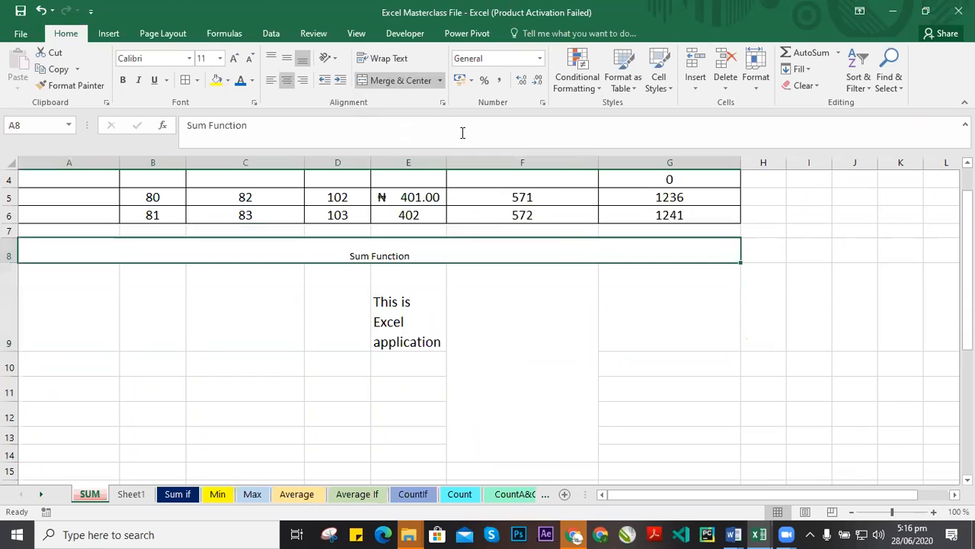
pyautogui.click(440, 80)
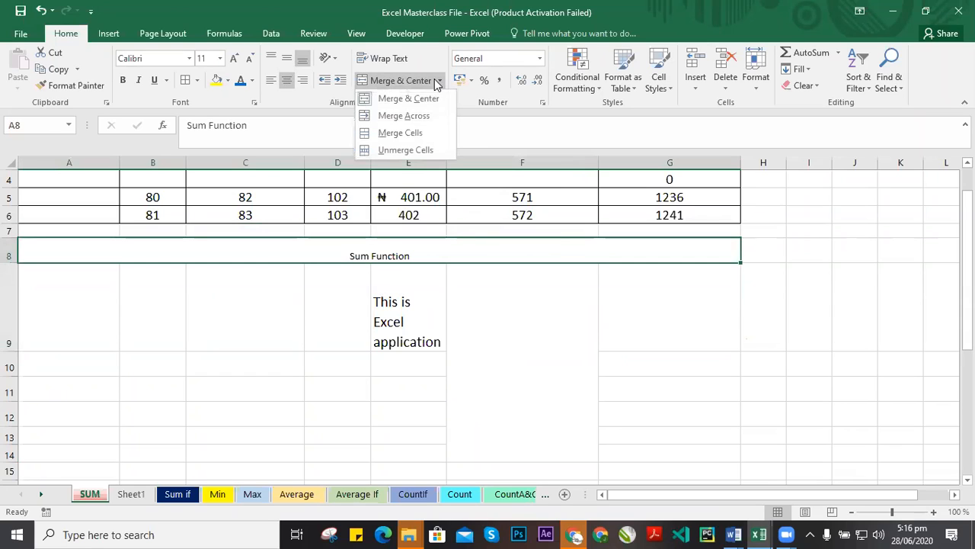
pyautogui.click(410, 115)
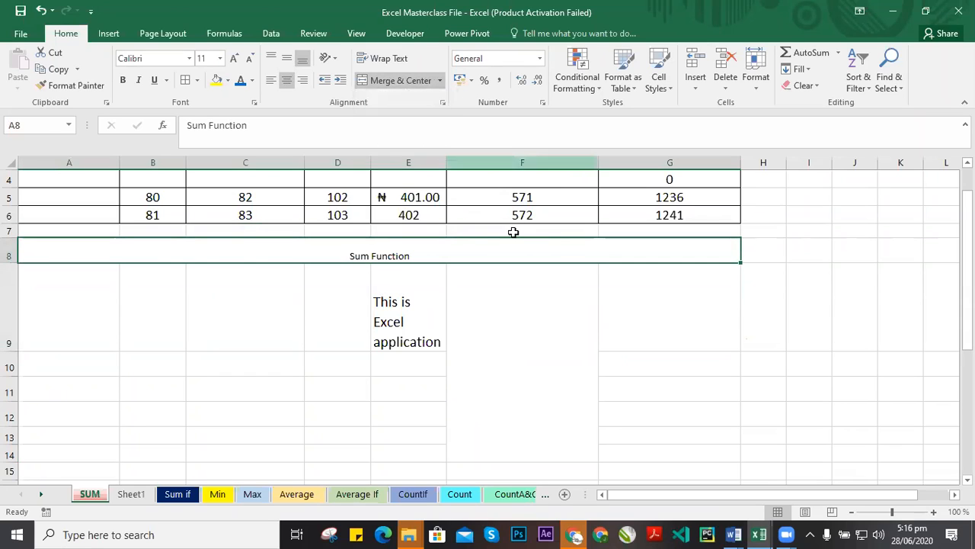
pyautogui.click(634, 276)
# Merge cells F9 to F14 using Merge & Center.
pyautogui.click(322, 250)
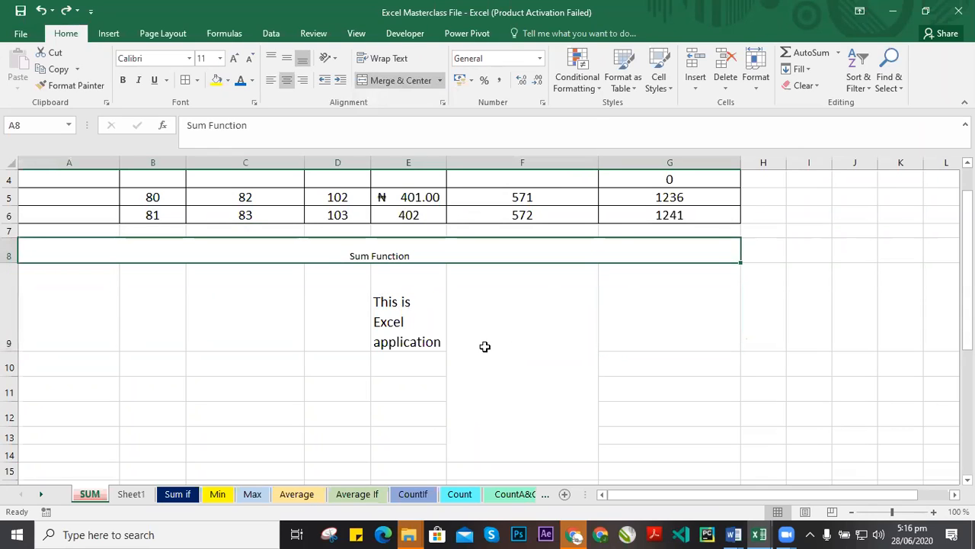
pyautogui.moveTo(532, 282); pyautogui.dragTo(525, 455)
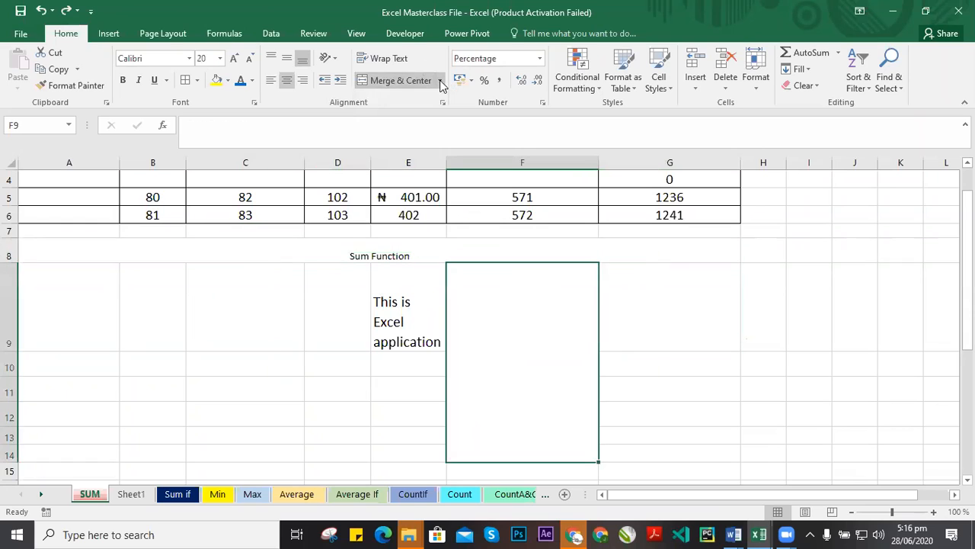
pyautogui.click(439, 80)
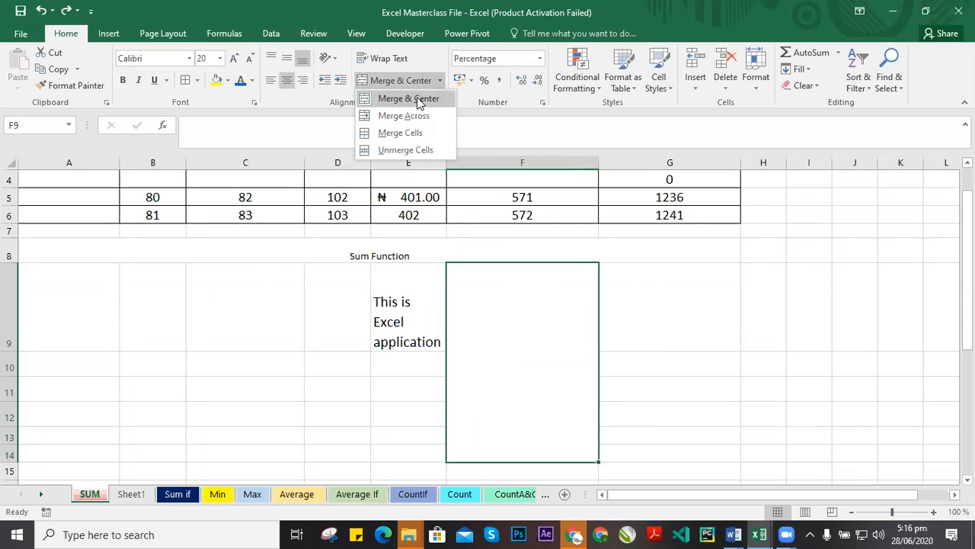
pyautogui.click(418, 104)
pyautogui.click(523, 318)
pyautogui.click(334, 236)
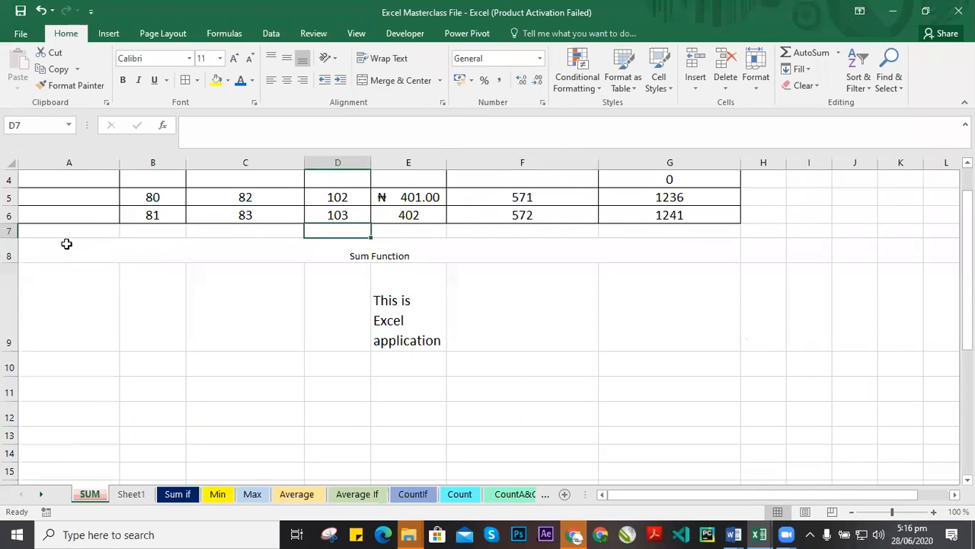
# Switch to the CountIf sheet and select the merged title cells in rows 1 and 2.
pyautogui.click(677, 247)
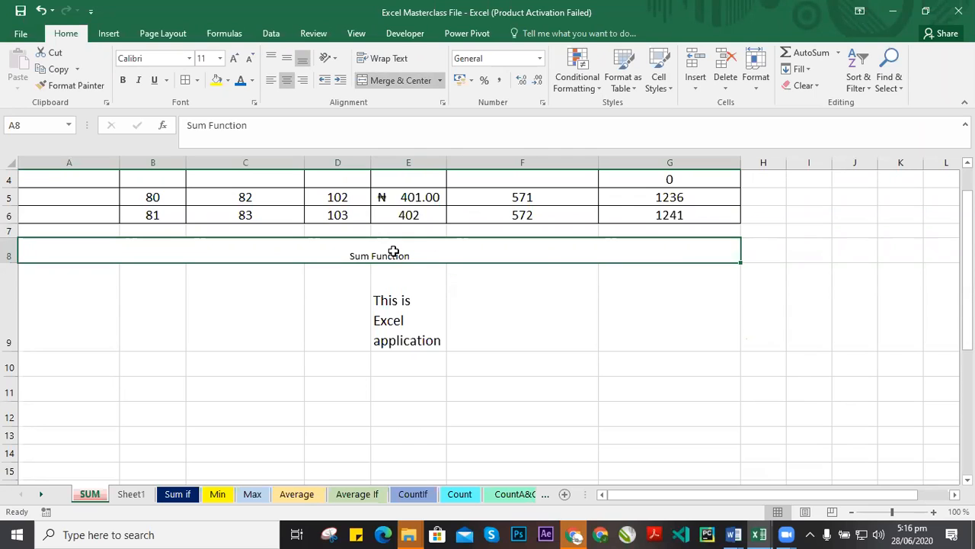
pyautogui.scroll(1, 533, 311)
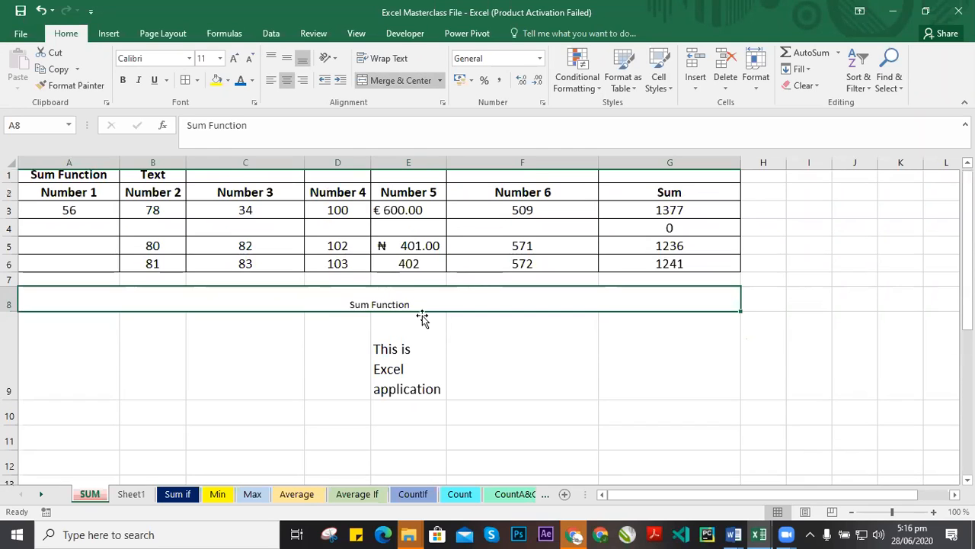
pyautogui.click(413, 495)
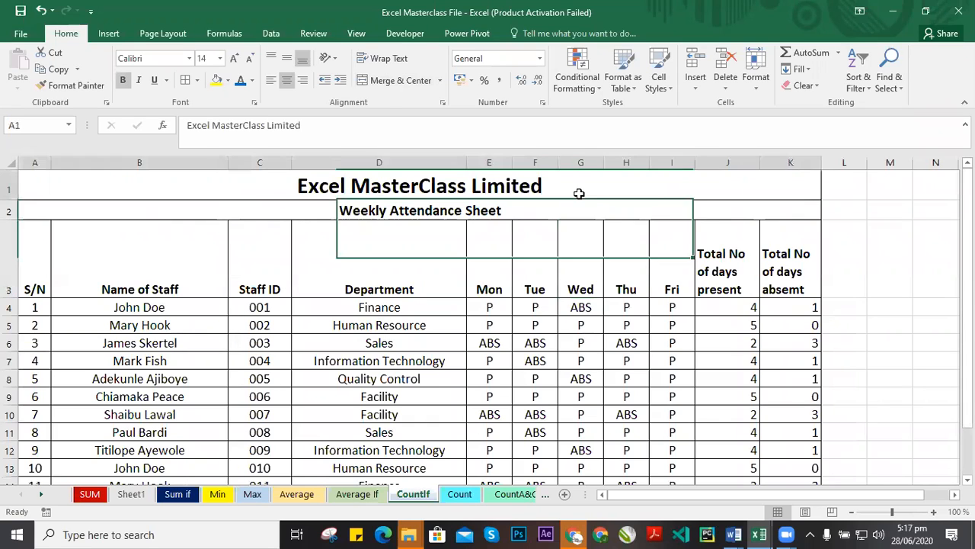
pyautogui.click(328, 213)
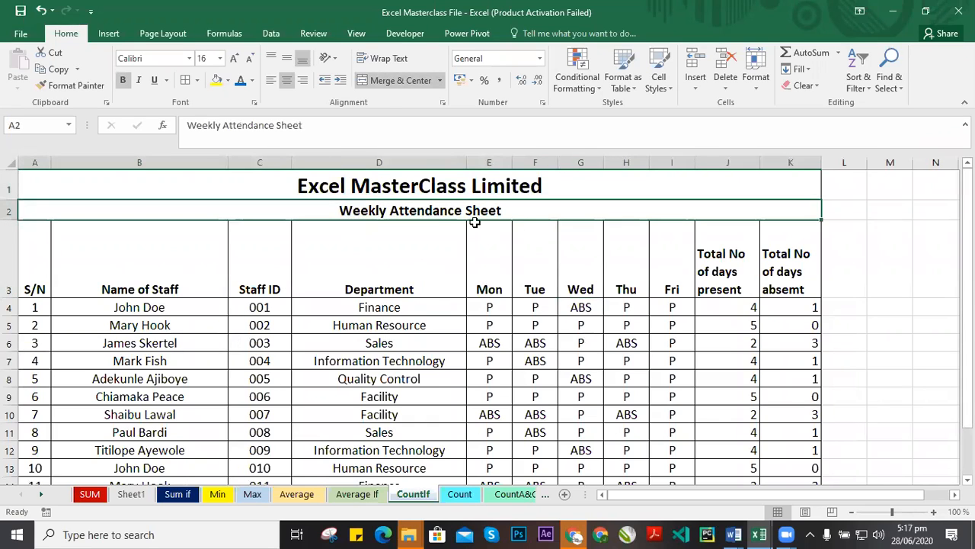
pyautogui.click(473, 184)
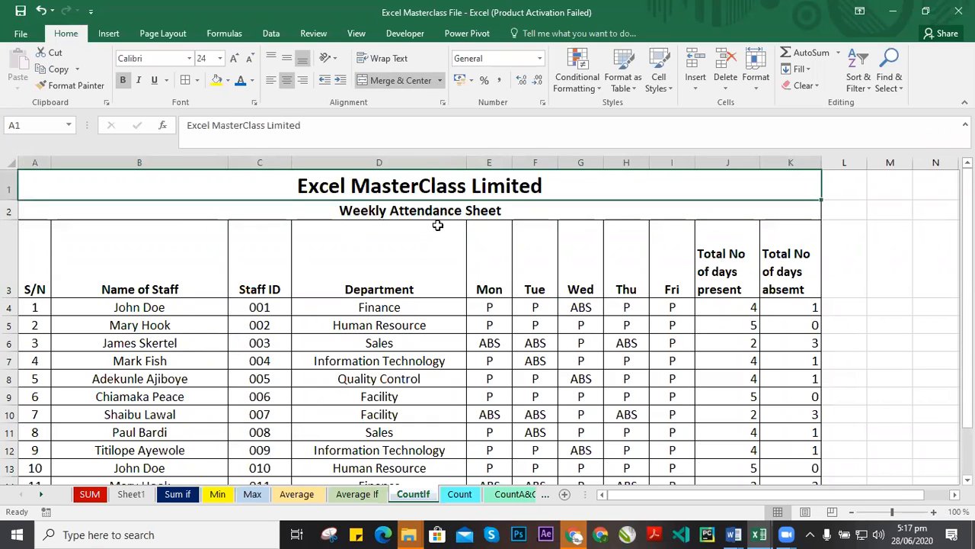
pyautogui.scroll(-2, 664, 288)
pyautogui.scroll(2, 792, 298)
pyautogui.scroll(-2, 777, 225)
pyautogui.scroll(2, 794, 228)
# Unmerge the row 1 title, merge it again, and undo the last merge change.
pyautogui.click(441, 80)
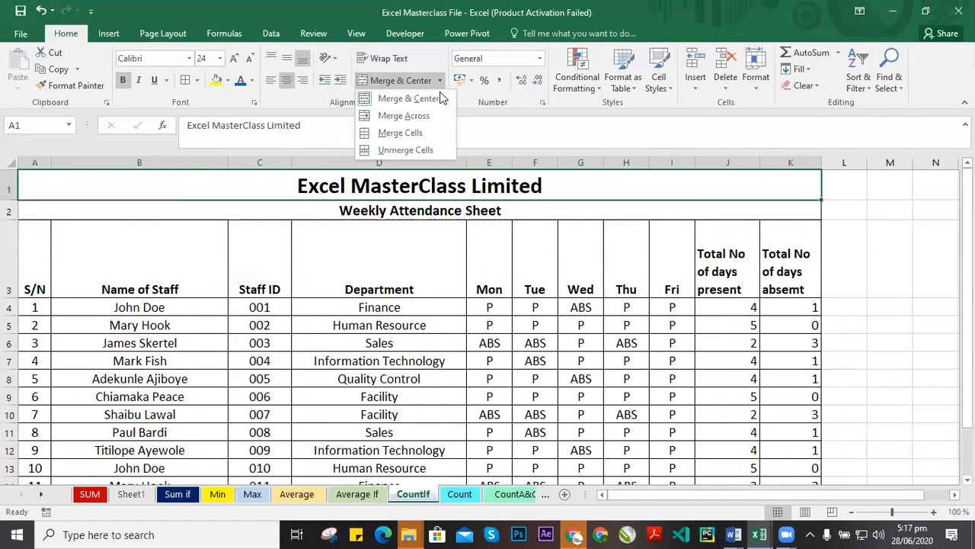
pyautogui.click(423, 150)
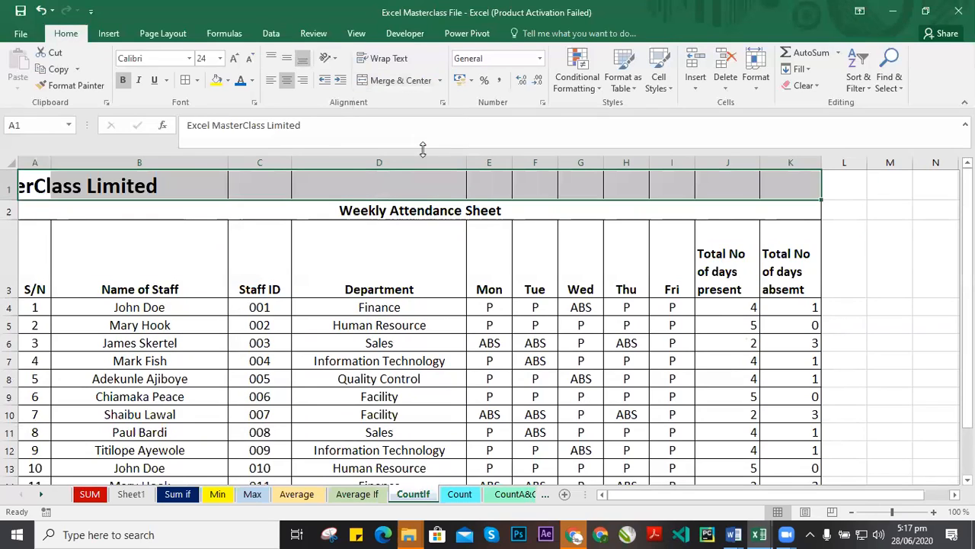
pyautogui.click(427, 83)
pyautogui.click(428, 85)
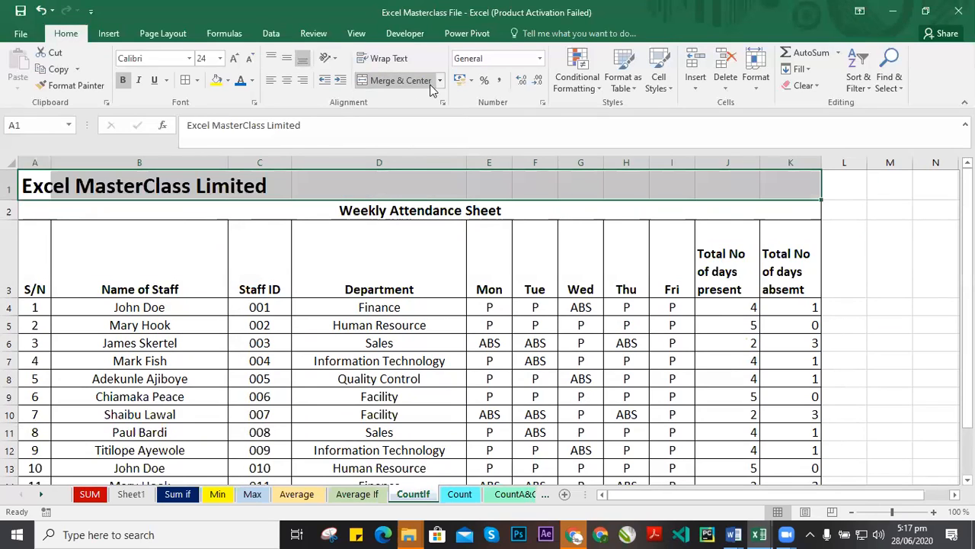
pyautogui.hotkey('ctrl', 'z')
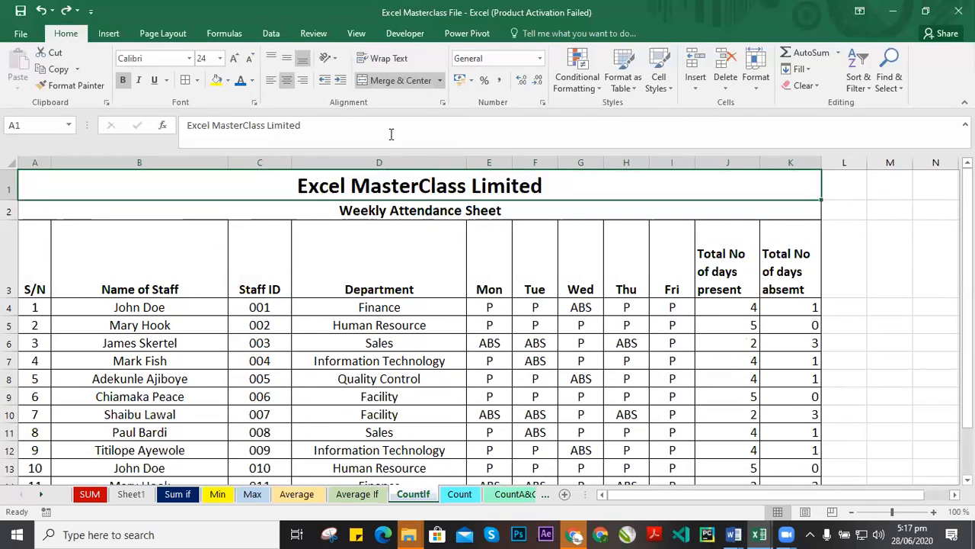
# Open the Alignment settings of Format Cells for the title cell, then close the dialog without changes.
pyautogui.click(440, 81)
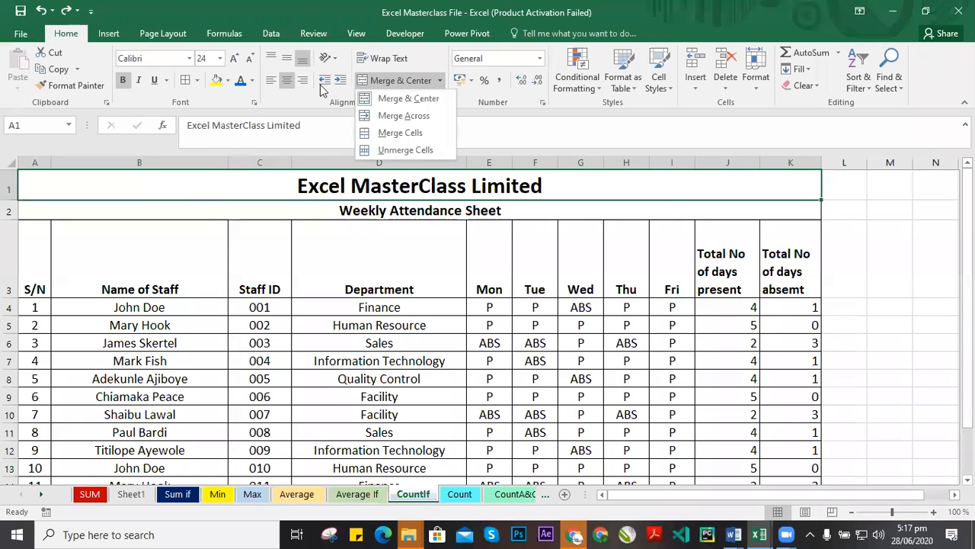
pyautogui.click(771, 234)
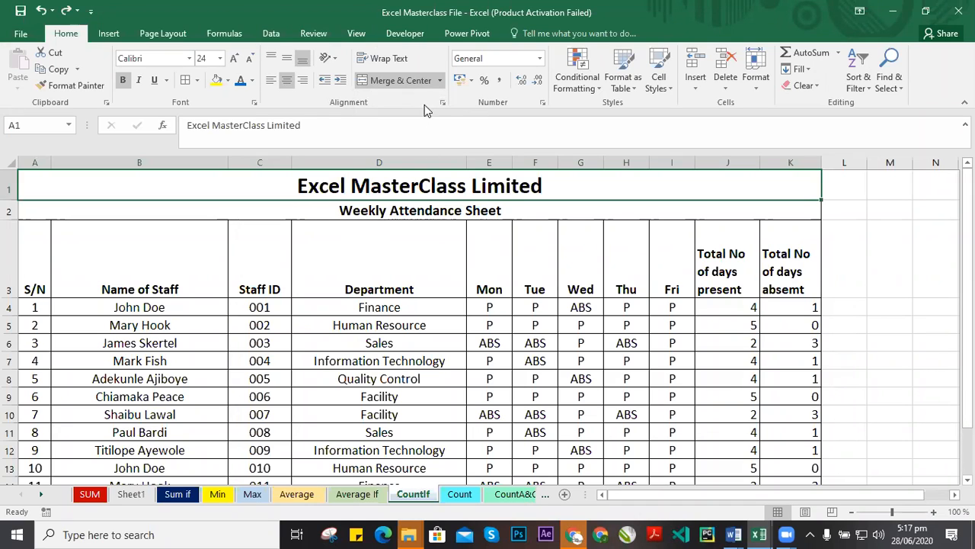
pyautogui.click(443, 102)
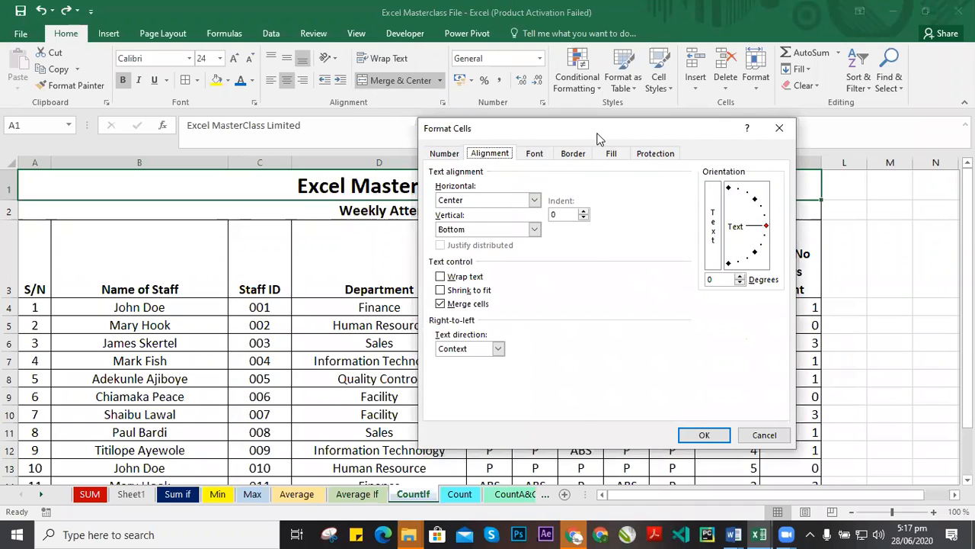
pyautogui.moveTo(519, 128); pyautogui.dragTo(370, 120)
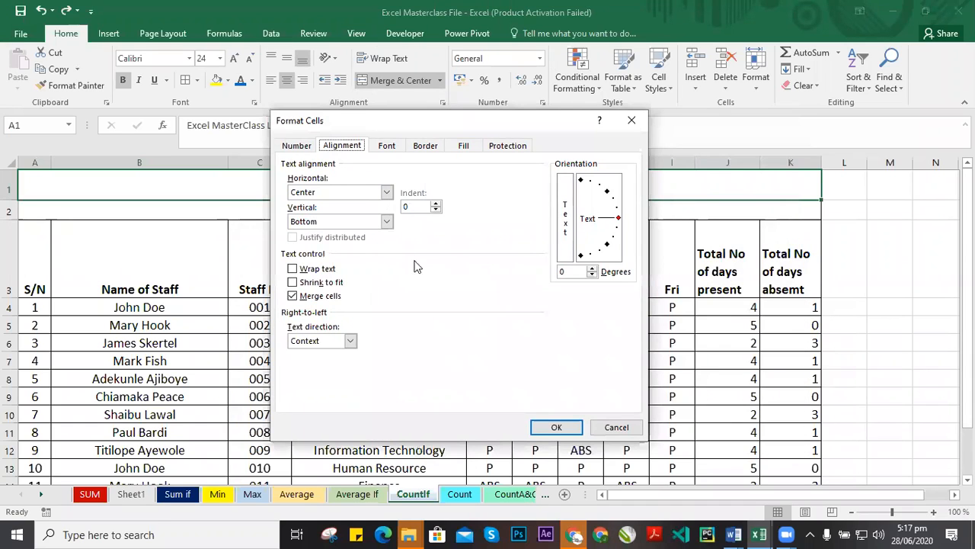
pyautogui.click(629, 122)
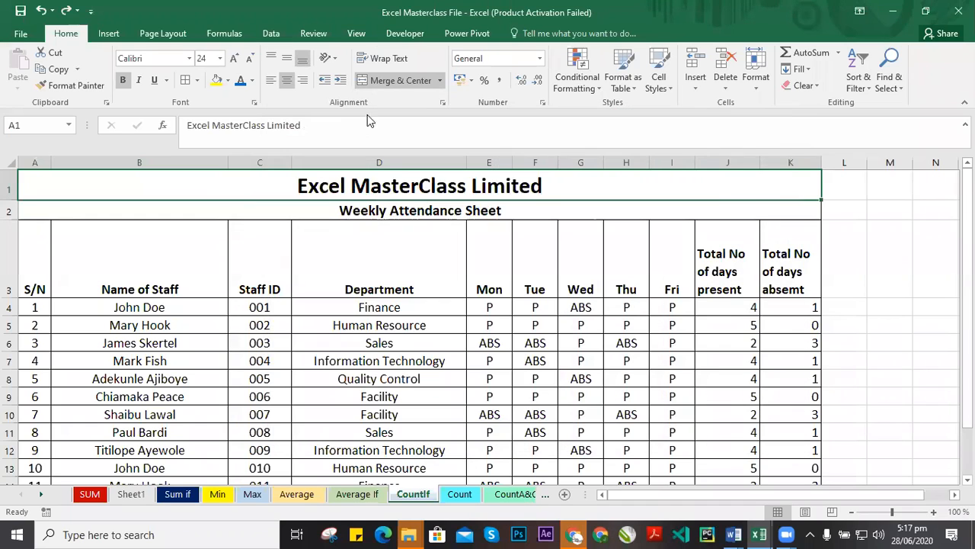
# Angle the S/N header text in A3 counterclockwise.
pyautogui.click(374, 264)
pyautogui.click(56, 273)
pyautogui.click(37, 271)
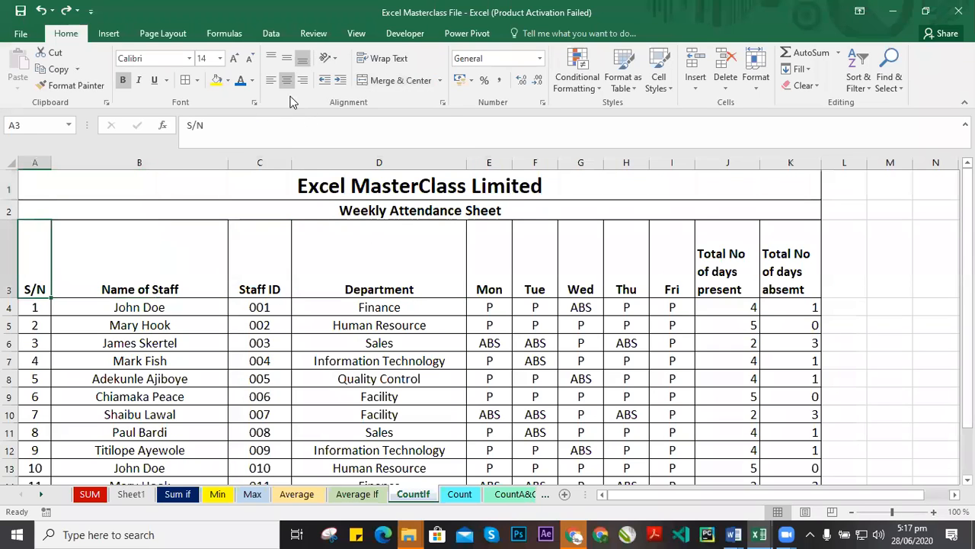
pyautogui.click(337, 57)
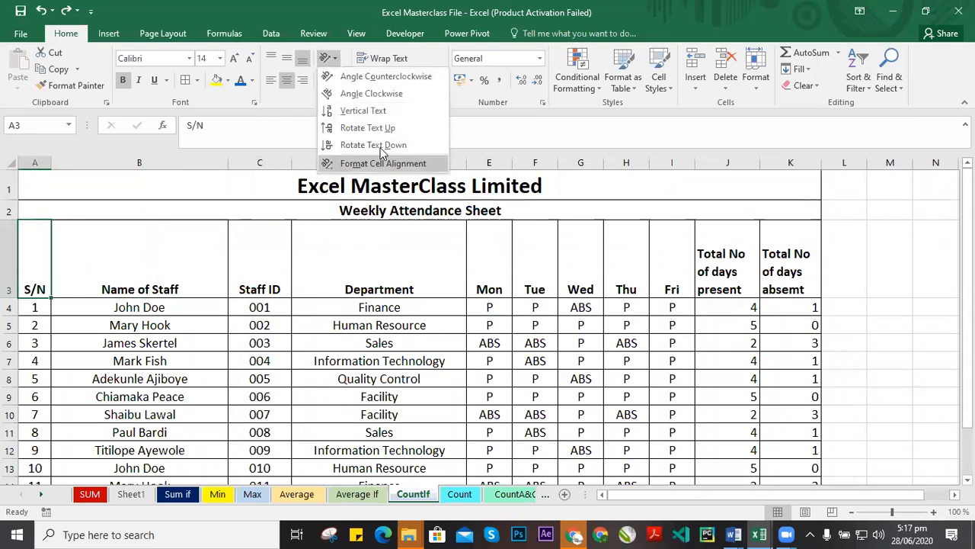
pyautogui.click(110, 275)
pyautogui.click(46, 276)
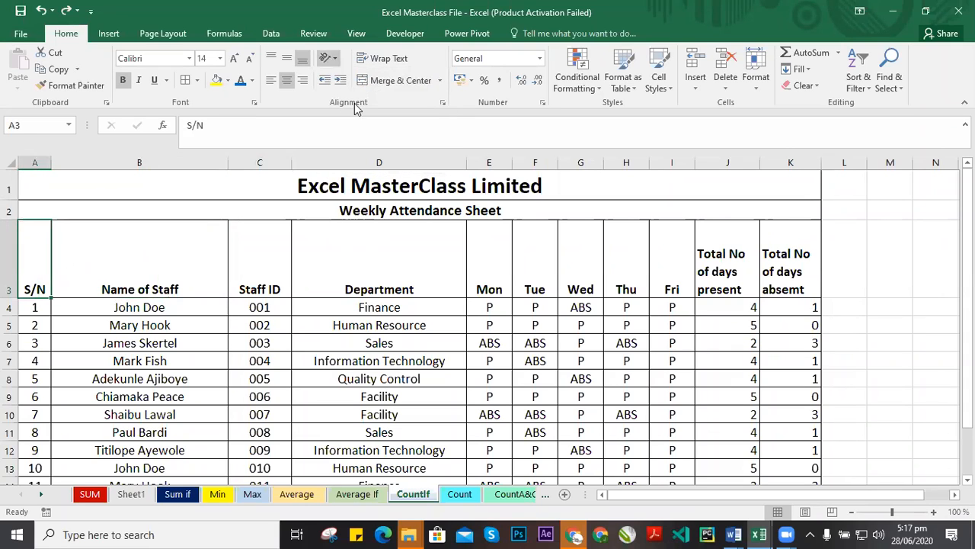
pyautogui.click(337, 59)
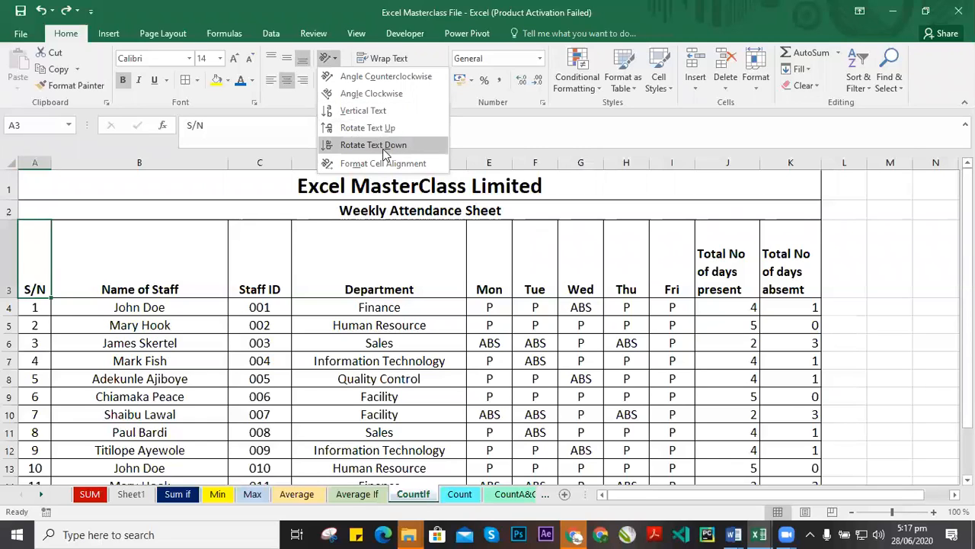
pyautogui.click(379, 77)
# Angle the Name of Staff and Department headers counterclockwise.
pyautogui.click(189, 259)
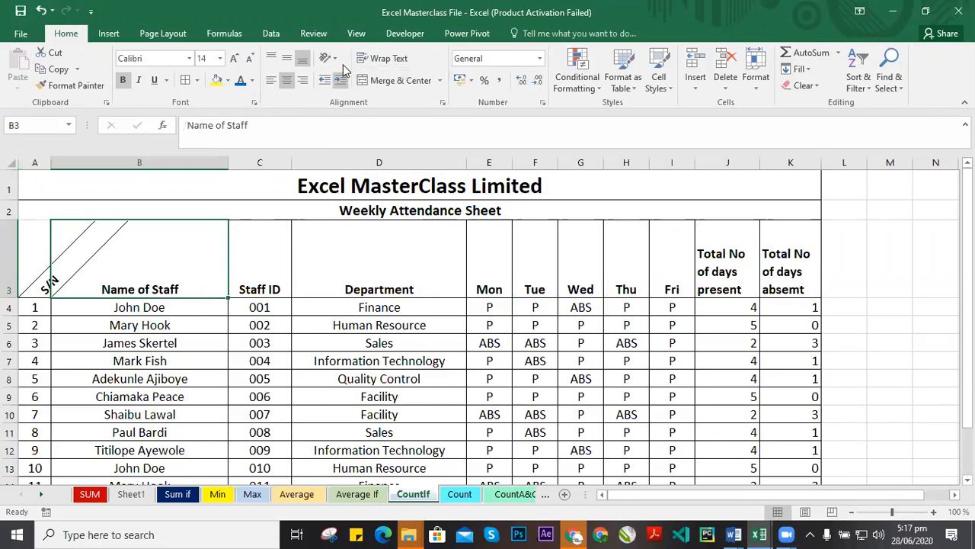
pyautogui.click(328, 58)
pyautogui.click(379, 77)
pyautogui.click(308, 257)
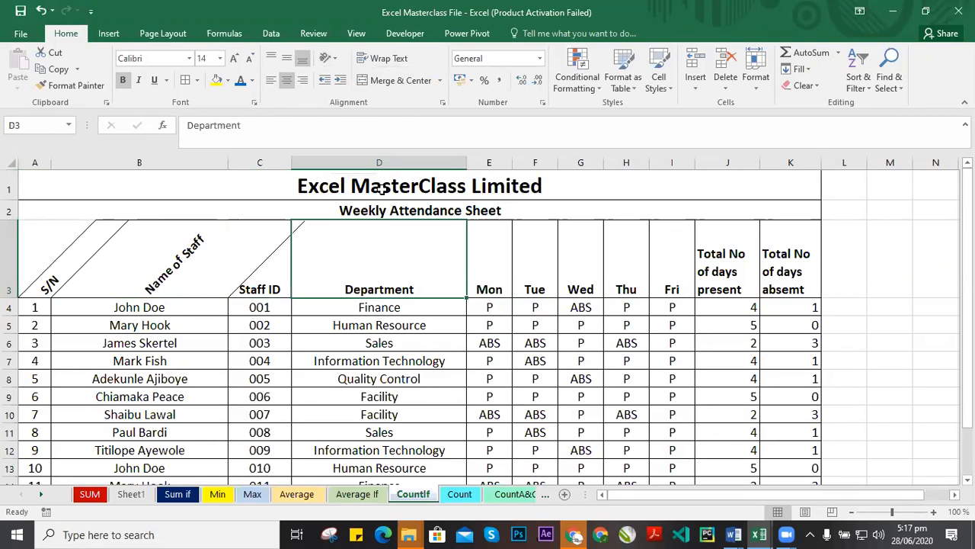
pyautogui.click(335, 58)
pyautogui.click(379, 78)
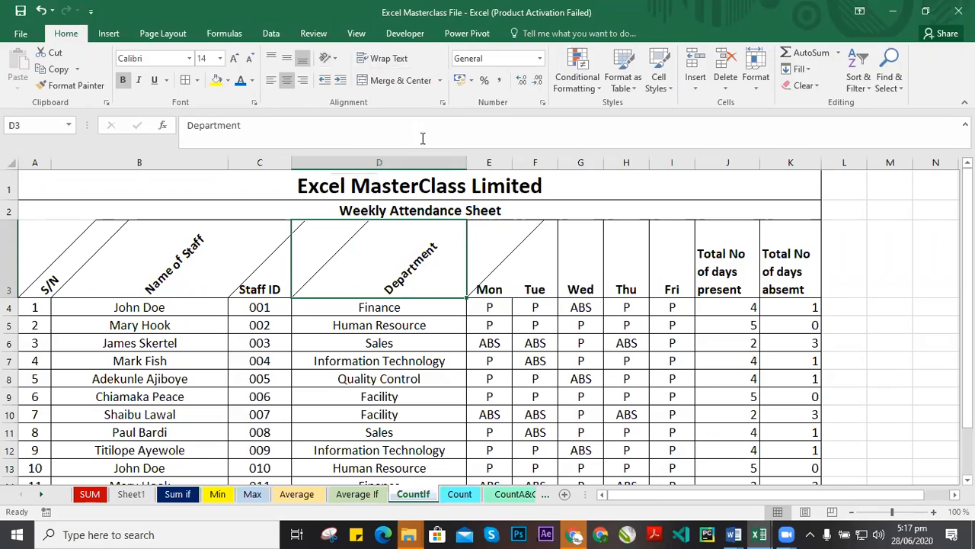
# Angle the Tue and Wed headers counterclockwise.
pyautogui.click(527, 251)
pyautogui.click(327, 58)
pyautogui.click(394, 77)
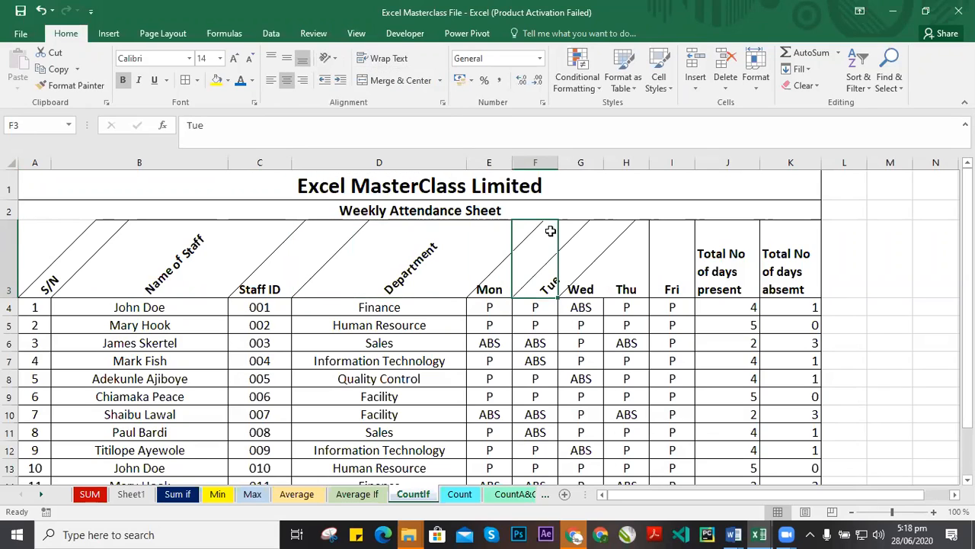
pyautogui.click(580, 281)
pyautogui.click(329, 58)
pyautogui.click(377, 91)
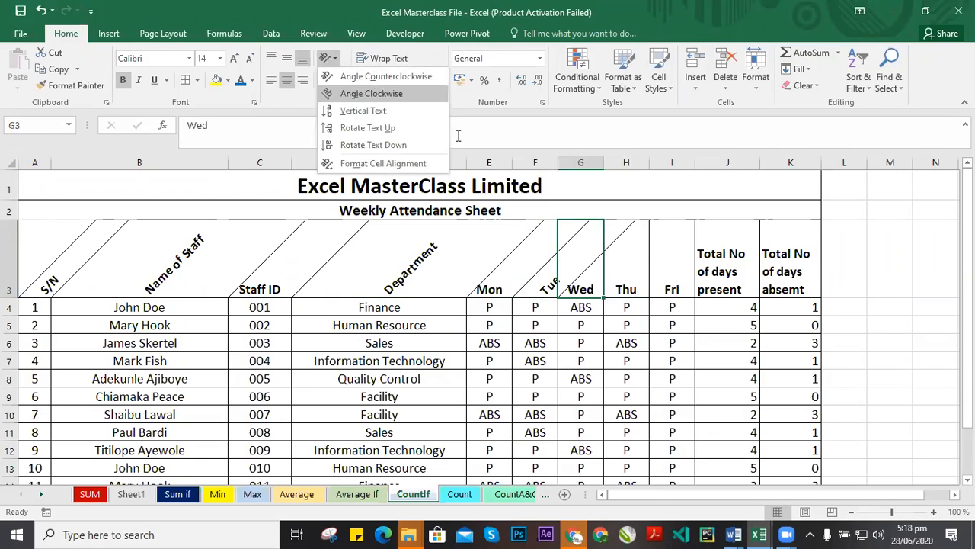
pyautogui.press('Right')
# Angle the Thu and Fri headers counterclockwise.
pyautogui.click(333, 59)
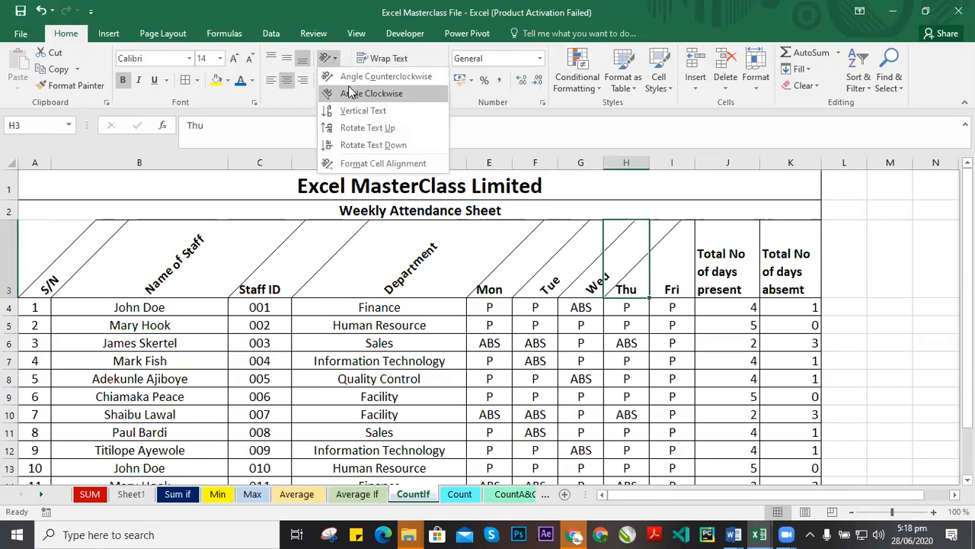
pyautogui.click(375, 92)
pyautogui.click(675, 268)
pyautogui.click(333, 59)
pyautogui.click(375, 93)
# Angle the Total No of days present and Total No of days absemt headers counterclockwise.
pyautogui.click(727, 282)
pyautogui.click(333, 59)
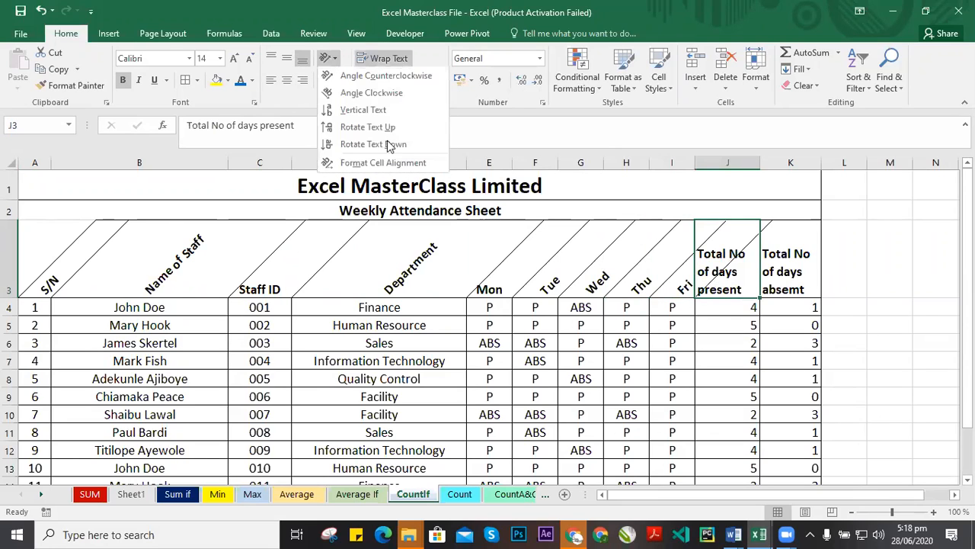
pyautogui.click(375, 93)
pyautogui.click(791, 282)
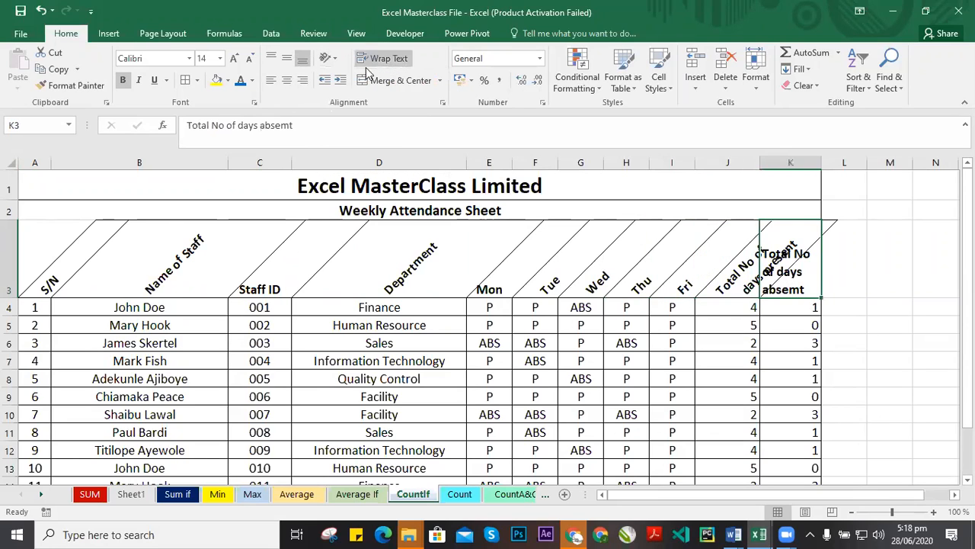
pyautogui.click(333, 59)
pyautogui.click(356, 91)
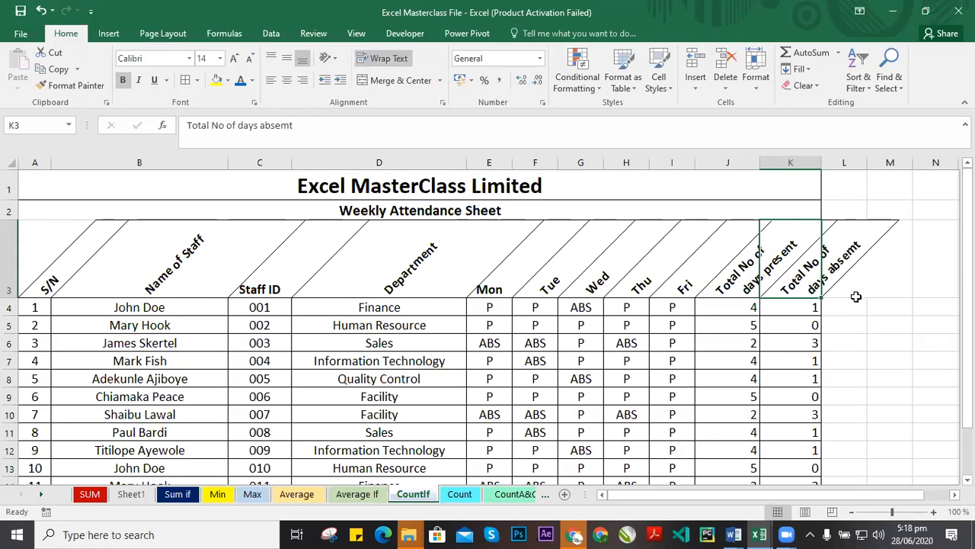
# Select the angled header cells in row 3 one by one to review their orientation.
pyautogui.click(434, 327)
pyautogui.moveTo(54, 257); pyautogui.dragTo(751, 288)
pyautogui.click(840, 272)
pyautogui.click(628, 375)
pyautogui.click(259, 257)
pyautogui.click(145, 257)
pyautogui.click(52, 285)
pyautogui.click(152, 263)
pyautogui.click(260, 259)
pyautogui.click(426, 259)
pyautogui.click(634, 290)
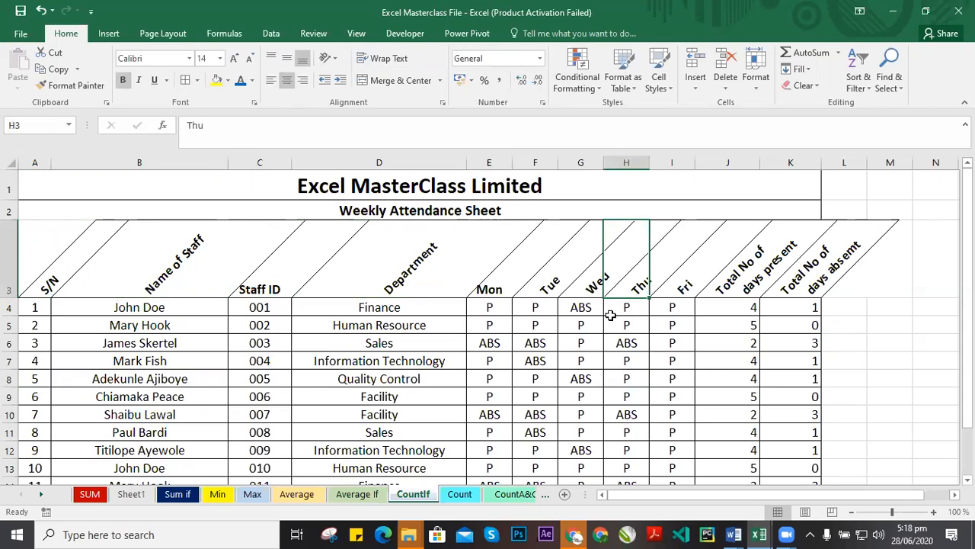
pyautogui.click(799, 260)
pyautogui.click(836, 273)
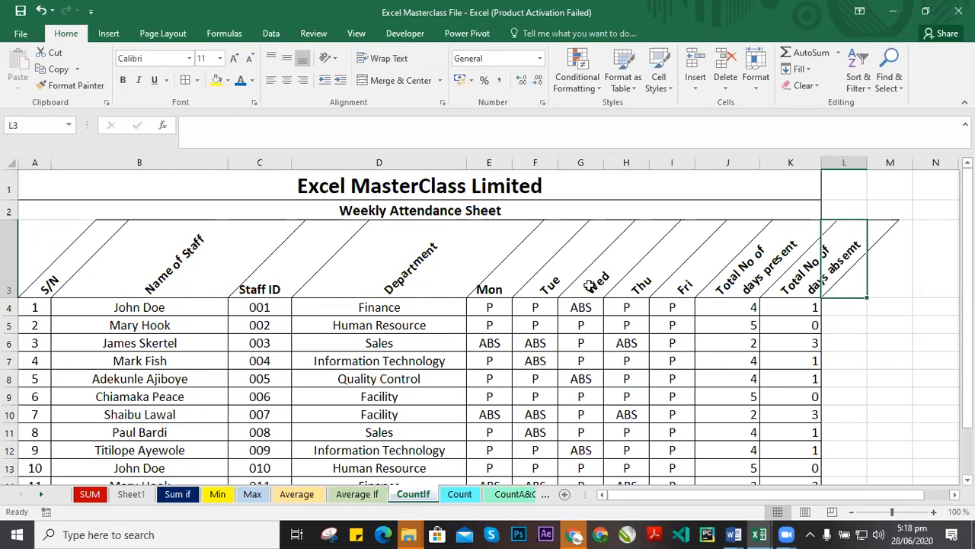
pyautogui.click(264, 276)
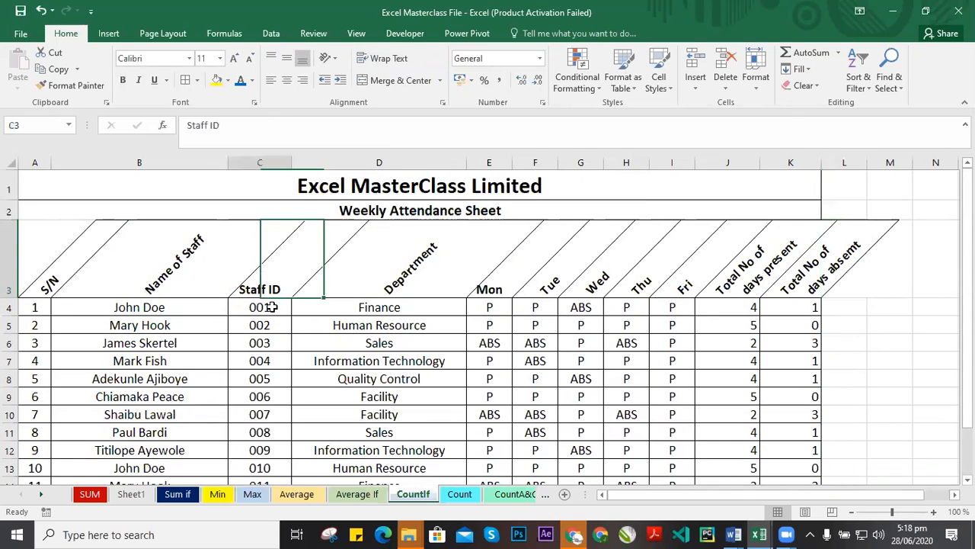
pyautogui.click(442, 102)
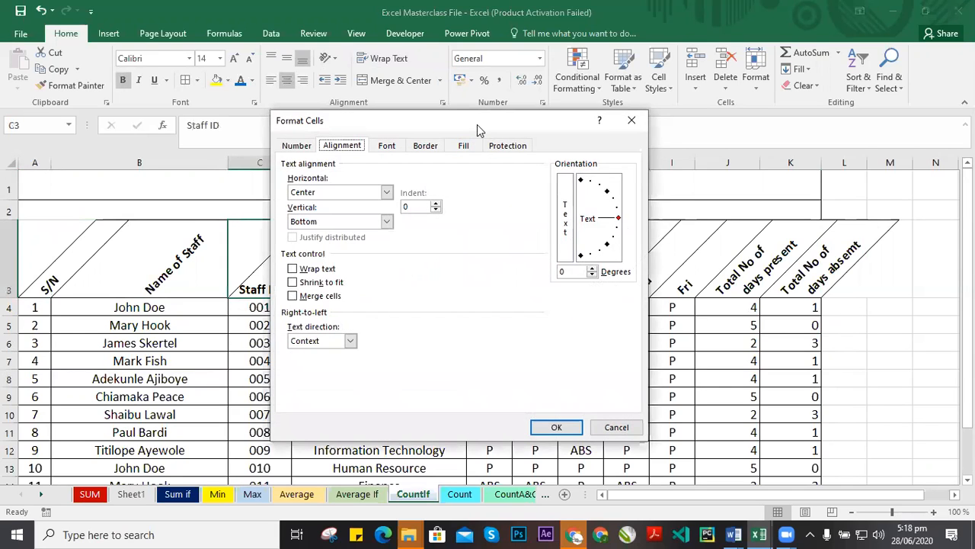
pyautogui.moveTo(476, 123); pyautogui.dragTo(579, 178)
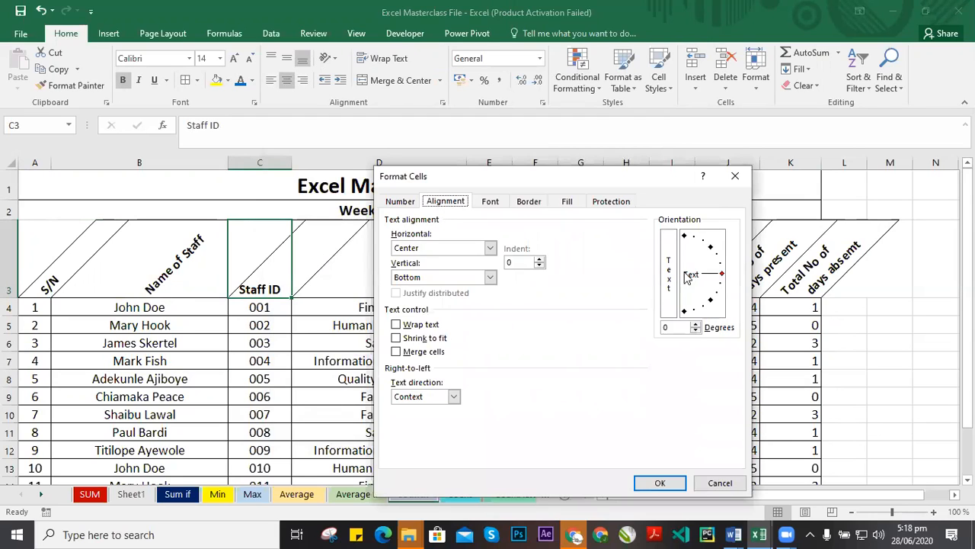
pyautogui.moveTo(728, 244); pyautogui.dragTo(726, 343)
pyautogui.press('Escape')
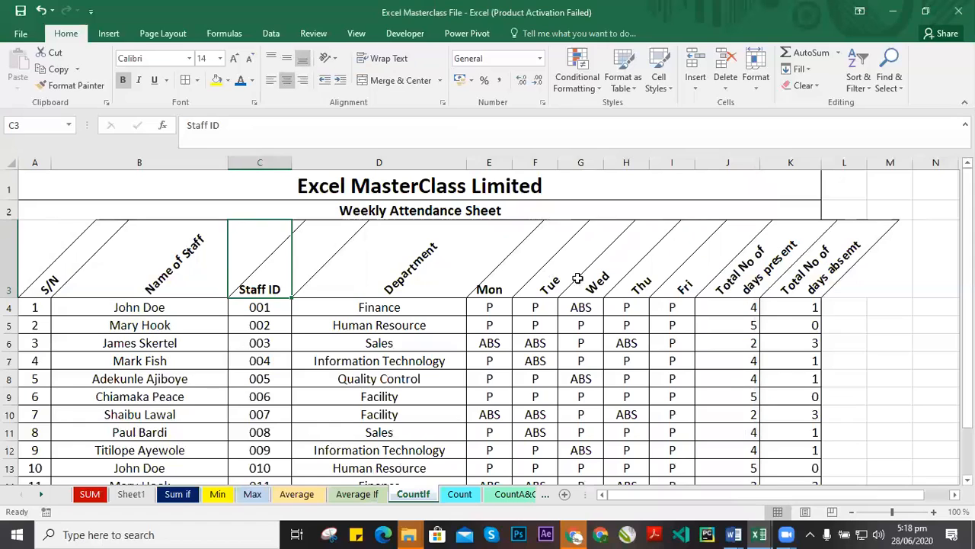
# Rotate the Wed header's text to angle downward using the orientation dial in the cell alignment settings.
pyautogui.click(564, 272)
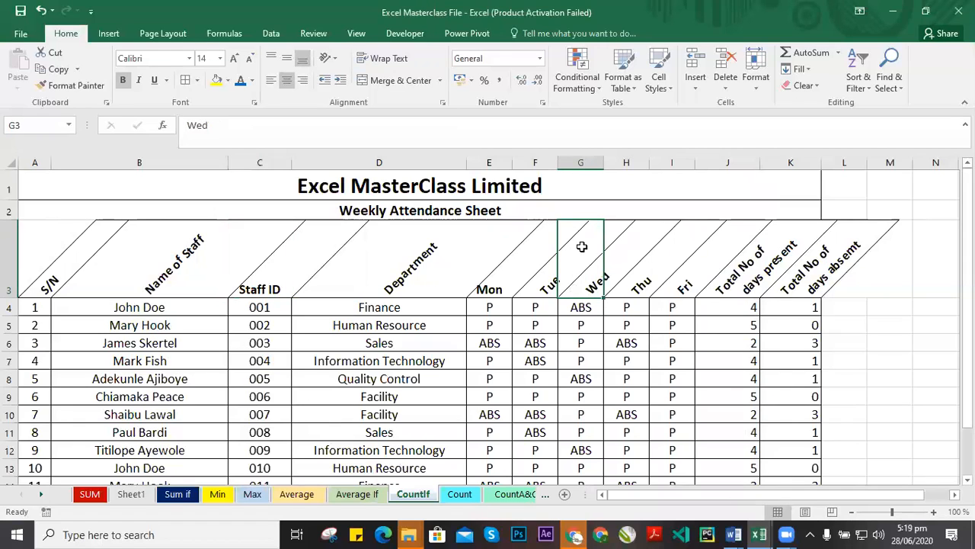
pyautogui.click(442, 102)
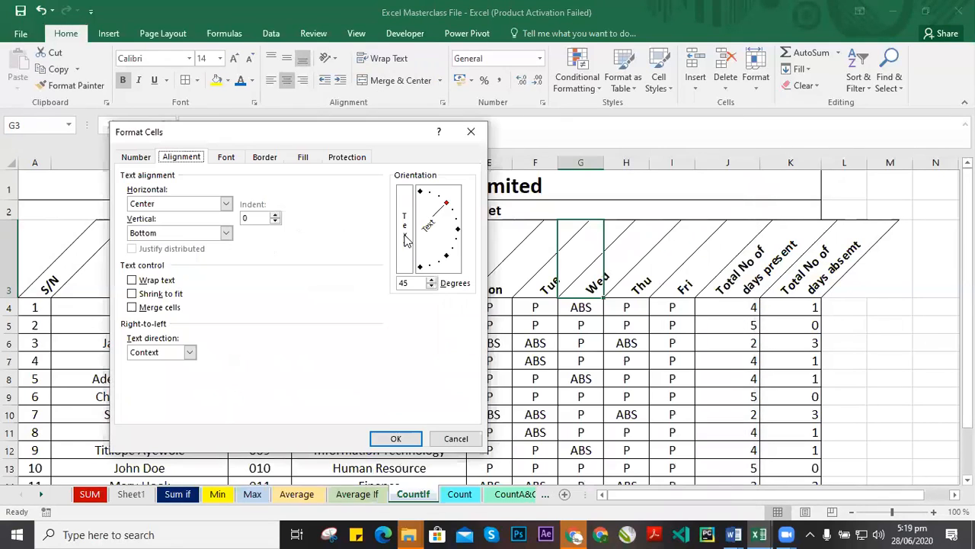
pyautogui.moveTo(446, 204); pyautogui.dragTo(443, 268)
pyautogui.click(393, 439)
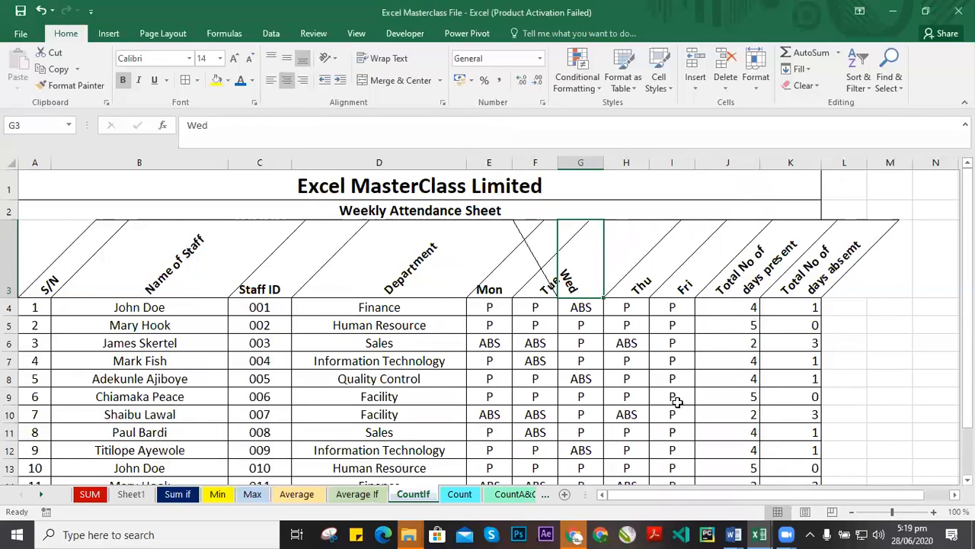